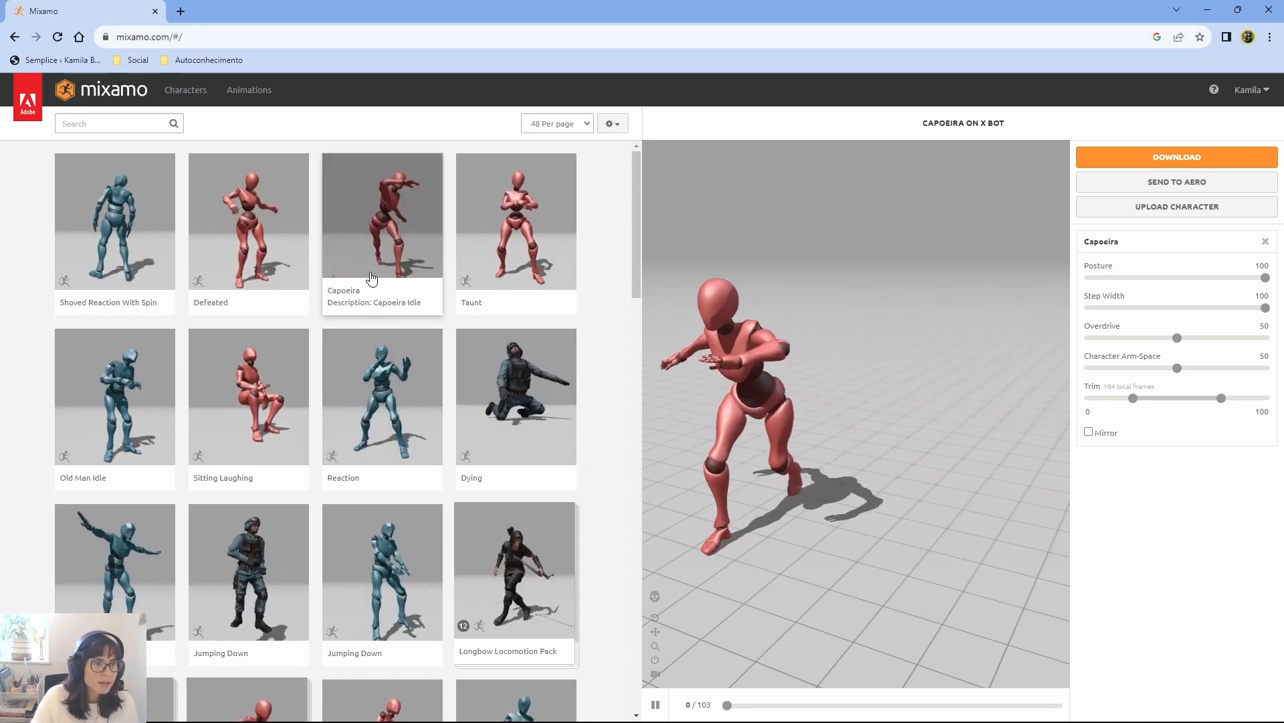
# Step: Select the Capoeira animation, try an Overdrive value of 51, and reset Overdrive to its default
pyautogui.click(370, 235)
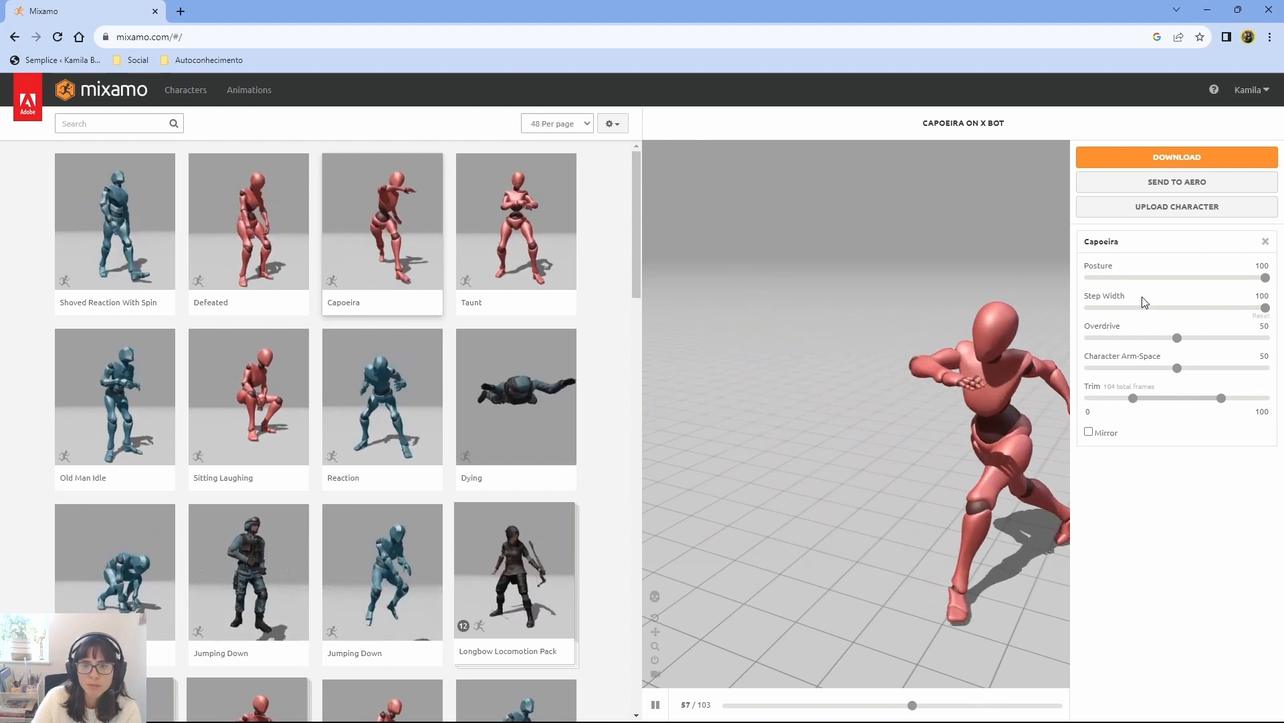
pyautogui.moveTo(1177, 338)
pyautogui.mouseDown()
pyautogui.moveTo(1278, 346)
pyautogui.moveTo(1192, 347)
pyautogui.mouseUp()
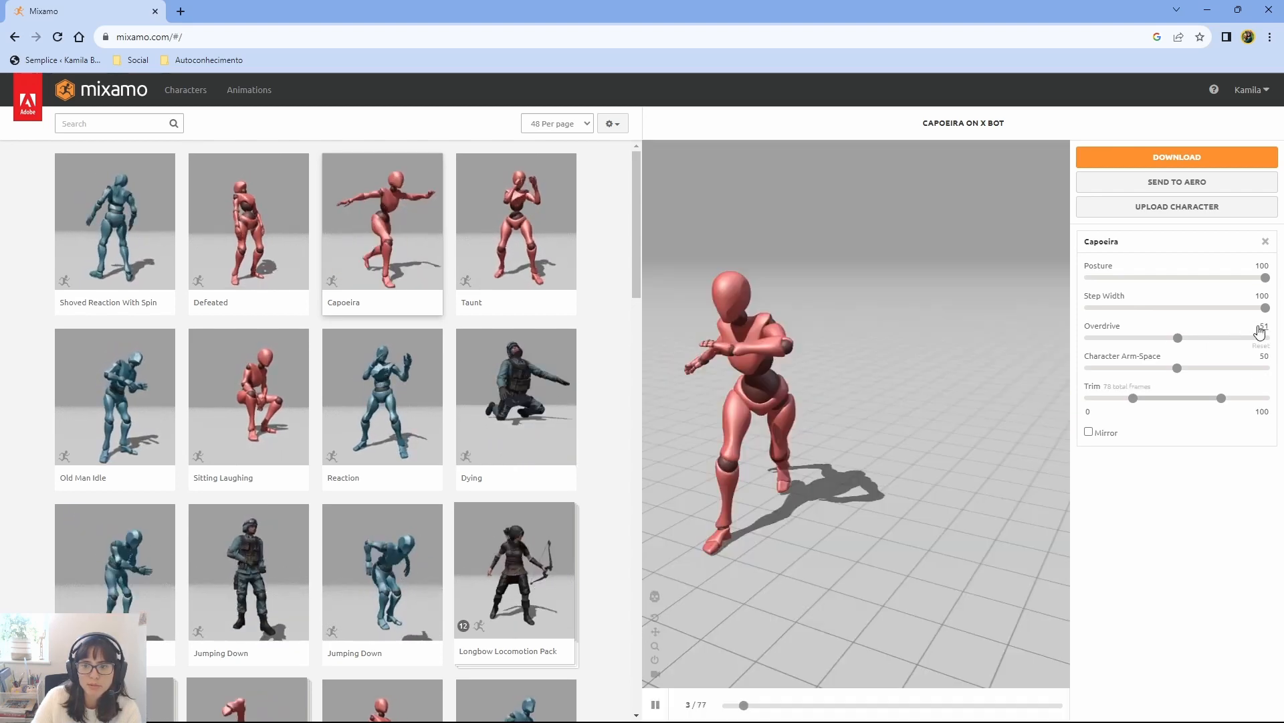
pyautogui.click(1261, 345)
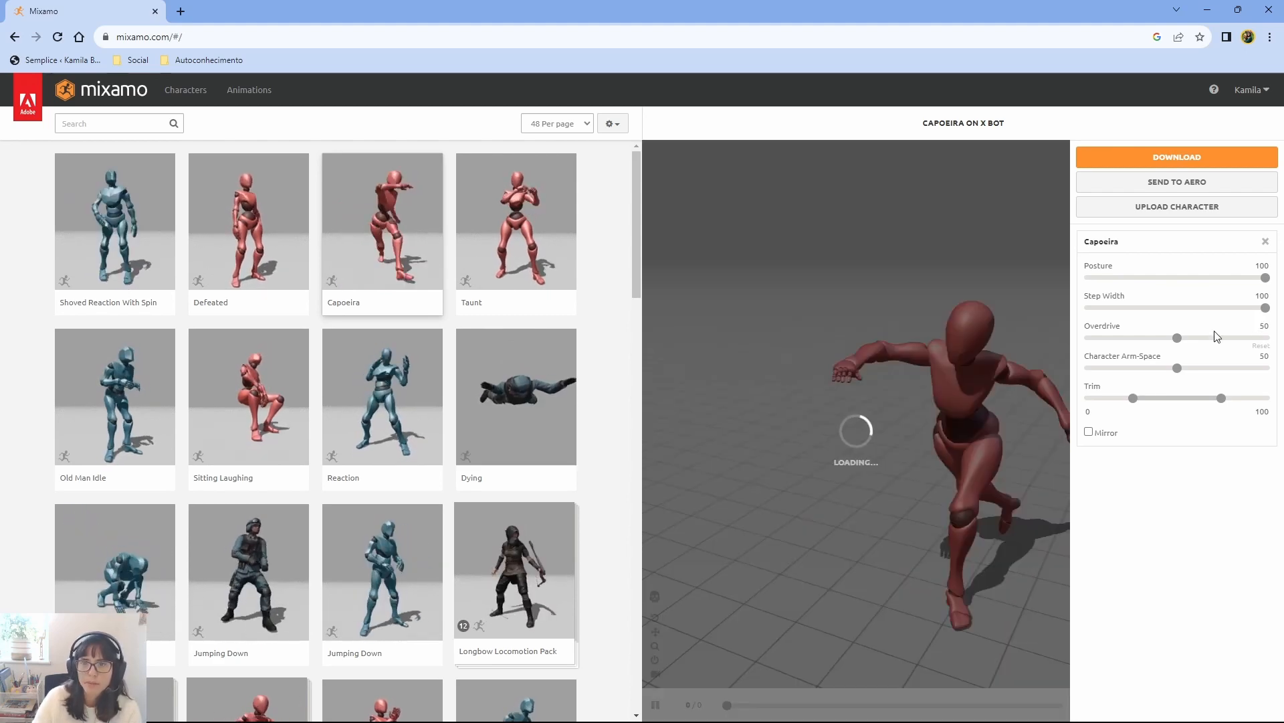
# Step: Download the Capoeira animation as FBX Binary with skin at 30 frames per second and no keyframe reduction, saving it to the desktop
pyautogui.click(1178, 156)
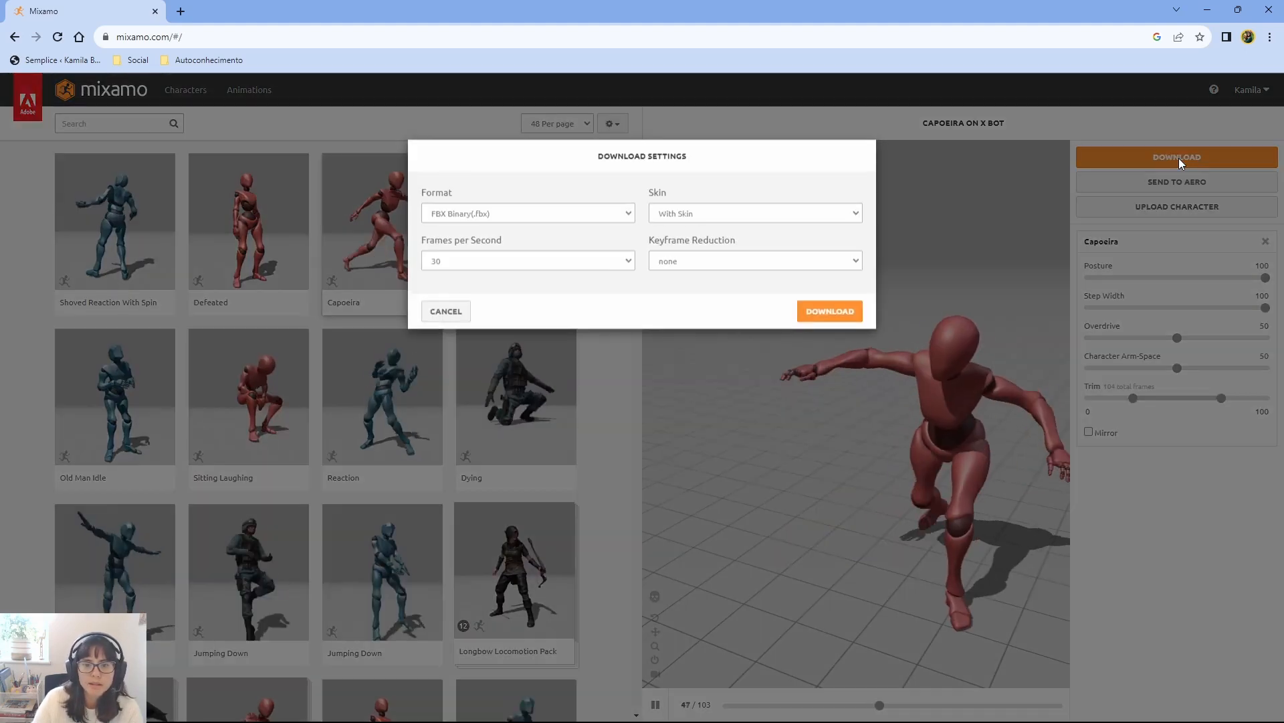
pyautogui.click(687, 213)
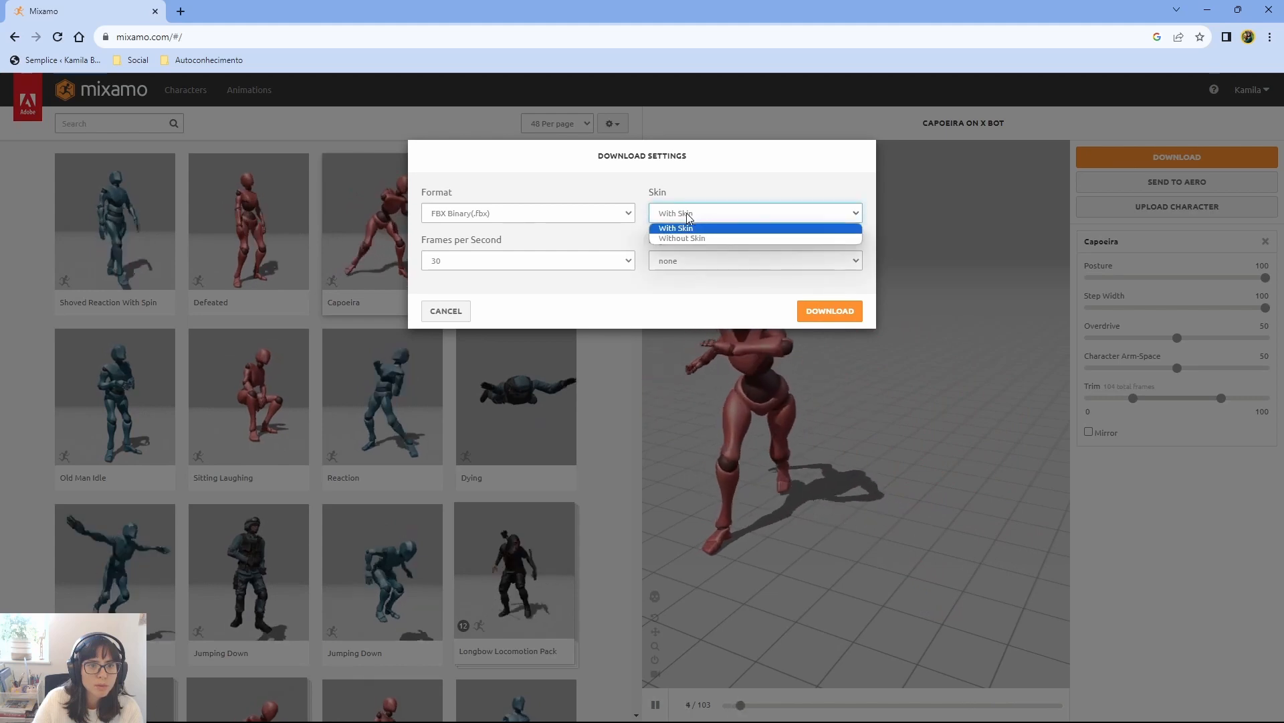
pyautogui.click(693, 220)
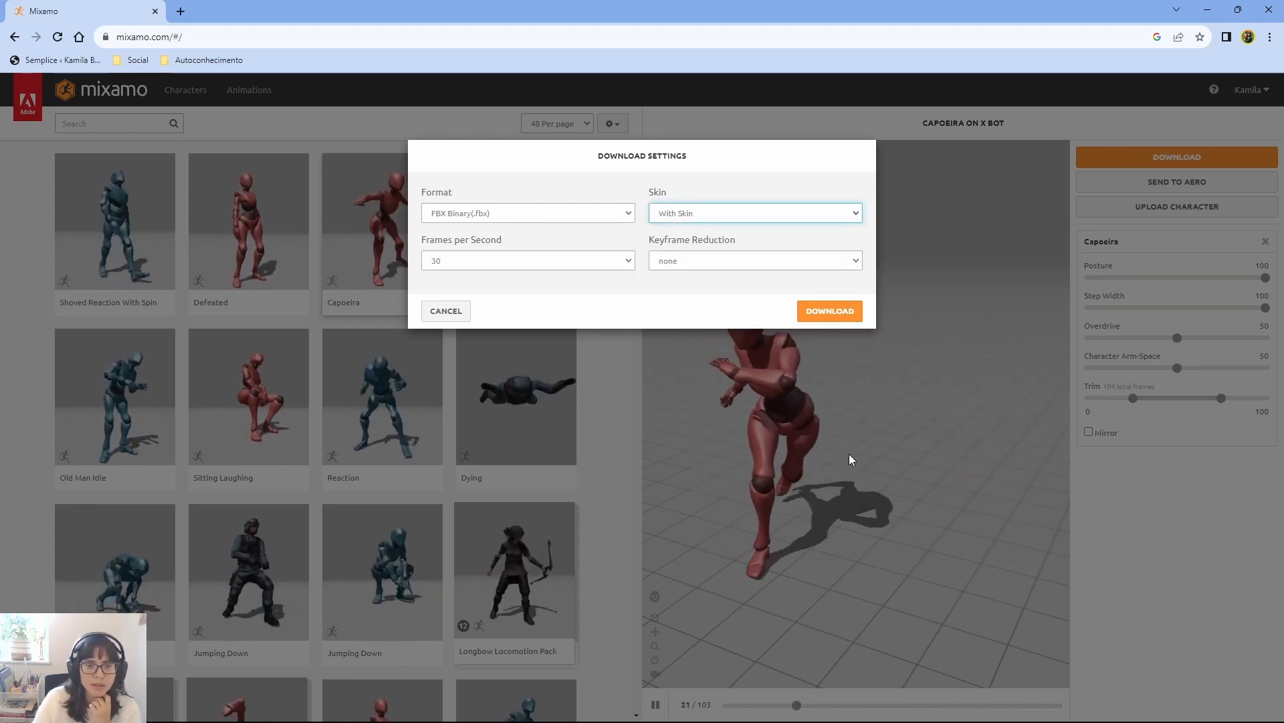
pyautogui.click(710, 213)
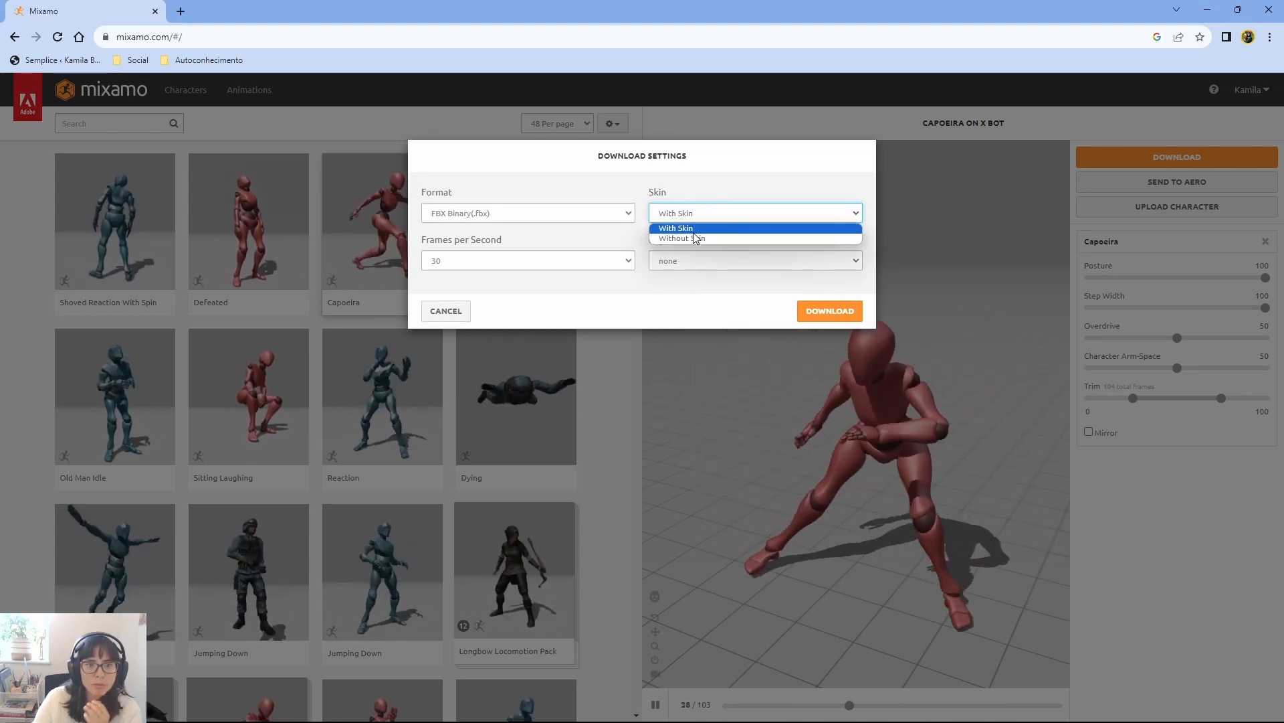
pyautogui.click(704, 213)
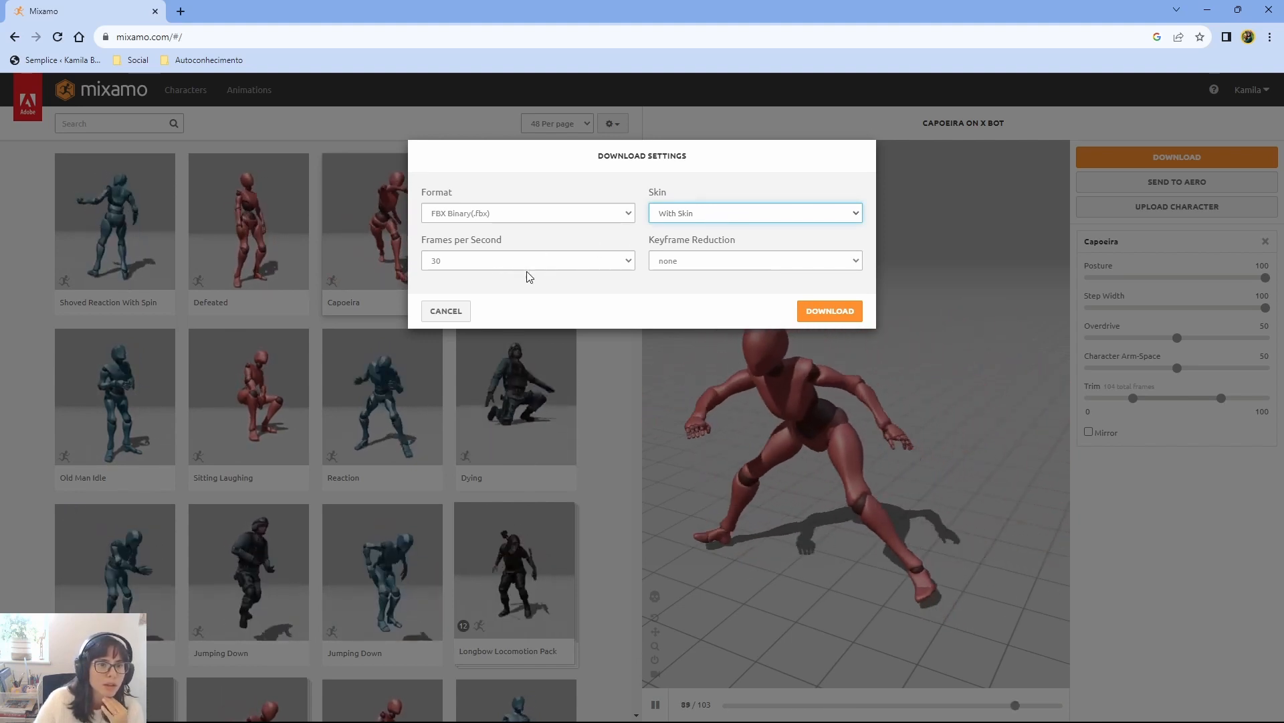
pyautogui.click(815, 317)
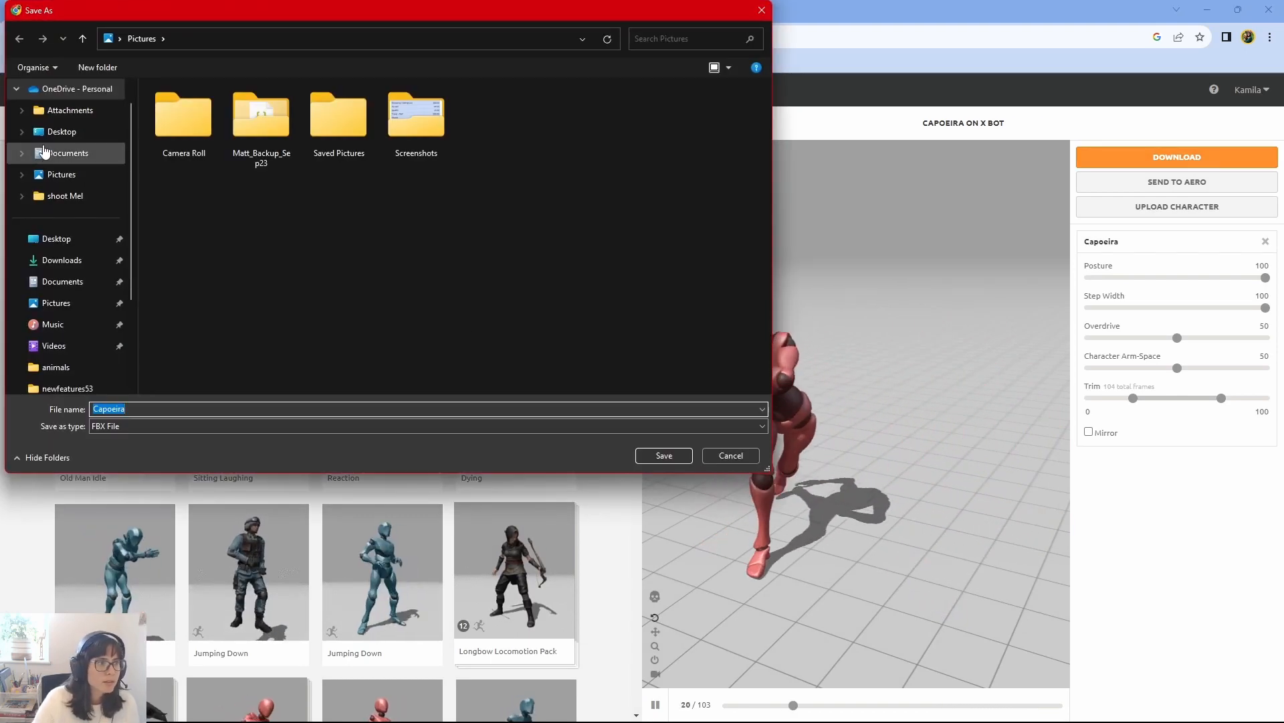
pyautogui.click(62, 131)
pyautogui.click(664, 455)
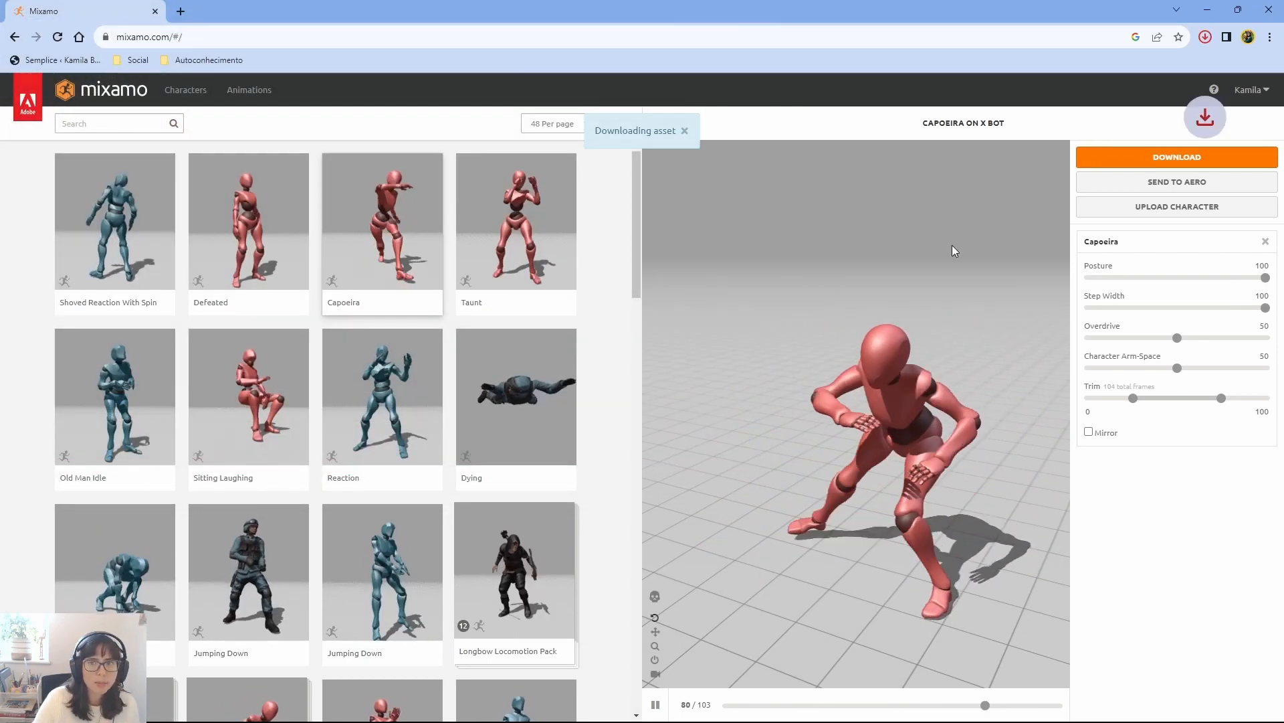
# Step: Switch to Unreal Editor and create a folder named Mixamo inside the Characters folder
pyautogui.click(1207, 10)
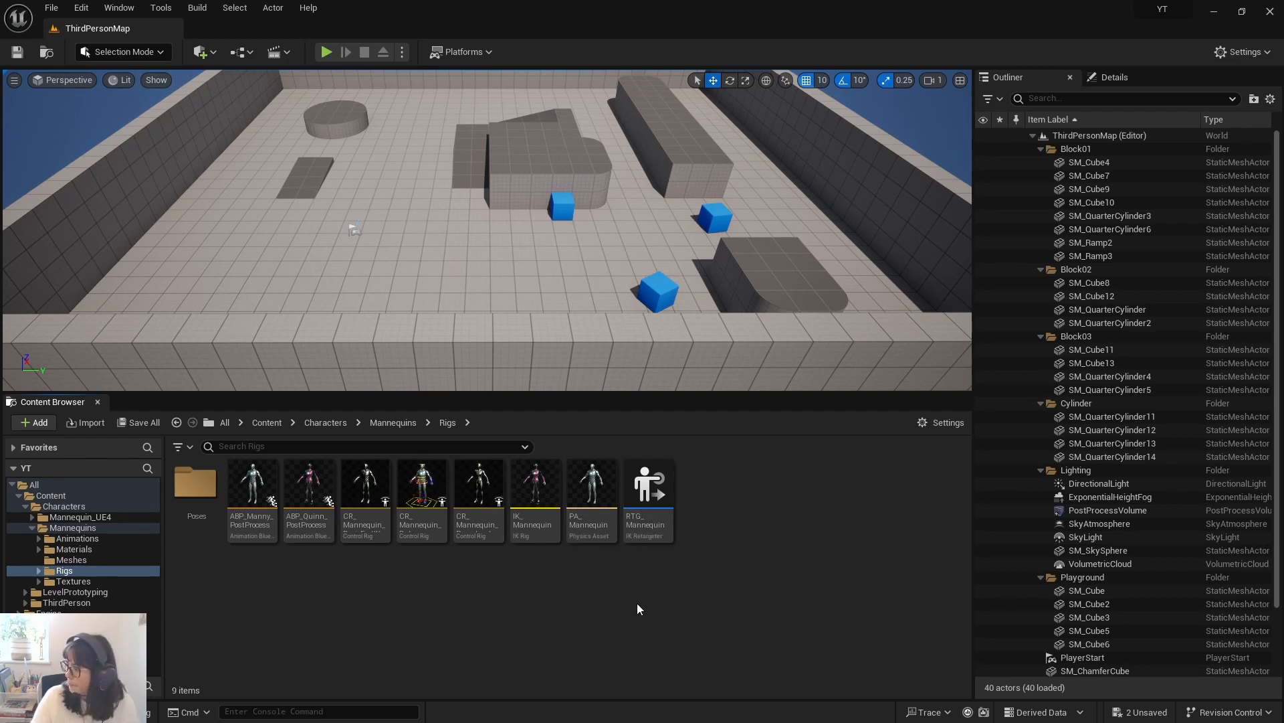
pyautogui.click(91, 528)
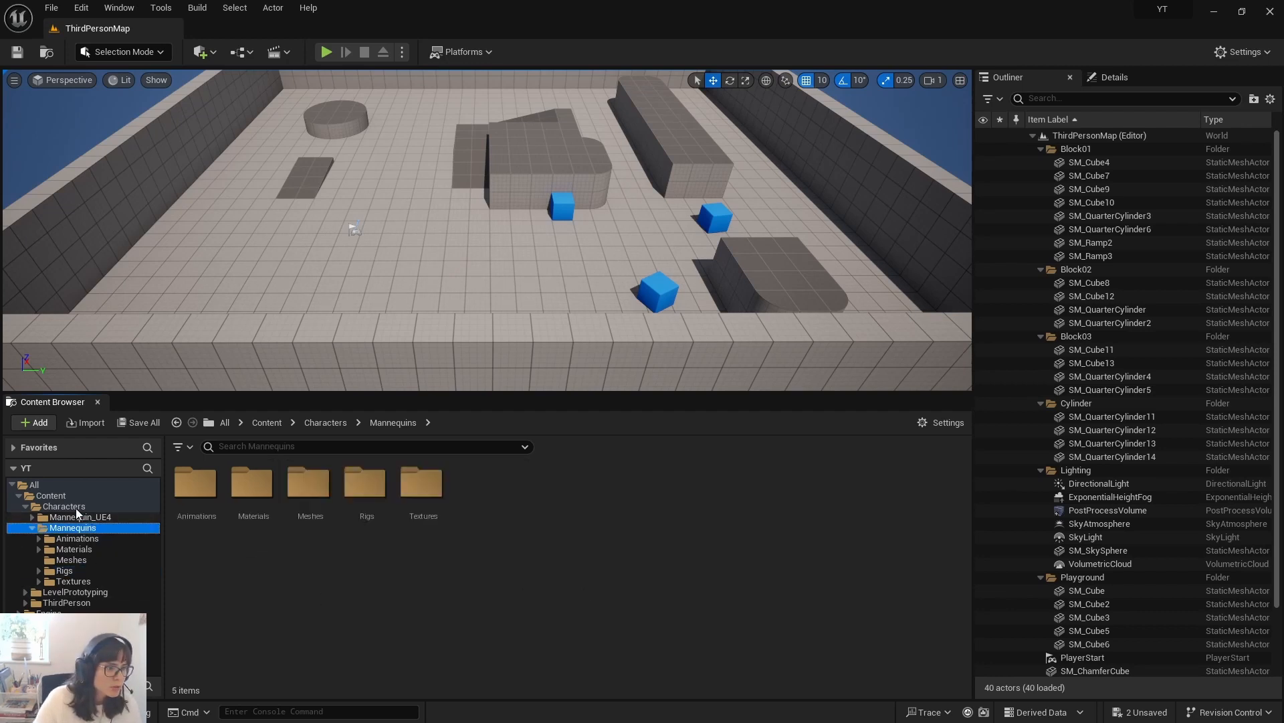
pyautogui.click(74, 507)
pyautogui.rightClick(357, 519)
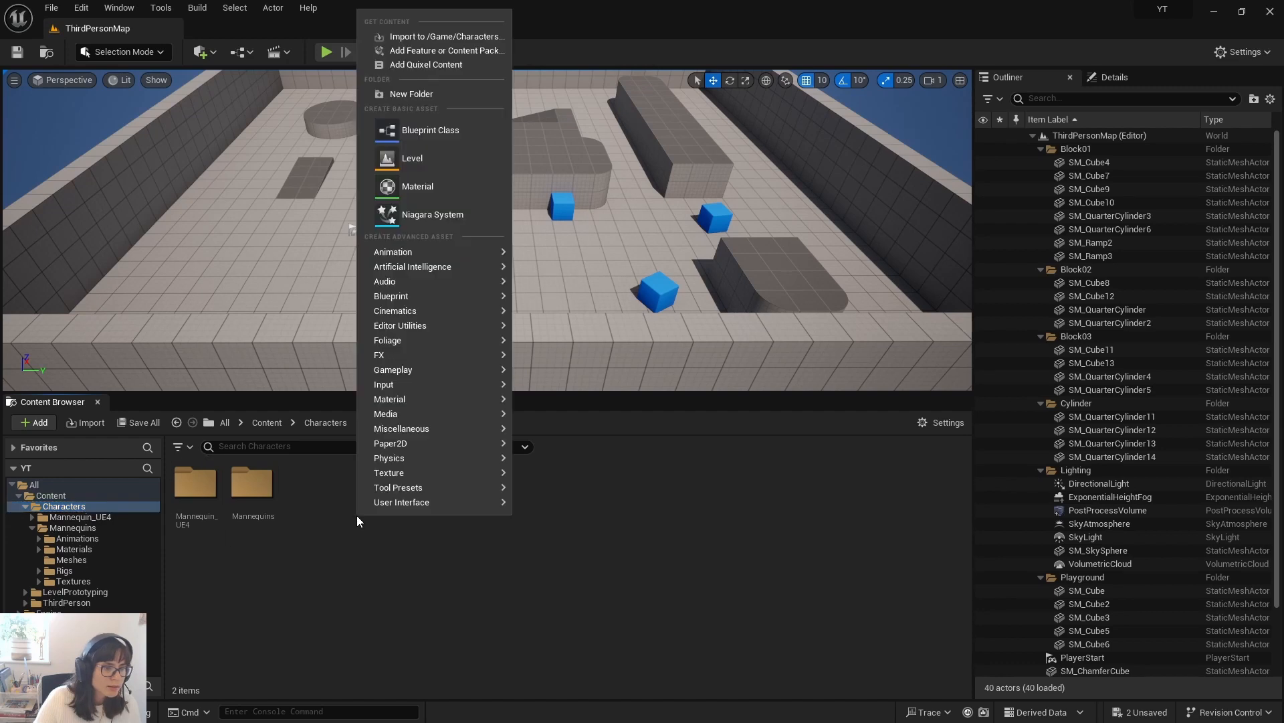
pyautogui.click(428, 94)
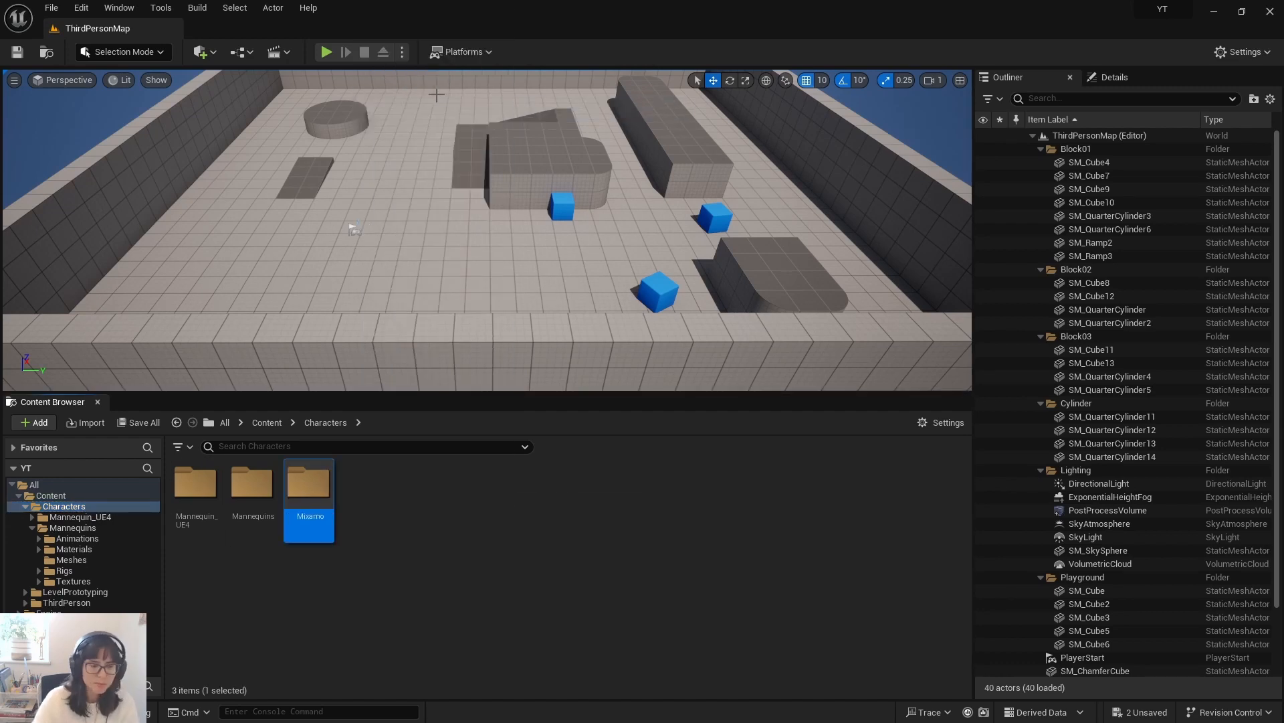
# Step: Choose the Capoeira FBX file on the desktop for import into the Mixamo folder
pyautogui.doubleClick(298, 516)
pyautogui.rightClick(297, 517)
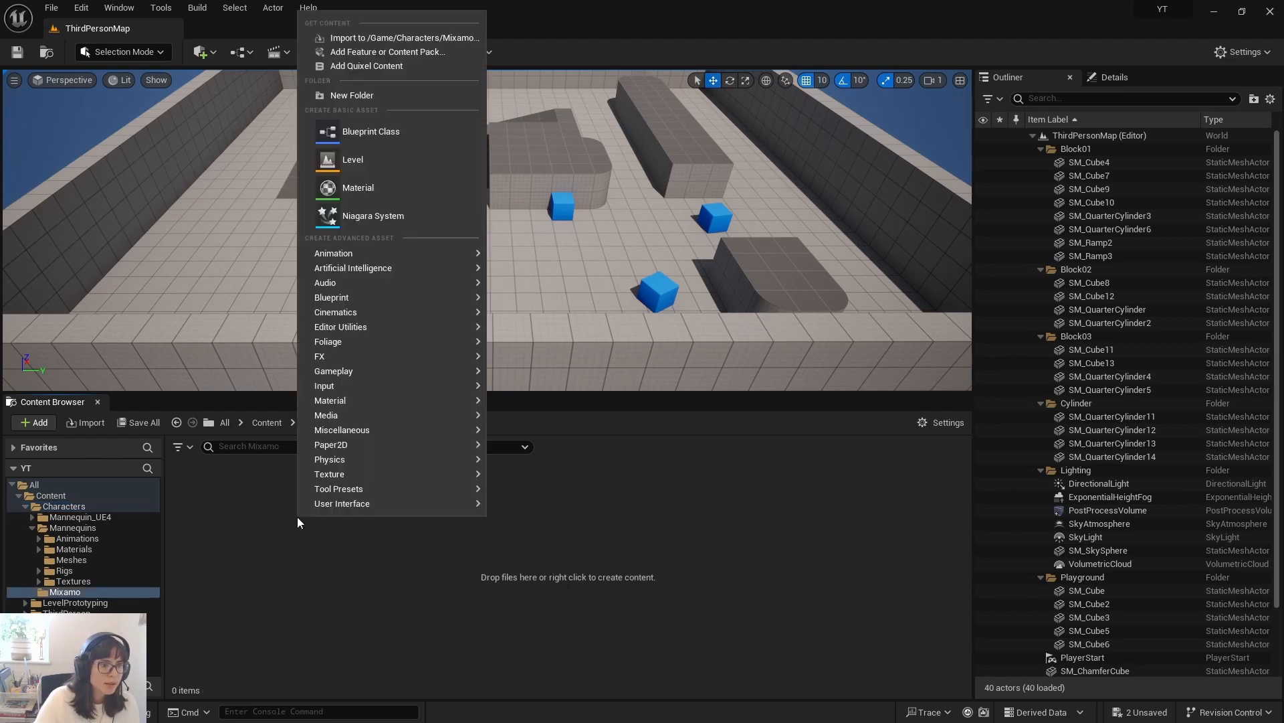
pyautogui.click(370, 36)
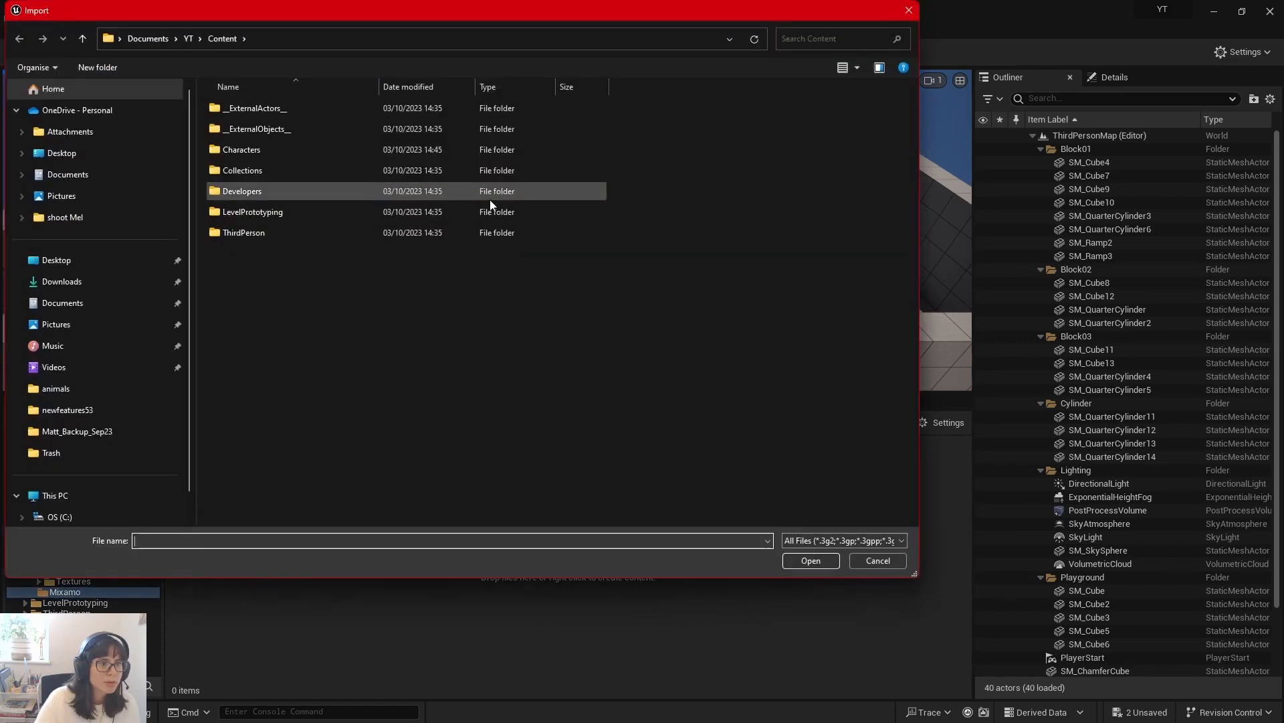
pyautogui.click(86, 154)
pyautogui.doubleClick(384, 140)
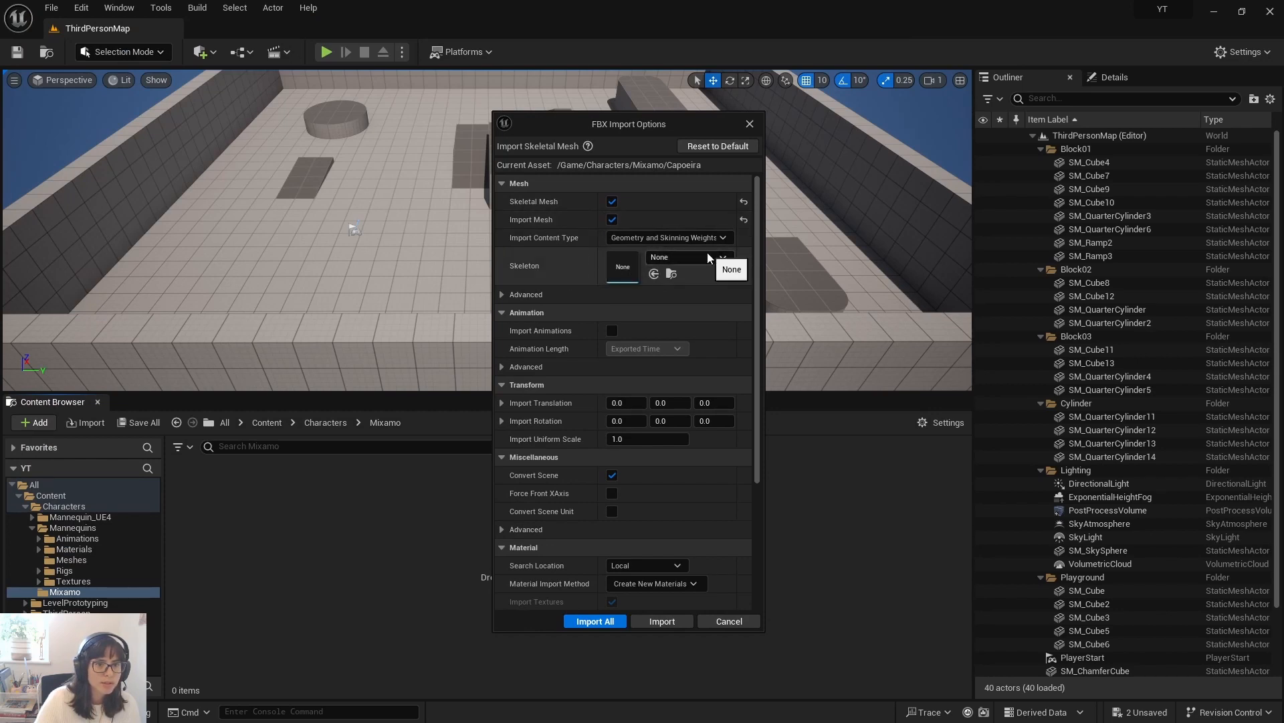
# Step: Enable Import Animations with the Exported Time length and import the Capoeira skeletal mesh without assigning a skeleton
pyautogui.click(613, 331)
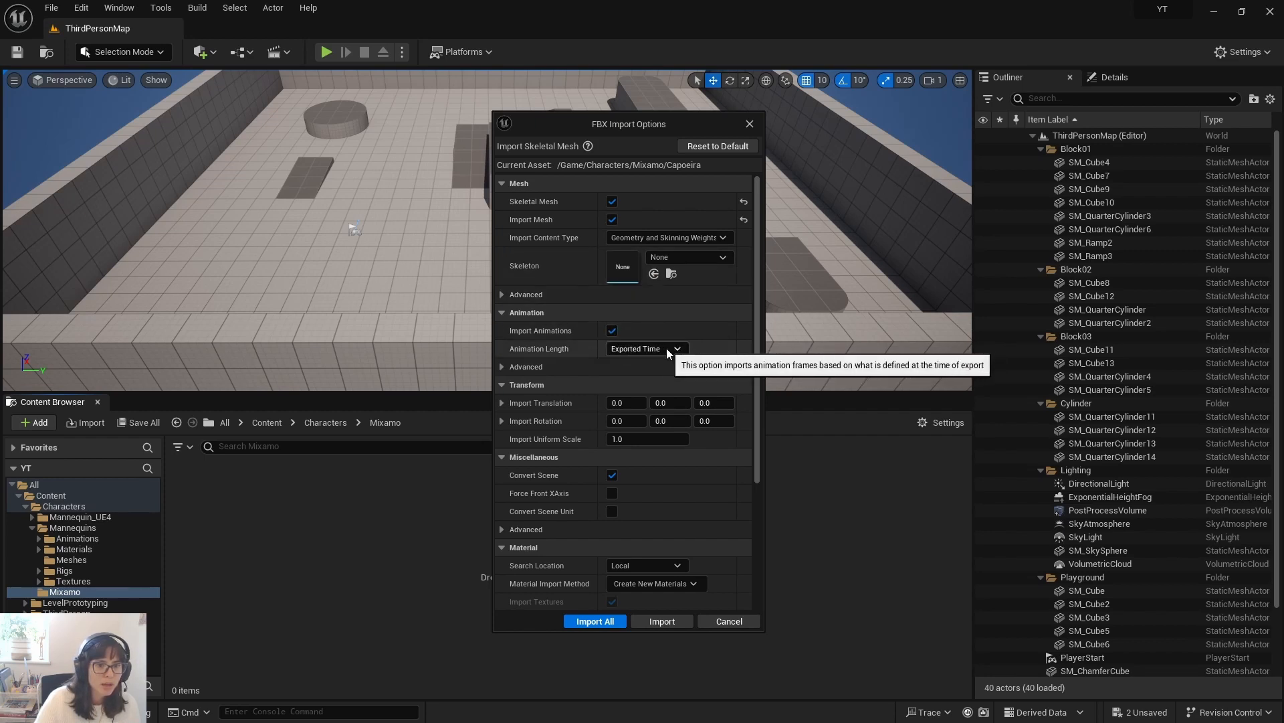
pyautogui.scroll(-2, 741, 431)
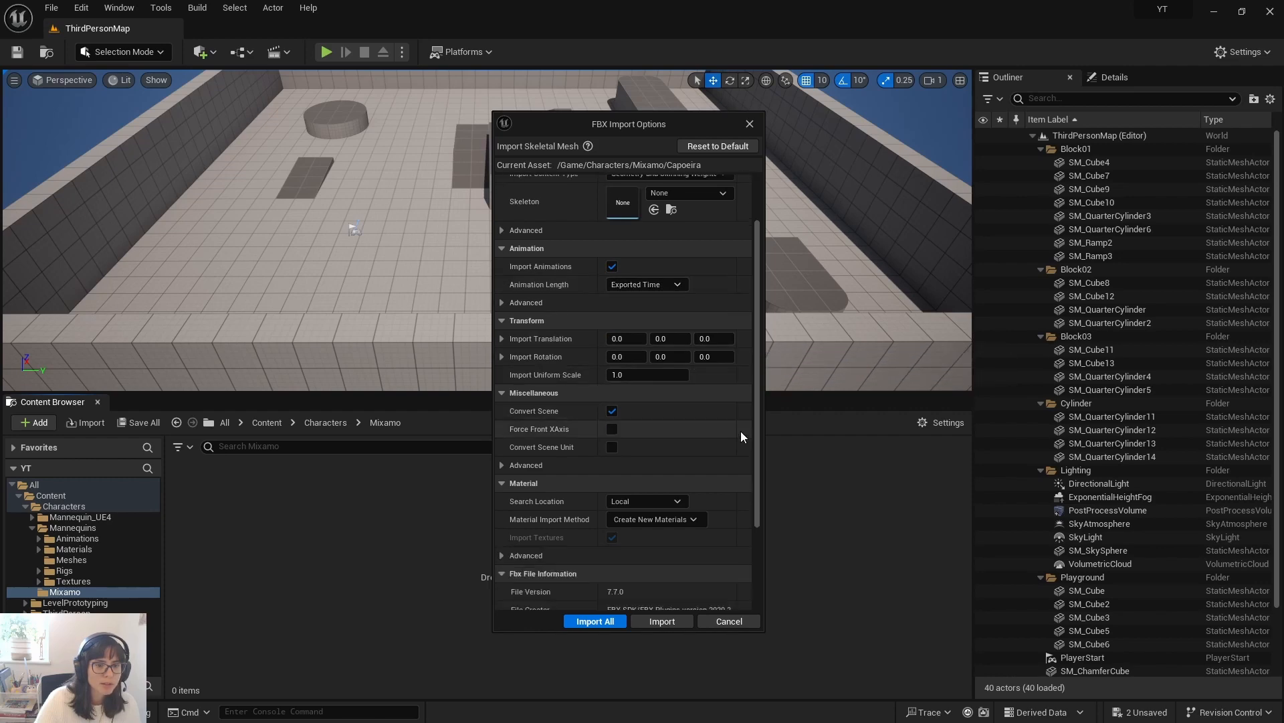
pyautogui.scroll(-4, 741, 431)
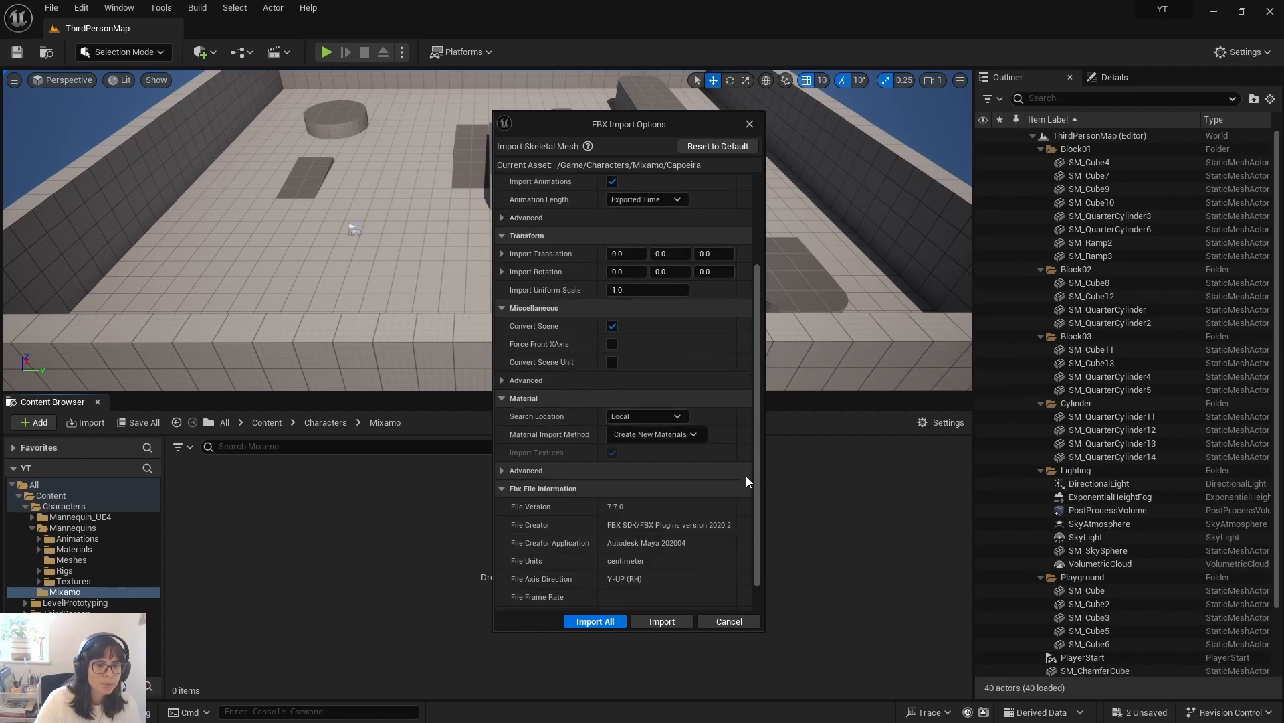
pyautogui.click(656, 621)
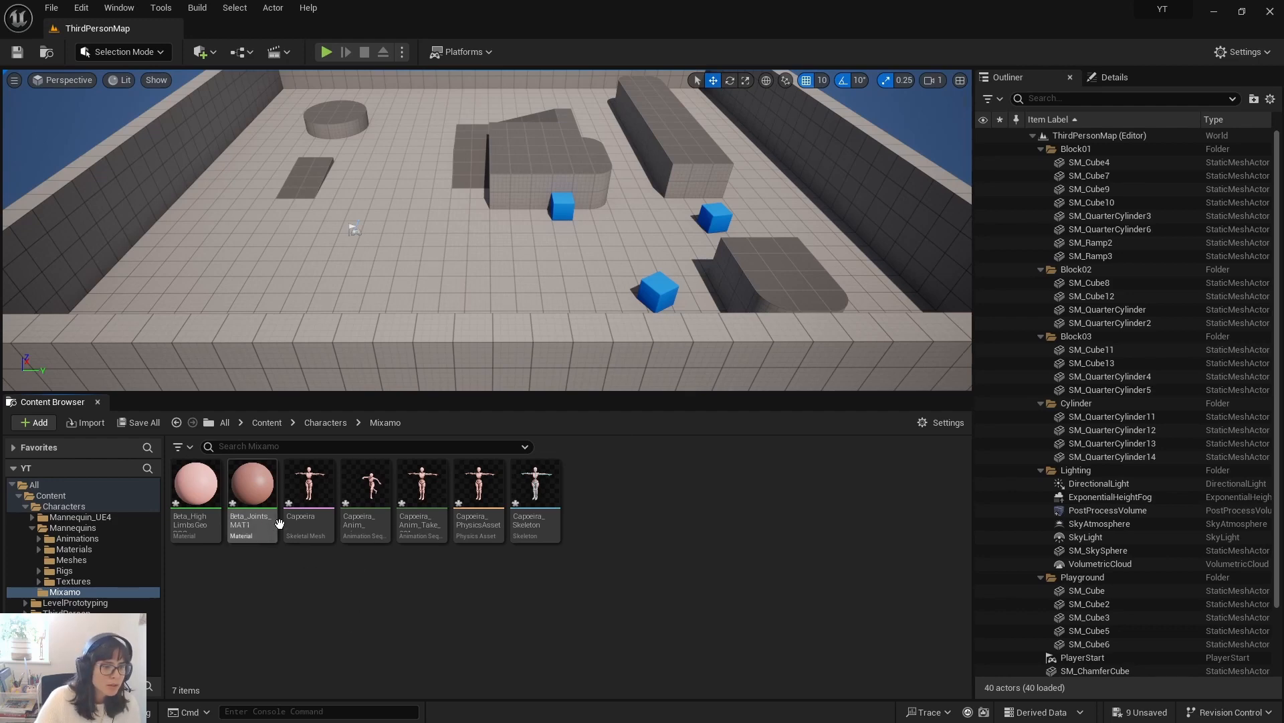
# Step: Inspect the imported Capoeira skeletal mesh, animation sequences, physics asset and skeleton in the Mixamo folder
pyautogui.moveTo(313, 519)
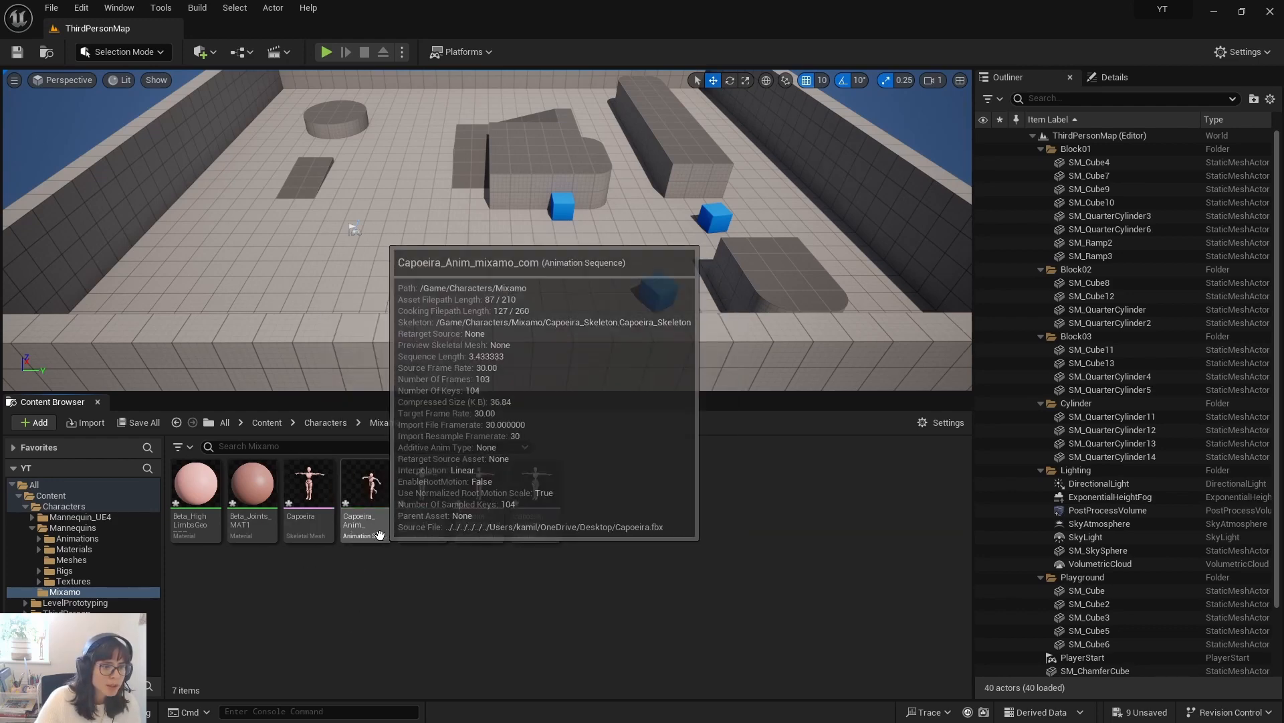
pyautogui.moveTo(431, 530)
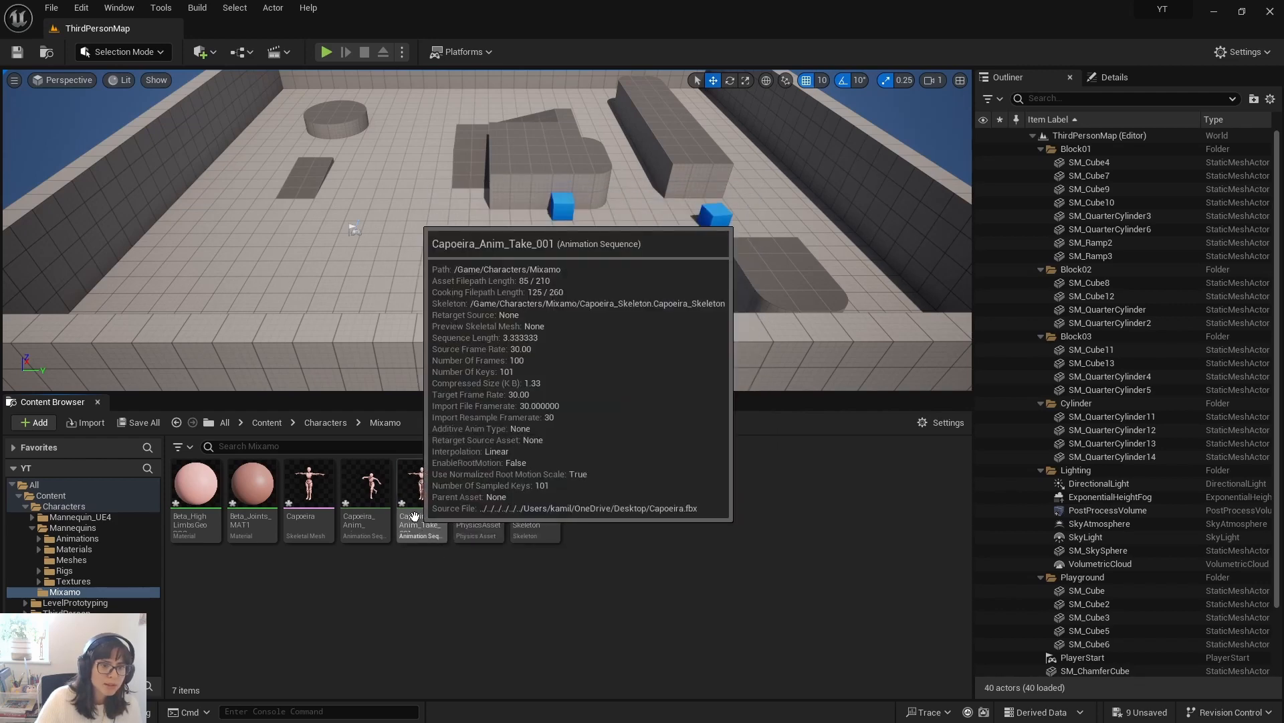
pyautogui.moveTo(483, 533)
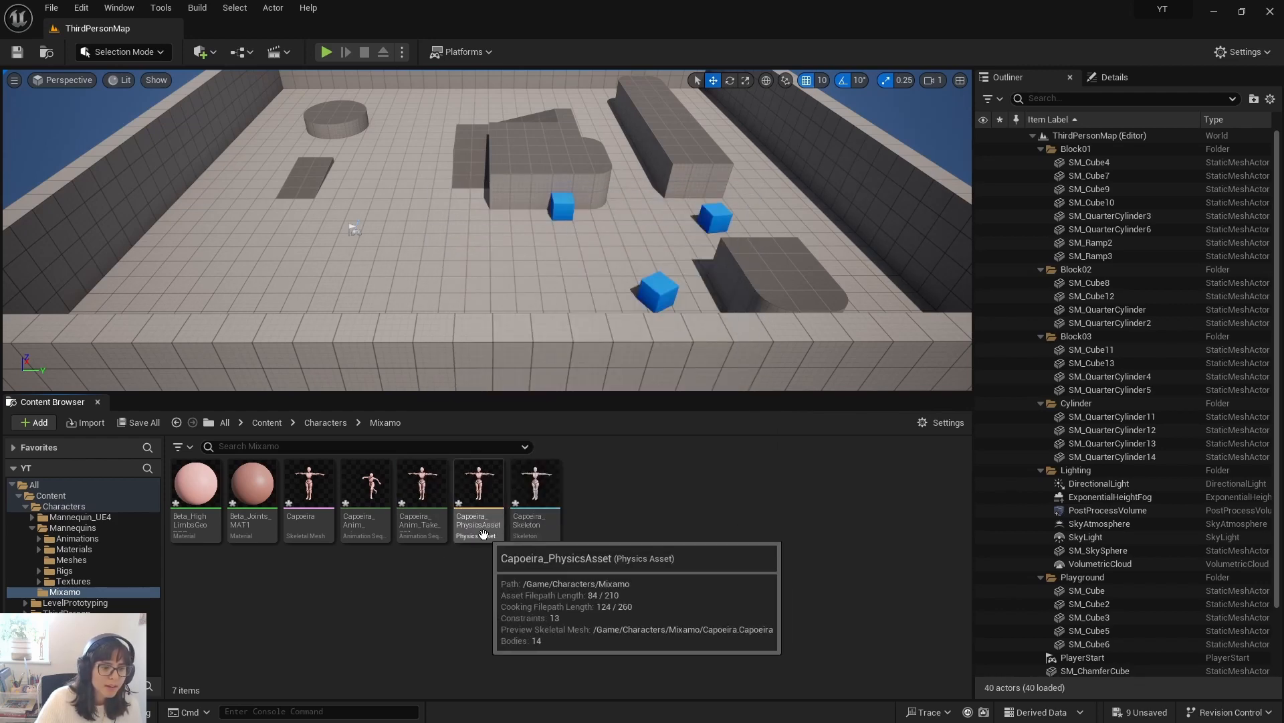
pyautogui.click(535, 524)
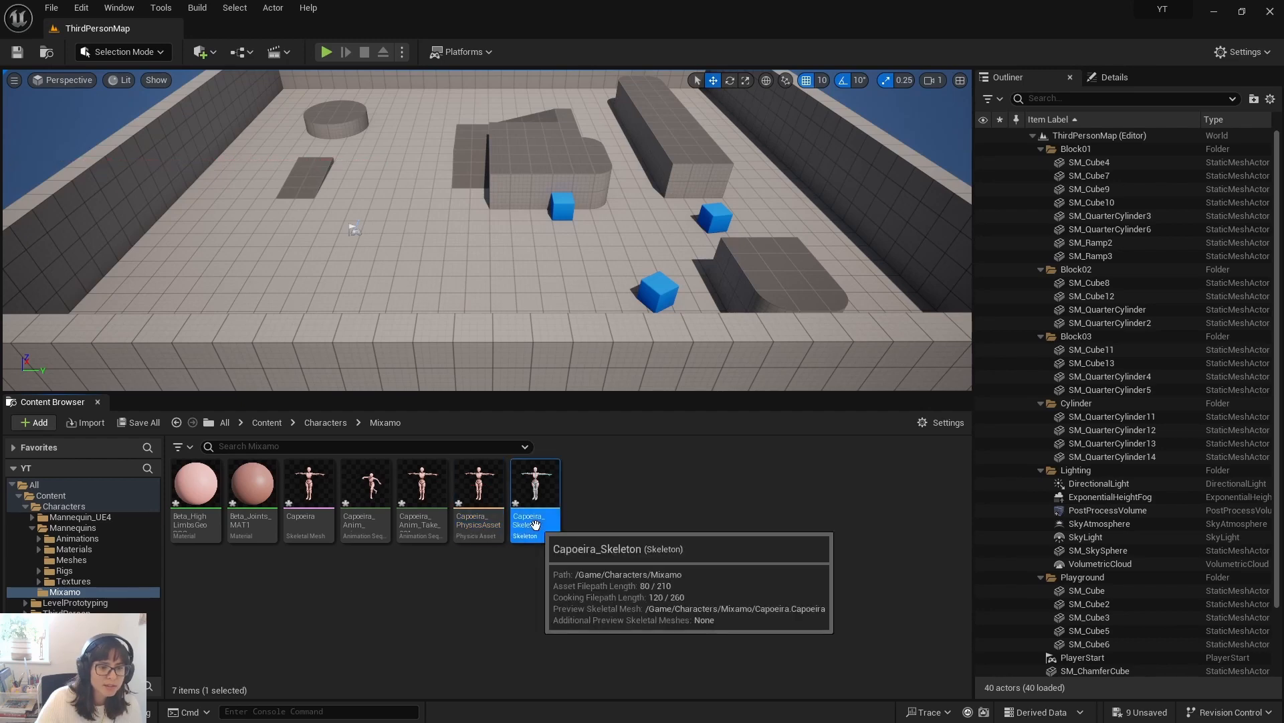
pyautogui.click(305, 523)
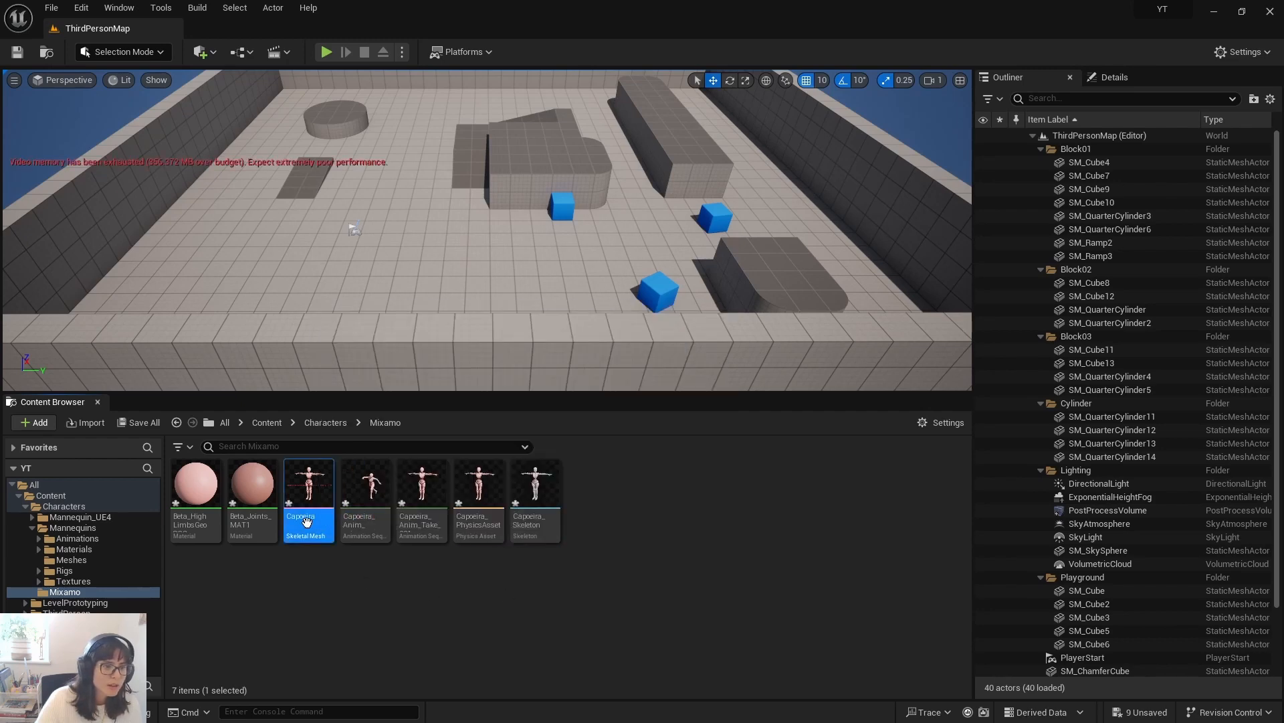
# Step: Save all imported materials and Capoeira assets in the Mixamo folder
pyautogui.click(198, 527)
pyautogui.keyDown('shift'); pyautogui.click(554, 527); pyautogui.keyUp('shift')
pyautogui.doubleClick(554, 527)
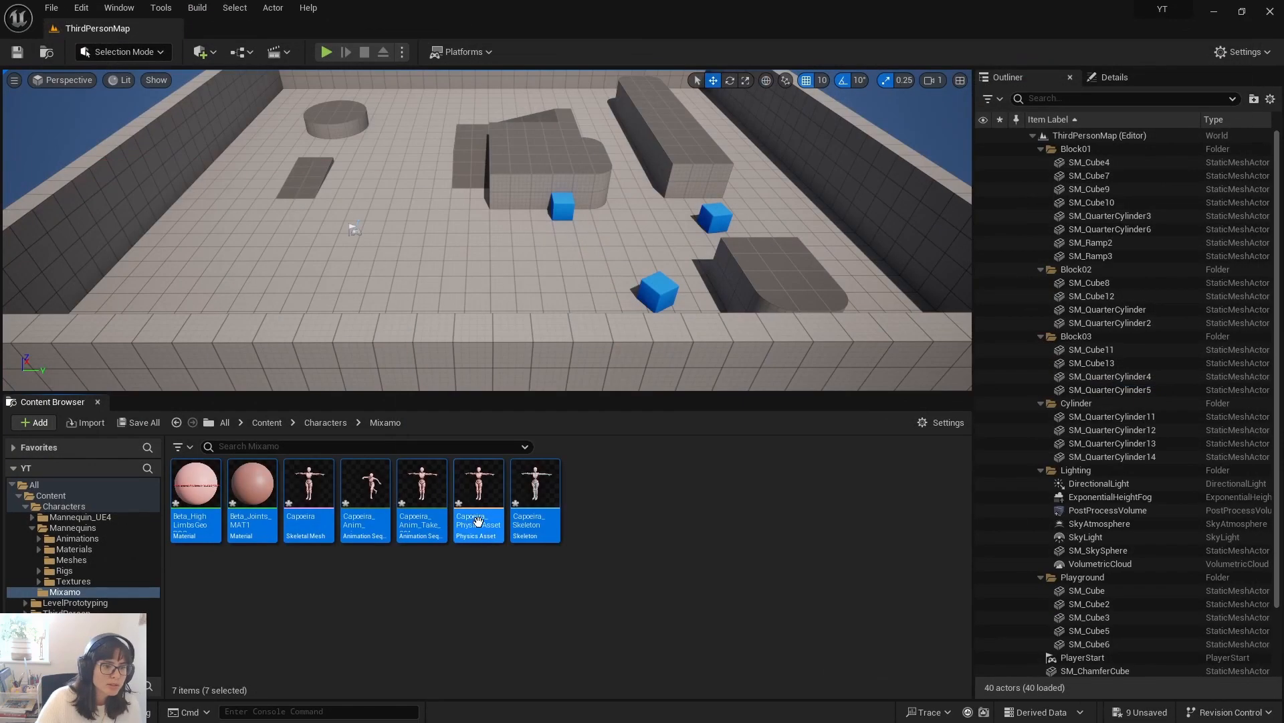
pyautogui.rightClick(477, 521)
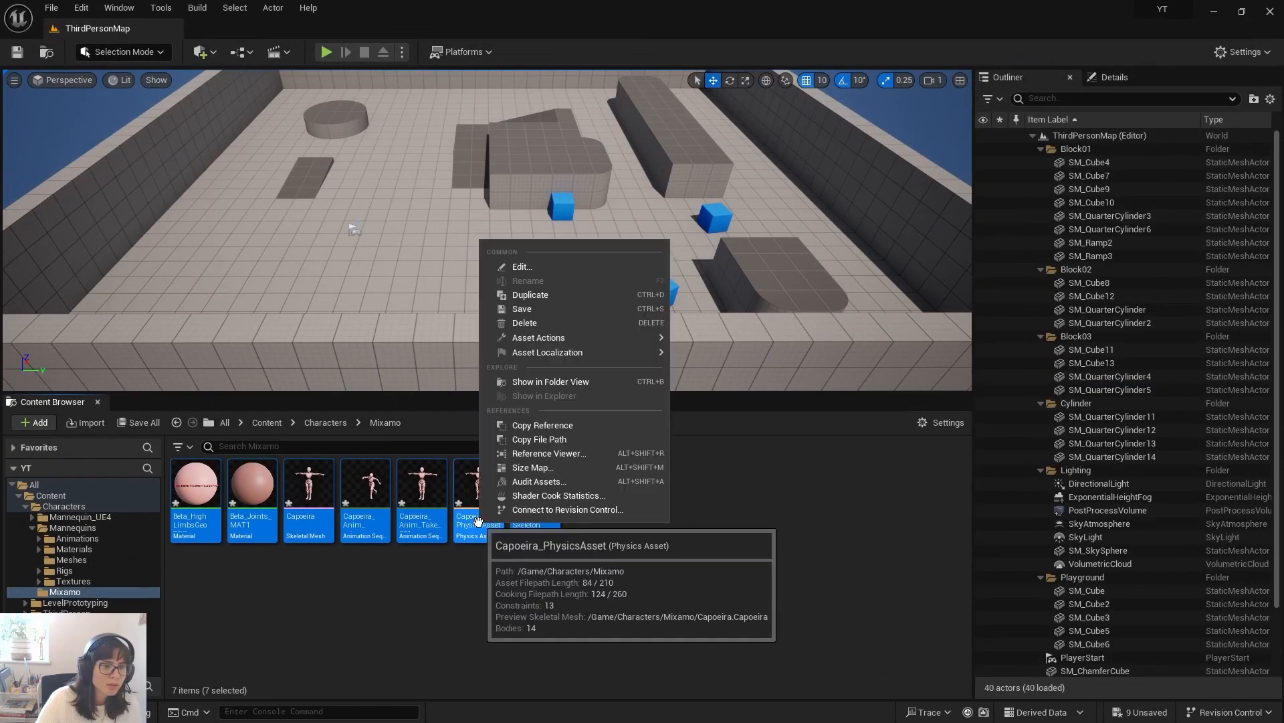
pyautogui.click(564, 310)
pyautogui.click(395, 563)
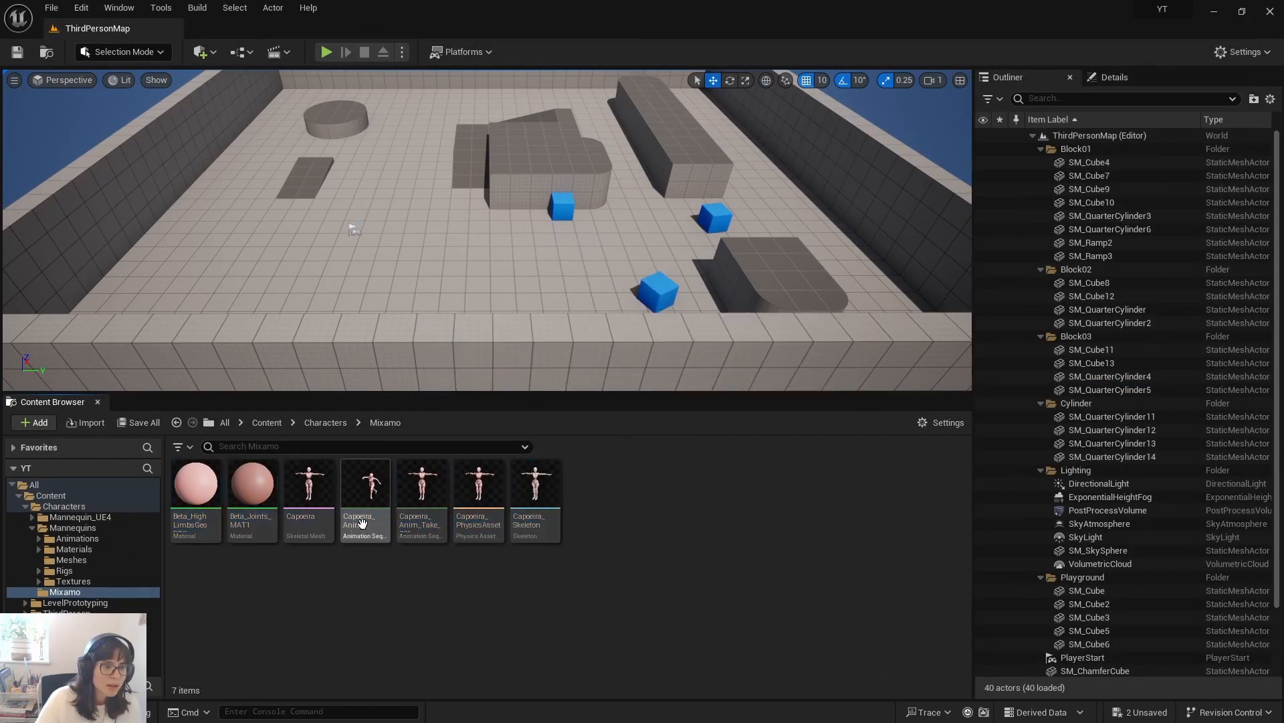
# Step: Open the Capoeira skeletal mesh, preview its Take_001 and mixamo_com animation sequences, and close the asset editor
pyautogui.doubleClick(305, 526)
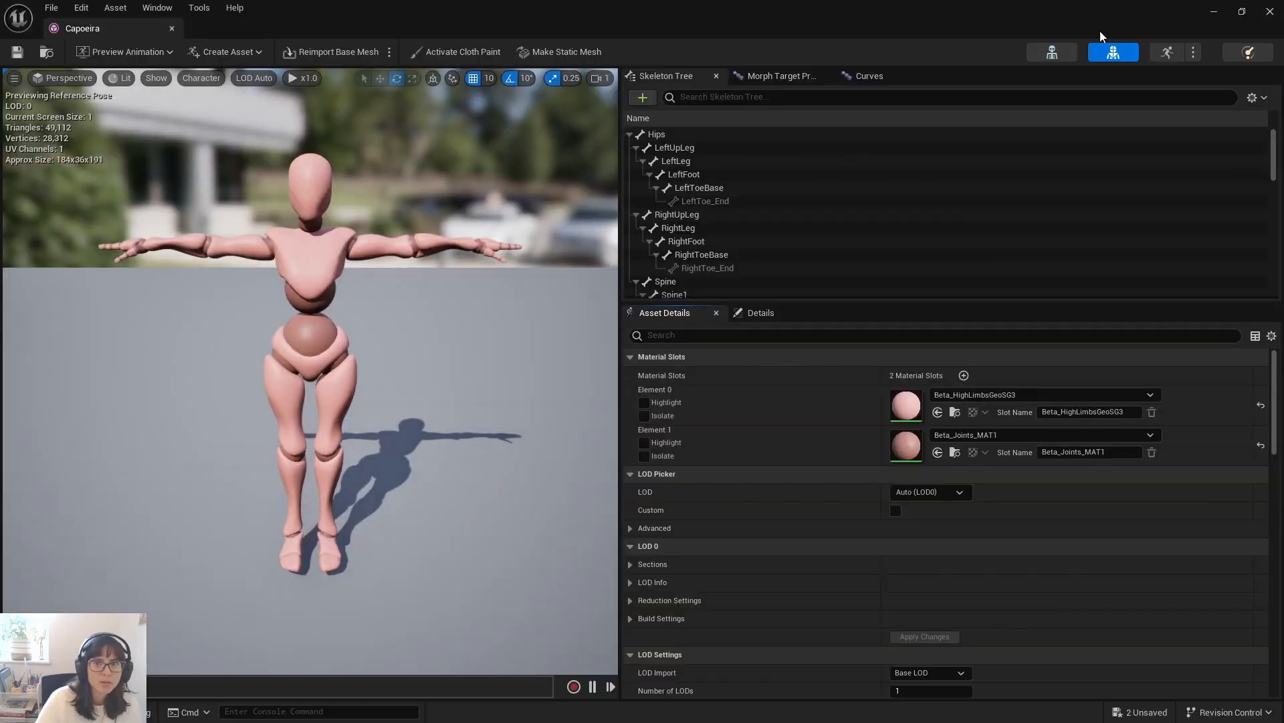
pyautogui.click(1176, 53)
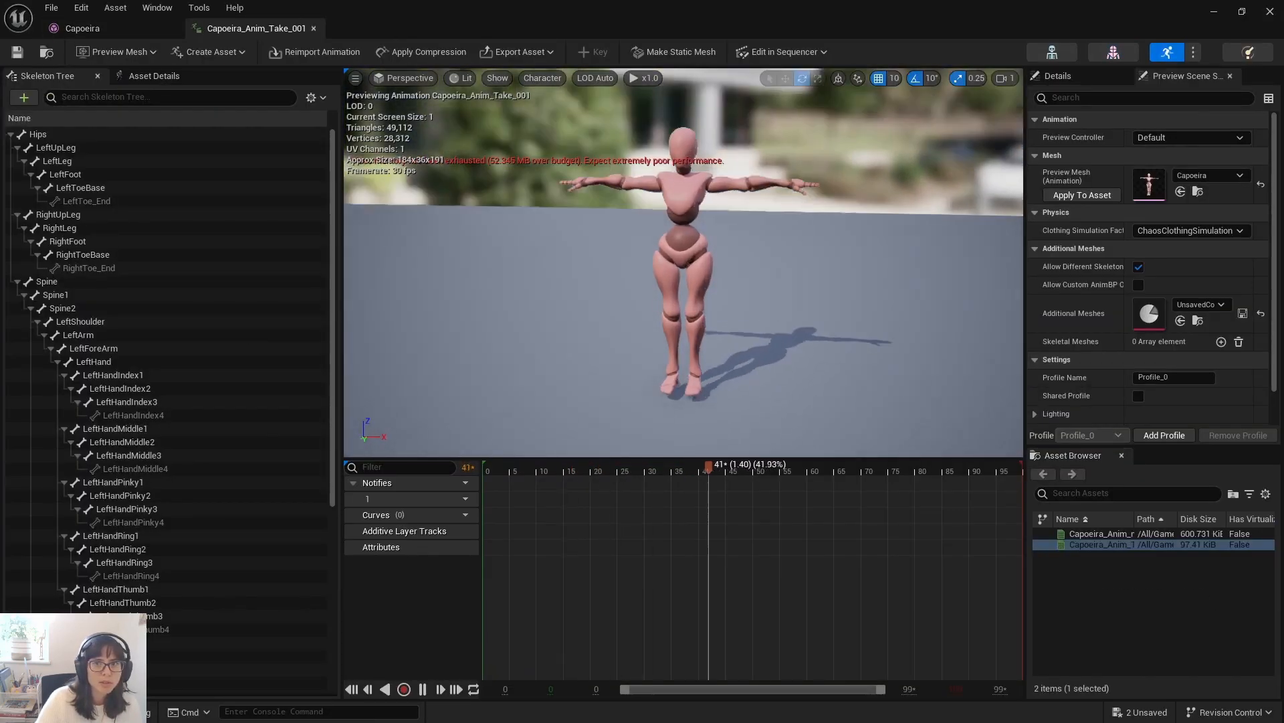
pyautogui.click(1197, 55)
pyautogui.click(1200, 181)
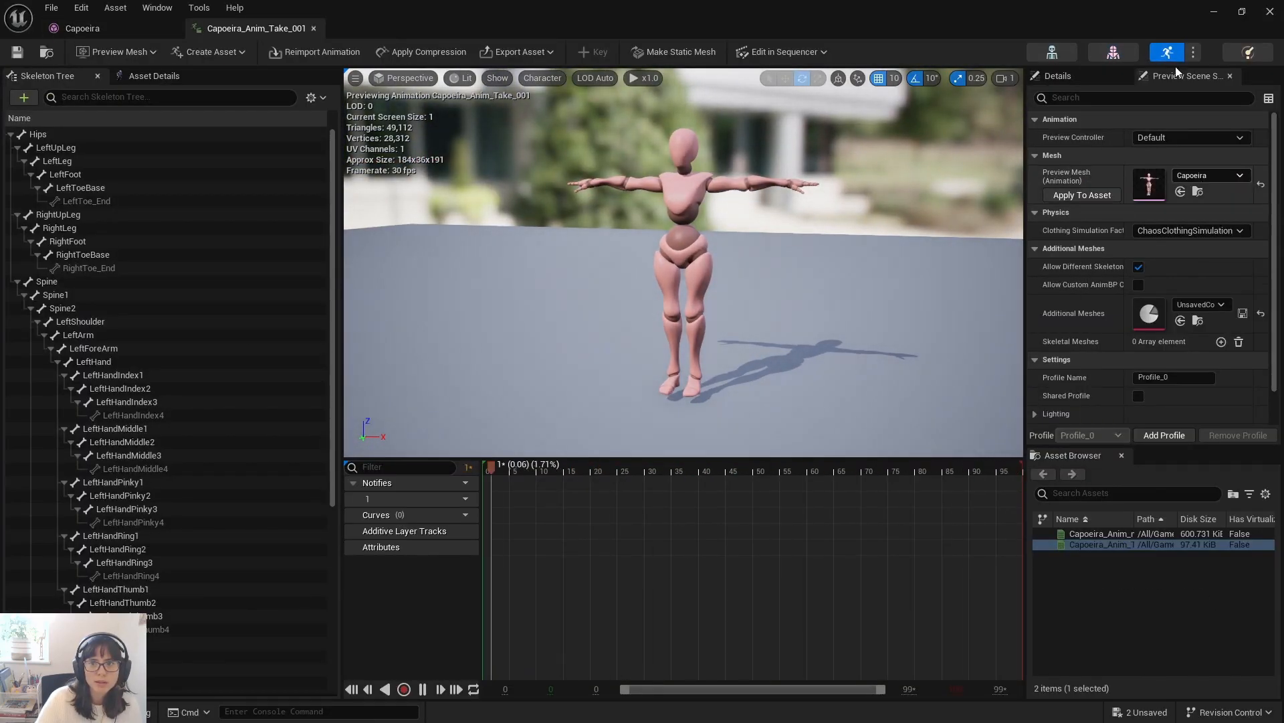
pyautogui.click(1193, 52)
pyautogui.click(1201, 167)
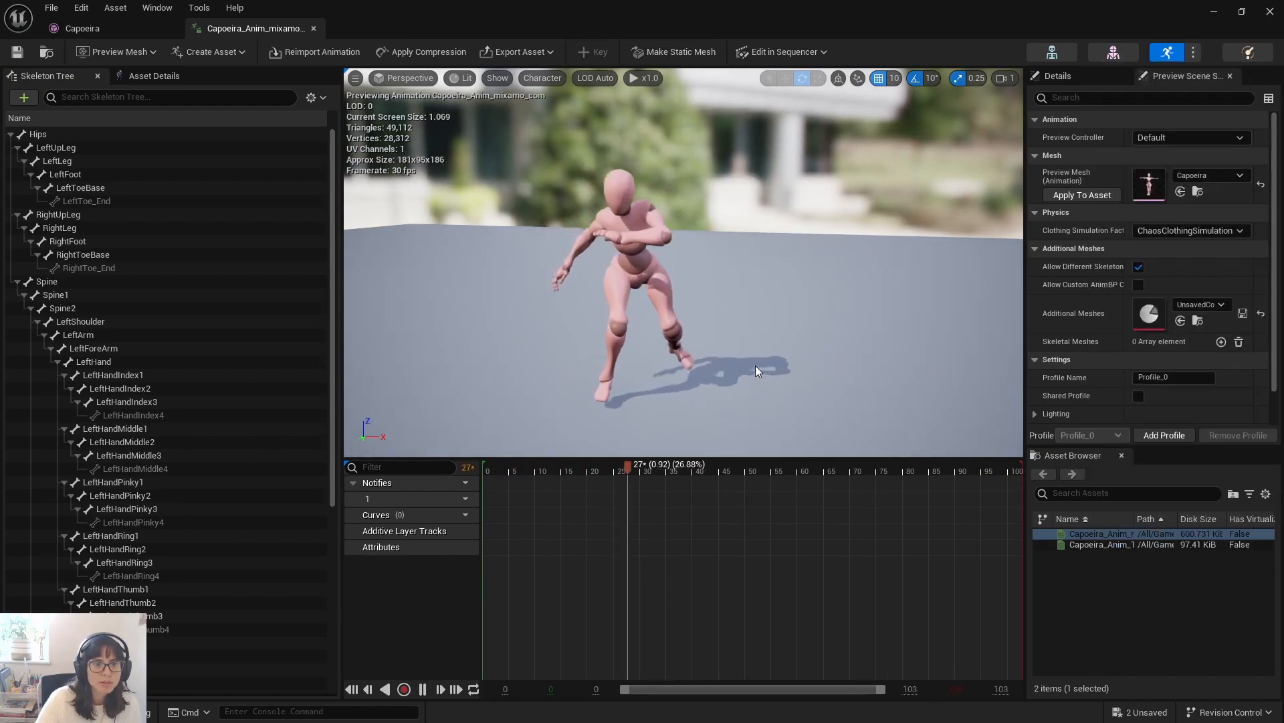
pyautogui.click(1270, 11)
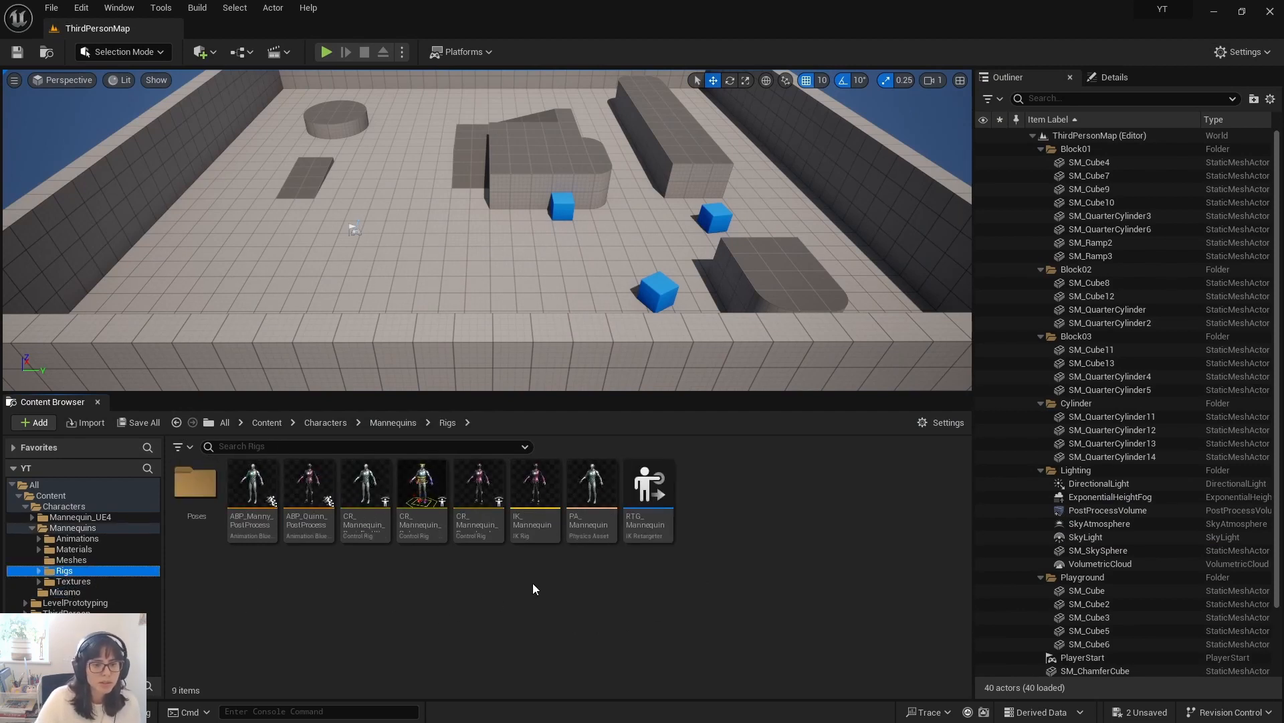
# Step: Open the IK_Mannequin rig from the Mannequins Rigs folder to view its retarget chains
pyautogui.doubleClick(539, 523)
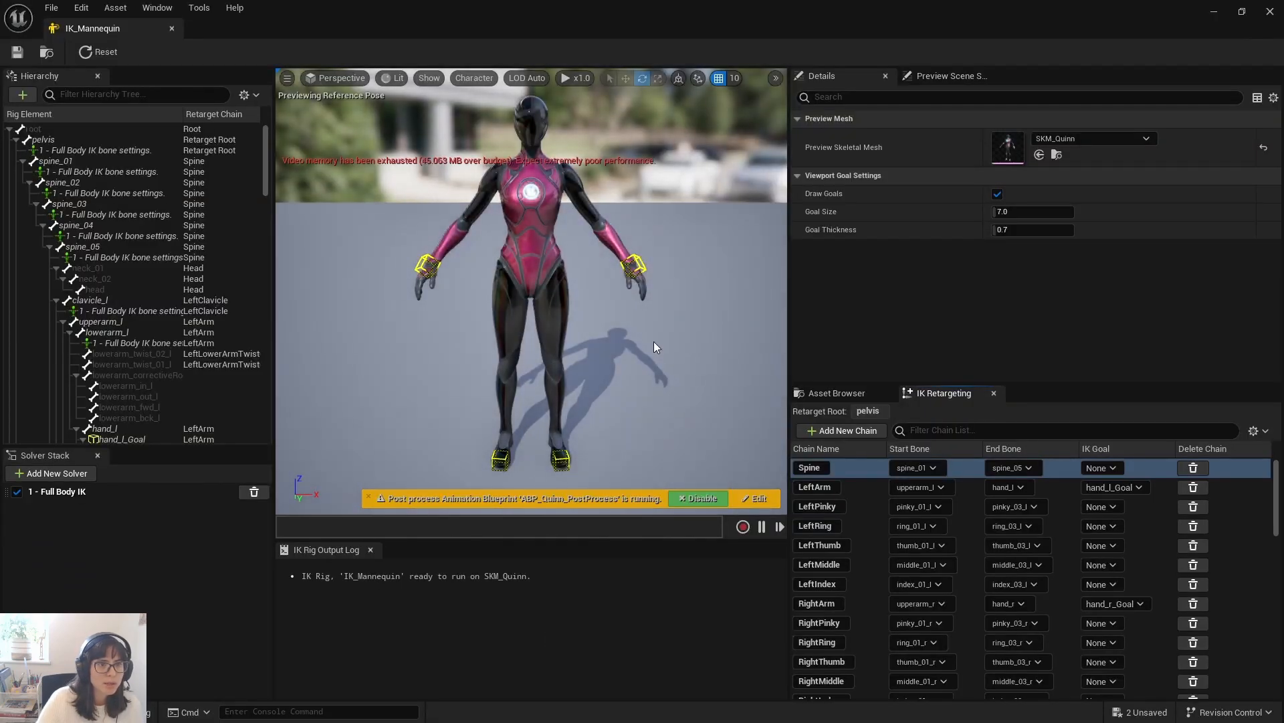
# Step: Examine the full list of retarget chains in the IK_Mannequin rig, from Spine through Head
pyautogui.moveTo(653, 341); pyautogui.dragTo(603, 363)
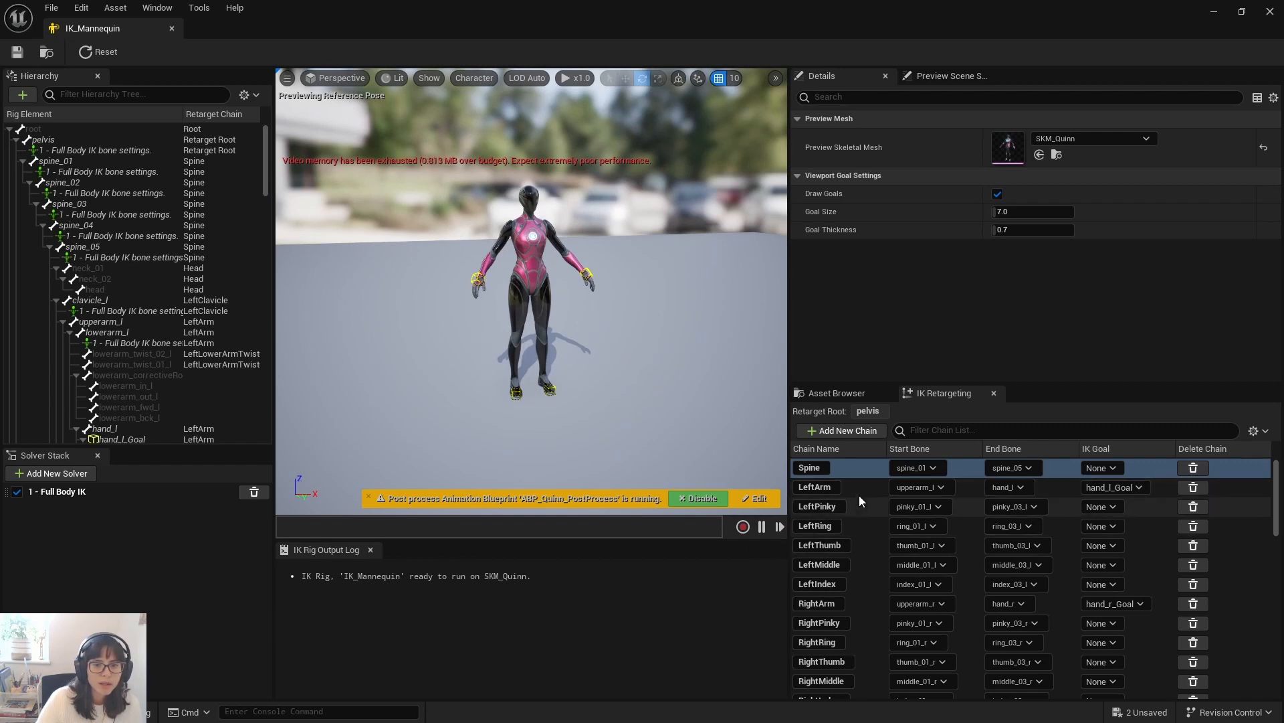
pyautogui.scroll(-10, 865, 540)
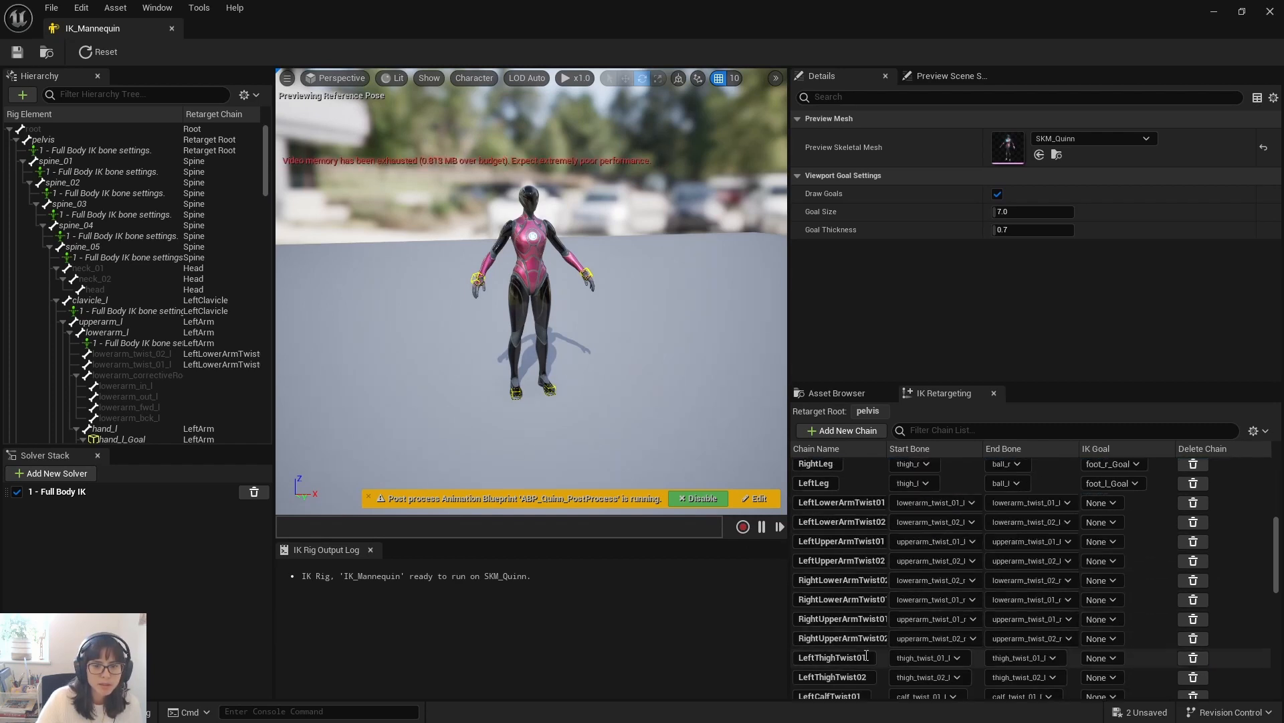
pyautogui.scroll(-10, 863, 676)
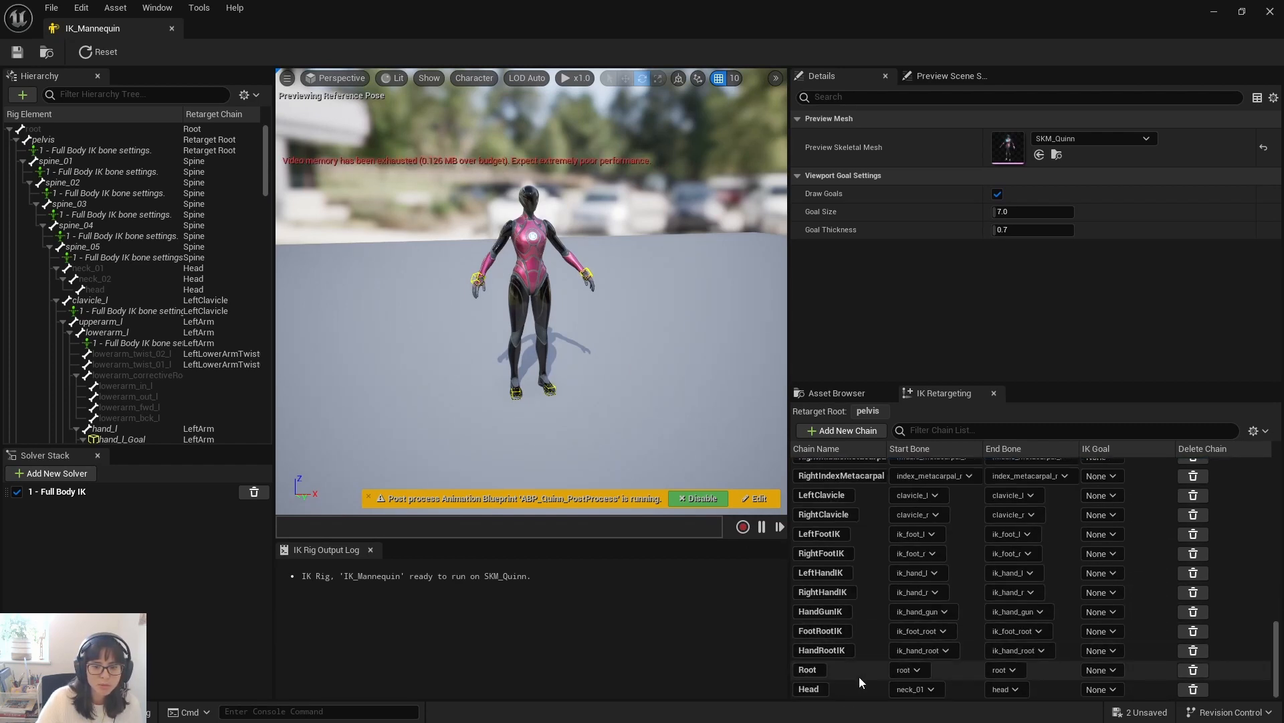
pyautogui.moveTo(1272, 640); pyautogui.dragTo(1267, 448)
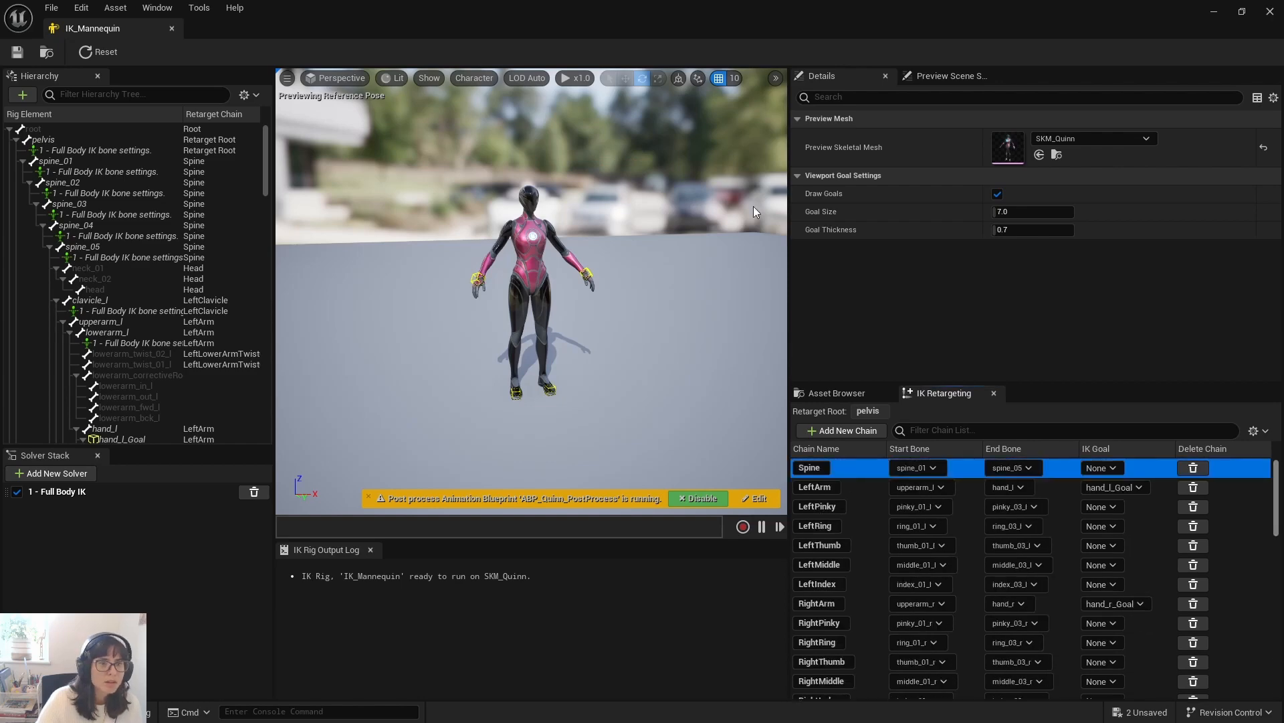
# Step: Create an IK Rig from the Capoeira skeletal mesh in the Characters Mixamo folder and open it
pyautogui.click(461, 555)
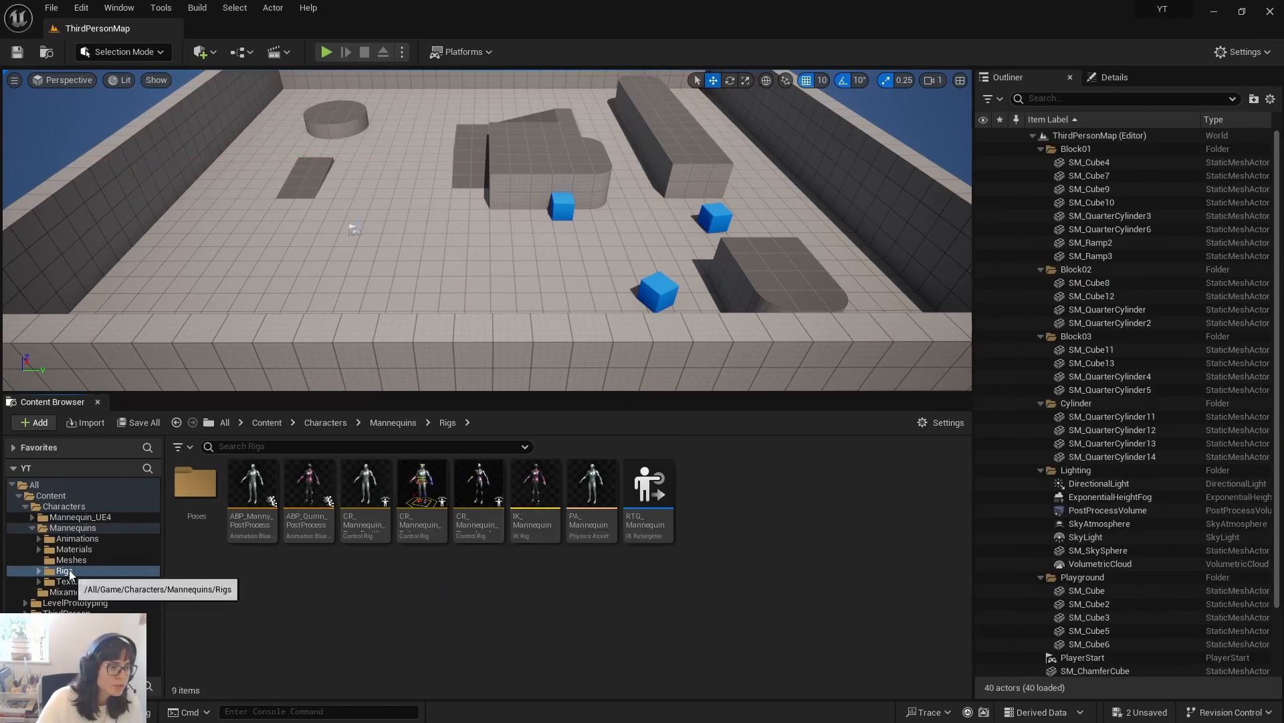
pyautogui.click(67, 507)
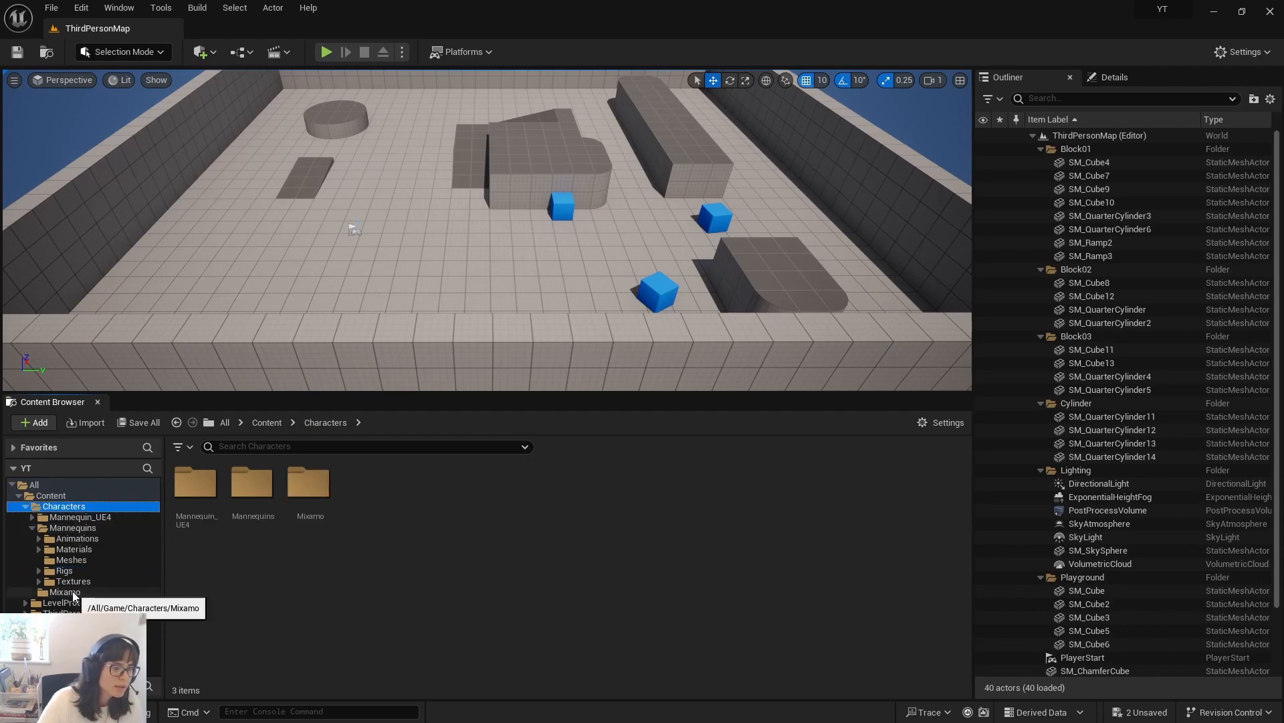
pyautogui.click(66, 591)
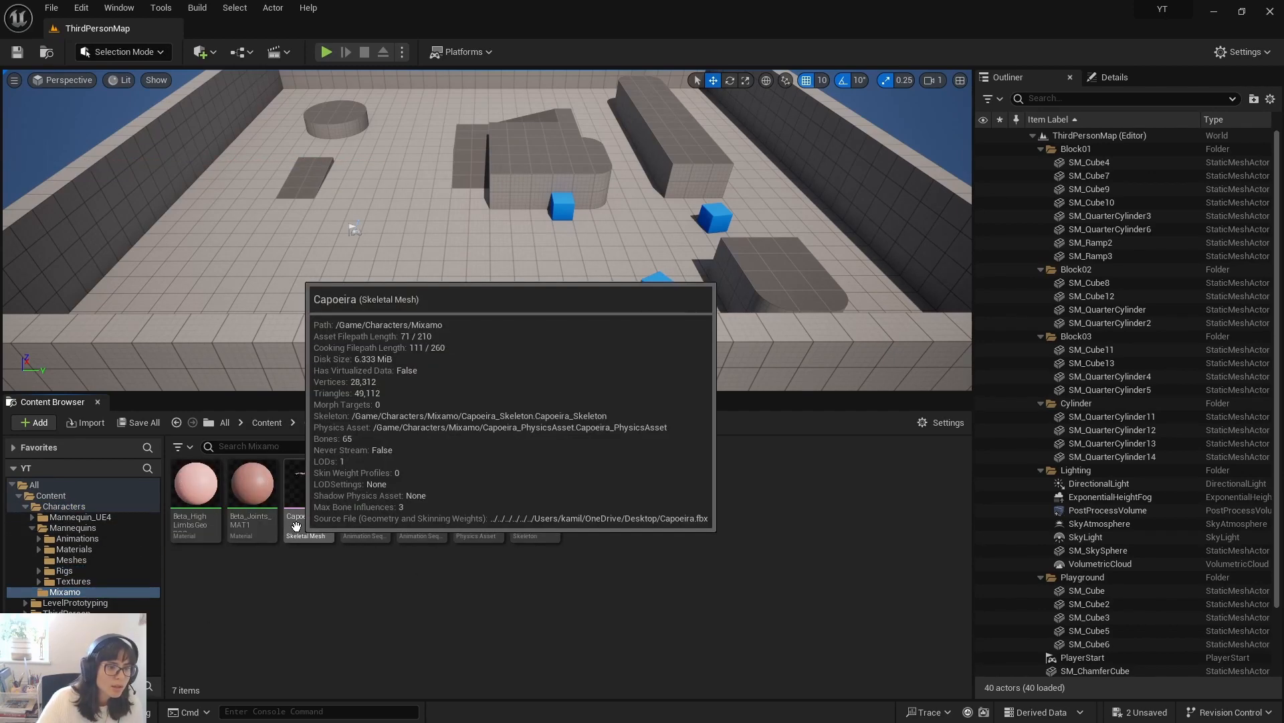
pyautogui.rightClick(303, 517)
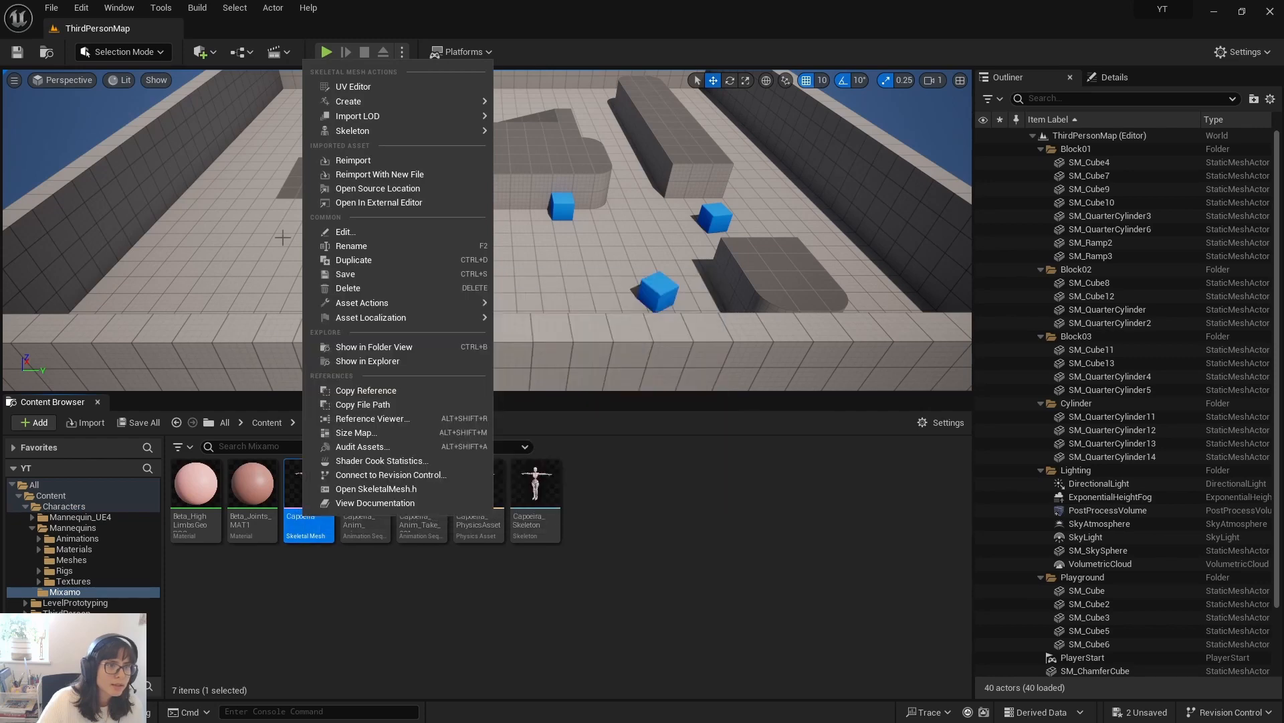
pyautogui.moveTo(428, 99)
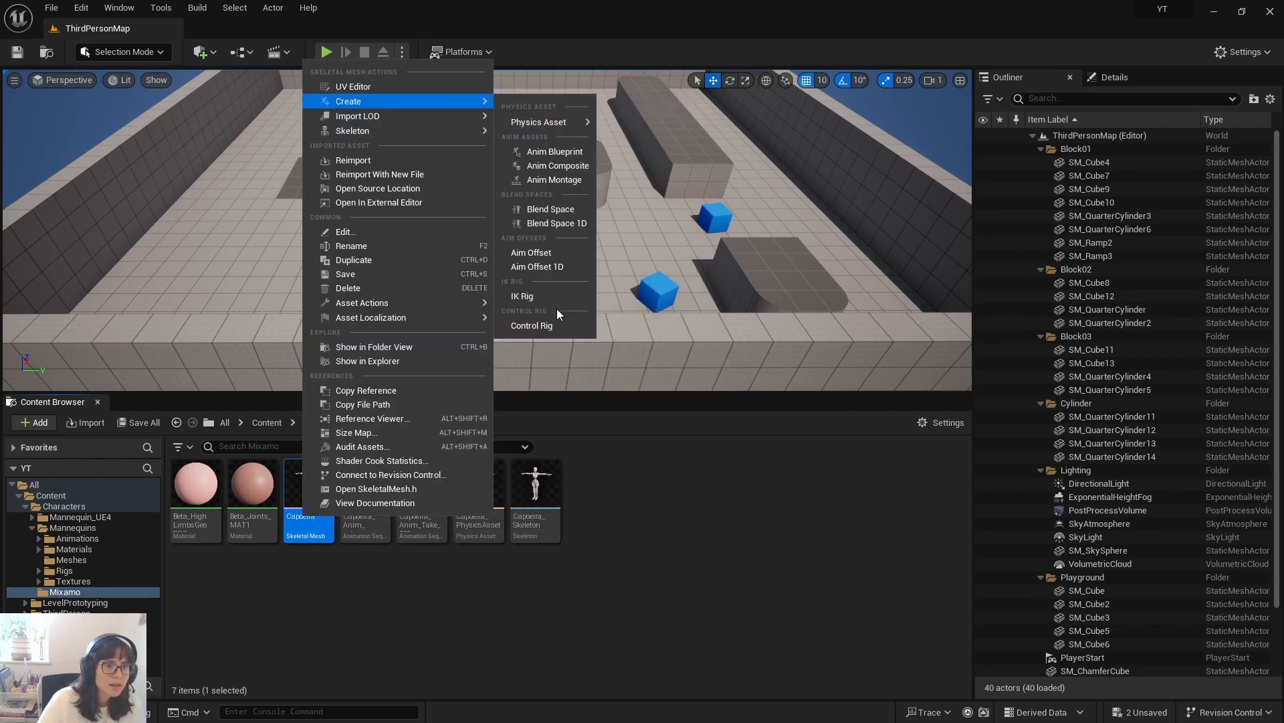
pyautogui.click(535, 296)
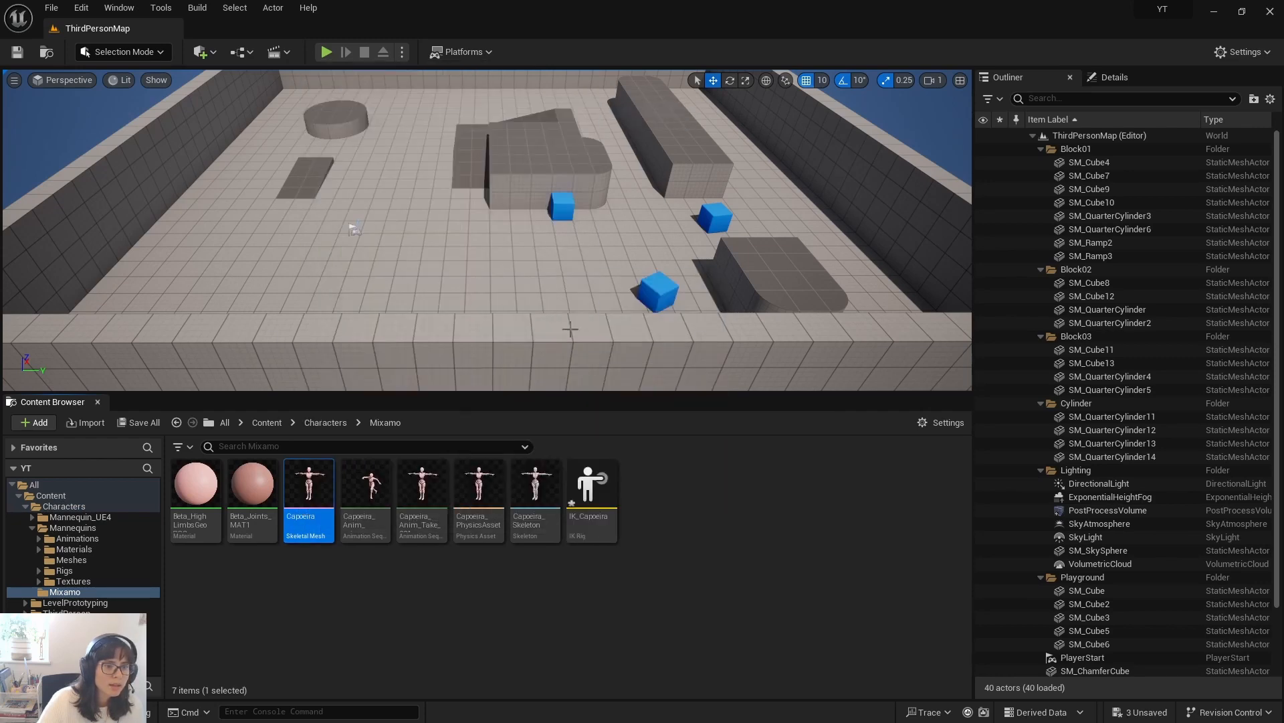
pyautogui.doubleClick(586, 519)
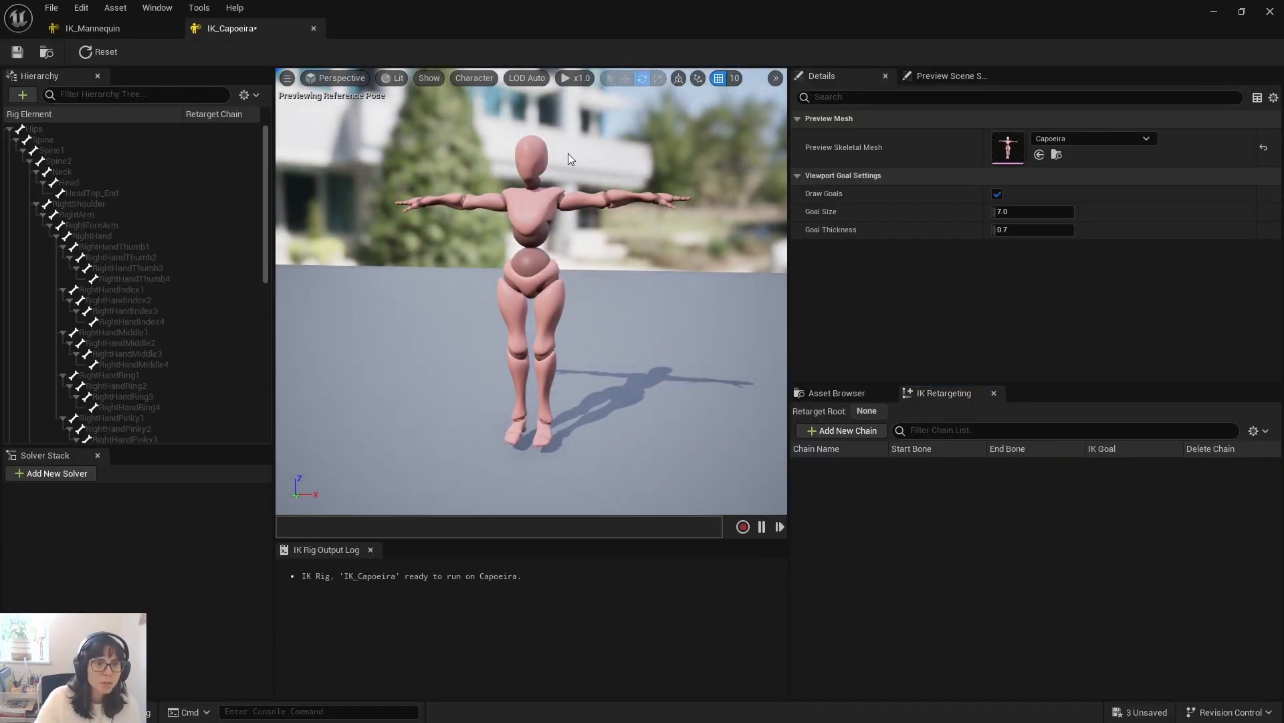
# Step: Check which bone the IK_Mannequin rig uses as its retarget root, widening the hierarchy to read the chain names
pyautogui.click(108, 28)
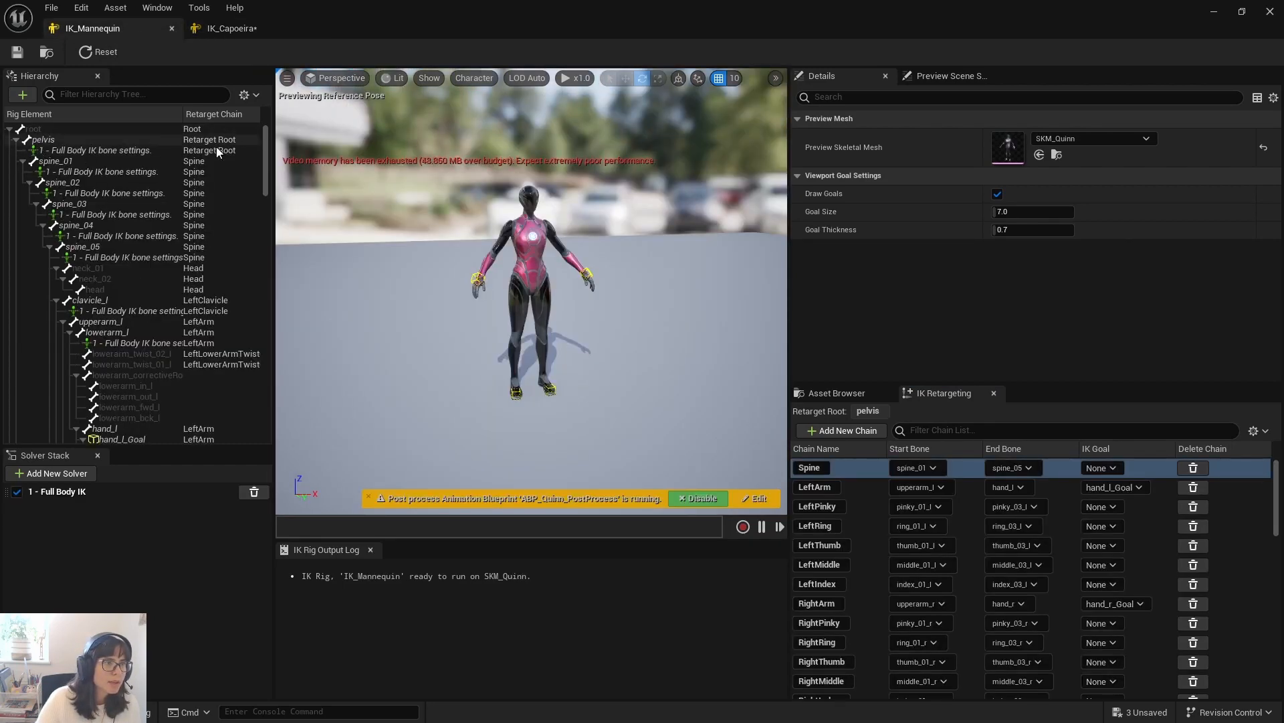
pyautogui.moveTo(274, 186); pyautogui.dragTo(362, 200)
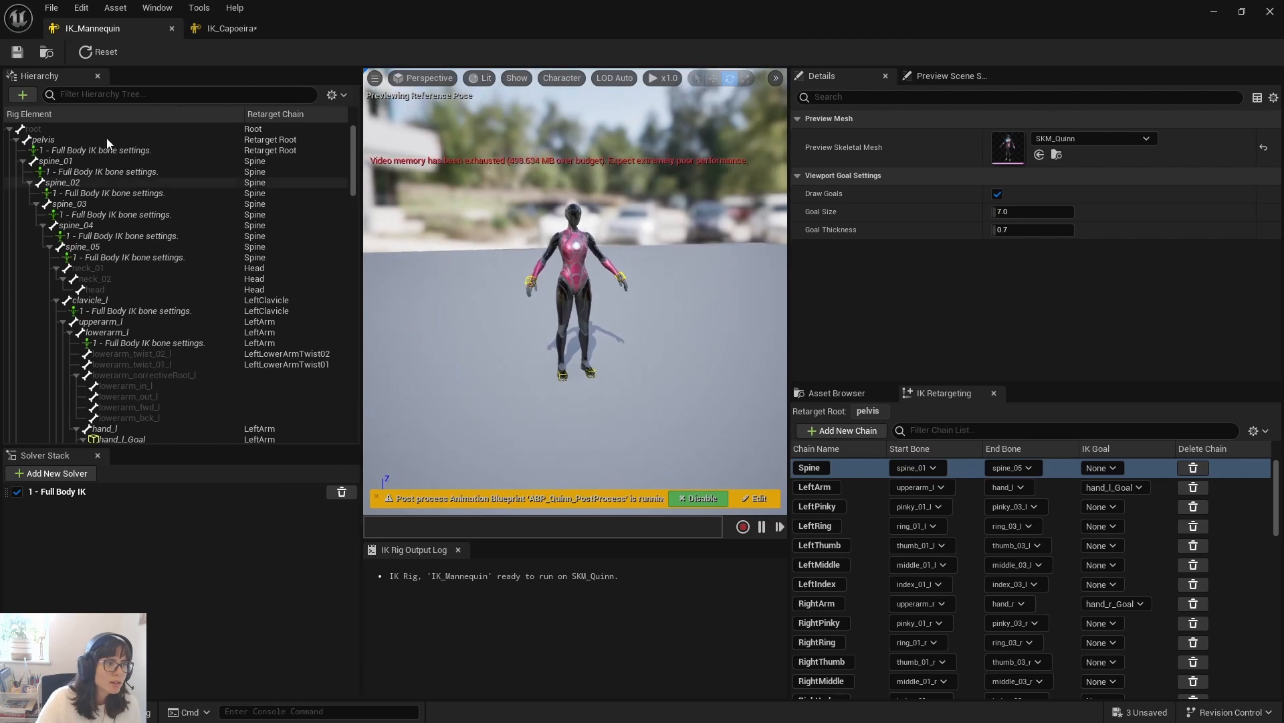
pyautogui.click(95, 138)
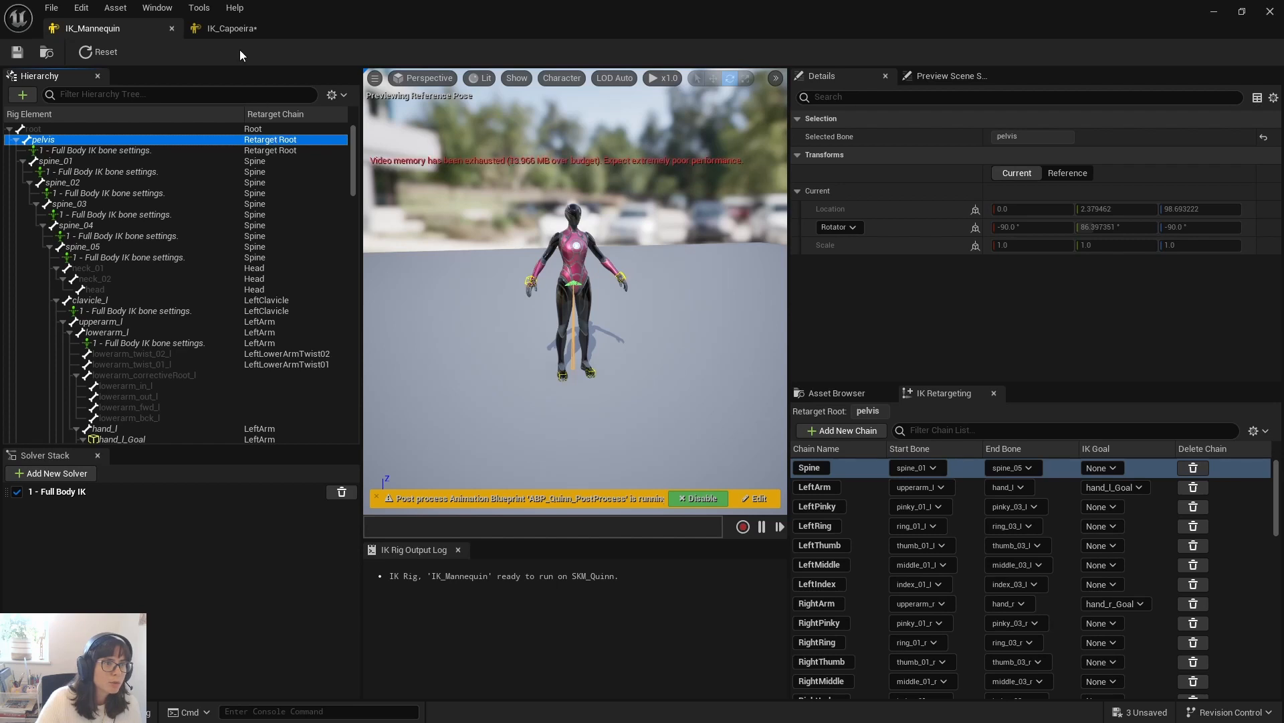
# Step: Save the IK_Capoeira rig and set its Hips bone as the retarget root
pyautogui.click(237, 31)
pyautogui.click(17, 54)
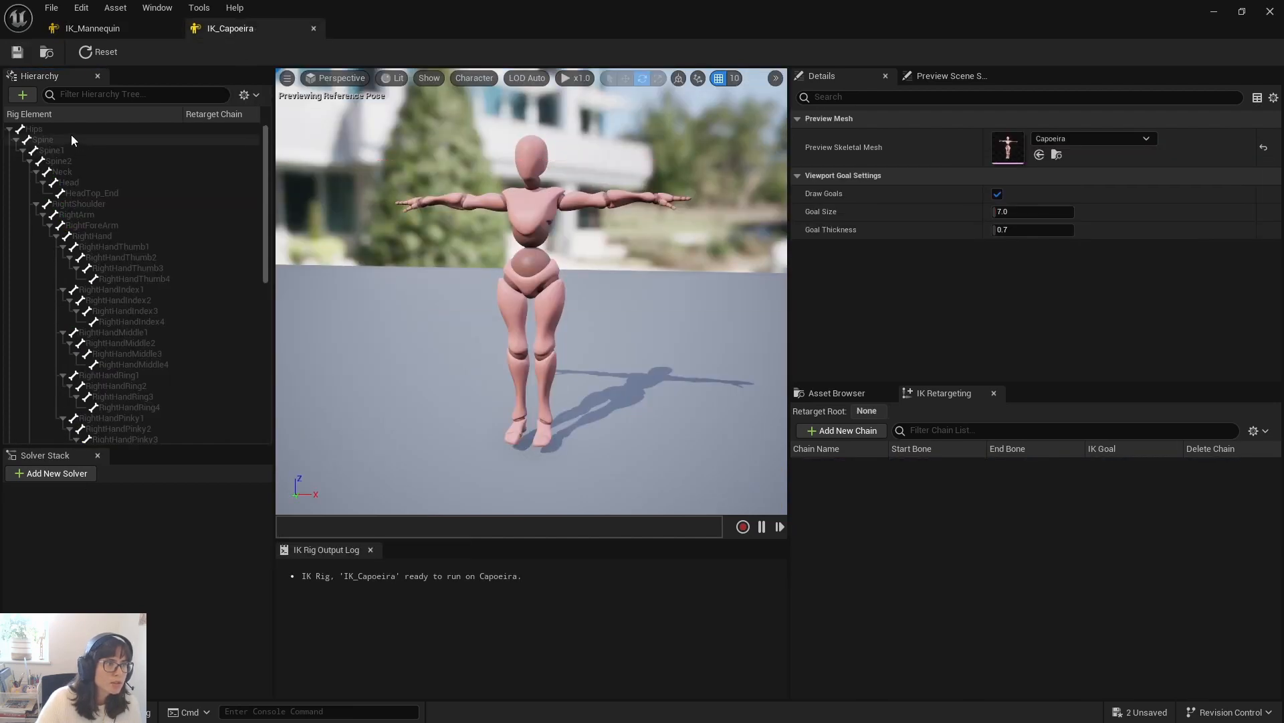
pyautogui.click(71, 134)
pyautogui.click(59, 128)
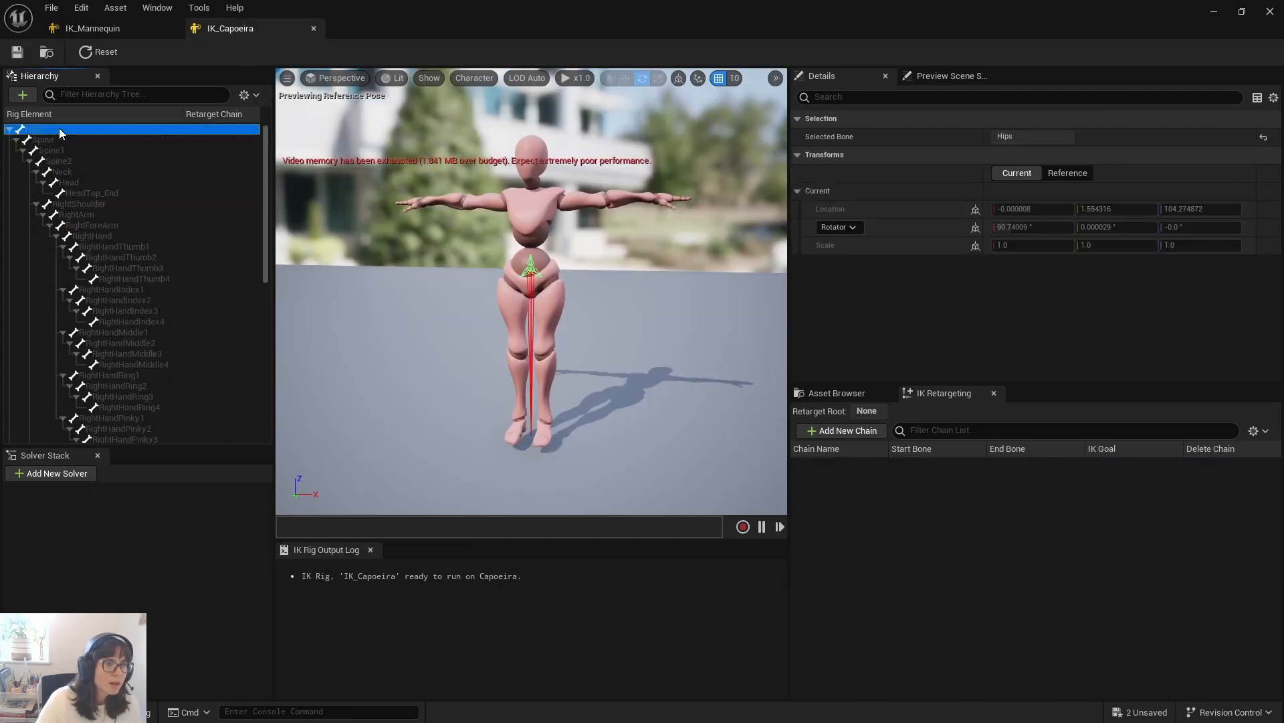
pyautogui.moveTo(571, 372); pyautogui.dragTo(538, 382)
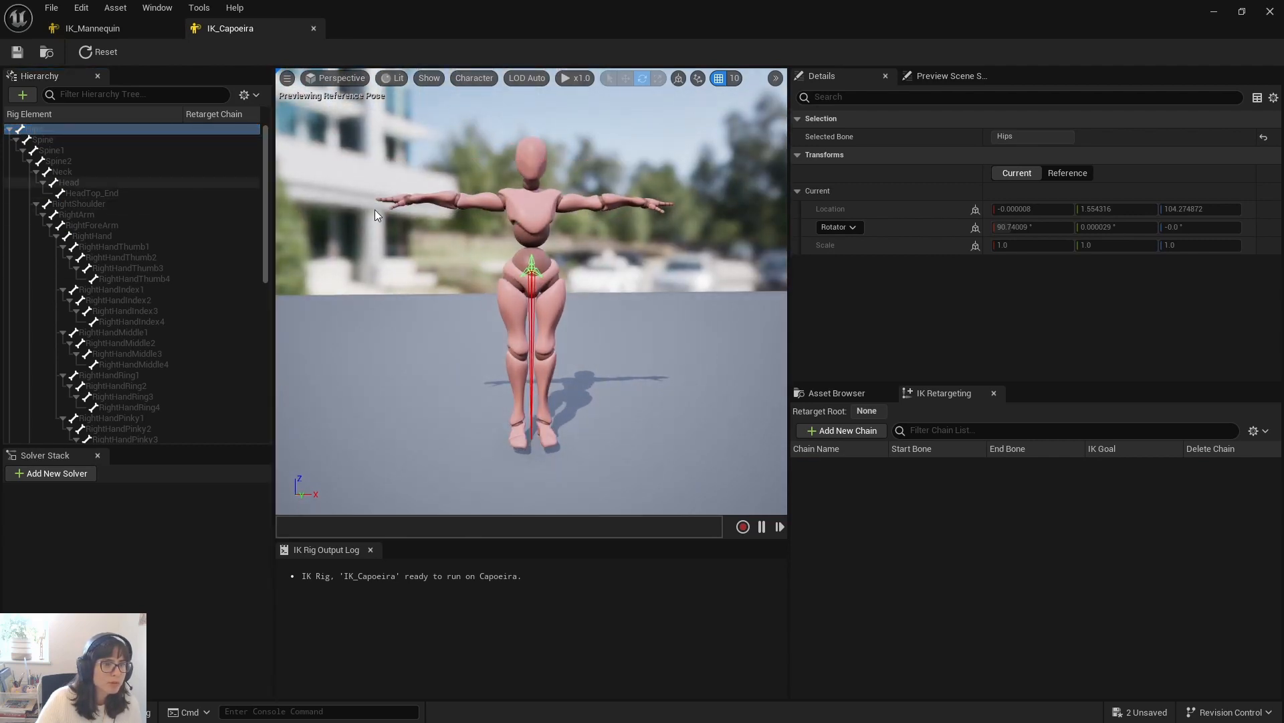
pyautogui.moveTo(375, 210); pyautogui.dragTo(348, 211)
pyautogui.click(43, 129)
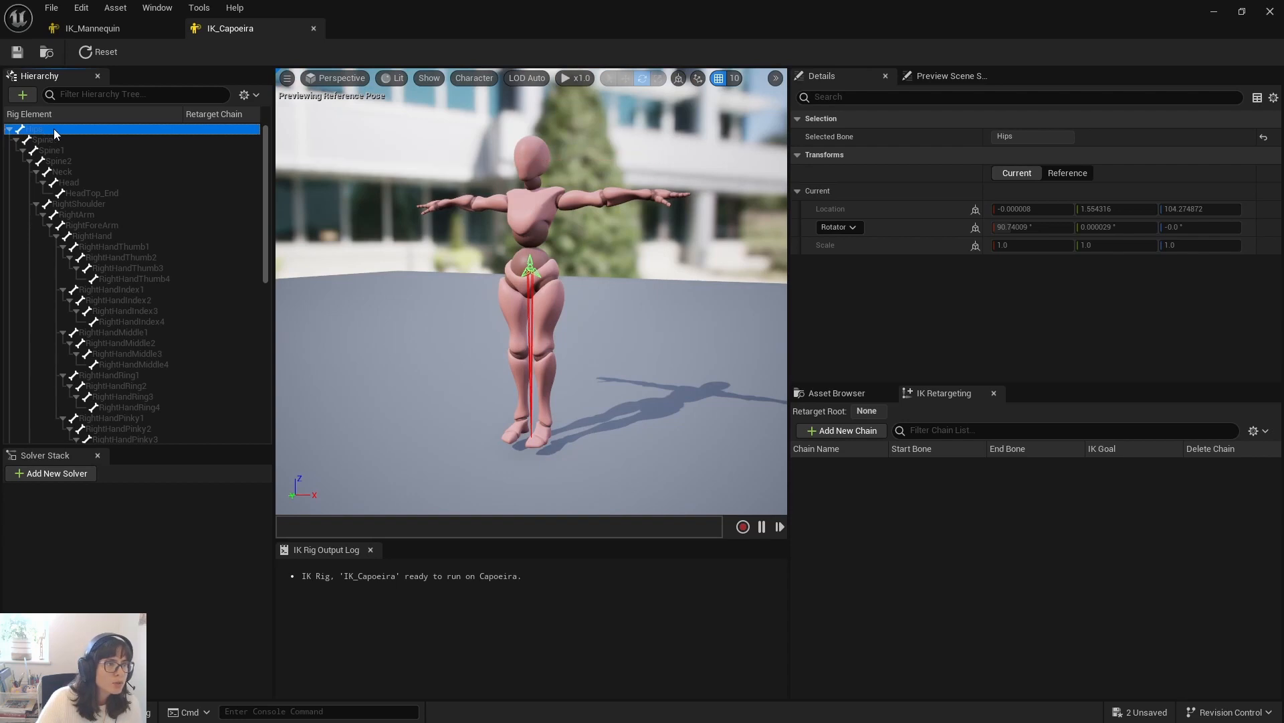
pyautogui.rightClick(53, 128)
pyautogui.click(157, 330)
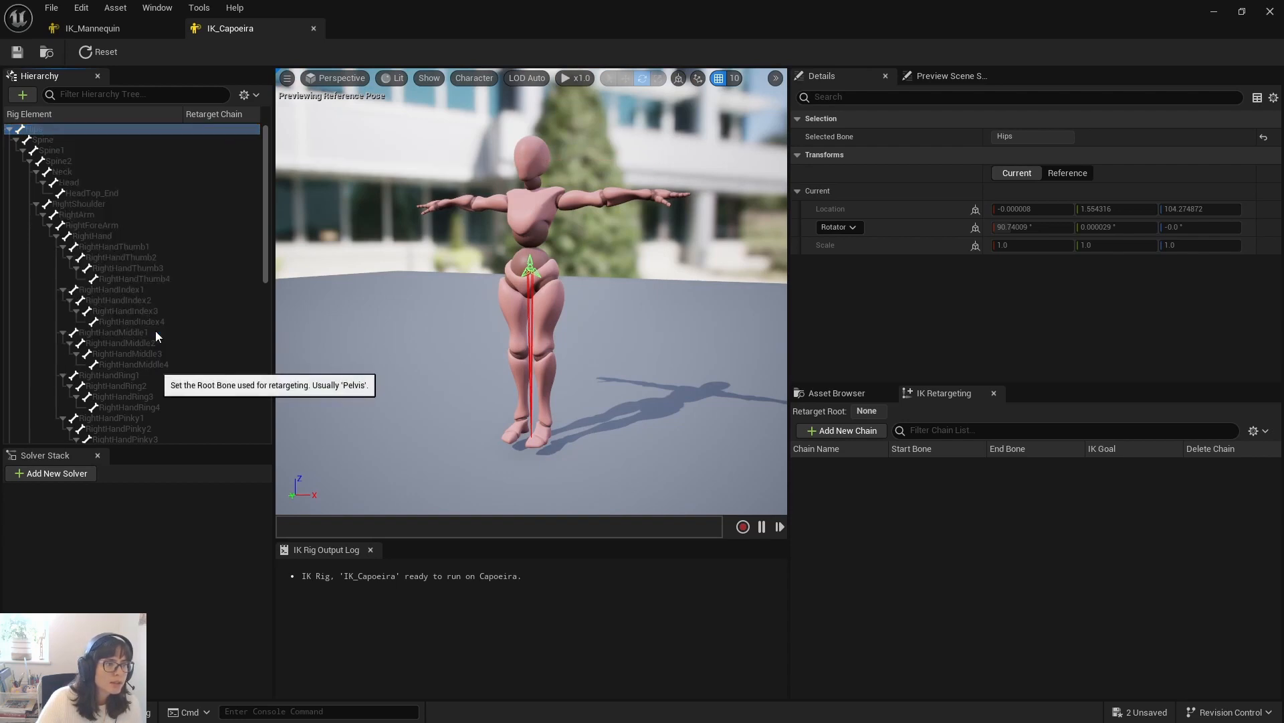
# Step: Compare with the pelvis root in IK_Mannequin and reapply Hips as the retarget root of IK_Capoeira
pyautogui.click(94, 28)
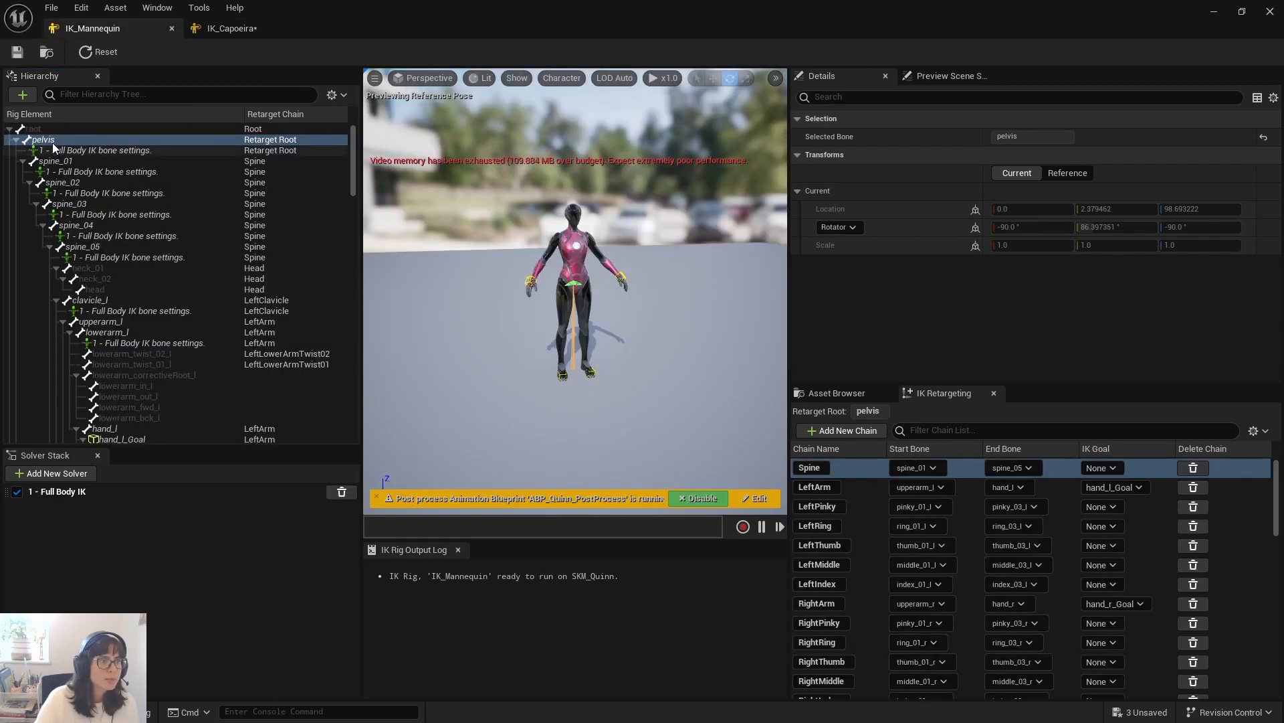
pyautogui.click(212, 30)
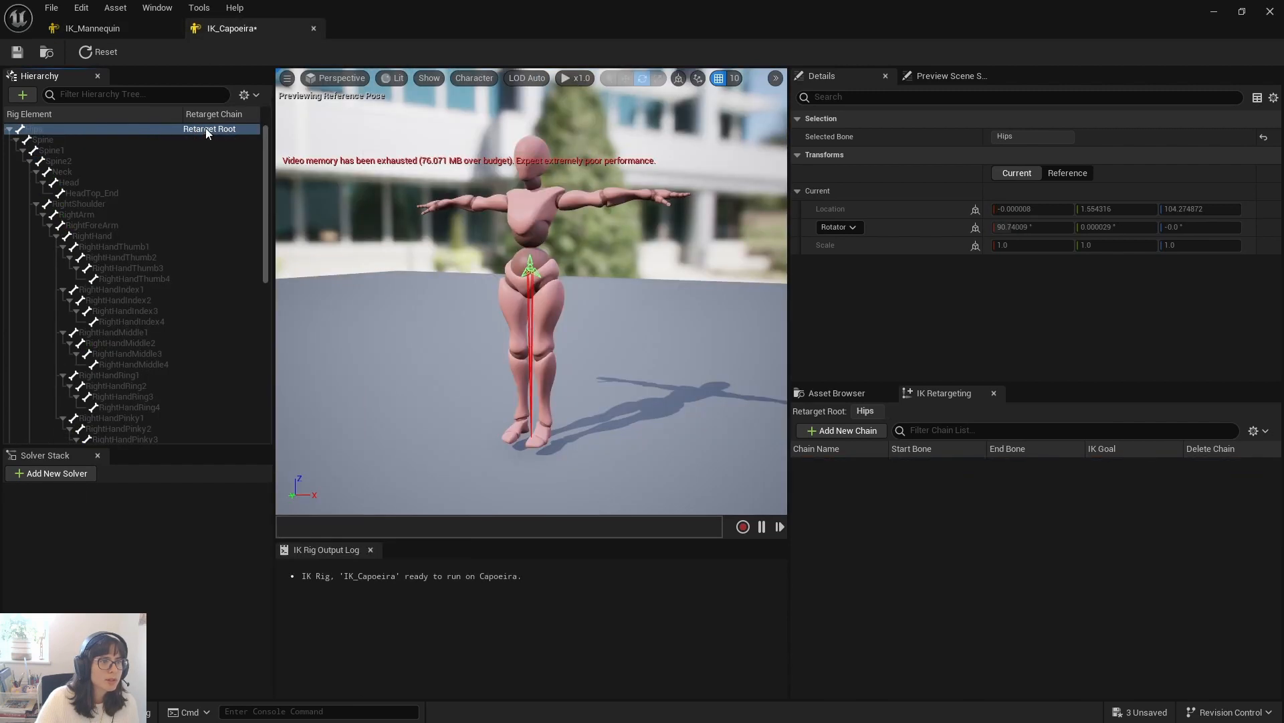
pyautogui.rightClick(109, 130)
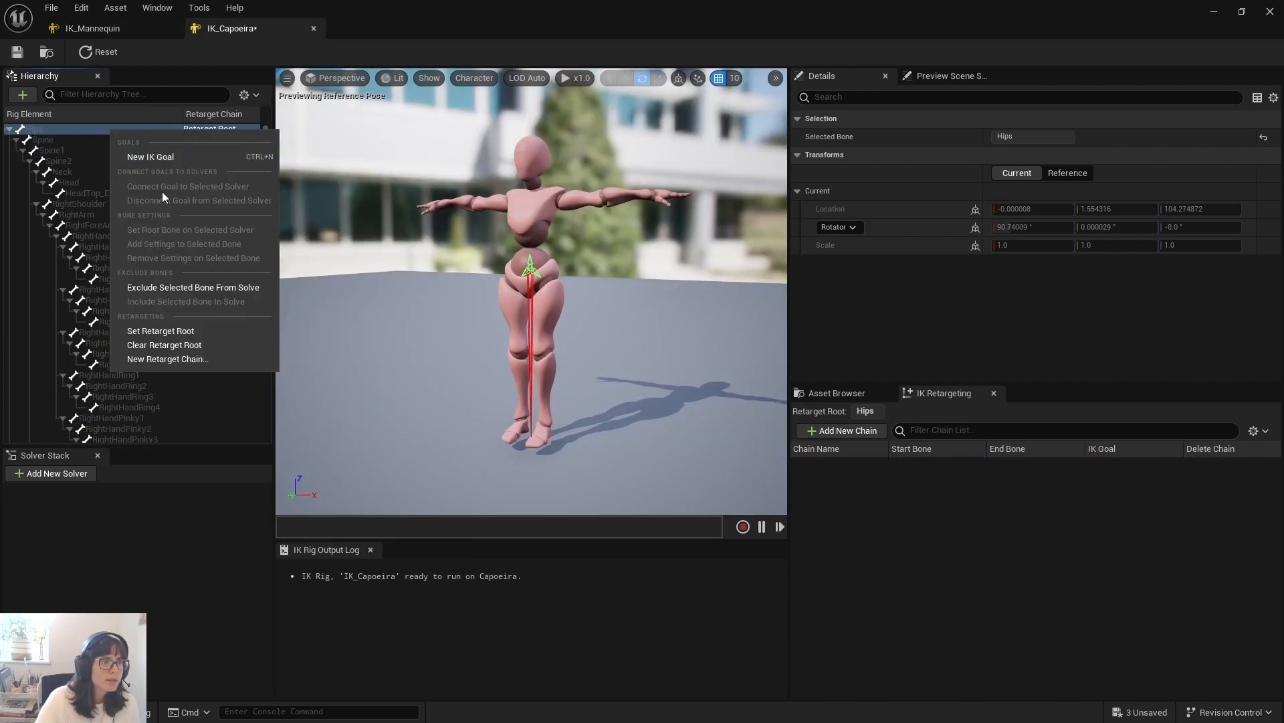
pyautogui.click(165, 331)
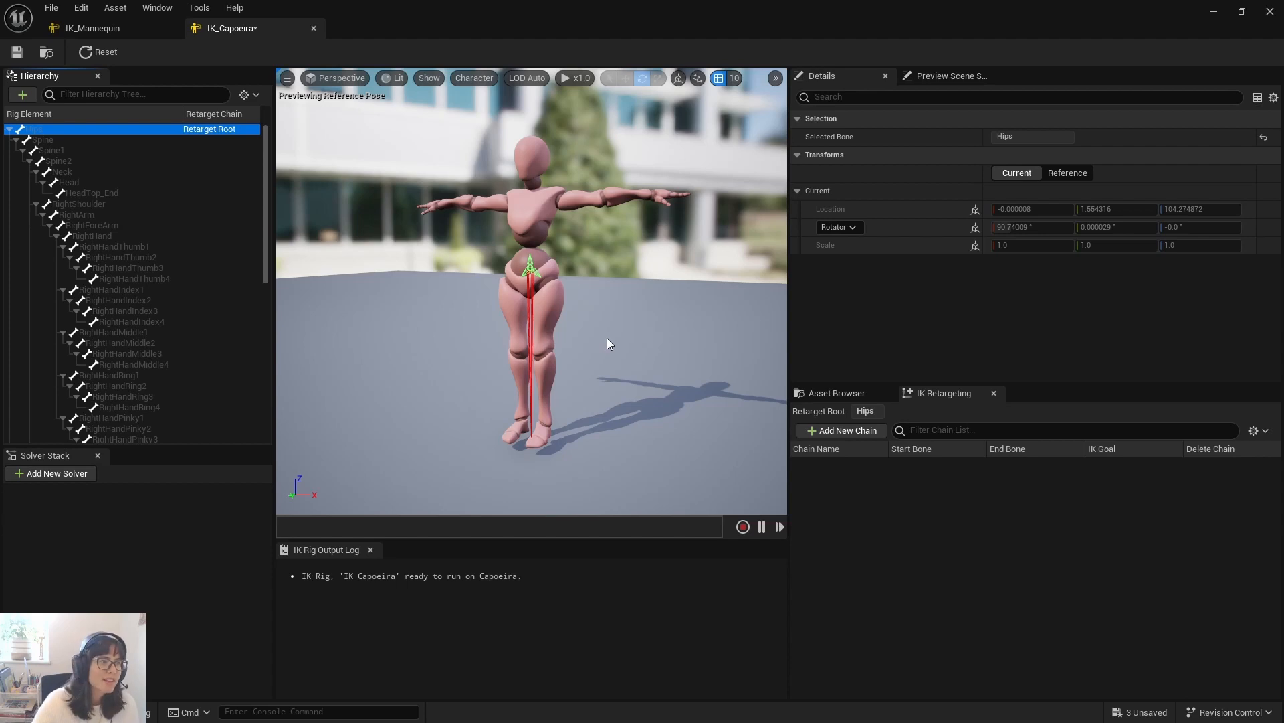
# Step: Using IK_Mannequin's Spine chain as reference, add a Spine retarget chain without a goal in IK_Capoeira, running from Spine to Spine2
pyautogui.click(130, 28)
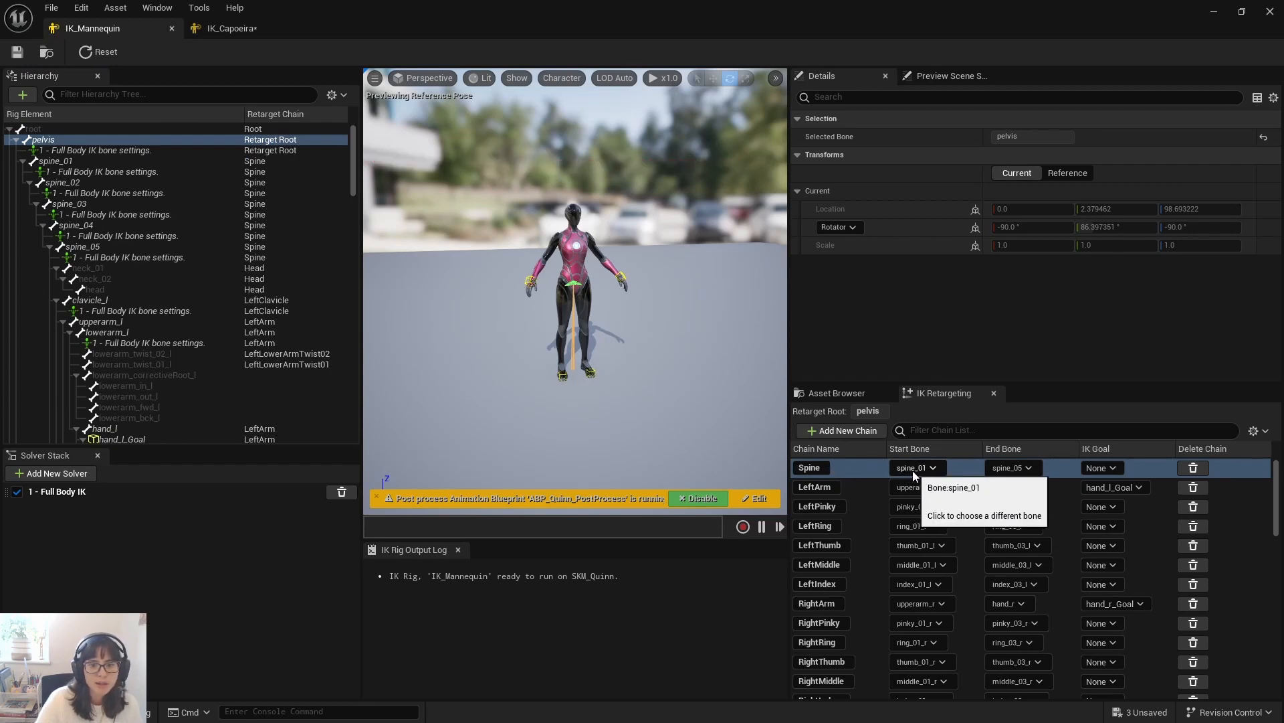
pyautogui.click(238, 30)
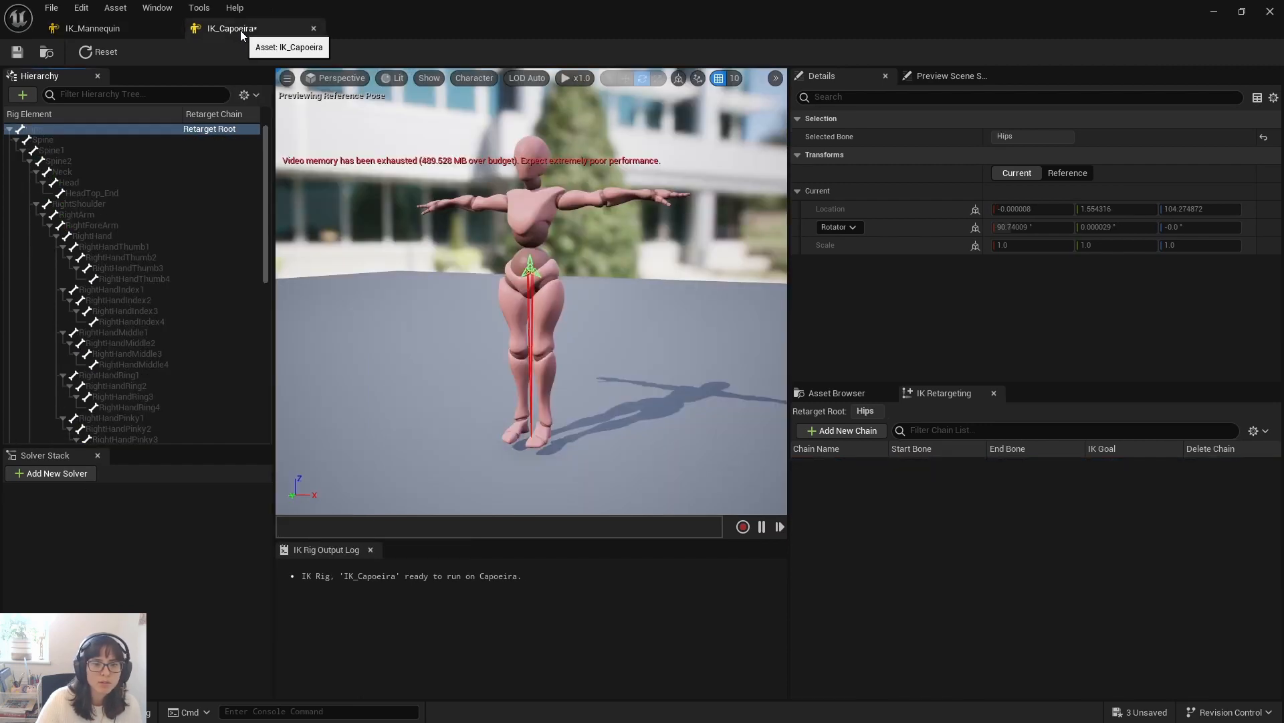
pyautogui.click(67, 139)
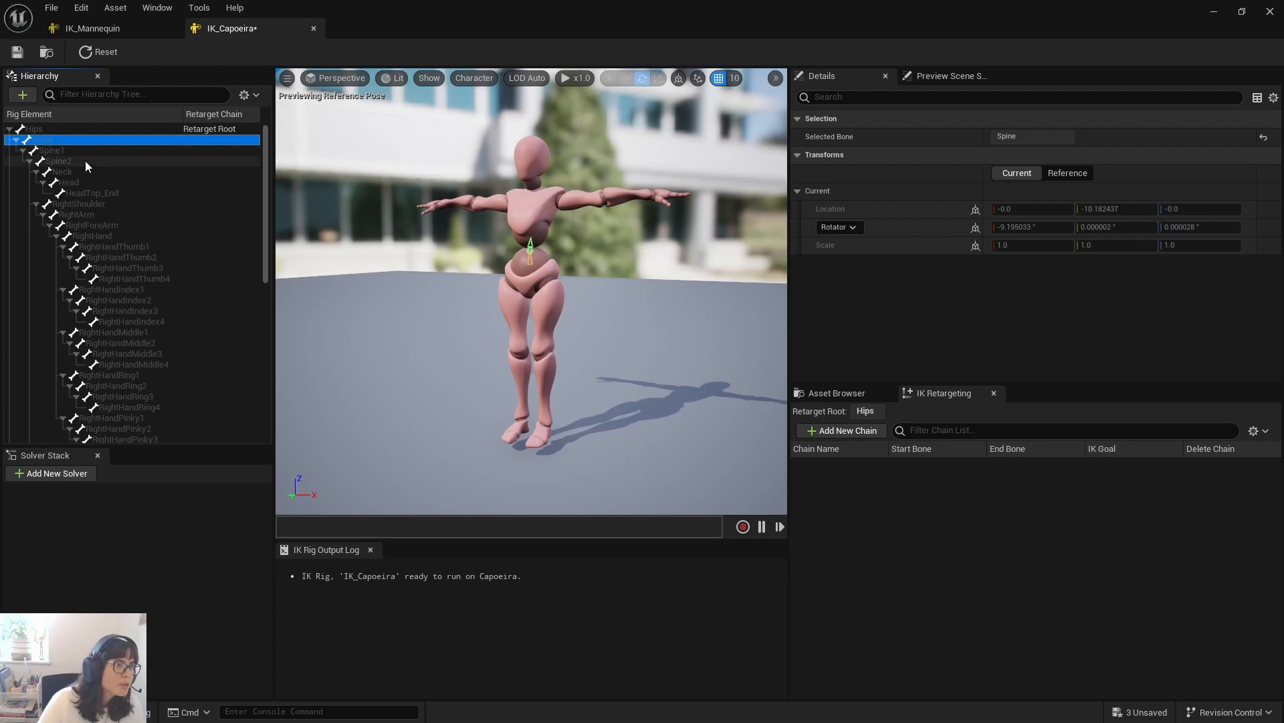
pyautogui.keyDown('shift'); pyautogui.click(86, 160); pyautogui.keyUp('shift')
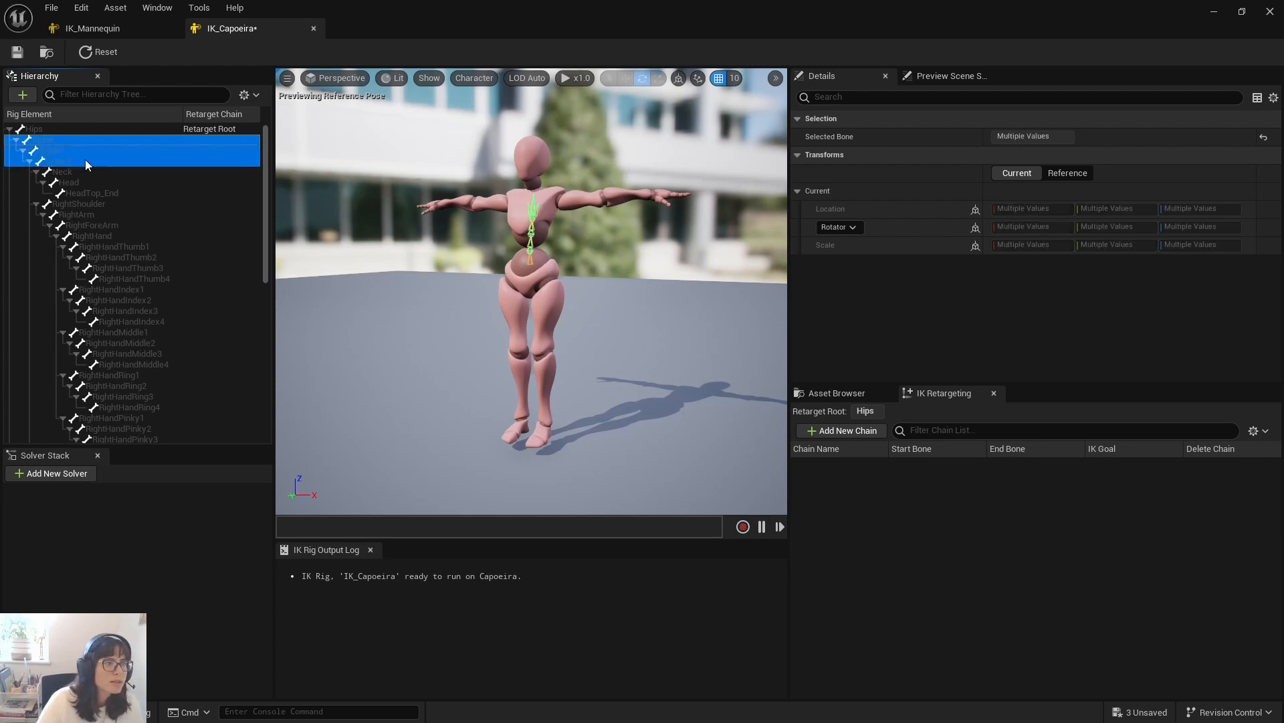
pyautogui.rightClick(103, 160)
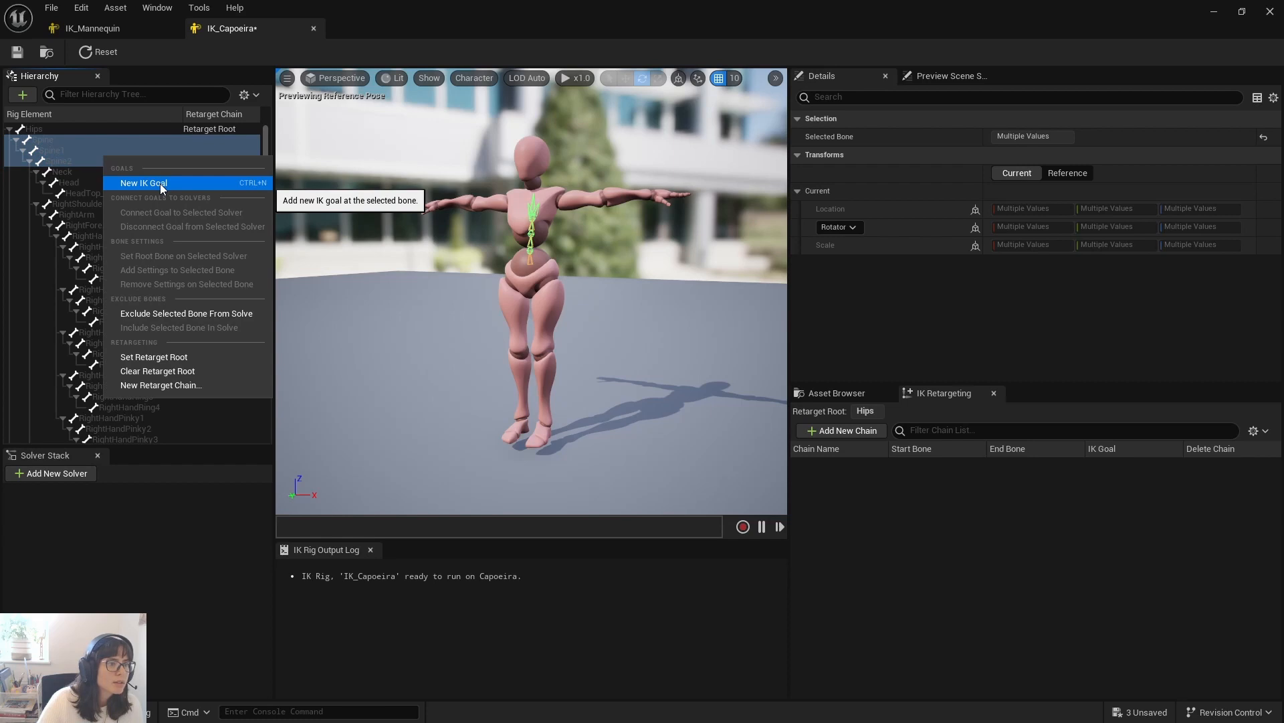
pyautogui.click(163, 385)
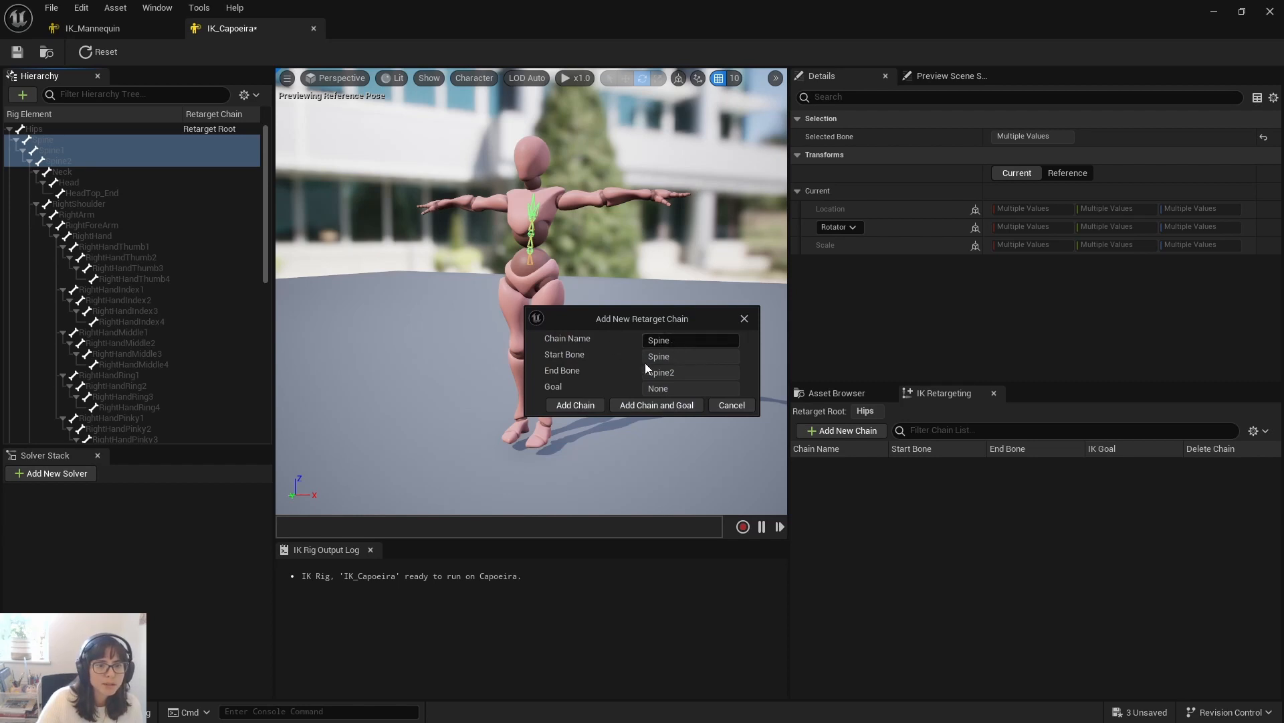
pyautogui.click(574, 405)
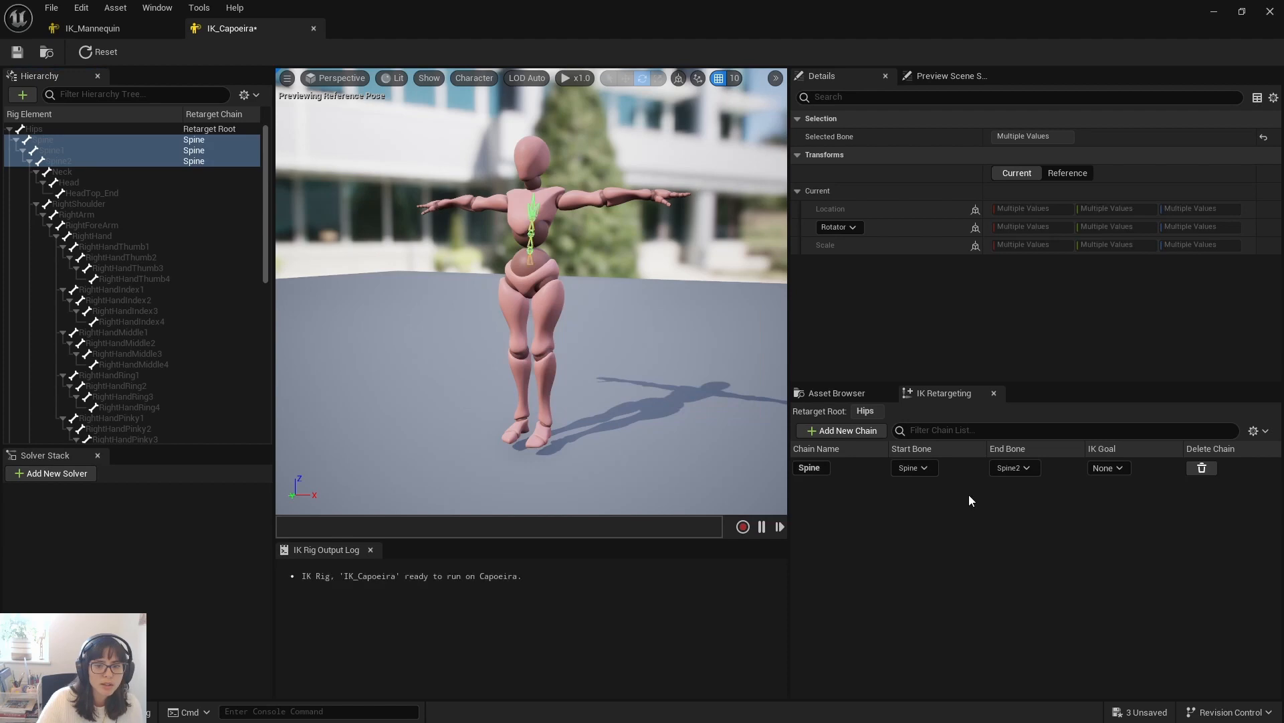
# Step: Examine the Spine chain's start and end bone choices and the options for adding a new retarget chain
pyautogui.click(914, 468)
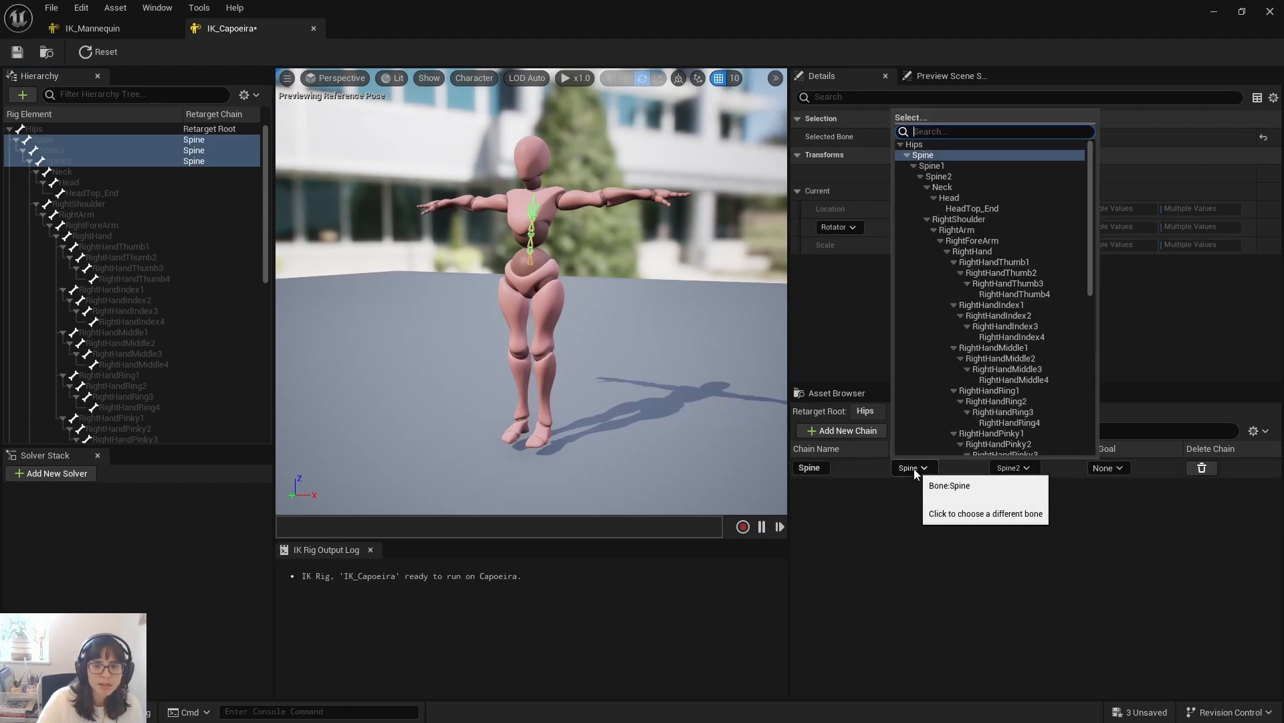
pyautogui.click(914, 468)
pyautogui.click(1029, 467)
pyautogui.click(1029, 467)
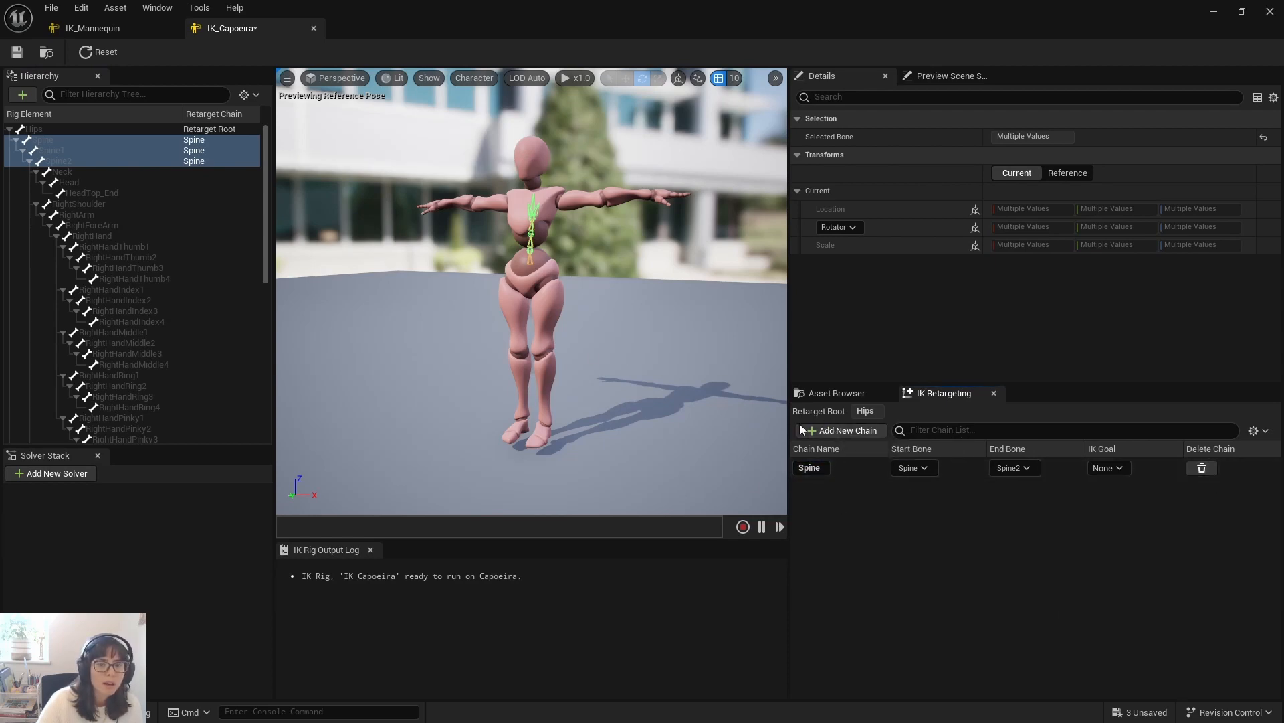
pyautogui.click(845, 431)
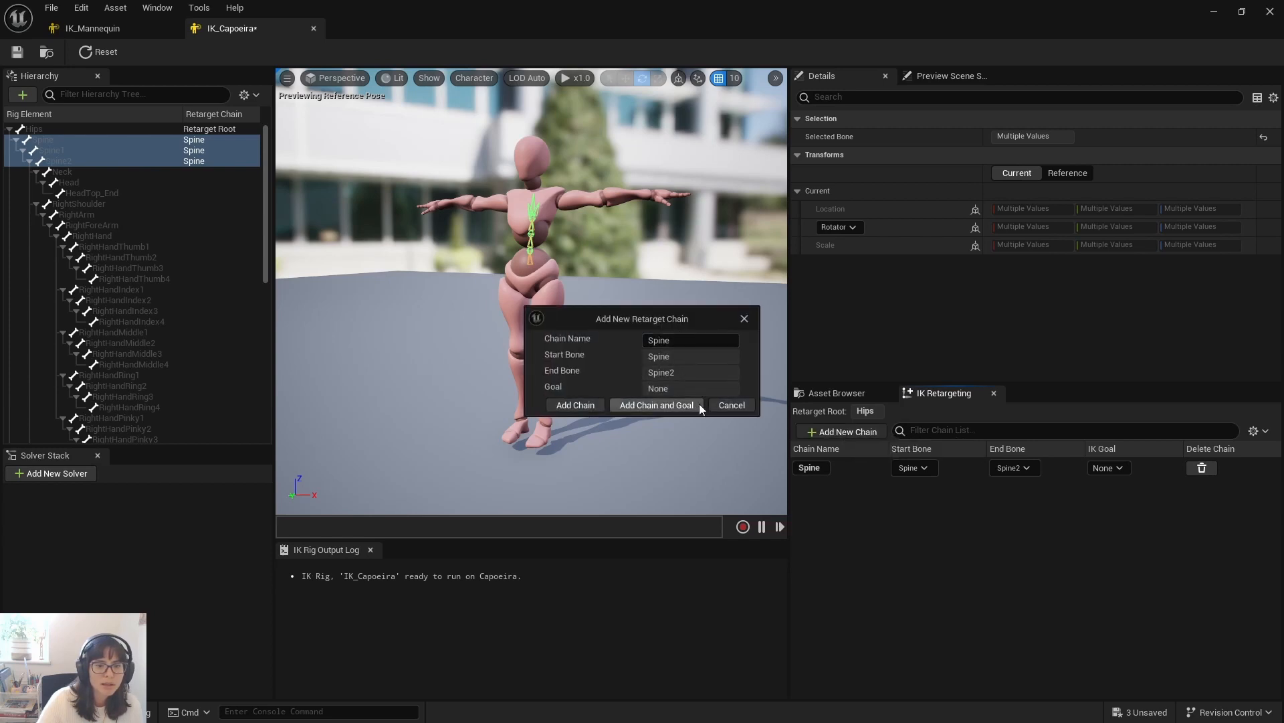
pyautogui.click(725, 402)
pyautogui.click(183, 235)
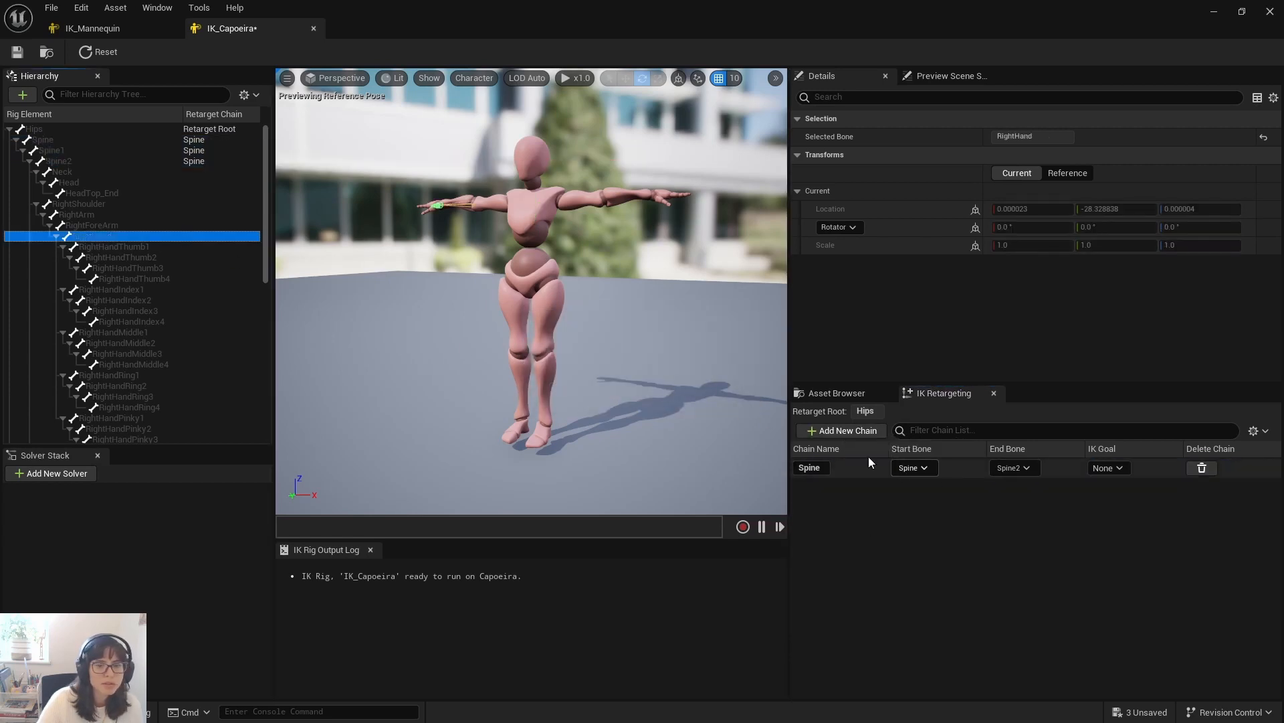
pyautogui.click(824, 429)
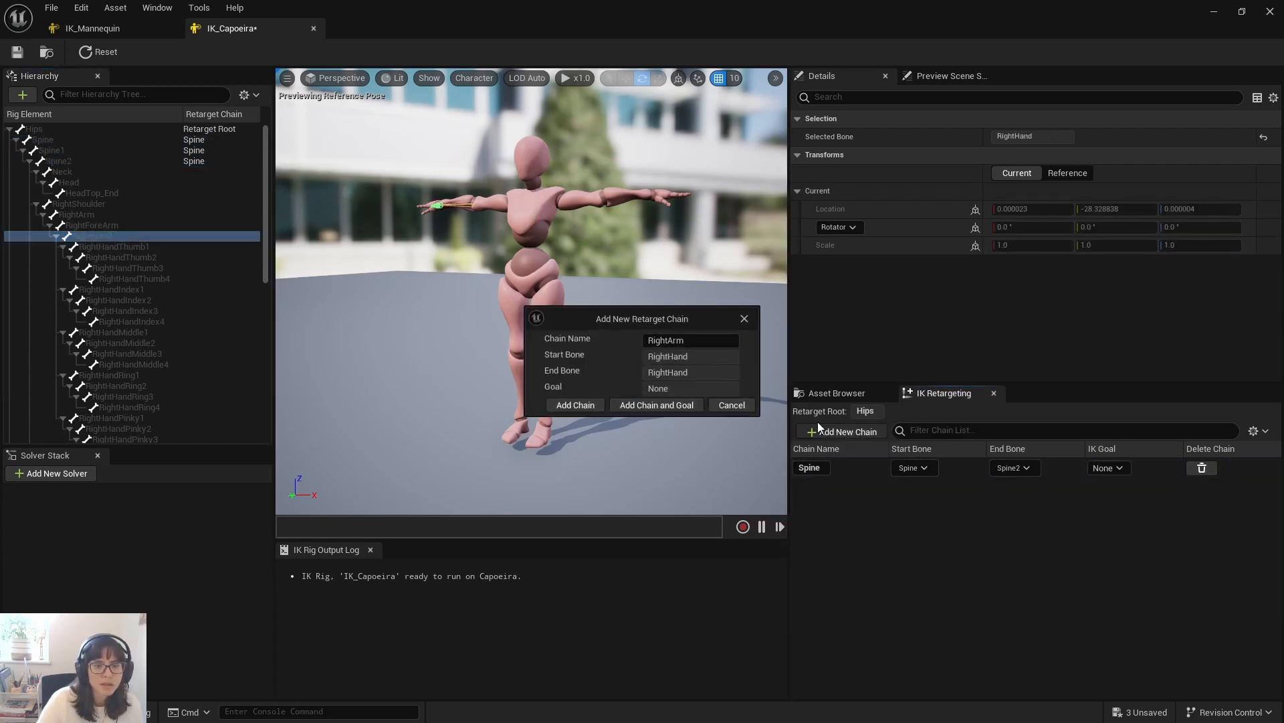
pyautogui.click(731, 406)
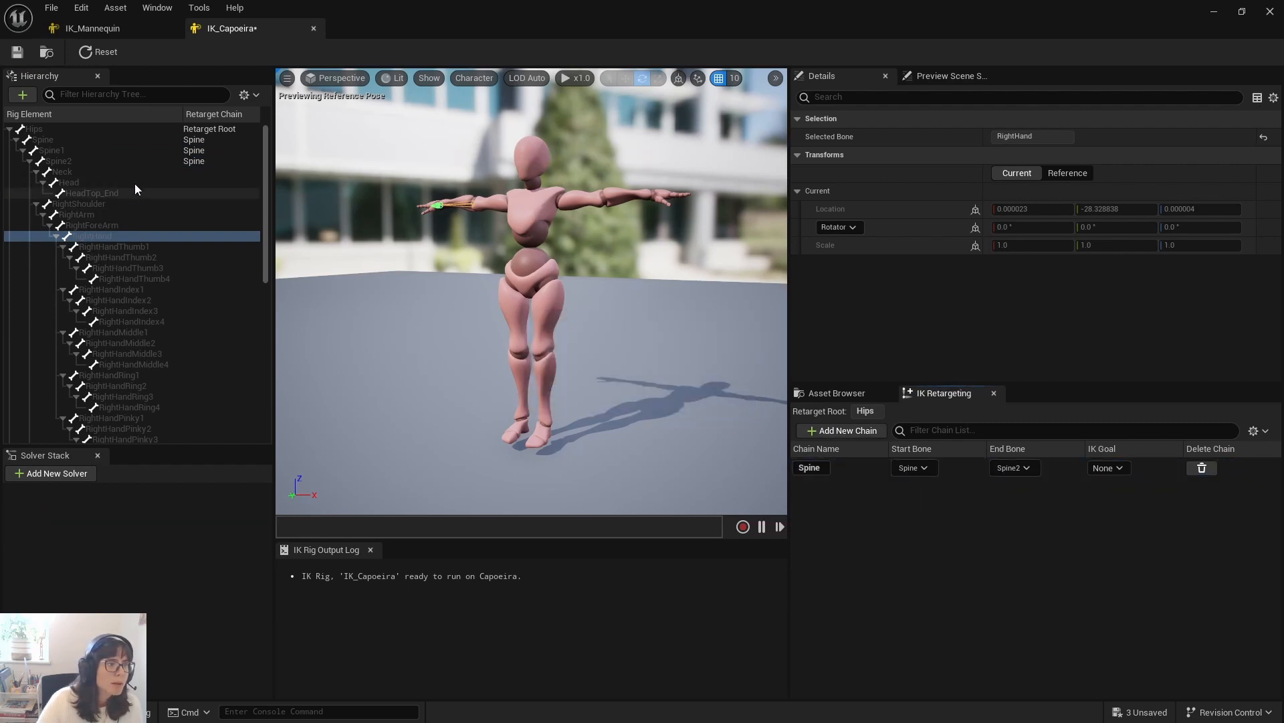
# Step: Check the right shoulder and thumb bones in IK_Capoeira and save the rig
pyautogui.click(87, 203)
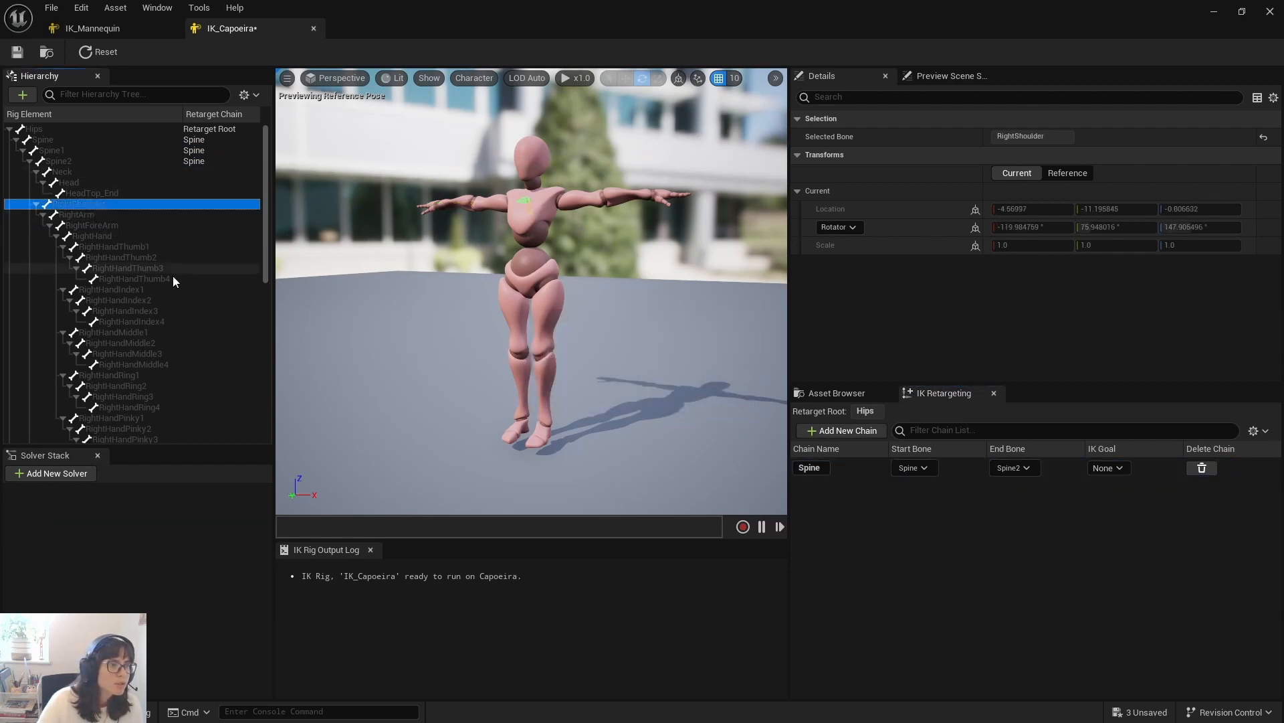
pyautogui.keyDown('shift'); pyautogui.click(159, 276); pyautogui.keyUp('shift')
pyautogui.click(143, 275)
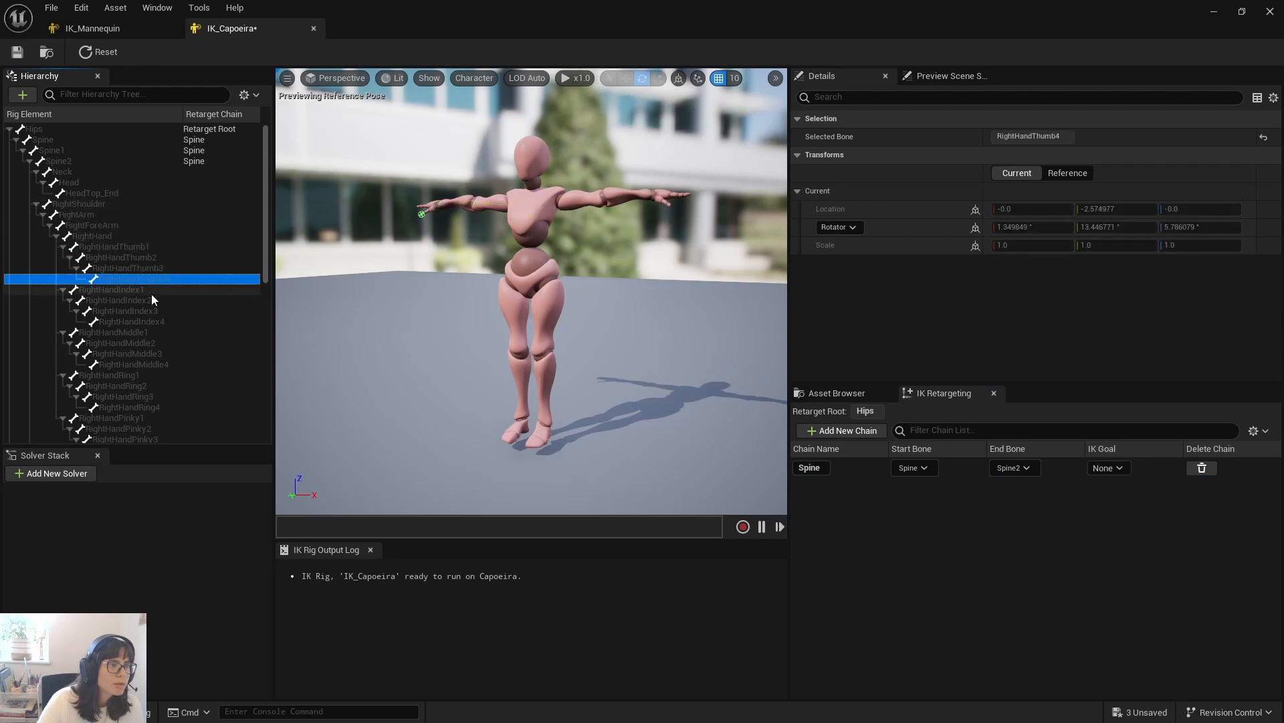
pyautogui.click(16, 52)
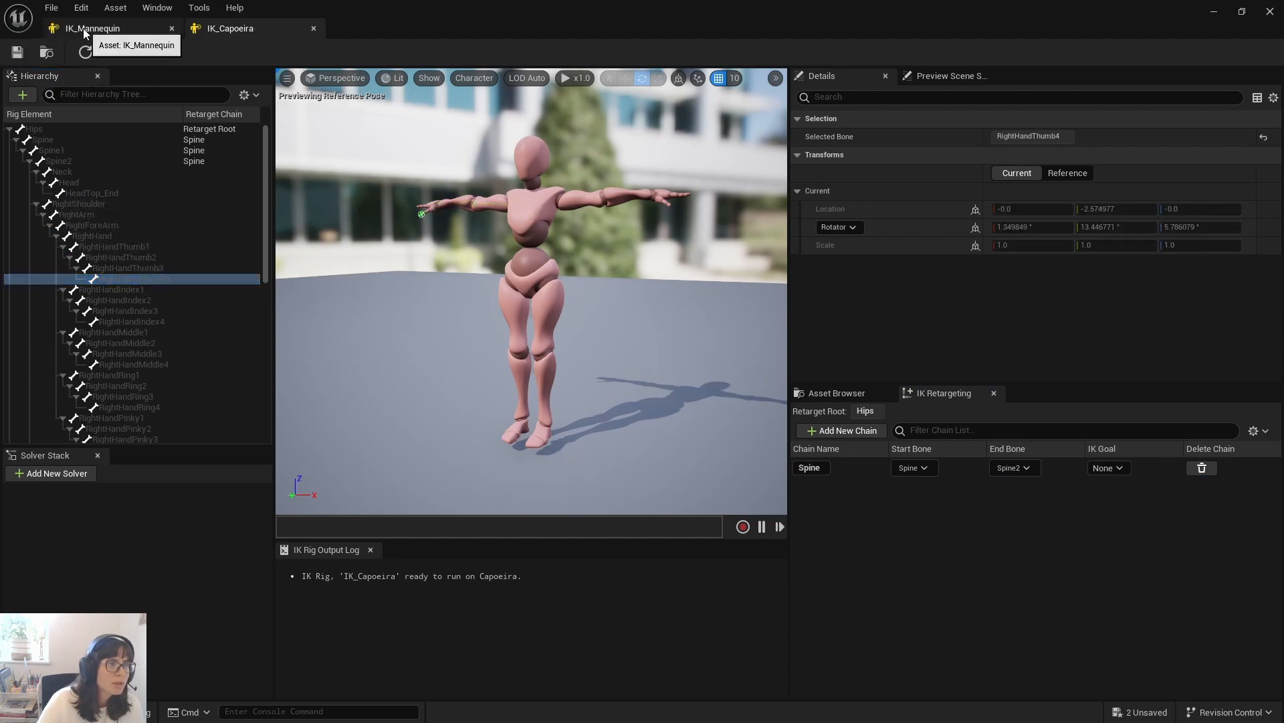
# Step: Examine IK_Mannequin's LeftArm chain bones and goal, compare them with IK_Capoeira's arm bones, and review the remaining IK_Mannequin chains through the clavicles
pyautogui.click(83, 28)
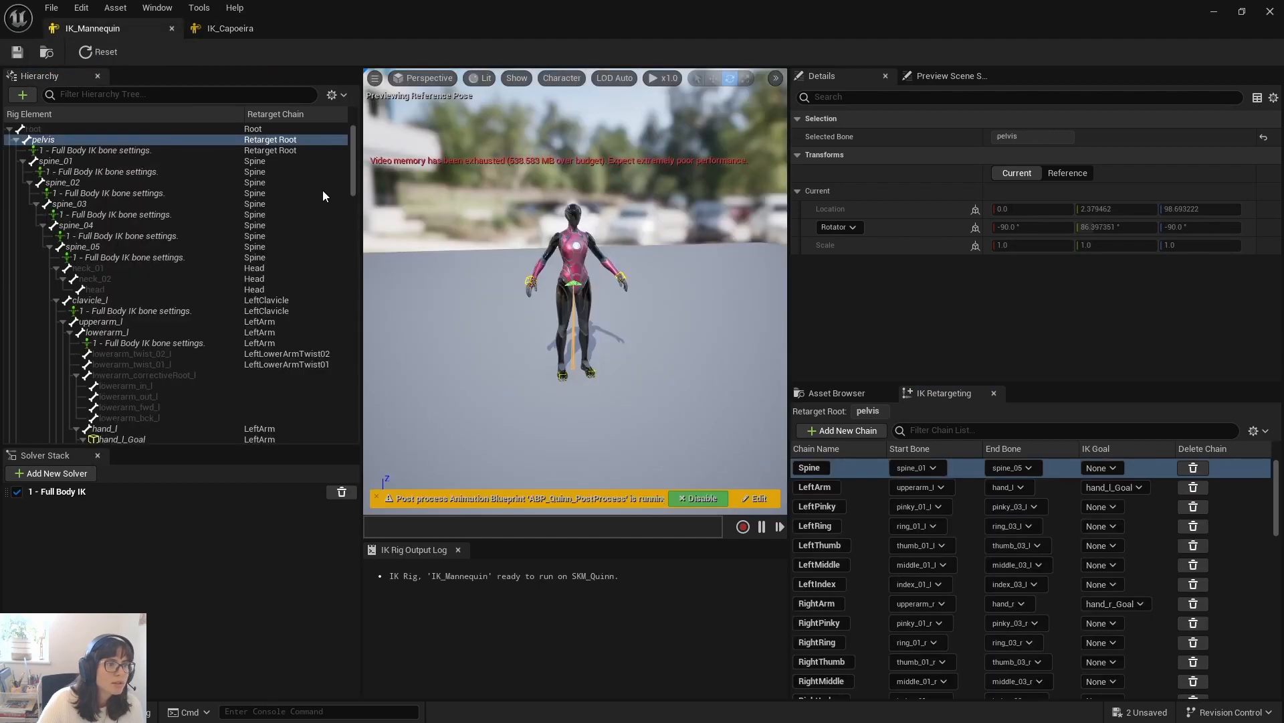
pyautogui.click(857, 485)
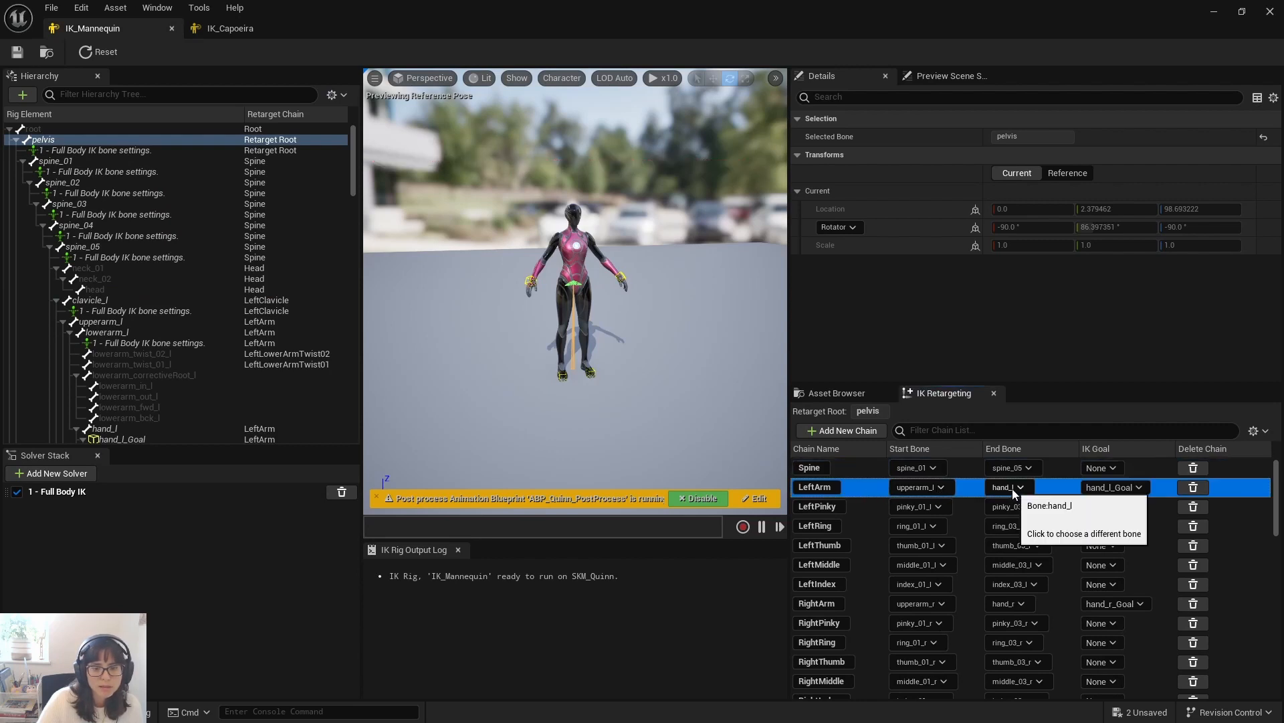
pyautogui.click(225, 29)
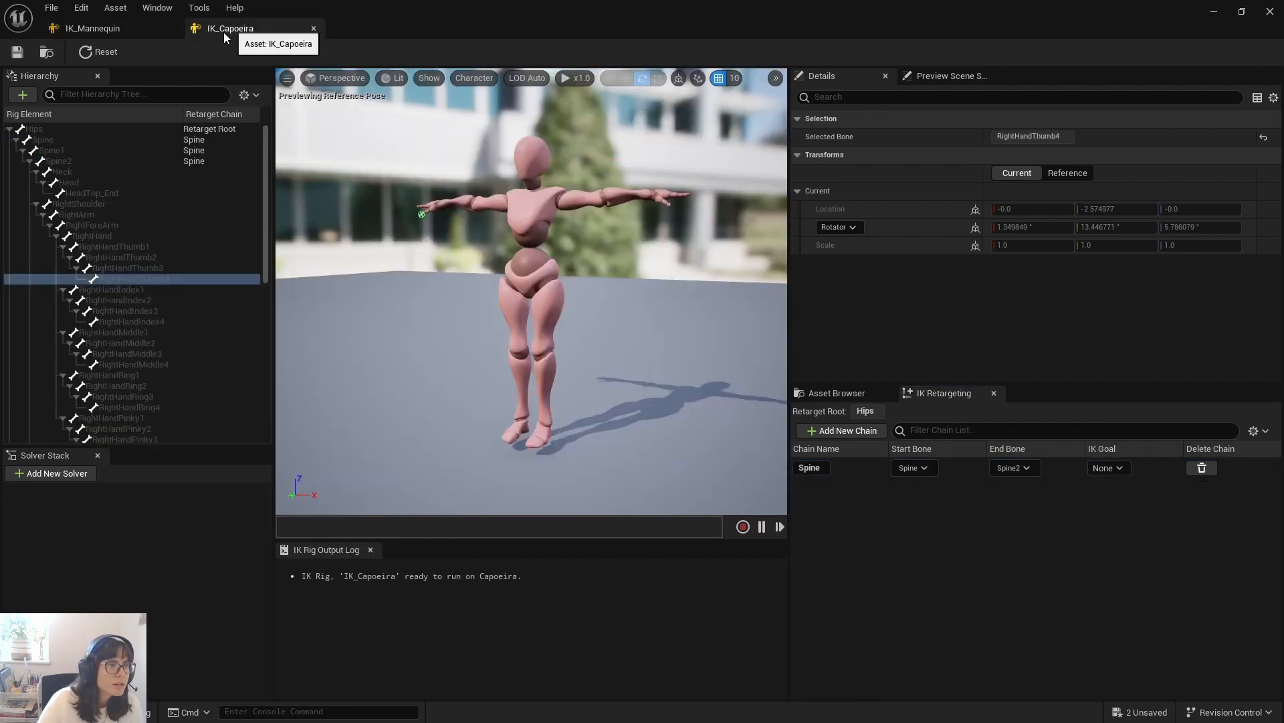
pyautogui.click(102, 203)
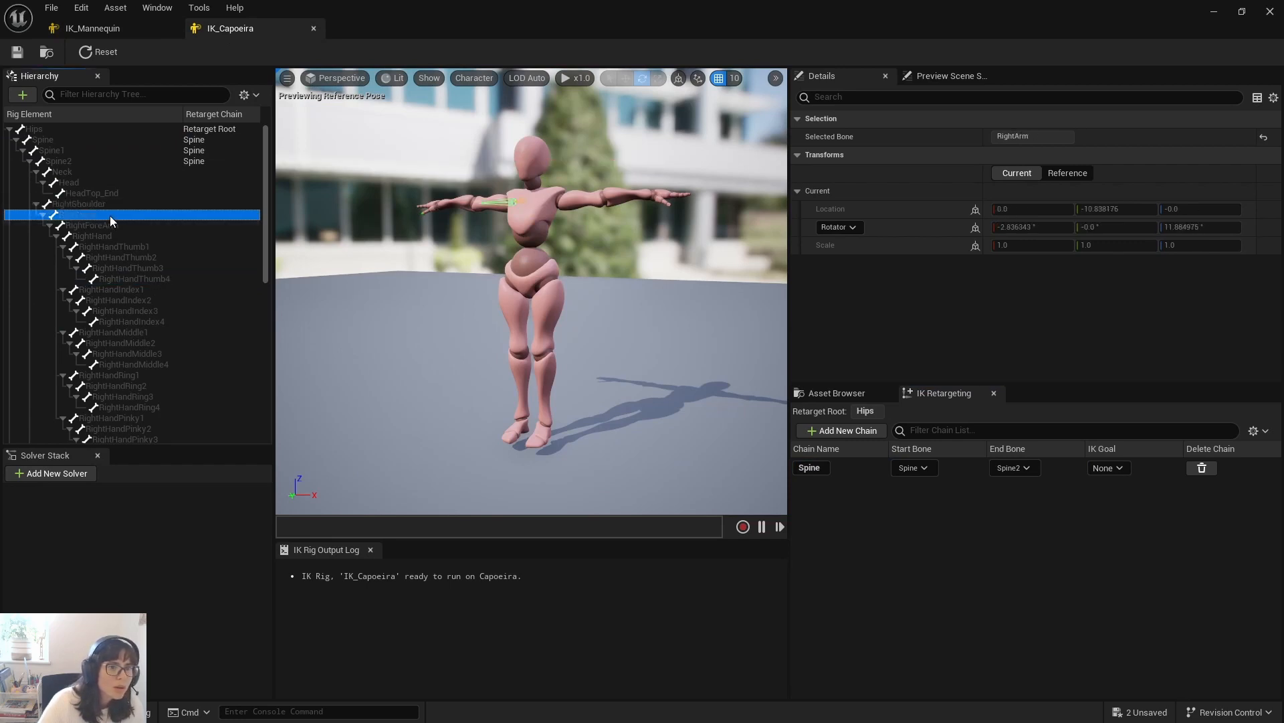
pyautogui.click(94, 28)
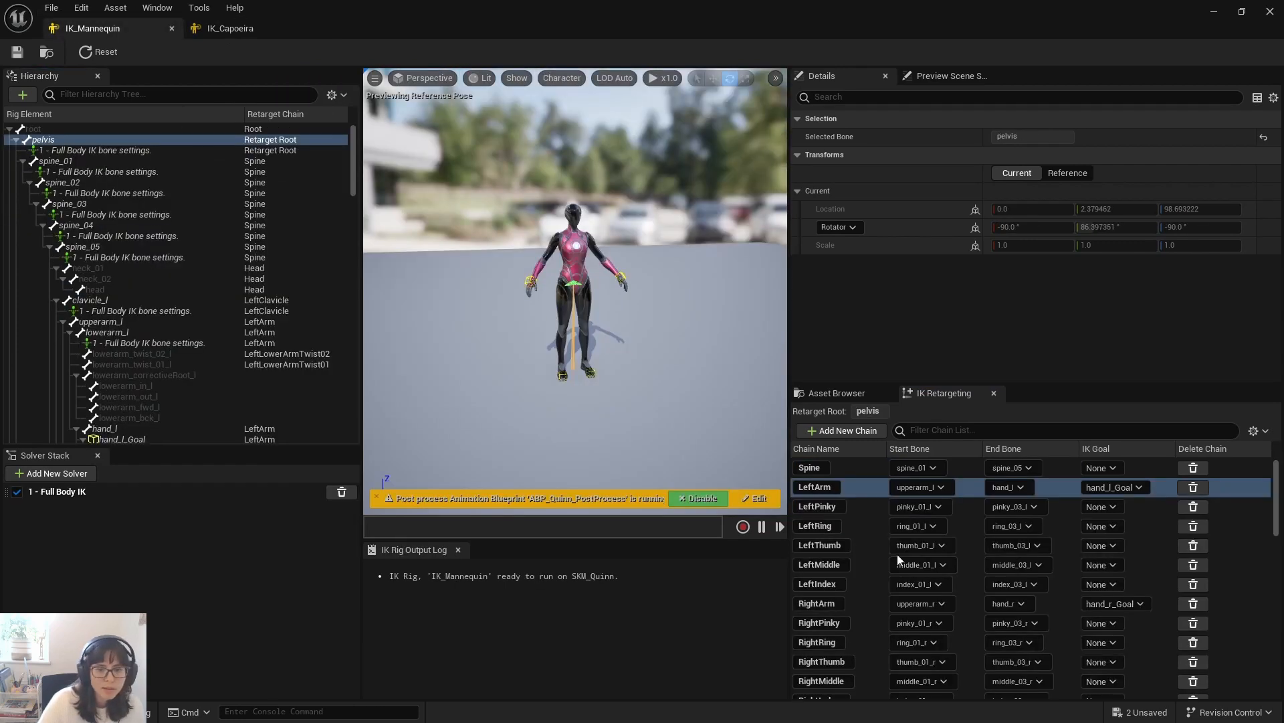
pyautogui.scroll(-3, 861, 623)
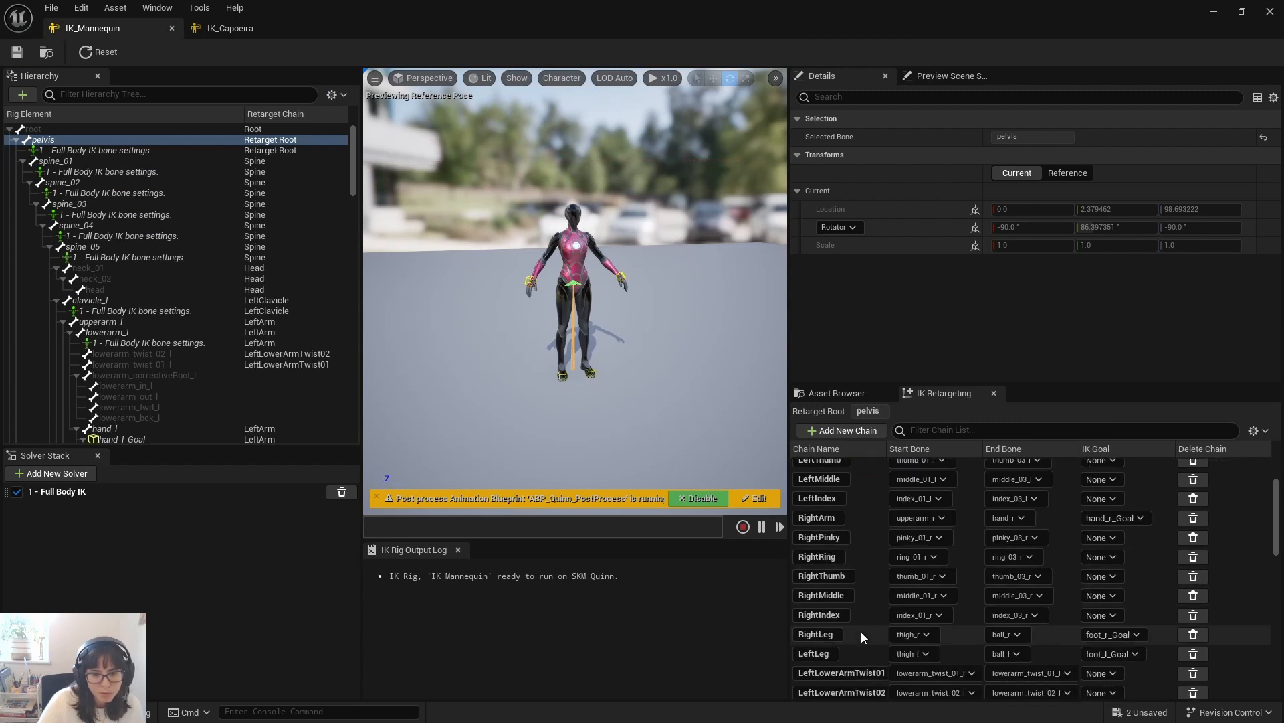
pyautogui.scroll(-10, 859, 612)
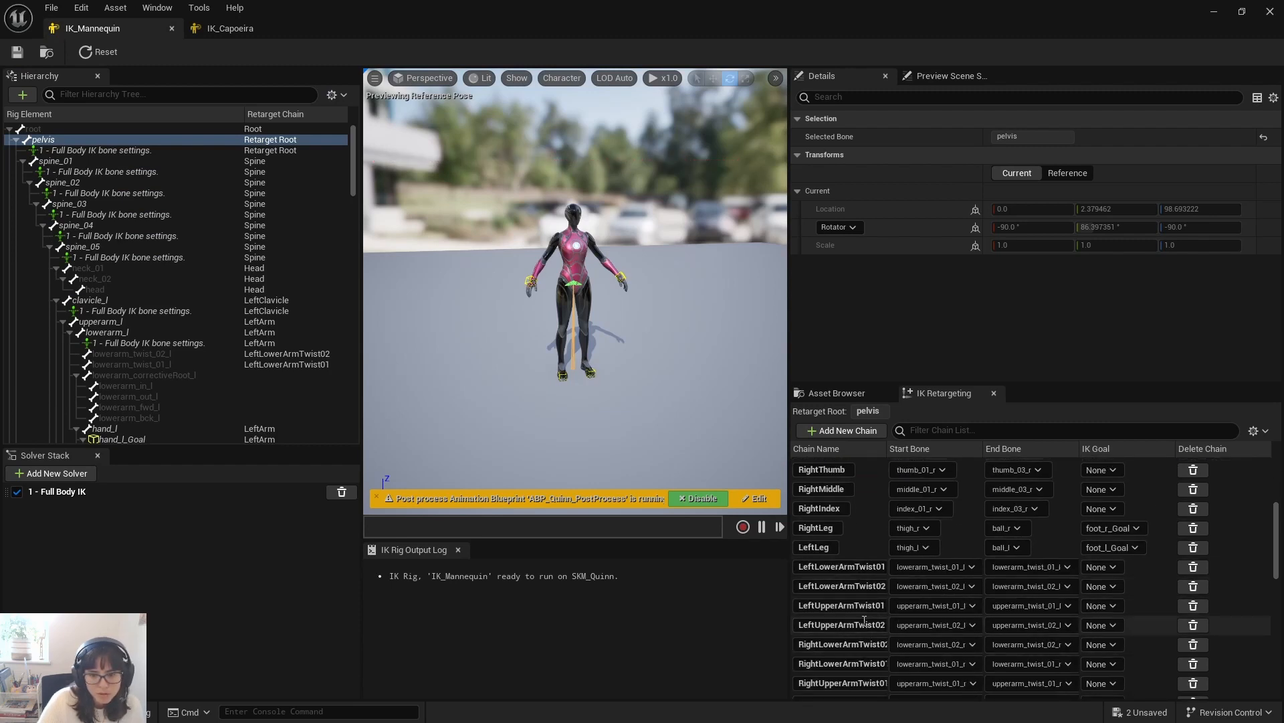
pyautogui.scroll(-3, 869, 645)
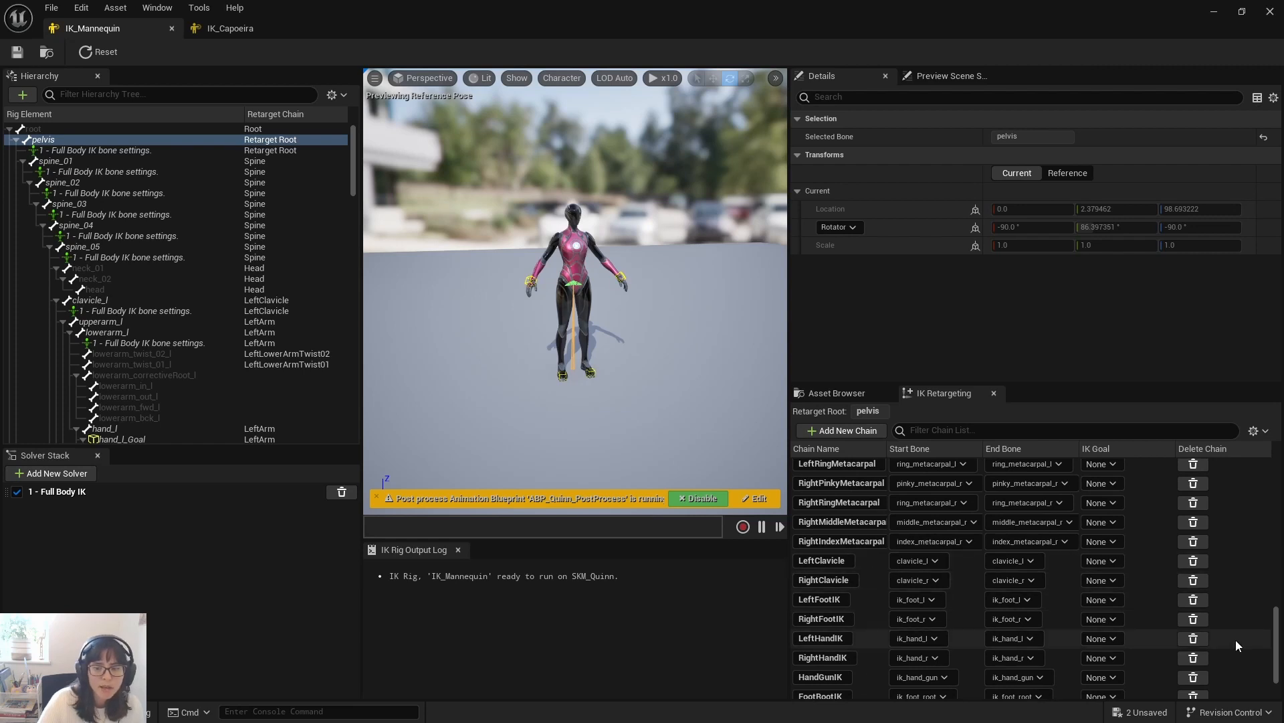
pyautogui.moveTo(1276, 646); pyautogui.dragTo(1276, 478)
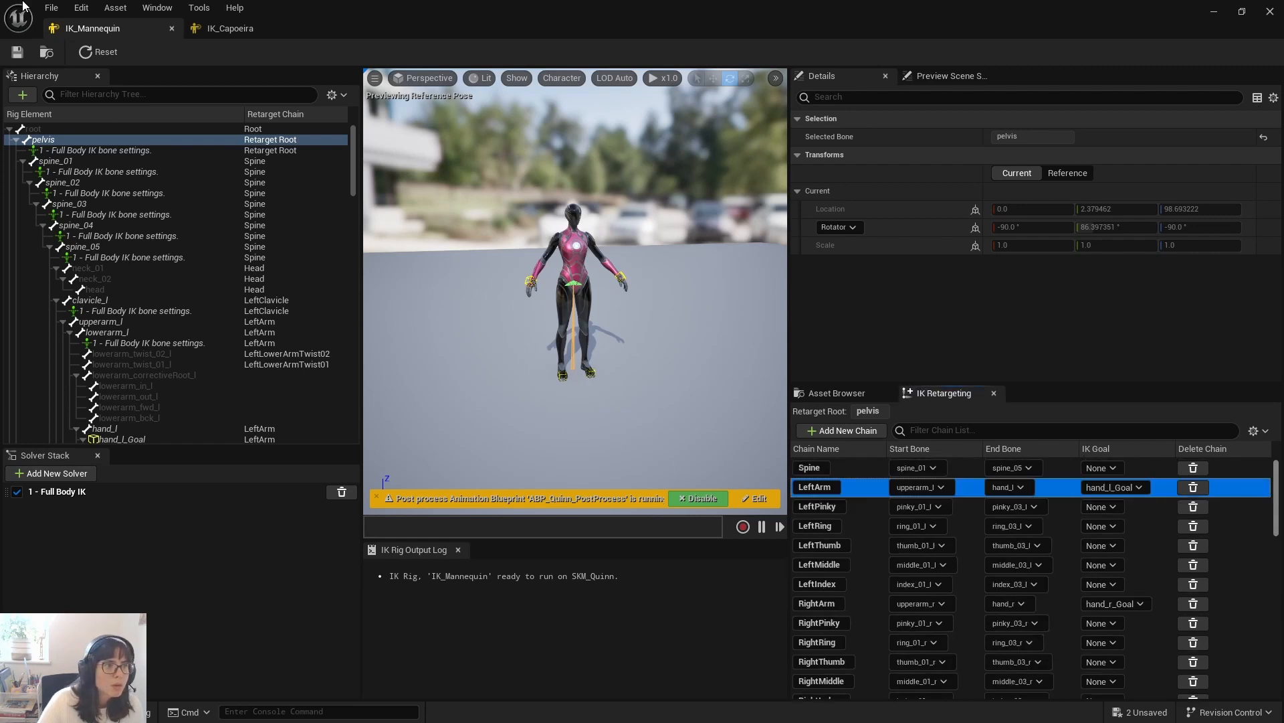
# Step: Add a retarget chain named Clavicle without a goal to the RightShoulder bone of IK_Capoeira
pyautogui.click(273, 29)
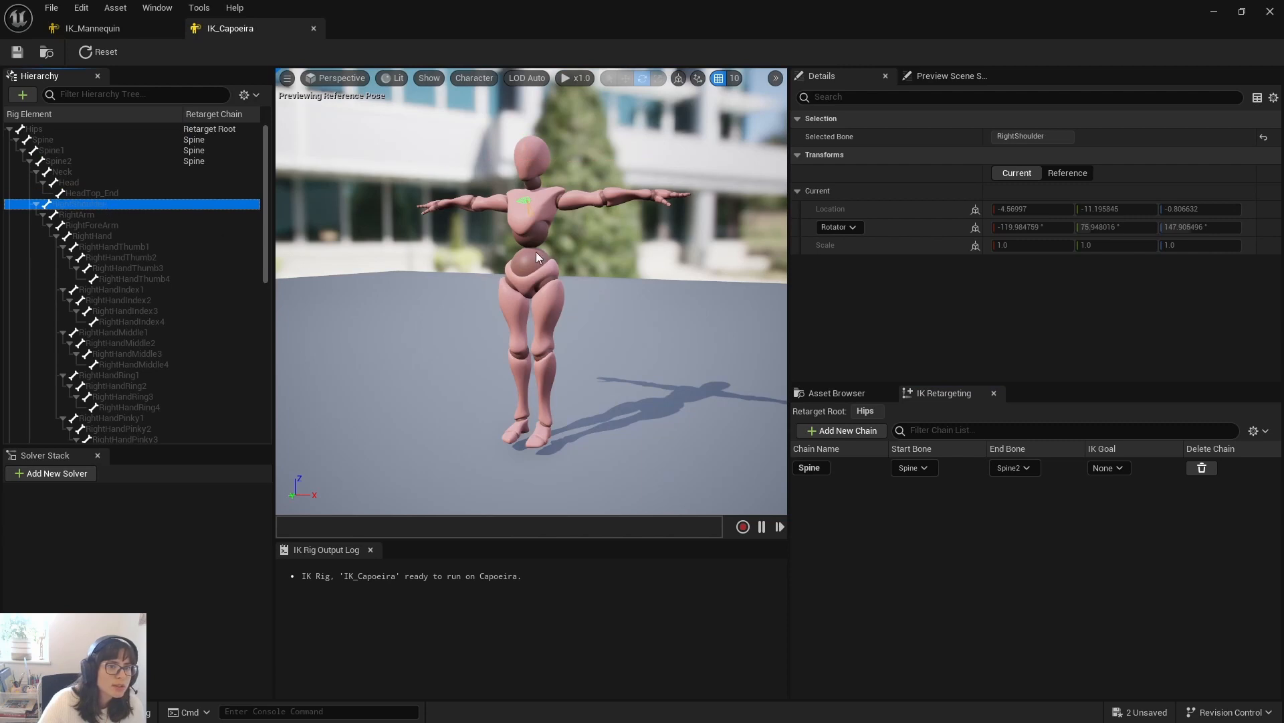
pyautogui.rightClick(75, 203)
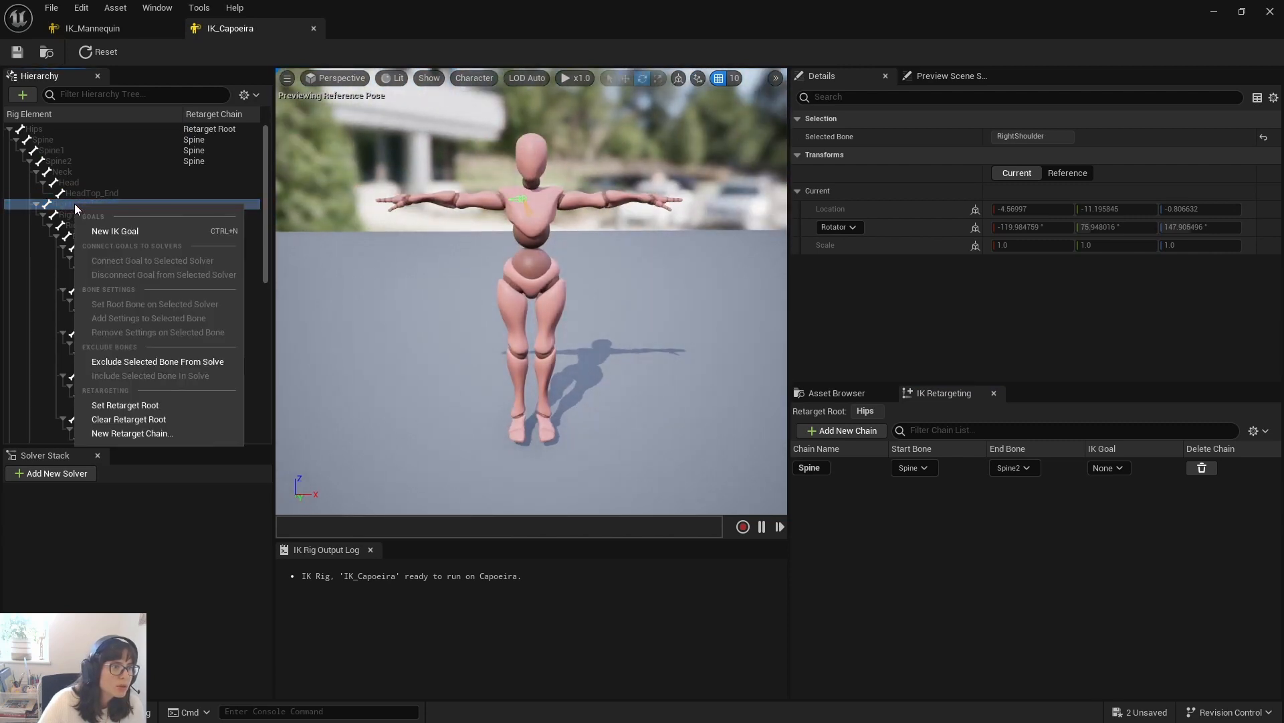
pyautogui.click(155, 436)
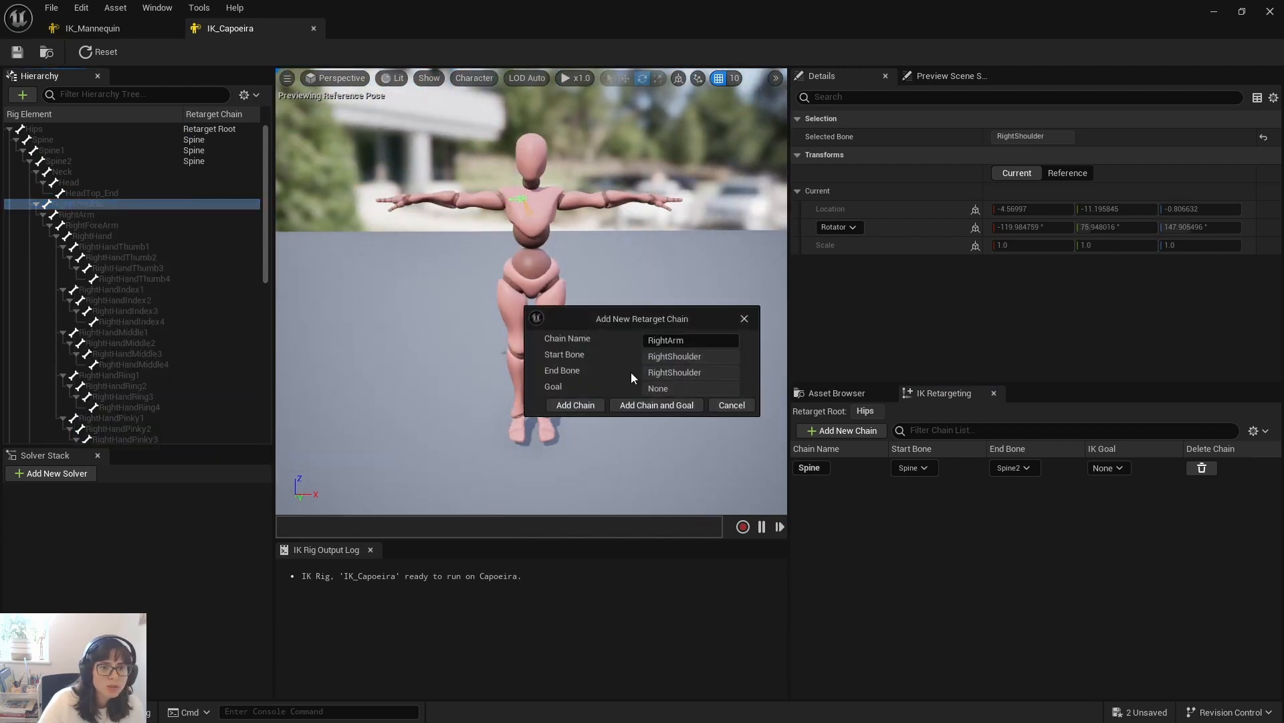
pyautogui.write('Clavicle')
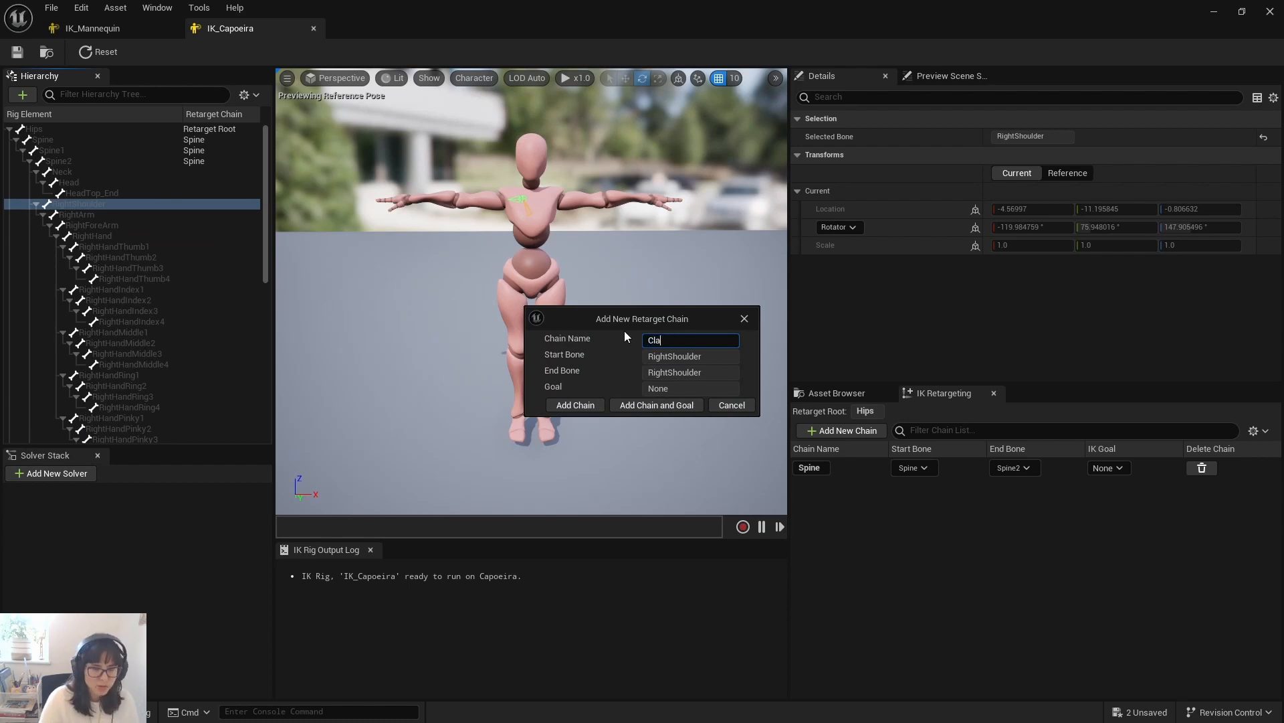
pyautogui.click(584, 405)
# Step: Add a RightArm retarget chain with a goal, running from RightArm to RightHand, and add Full Body IK as the default solver
pyautogui.click(93, 214)
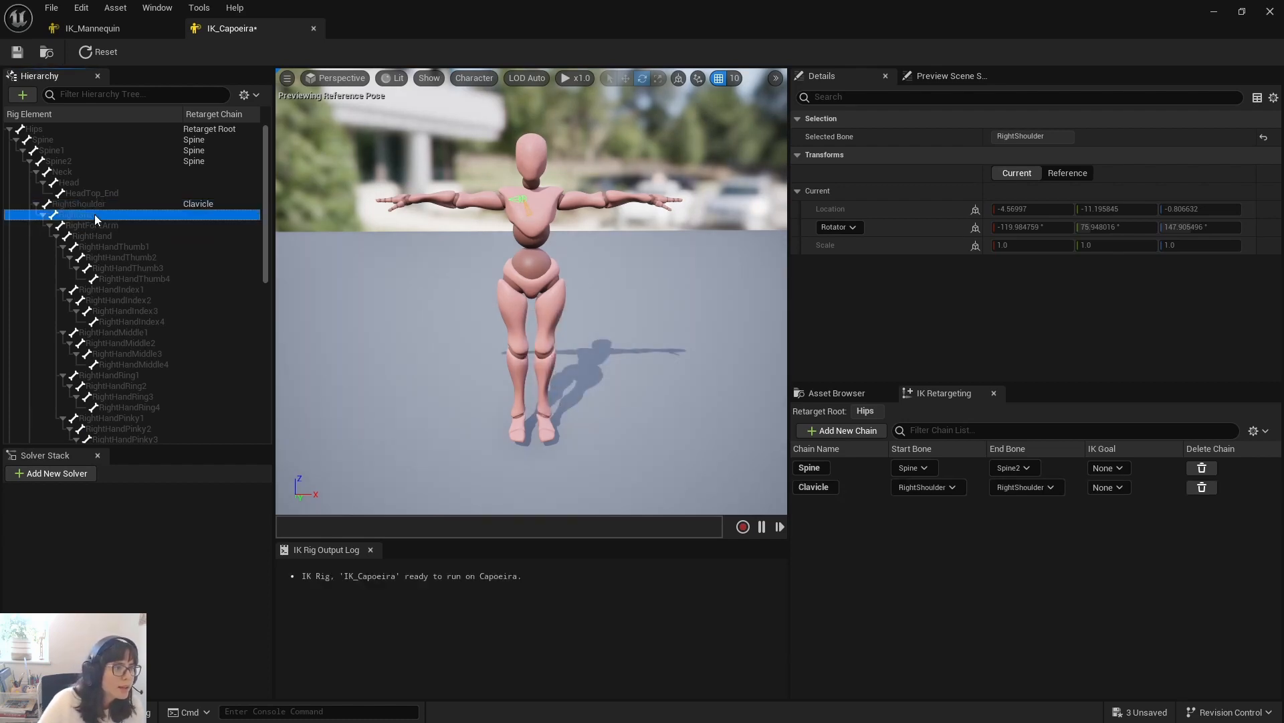
pyautogui.keyDown('shift'); pyautogui.click(112, 225); pyautogui.keyUp('shift')
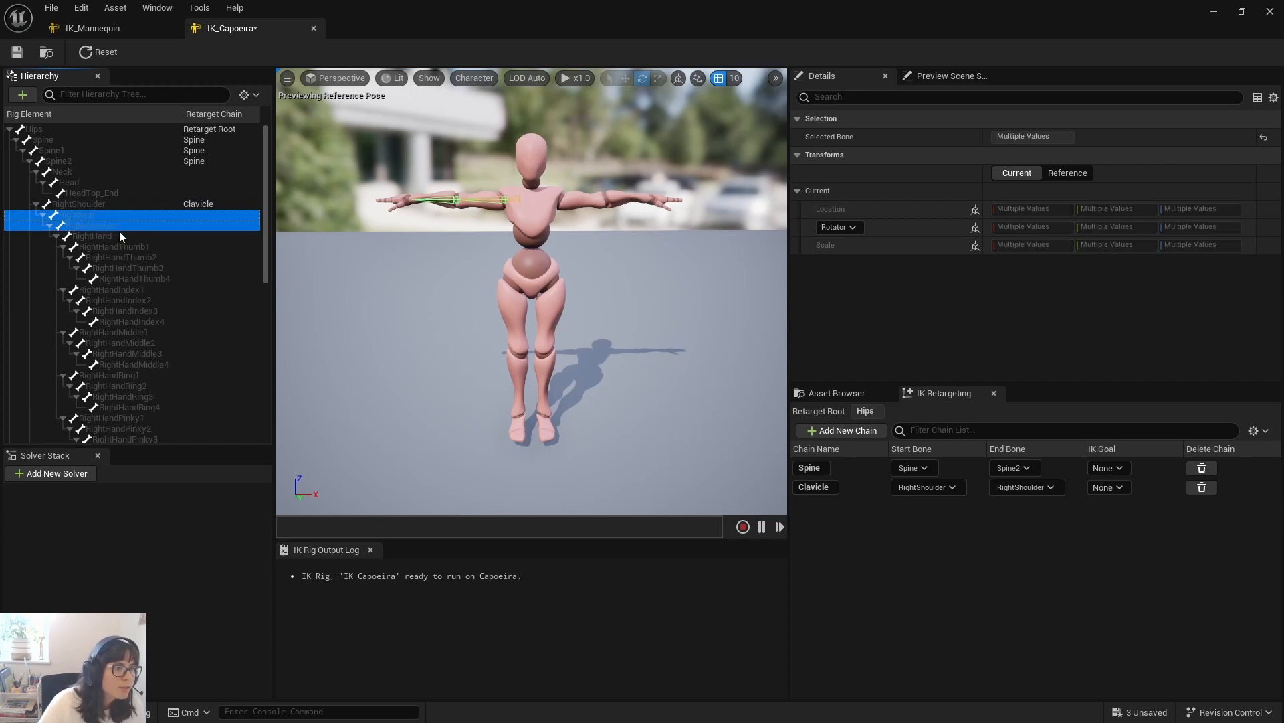
pyautogui.keyDown('shift'); pyautogui.click(123, 238); pyautogui.keyUp('shift')
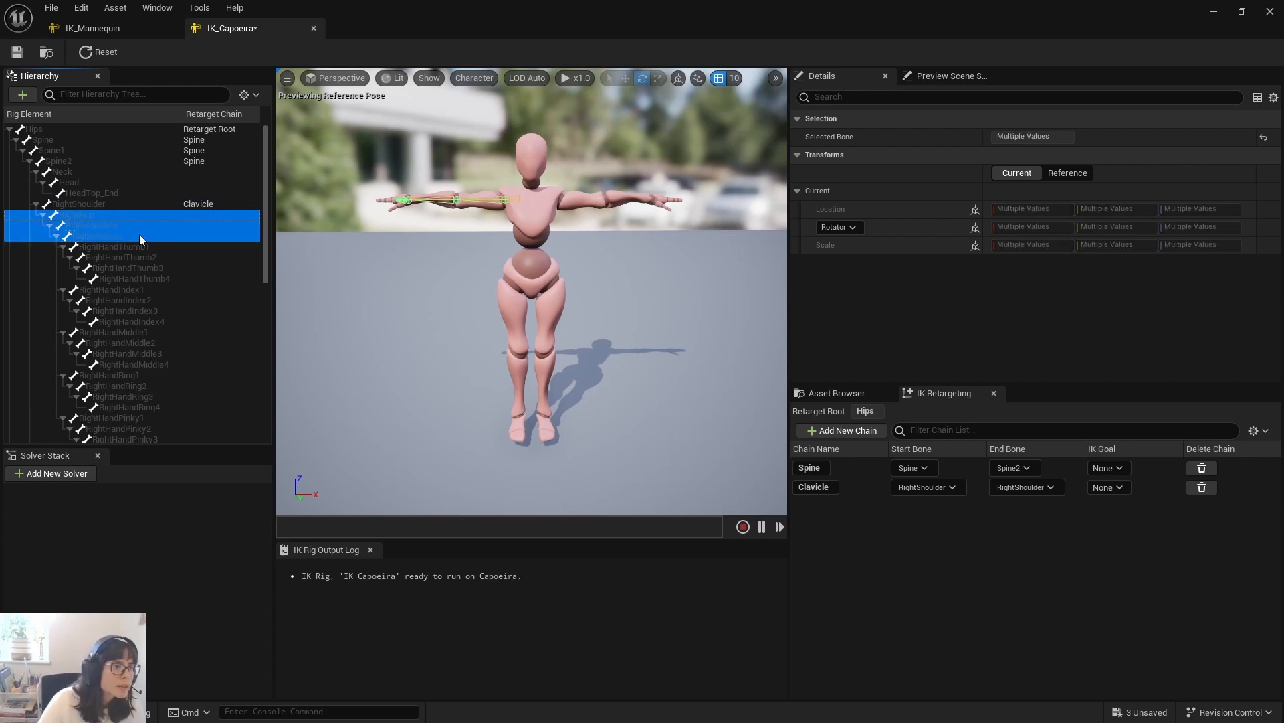
pyautogui.rightClick(134, 226)
pyautogui.click(208, 459)
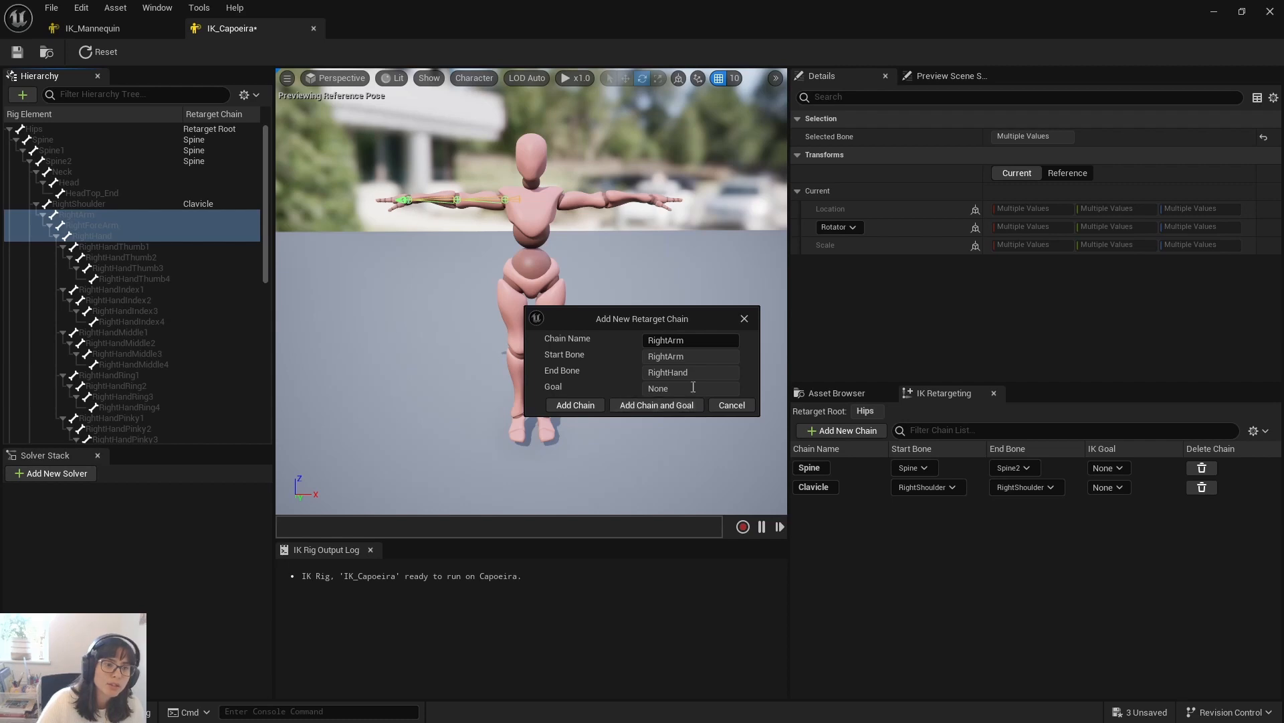
pyautogui.click(643, 404)
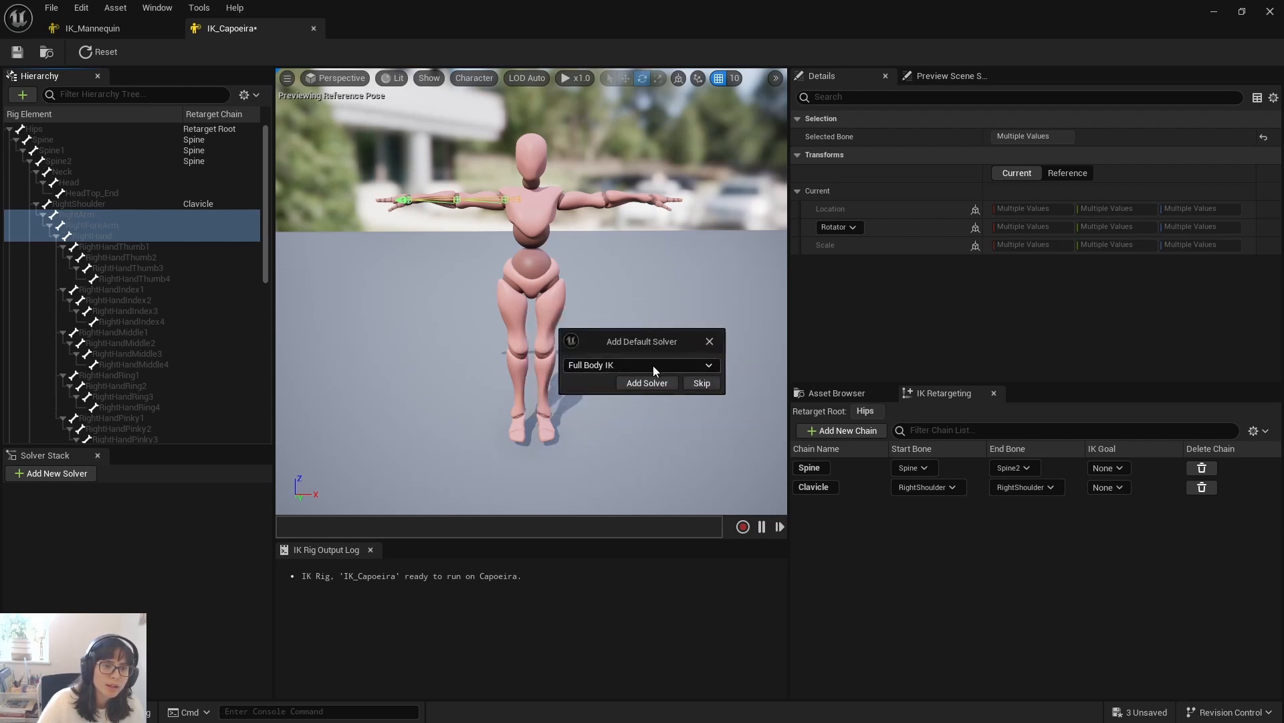
pyautogui.click(710, 365)
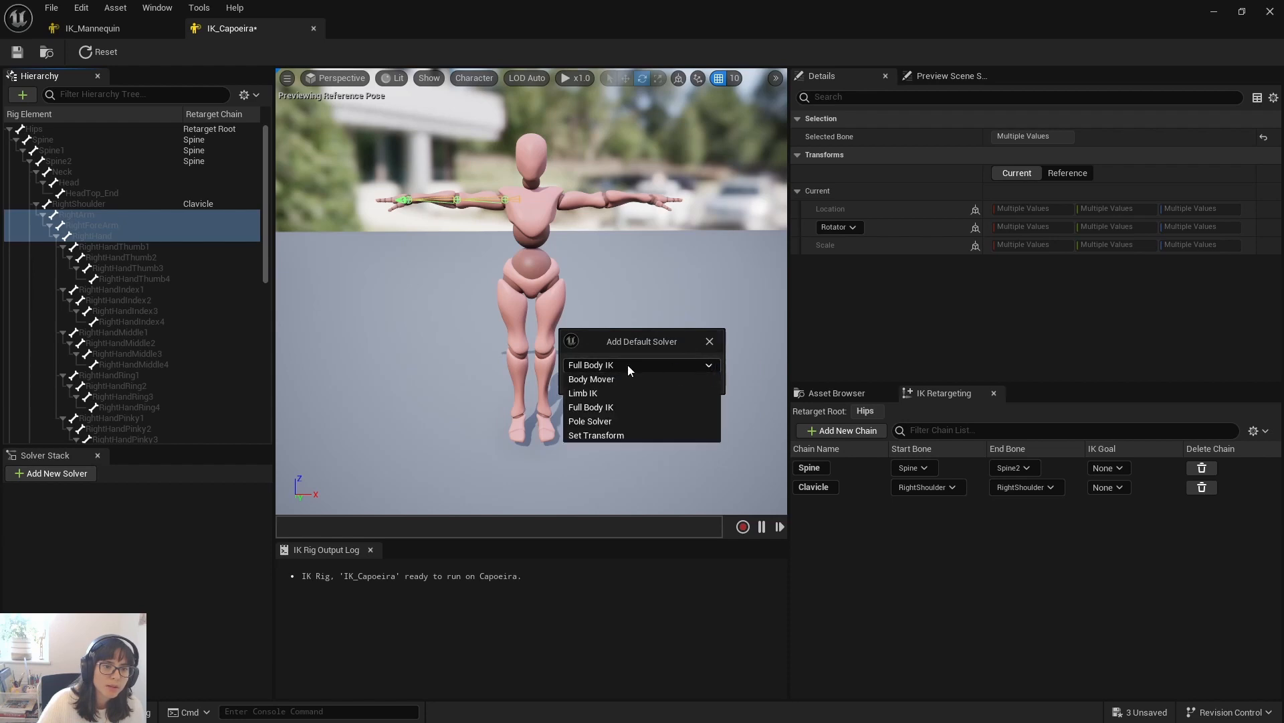
pyautogui.click(607, 364)
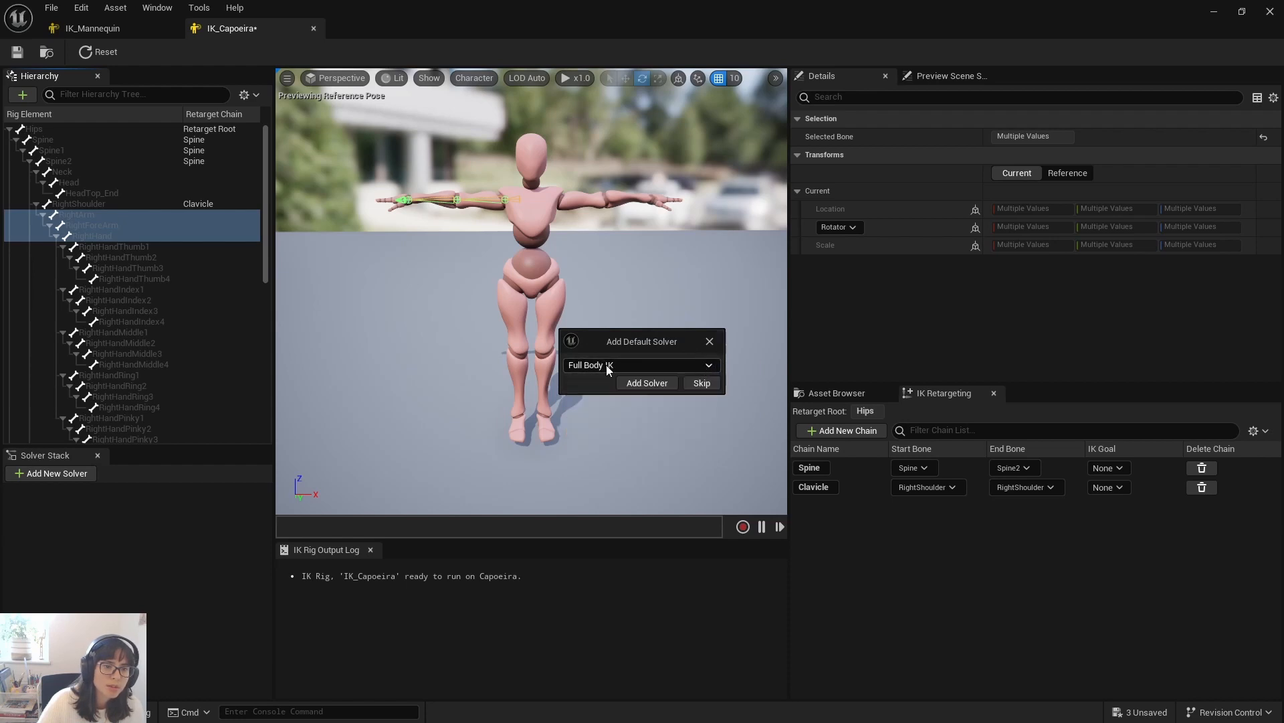
pyautogui.click(655, 383)
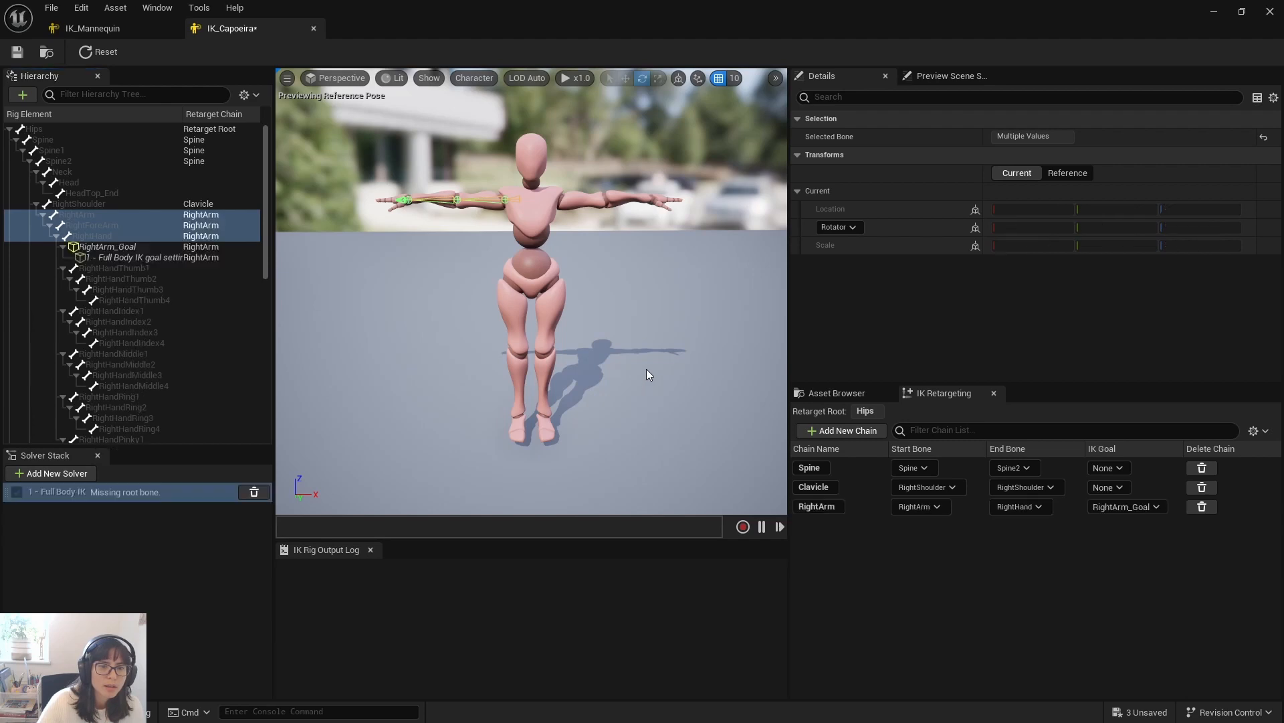
# Step: Set the RightArm bone as the root bone of the Full Body IK solver and save the rig
pyautogui.click(69, 493)
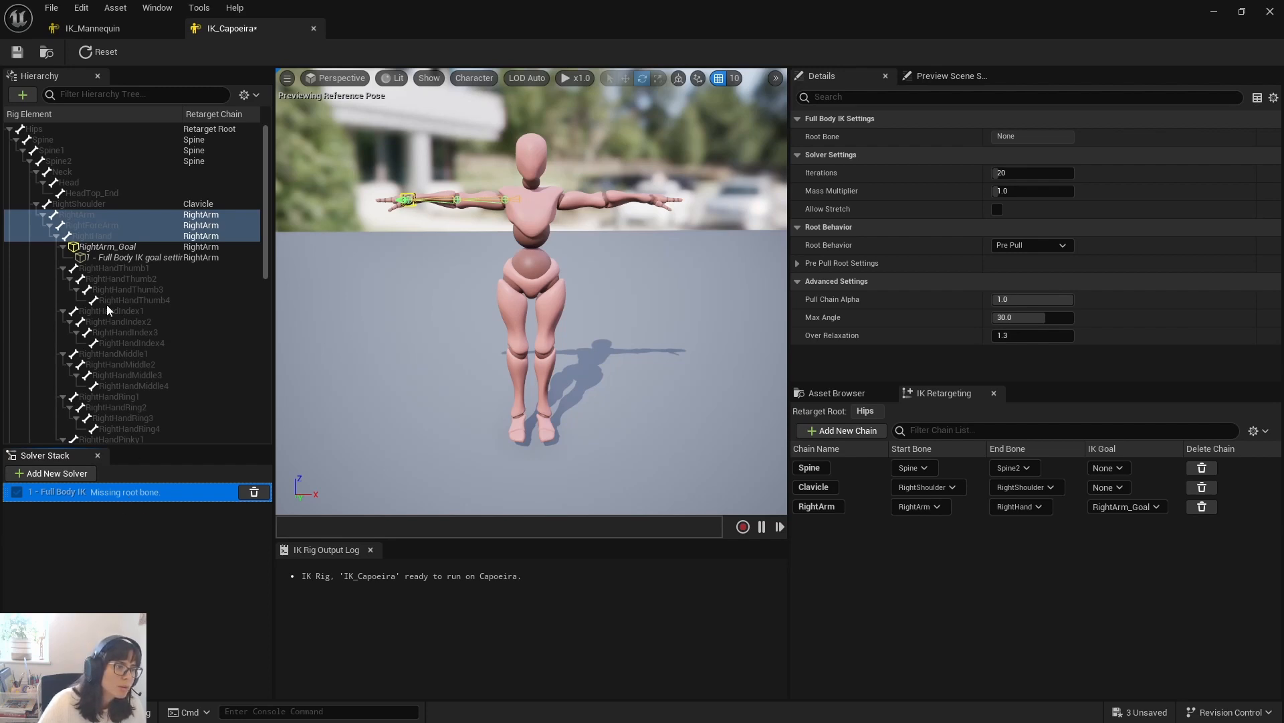
pyautogui.click(135, 214)
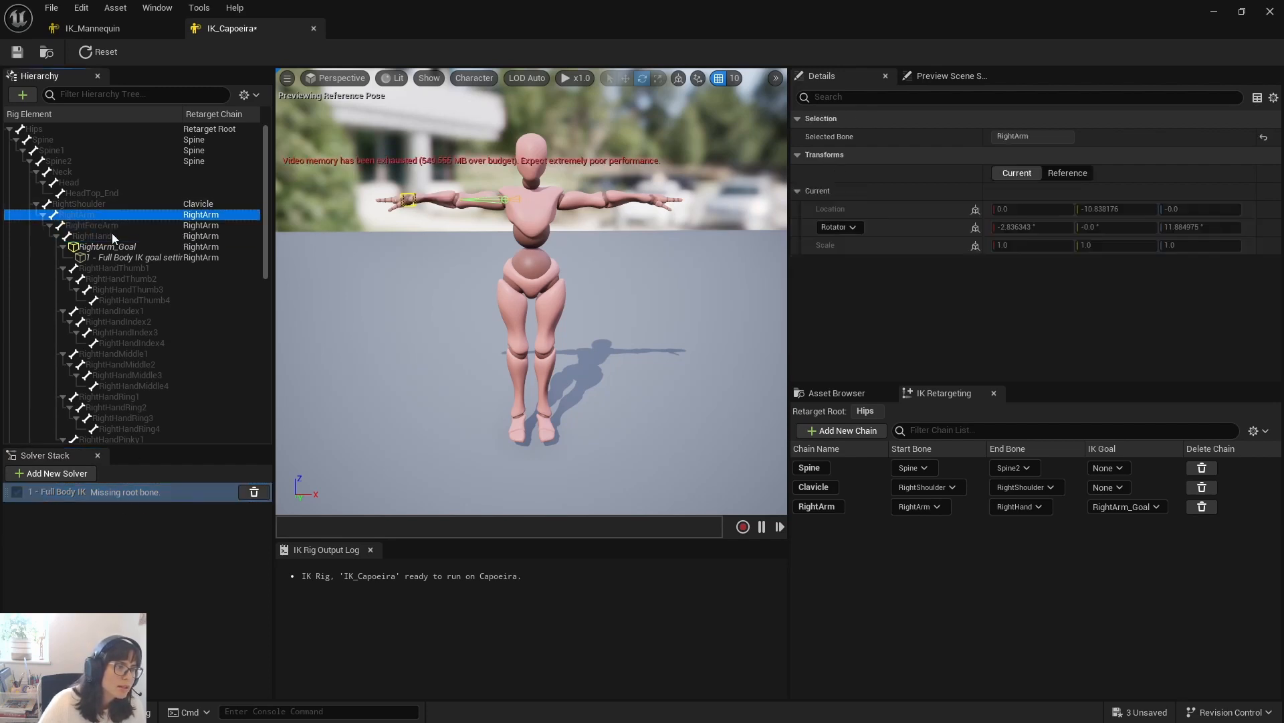
pyautogui.click(80, 493)
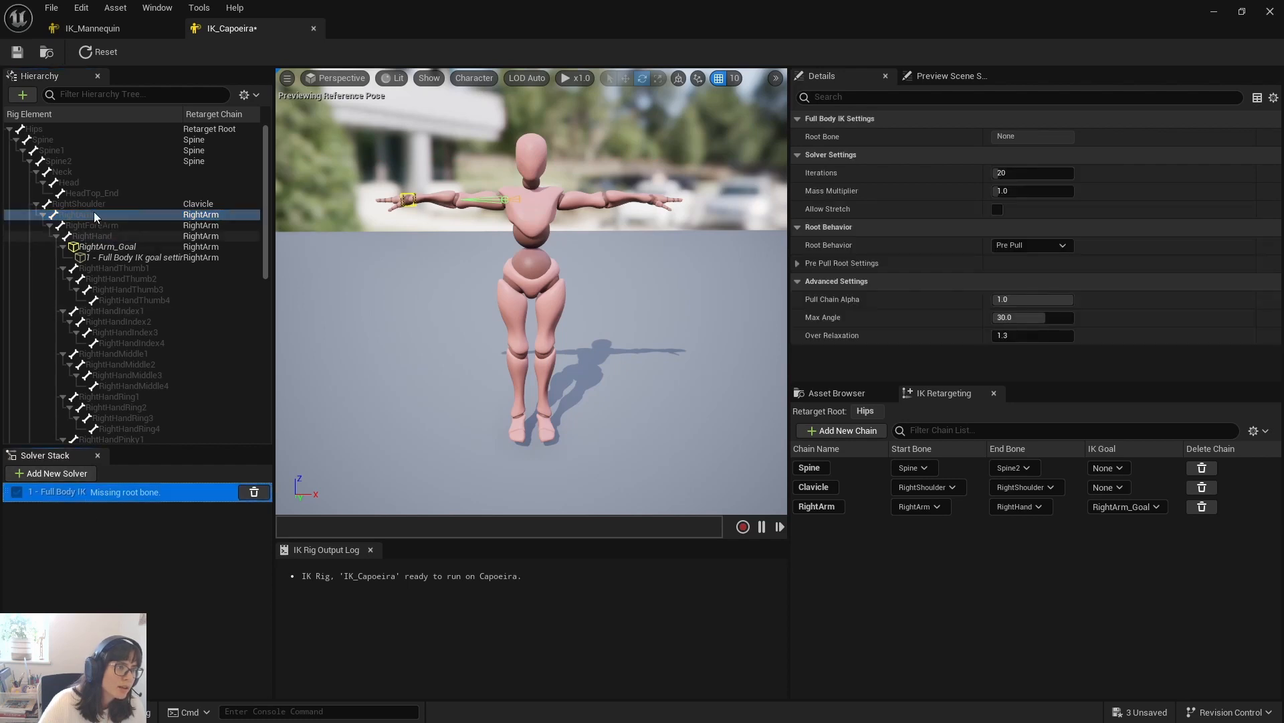
pyautogui.rightClick(110, 215)
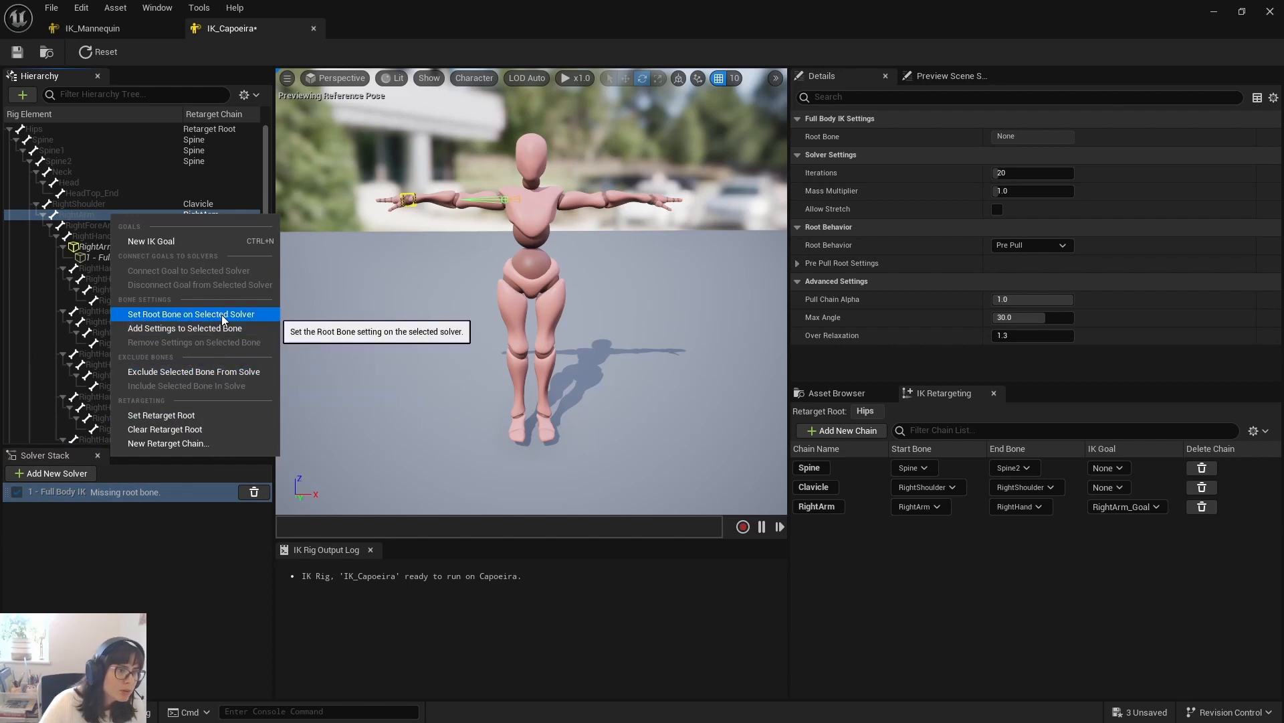
pyautogui.click(194, 315)
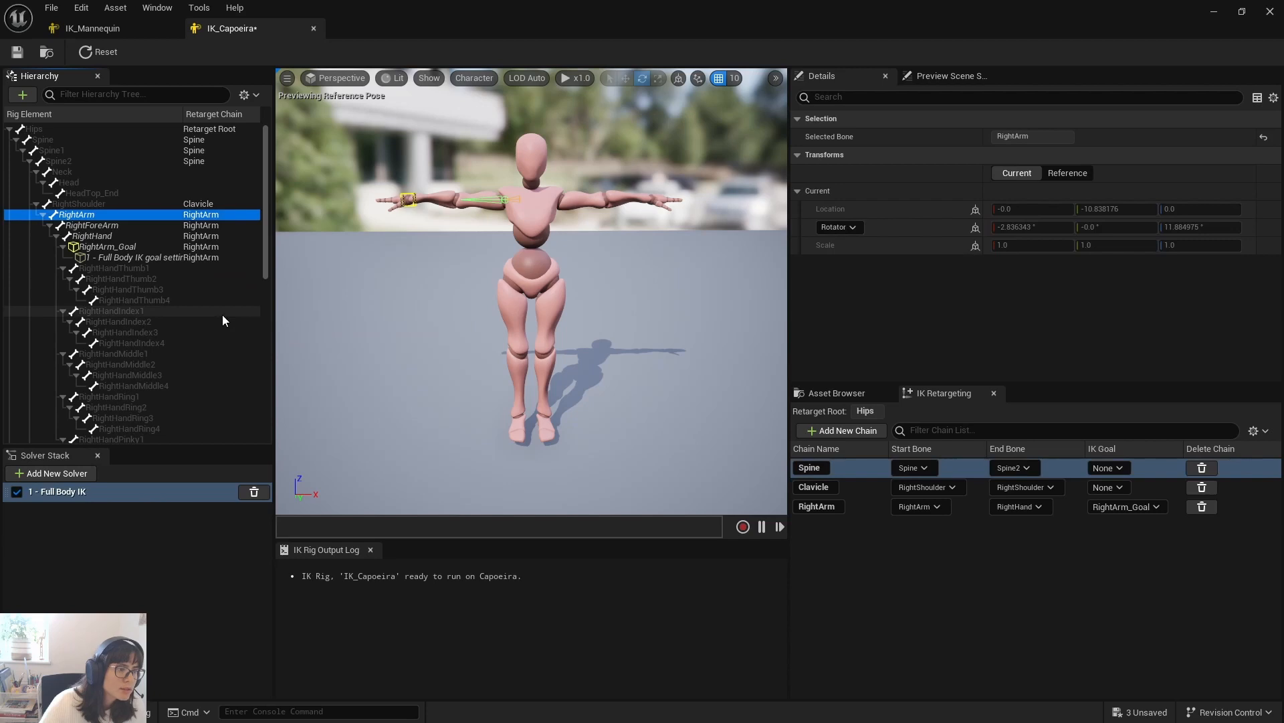
pyautogui.click(17, 52)
# Step: Review the clavicle, arm and finger chain assignments in IK_Mannequin's bone hierarchy
pyautogui.click(95, 31)
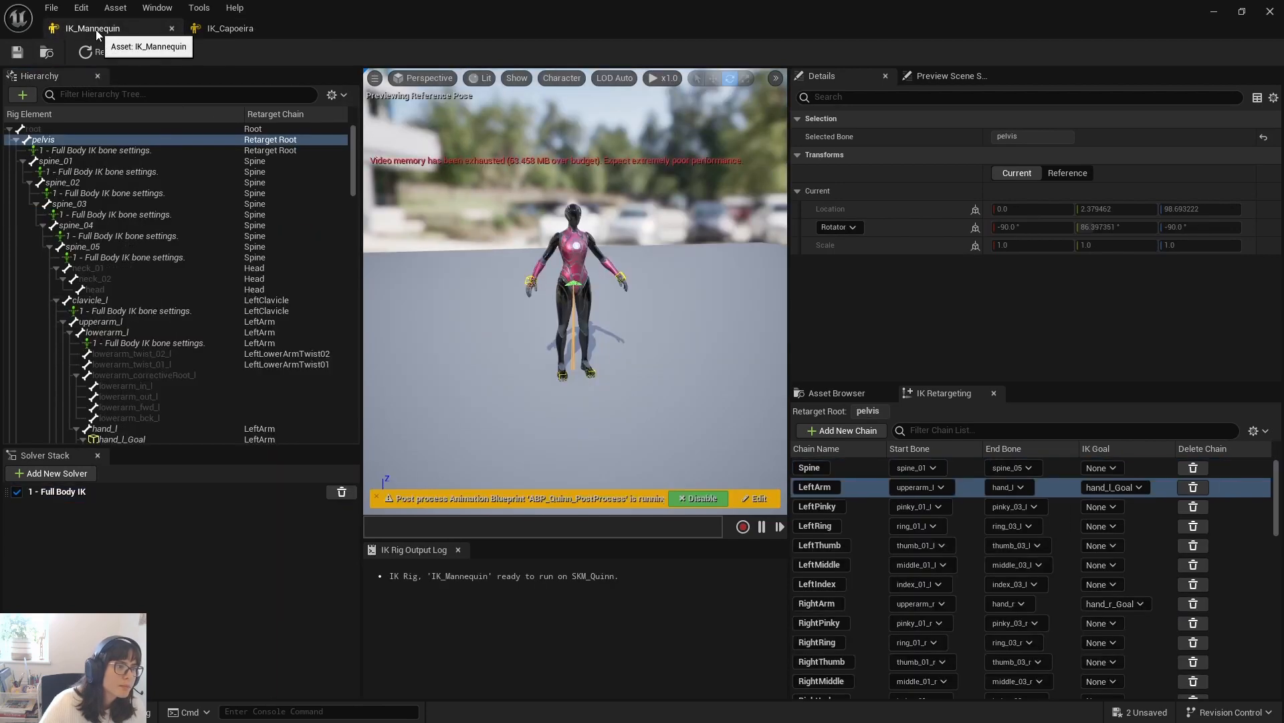
pyautogui.scroll(-5, 222, 402)
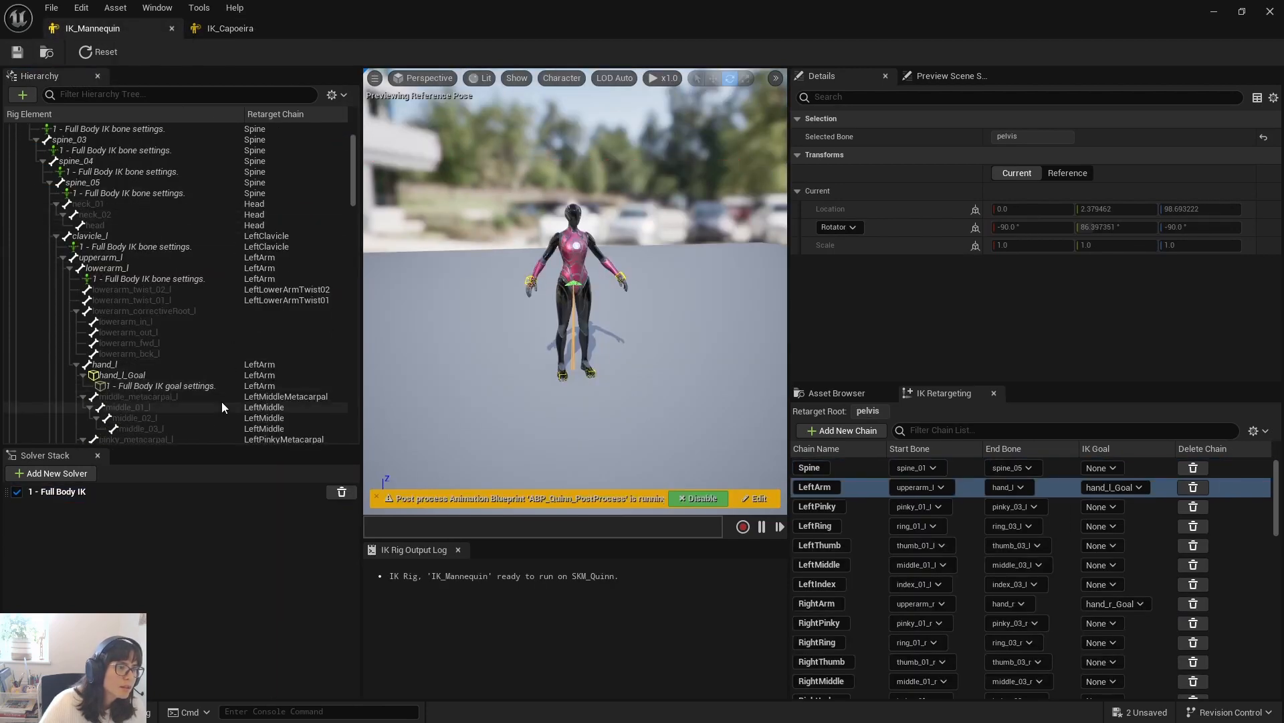
pyautogui.scroll(5, 282, 374)
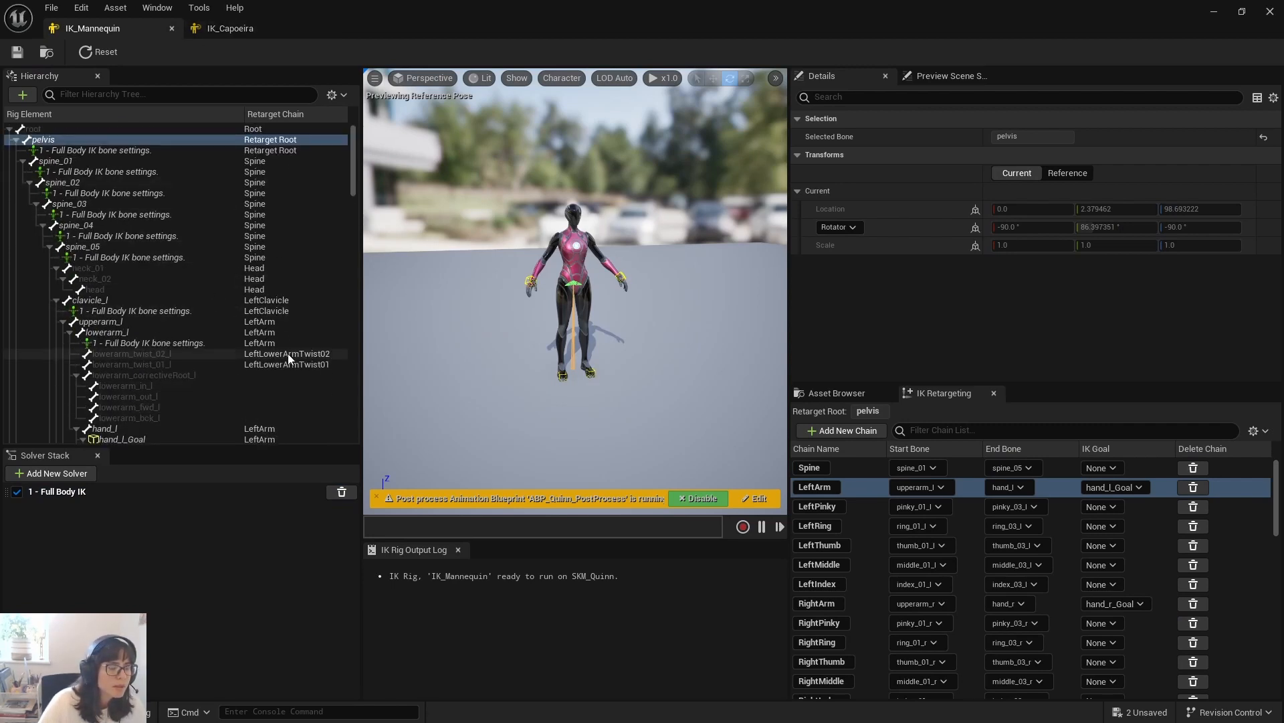
# Step: Move the left hand goal, hand_l_Goal, of IK_Mannequin to test how the arm follows
pyautogui.scroll(-3, 256, 329)
pyautogui.click(199, 354)
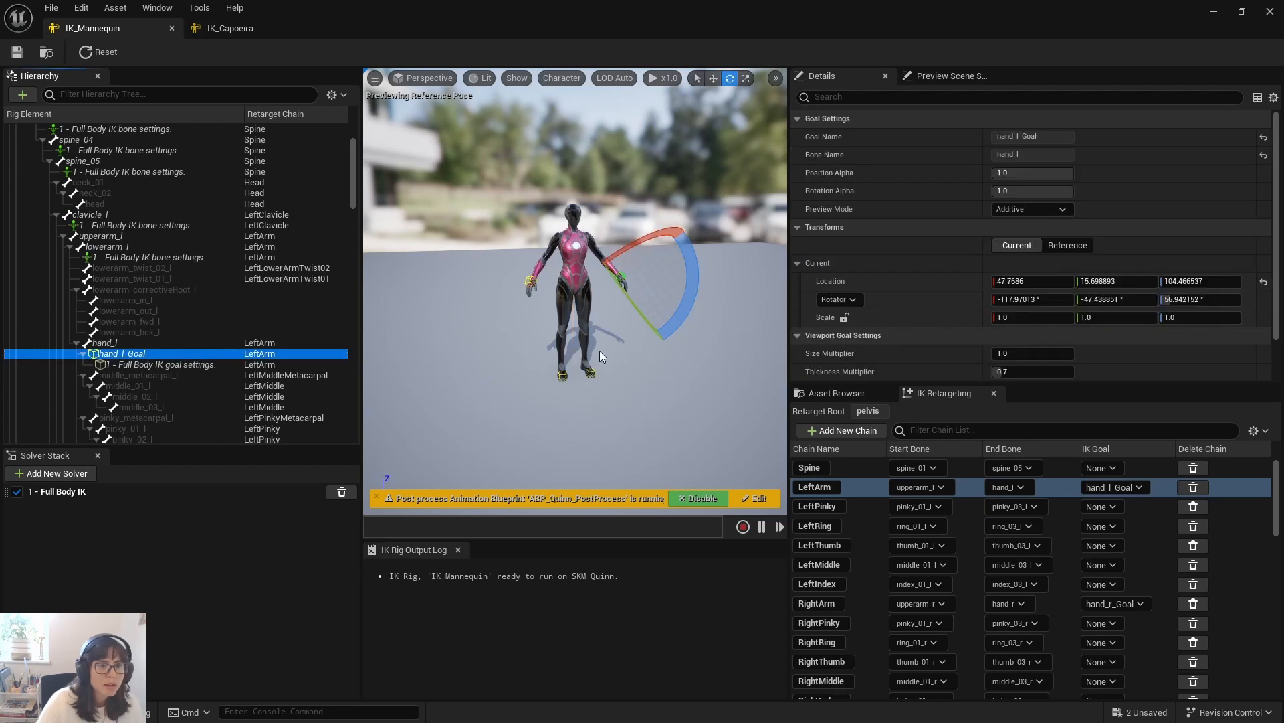
pyautogui.keyDown('alt'); pyautogui.moveTo(662, 308); pyautogui.dragTo(607, 315); pyautogui.keyUp('alt')
pyautogui.press('w')
pyautogui.keyDown('alt'); pyautogui.moveTo(488, 349); pyautogui.dragTo(401, 320); pyautogui.keyUp('alt')
# Step: Switch to the IK_Capoeira rig and move RightArm_Goal to test the right arm's IK
pyautogui.click(228, 28)
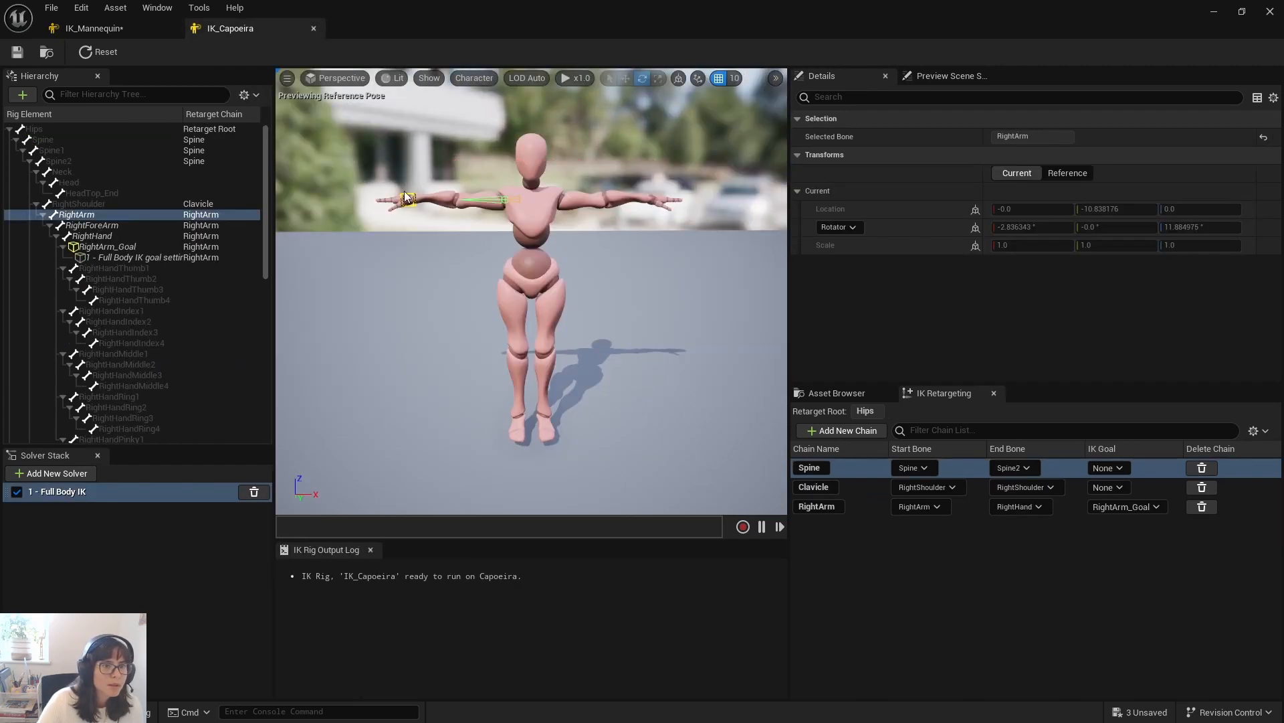
pyautogui.click(408, 199)
pyautogui.press('w')
pyautogui.moveTo(438, 200); pyautogui.dragTo(448, 259)
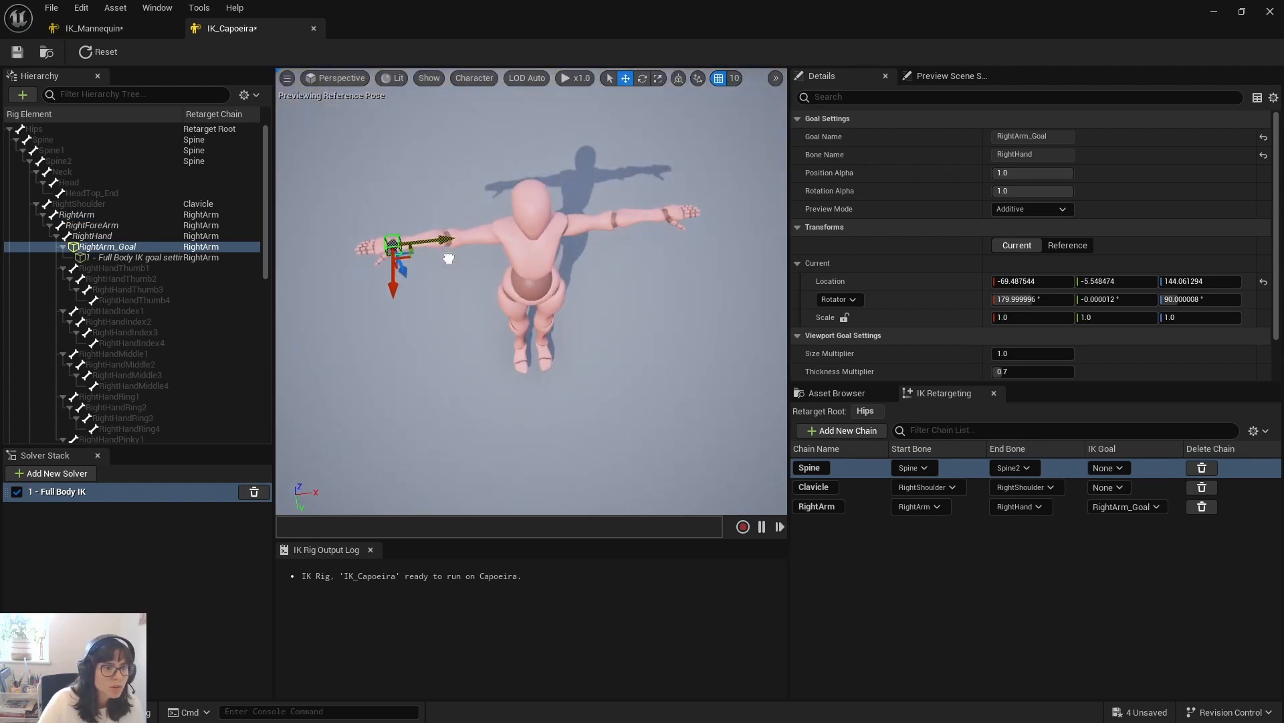
# Step: Compare IK_Mannequin's bone settings, arm goal and finger chains with the right hand finger bones of IK_Capoeira
pyautogui.click(82, 28)
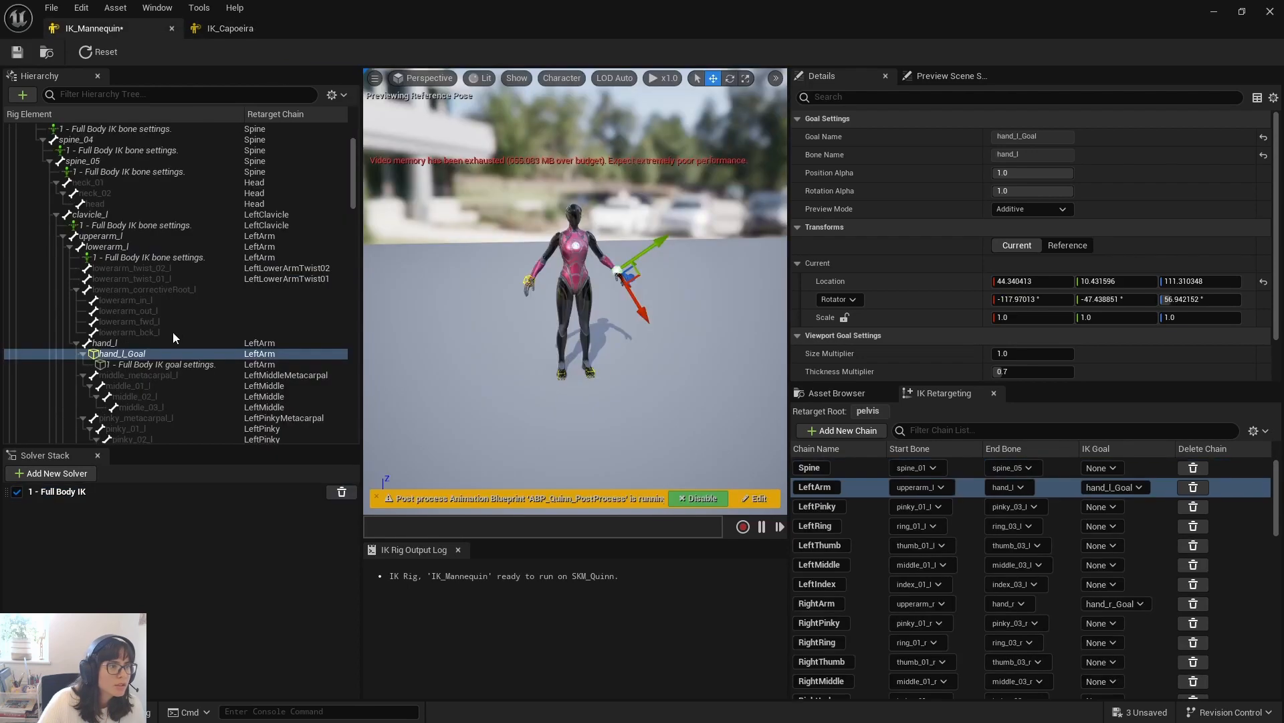
pyautogui.scroll(2, 211, 394)
pyautogui.scroll(2, 212, 391)
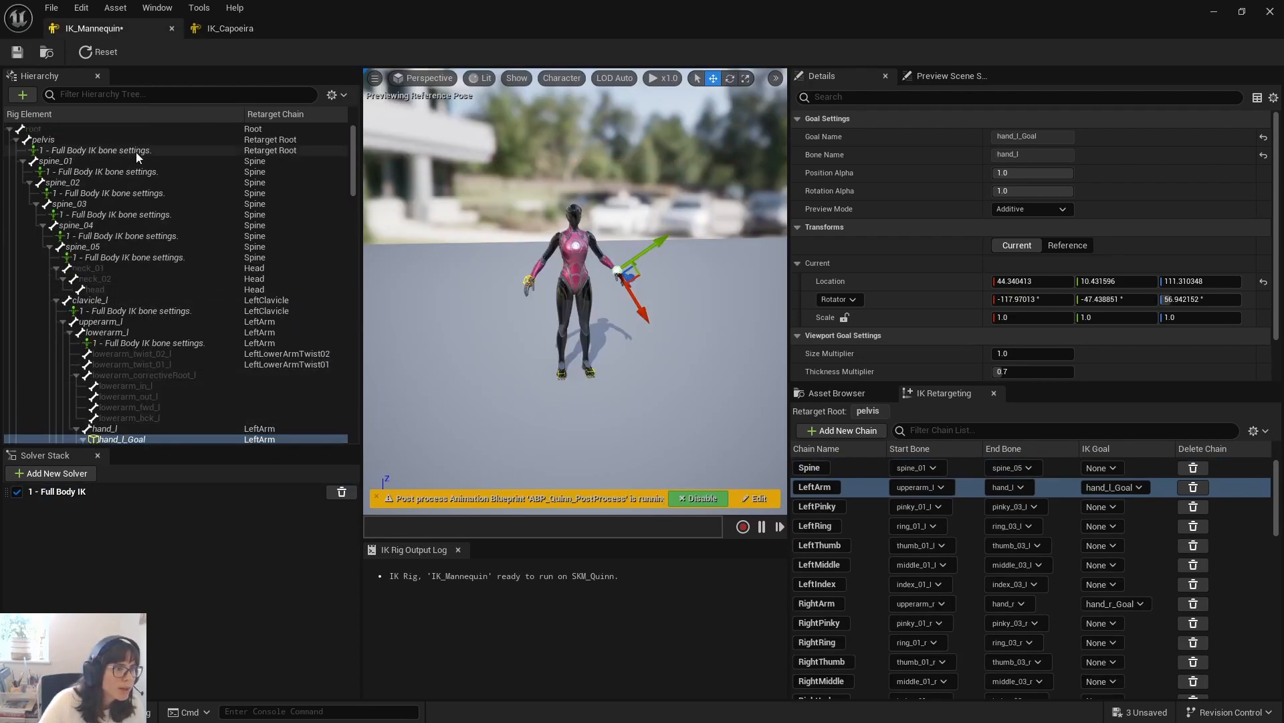
pyautogui.scroll(-6, 201, 380)
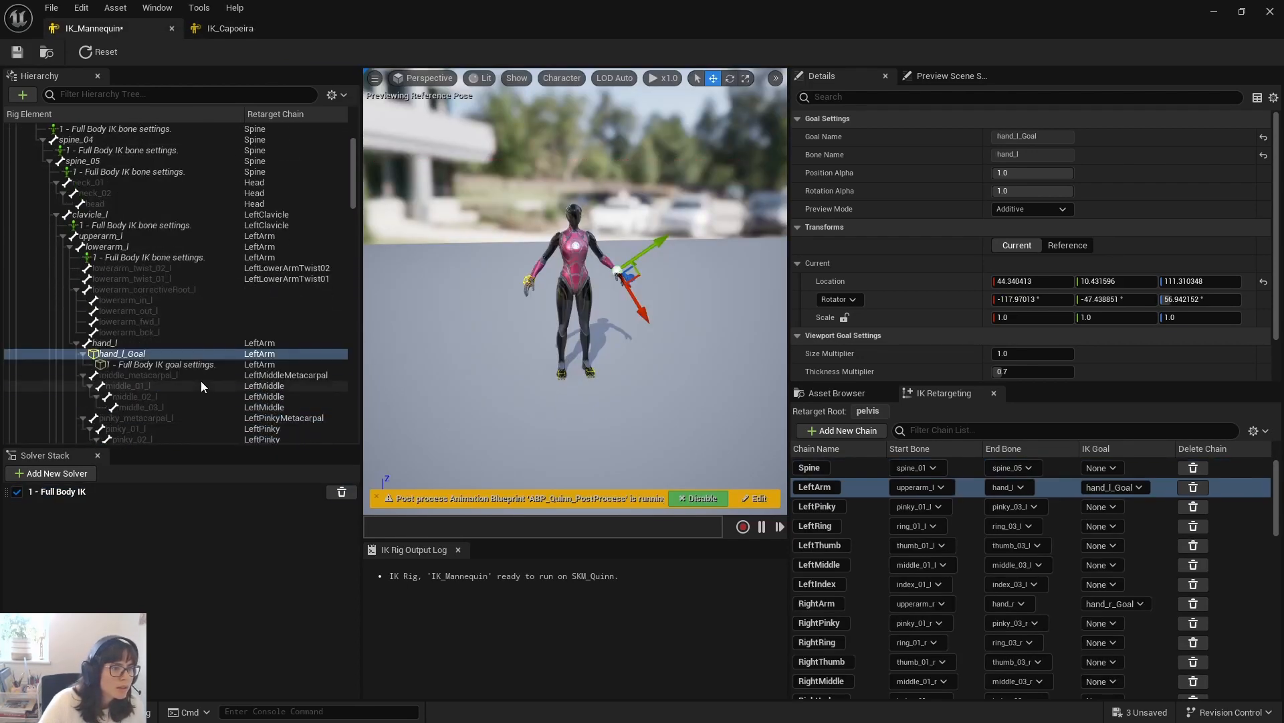
pyautogui.click(223, 29)
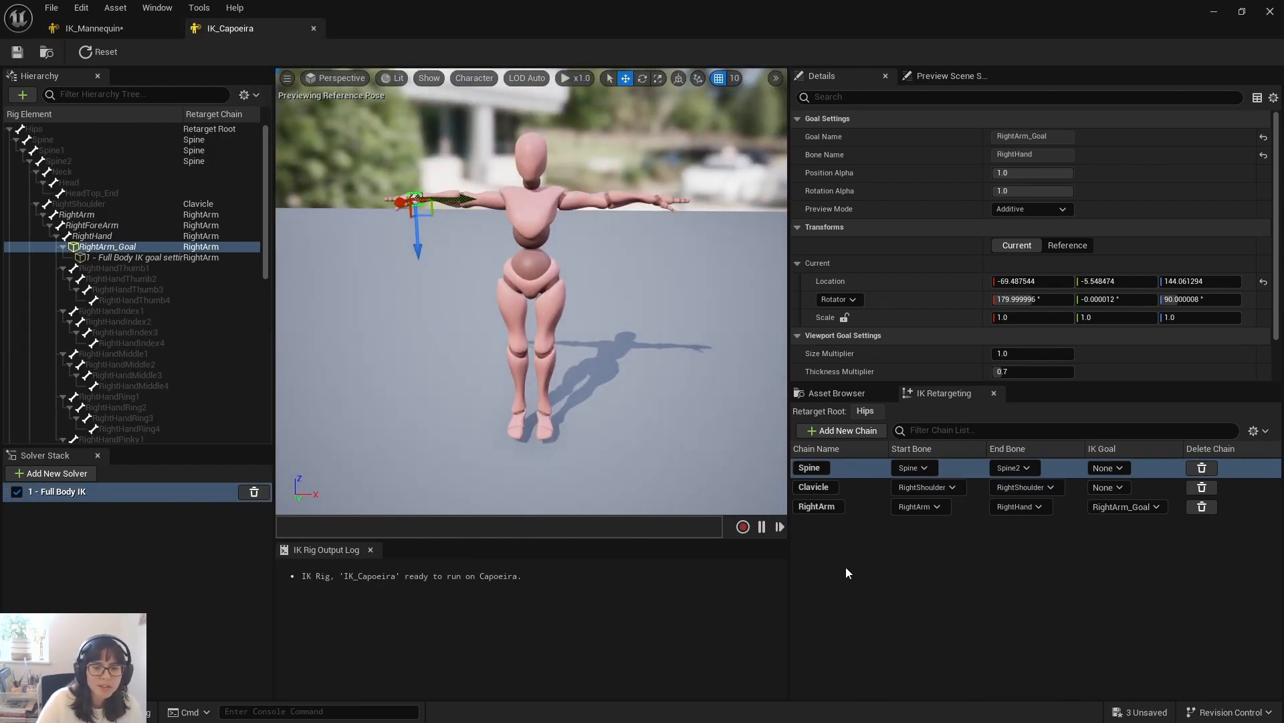
pyautogui.click(114, 268)
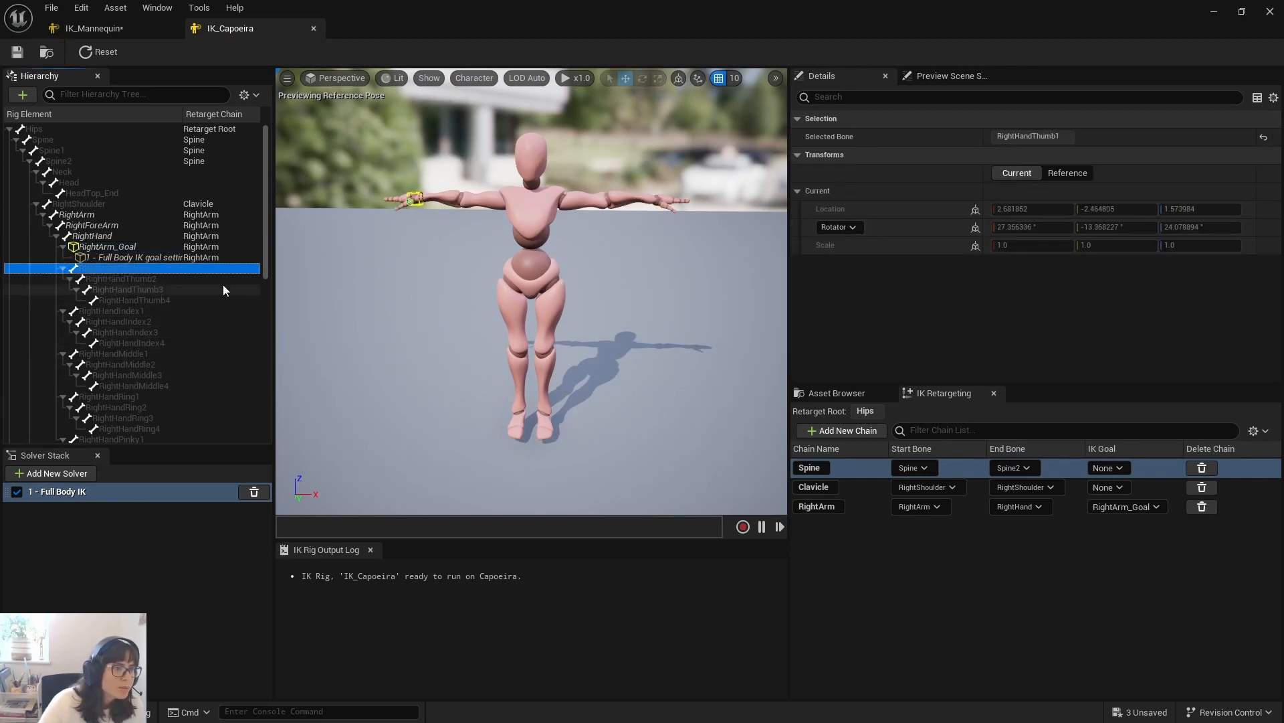
pyautogui.scroll(-2, 267, 258)
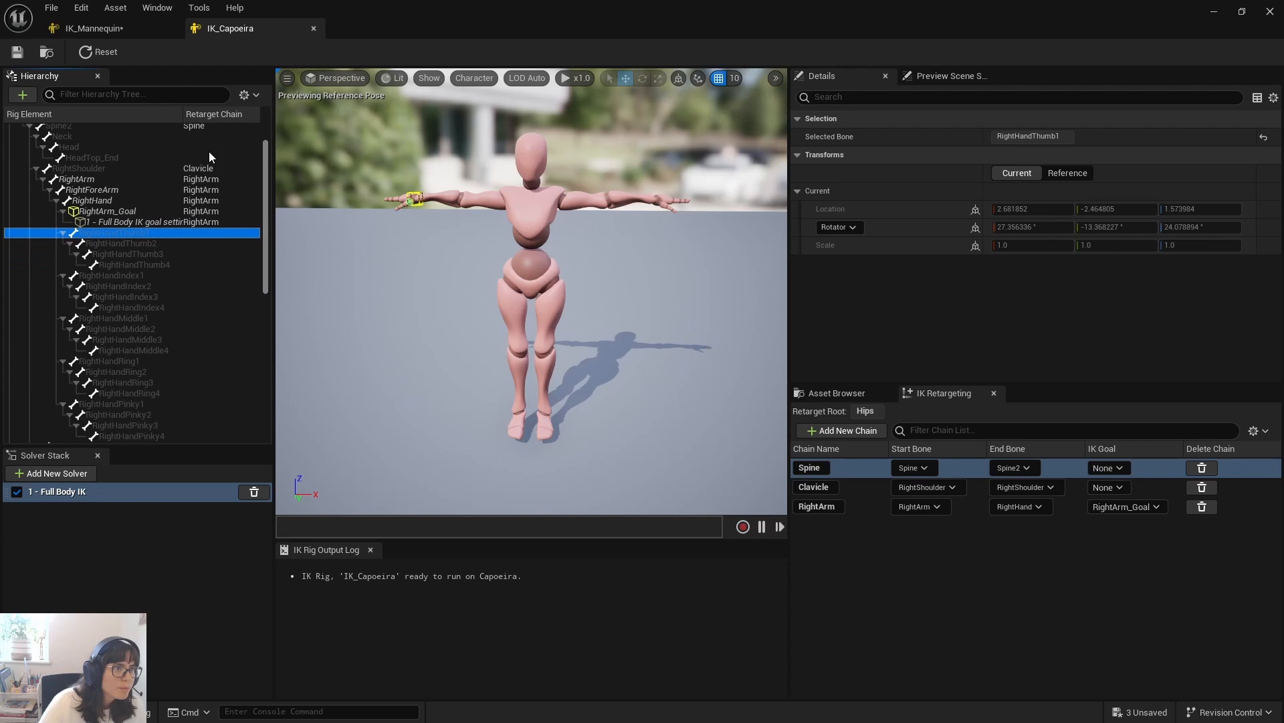
# Step: Review IK_Mannequin's list of retarget chains, checking how the metacarpal and finger chains are named and assigned
pyautogui.click(111, 29)
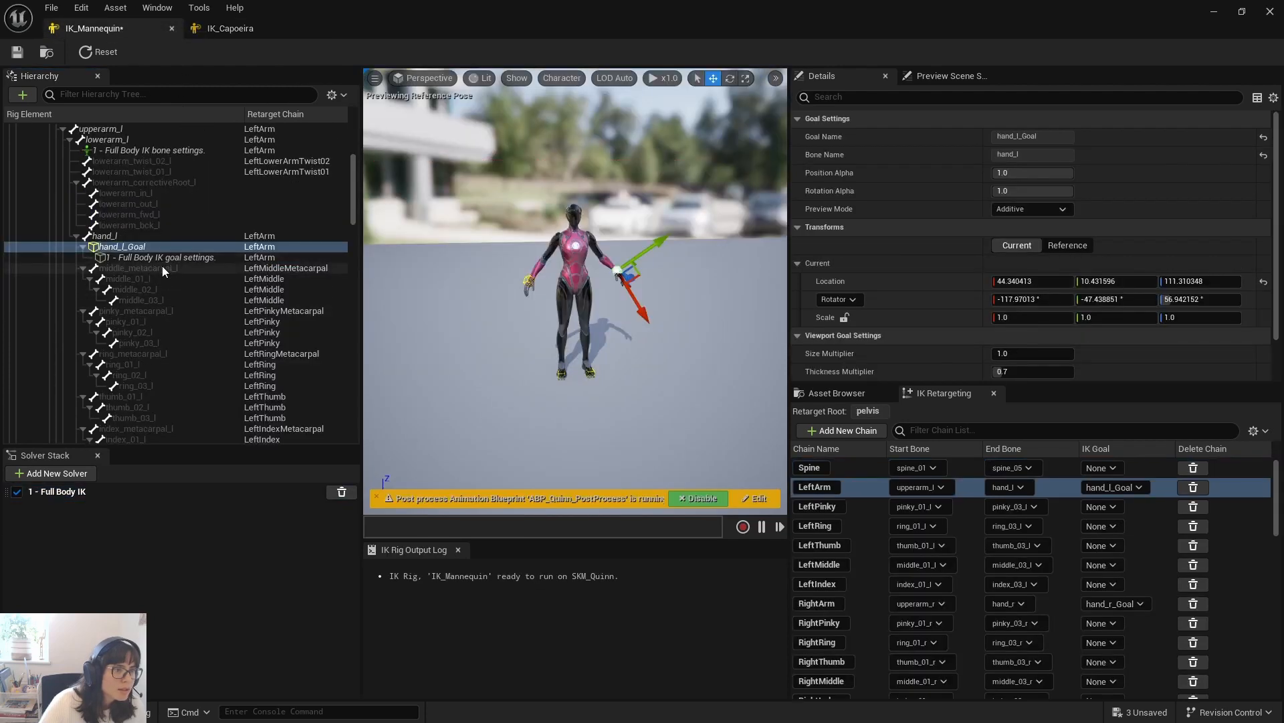
pyautogui.click(161, 267)
pyautogui.scroll(-3, 867, 626)
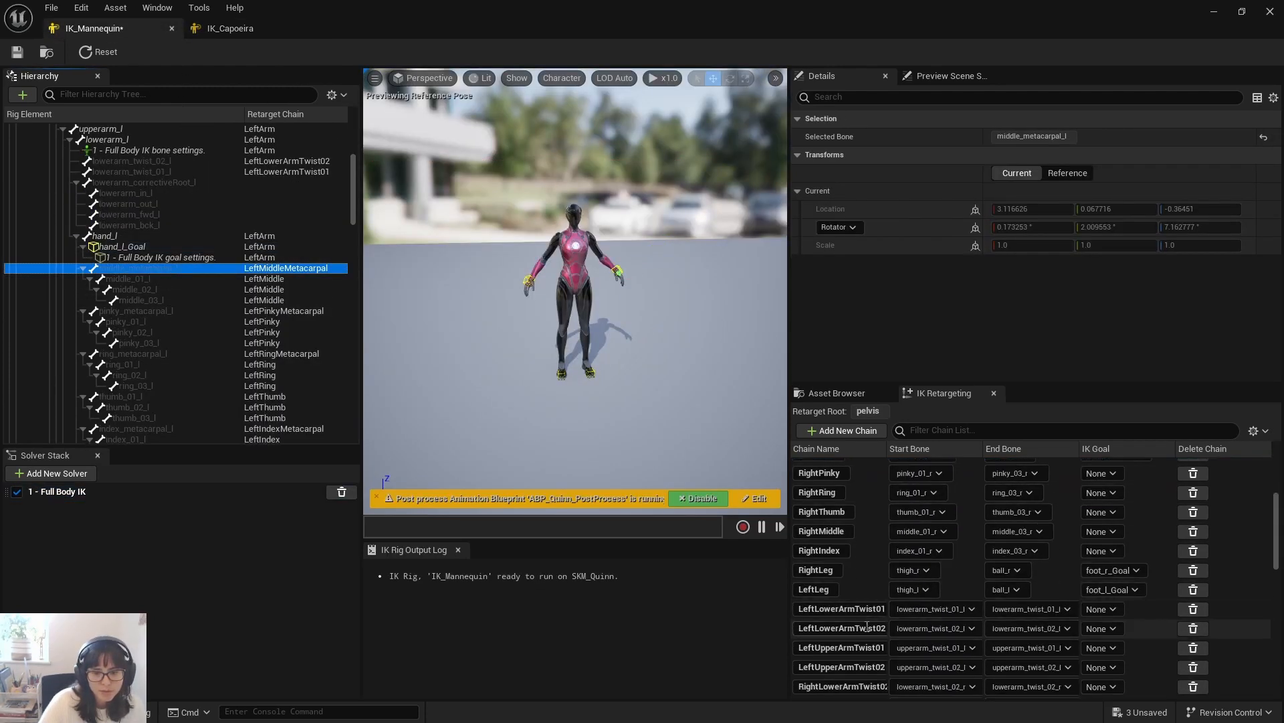
pyautogui.scroll(-5, 867, 626)
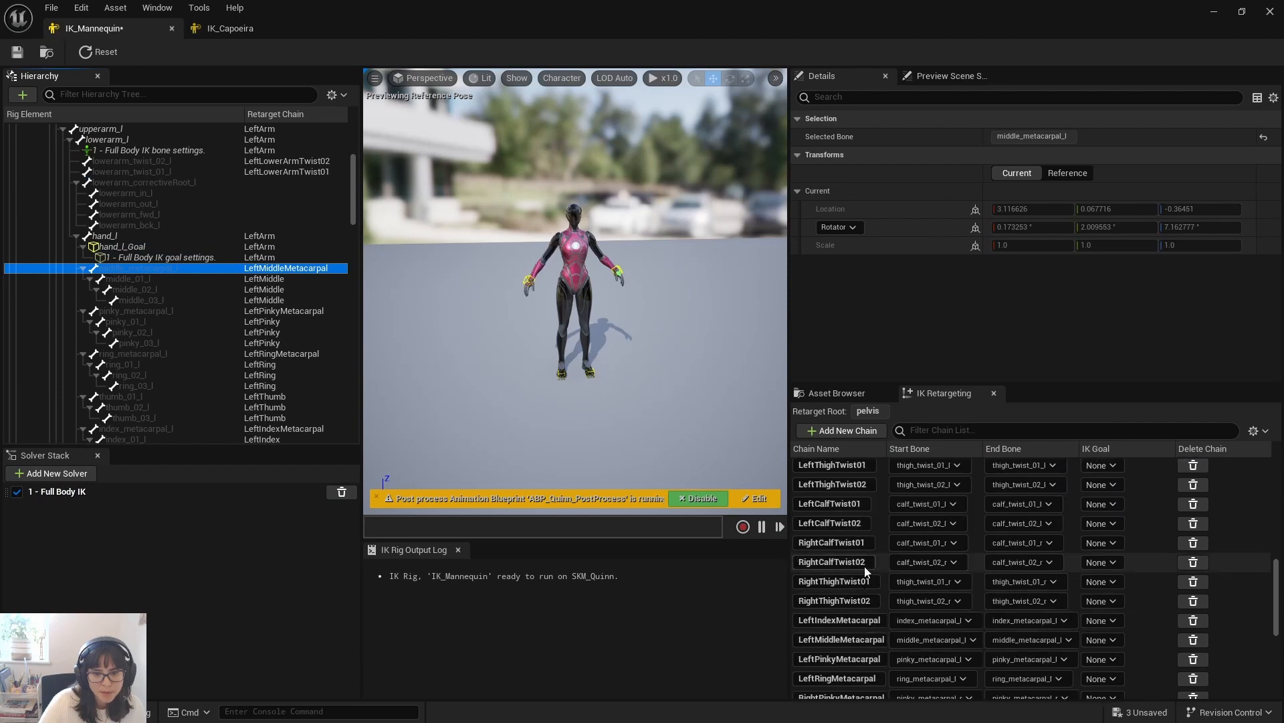
pyautogui.scroll(-3, 842, 498)
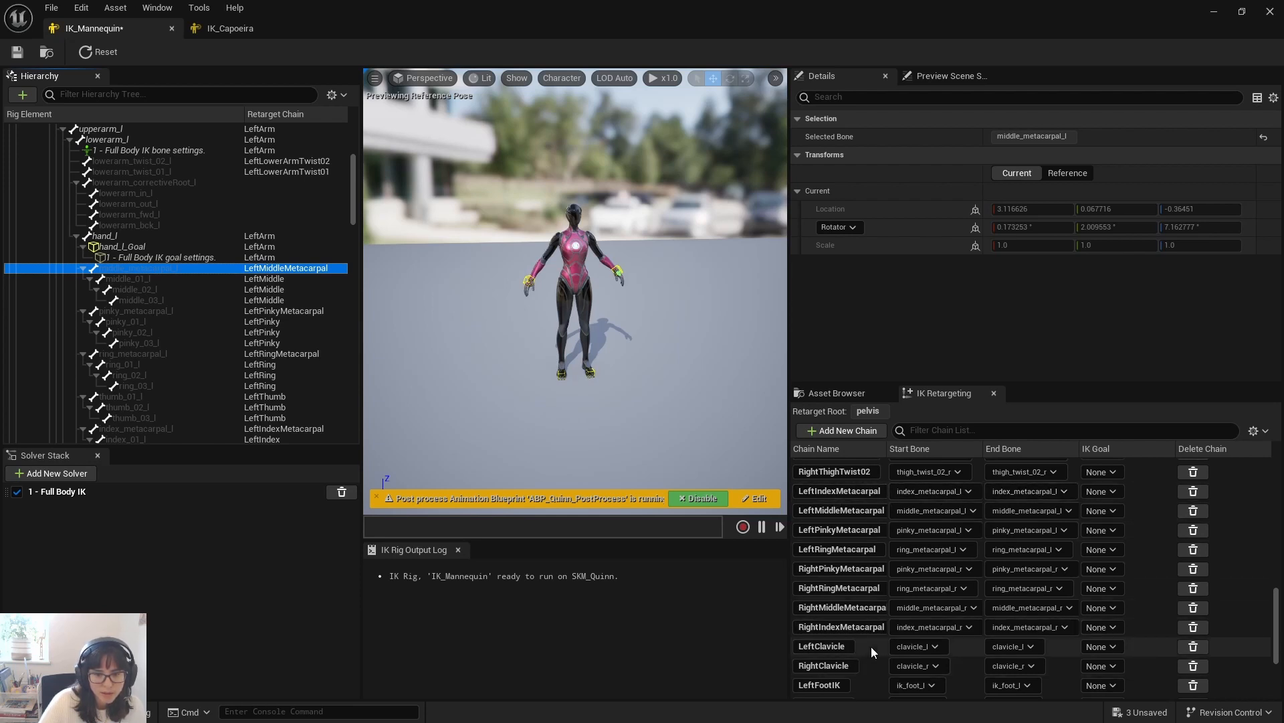
pyautogui.scroll(5, 871, 648)
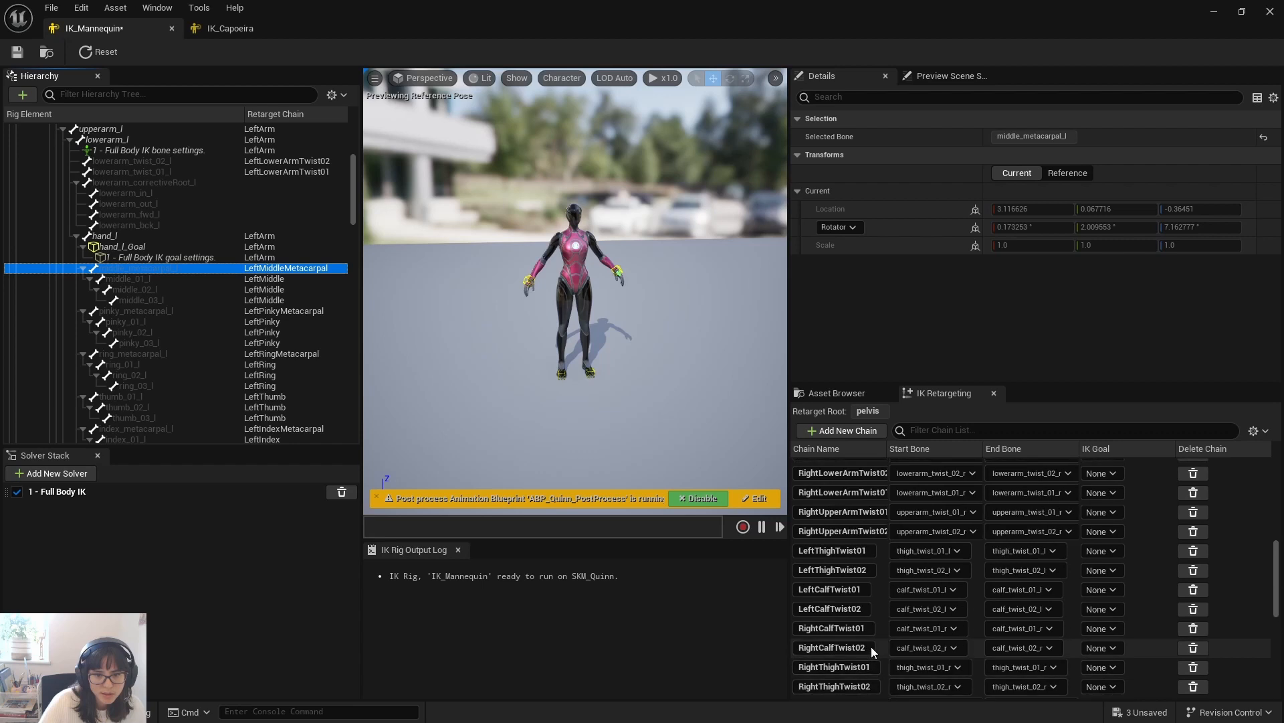
pyautogui.scroll(4, 871, 646)
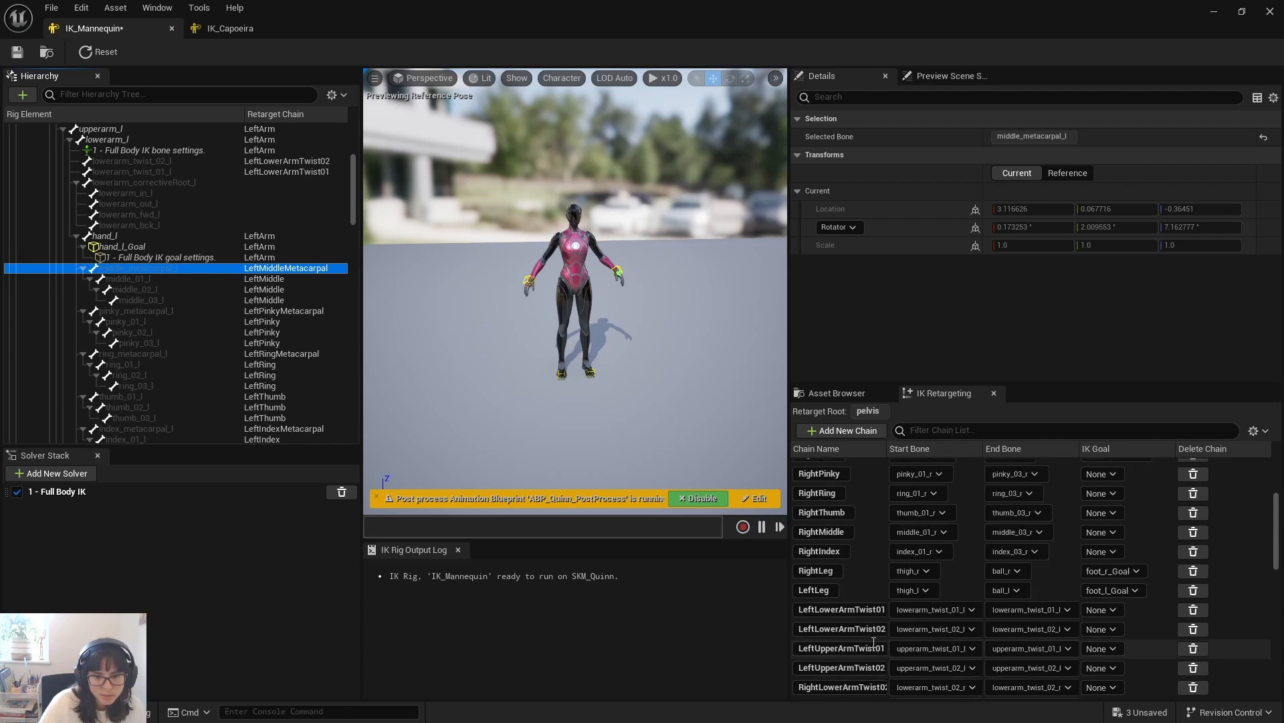
pyautogui.scroll(3, 873, 642)
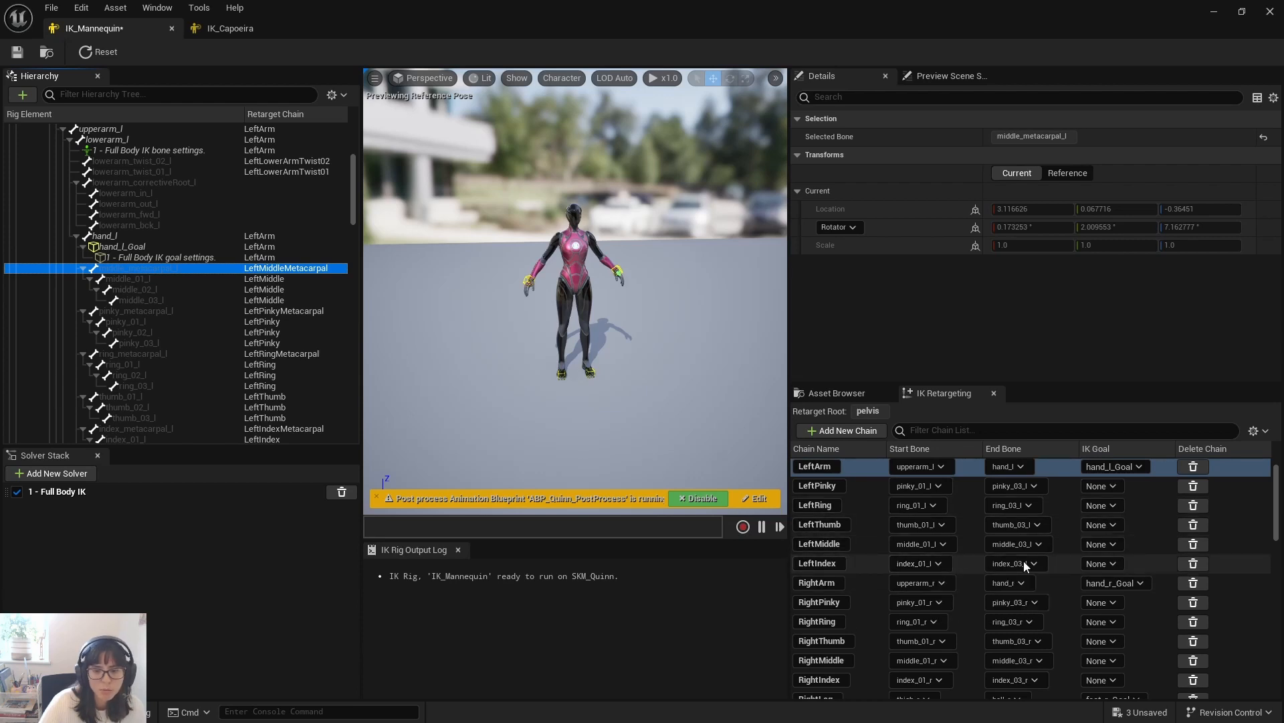
# Step: Add a retarget chain named RightThumbMetacarpal without a goal to the RightHandThumb1 bone of IK_Capoeira
pyautogui.click(241, 30)
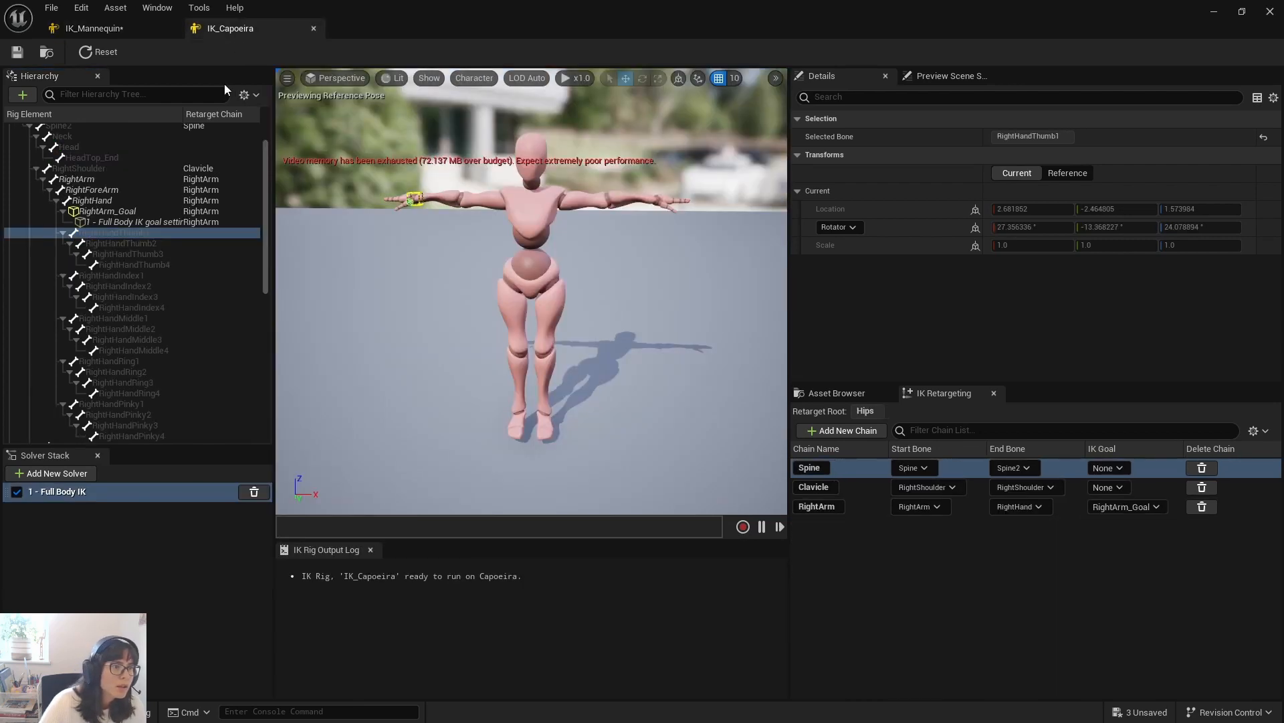
pyautogui.click(151, 241)
pyautogui.click(143, 232)
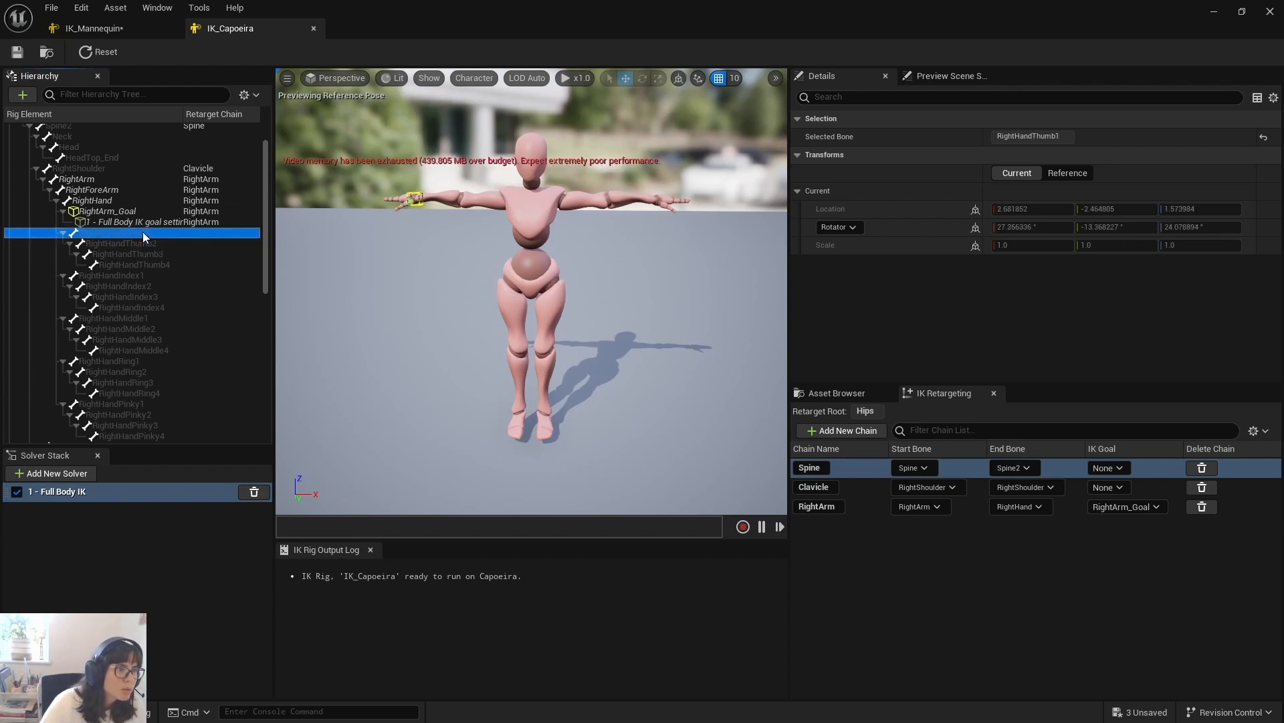
pyautogui.rightClick(134, 234)
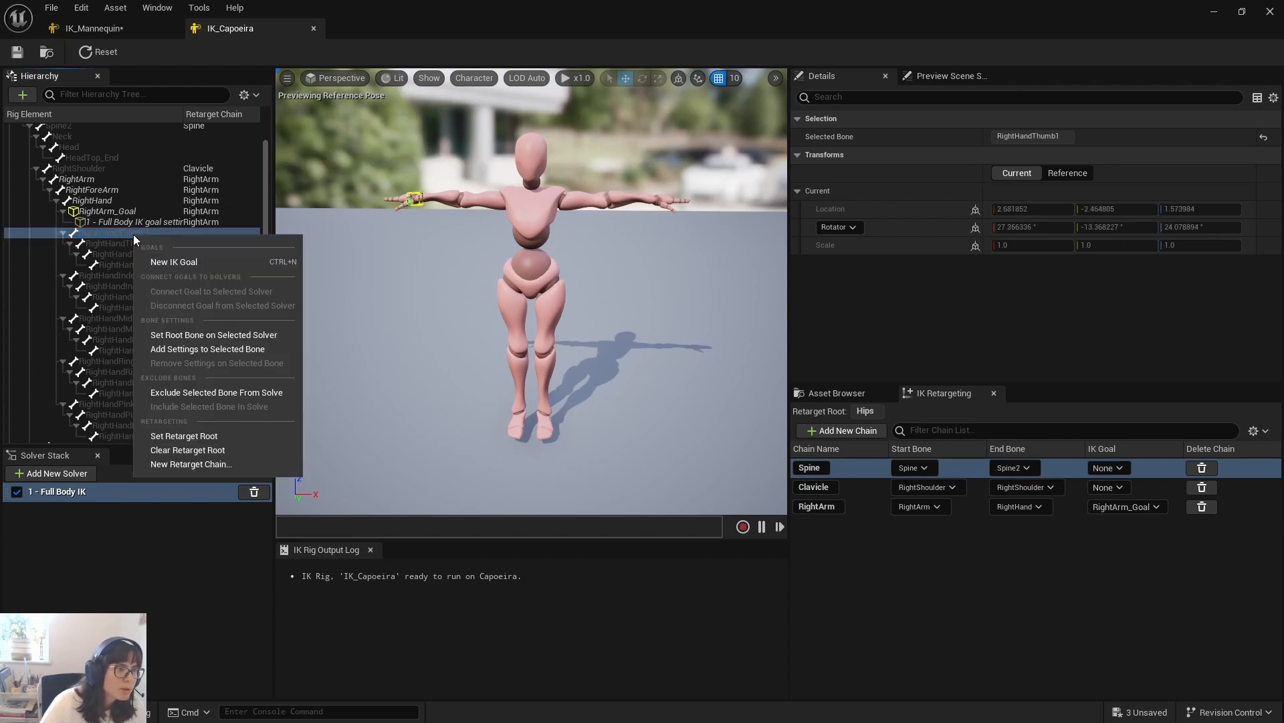
pyautogui.click(210, 468)
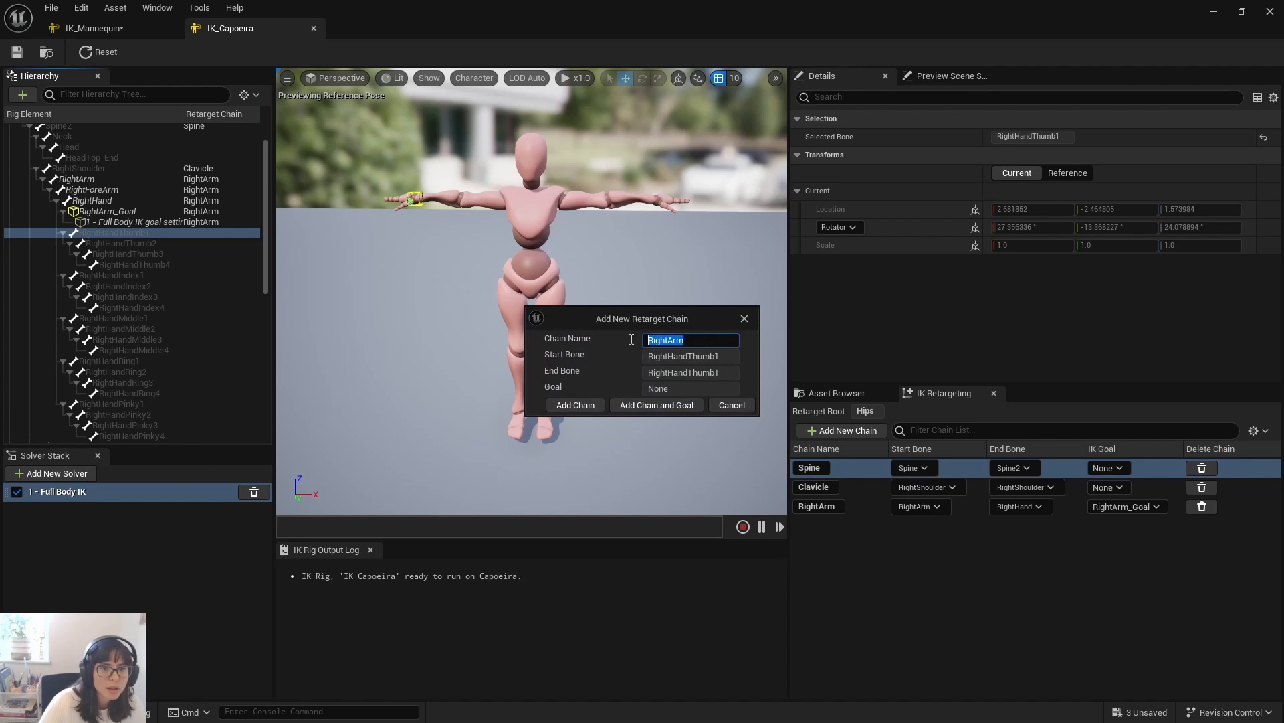
pyautogui.press('End')
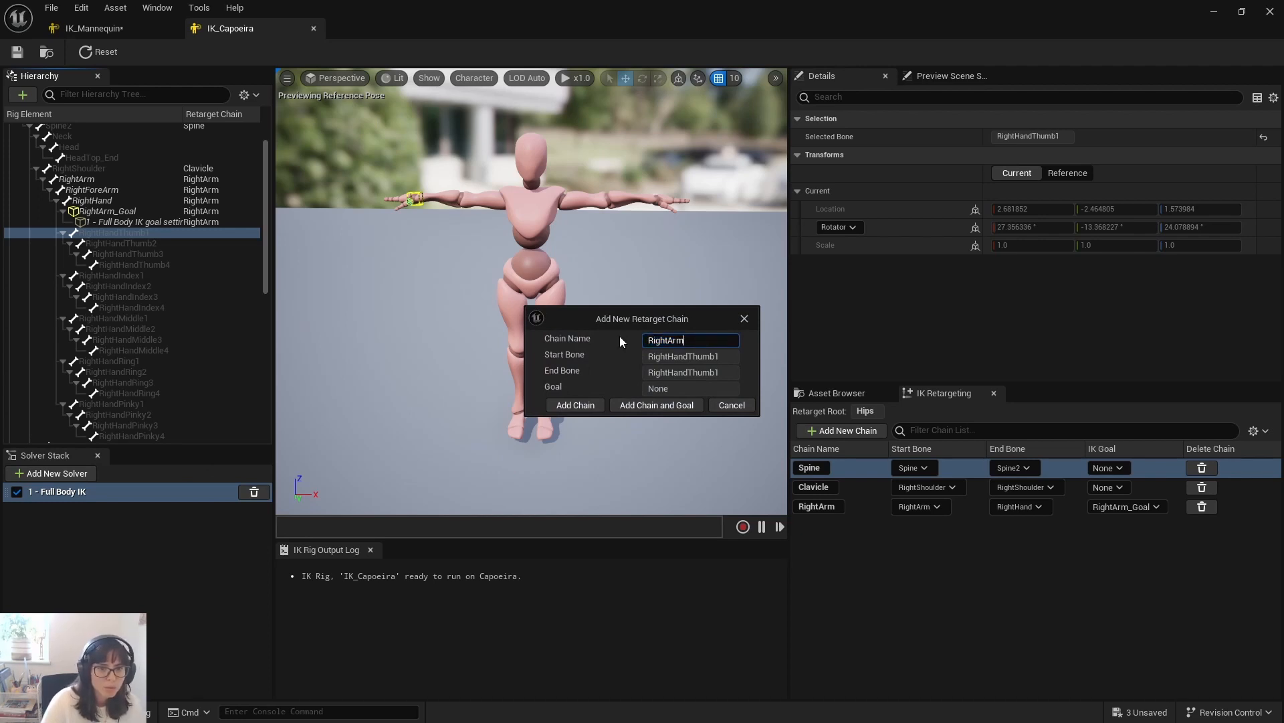
pyautogui.press('BackSpace')
pyautogui.press('BackSpace')
pyautogui.press('BackSpace')
pyautogui.write('Thumb')
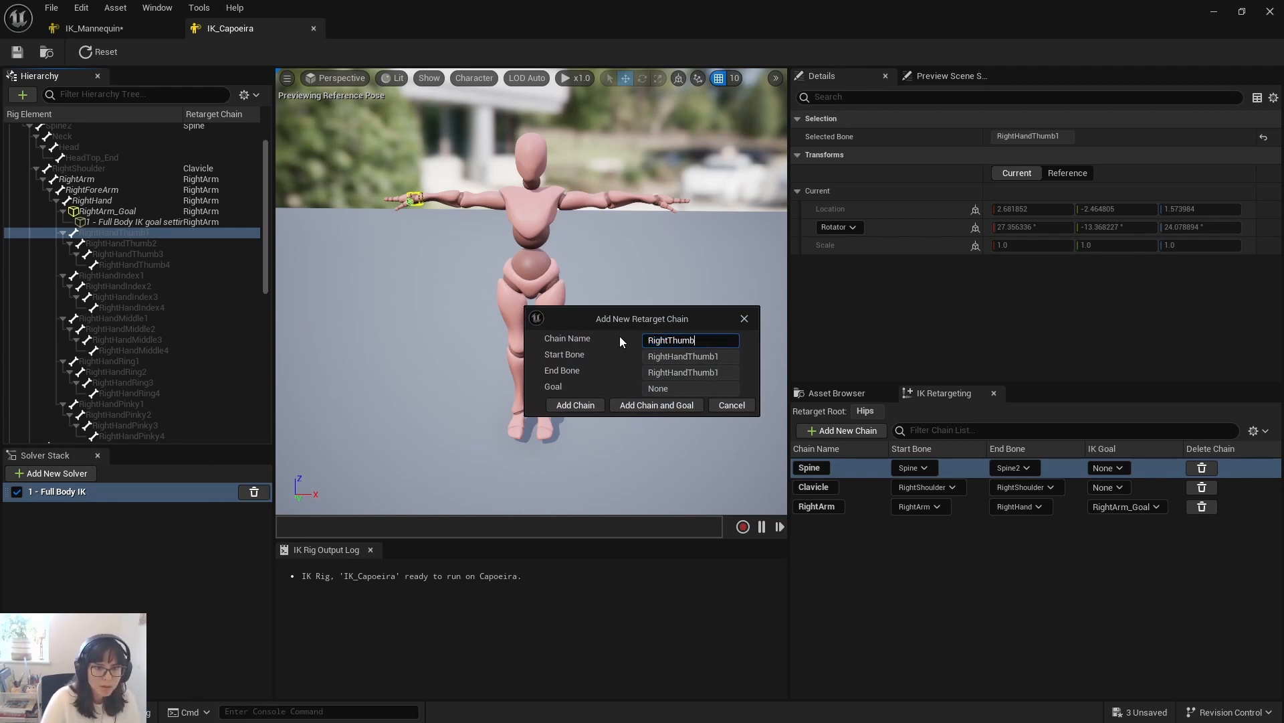
pyautogui.write('Metacarpal')
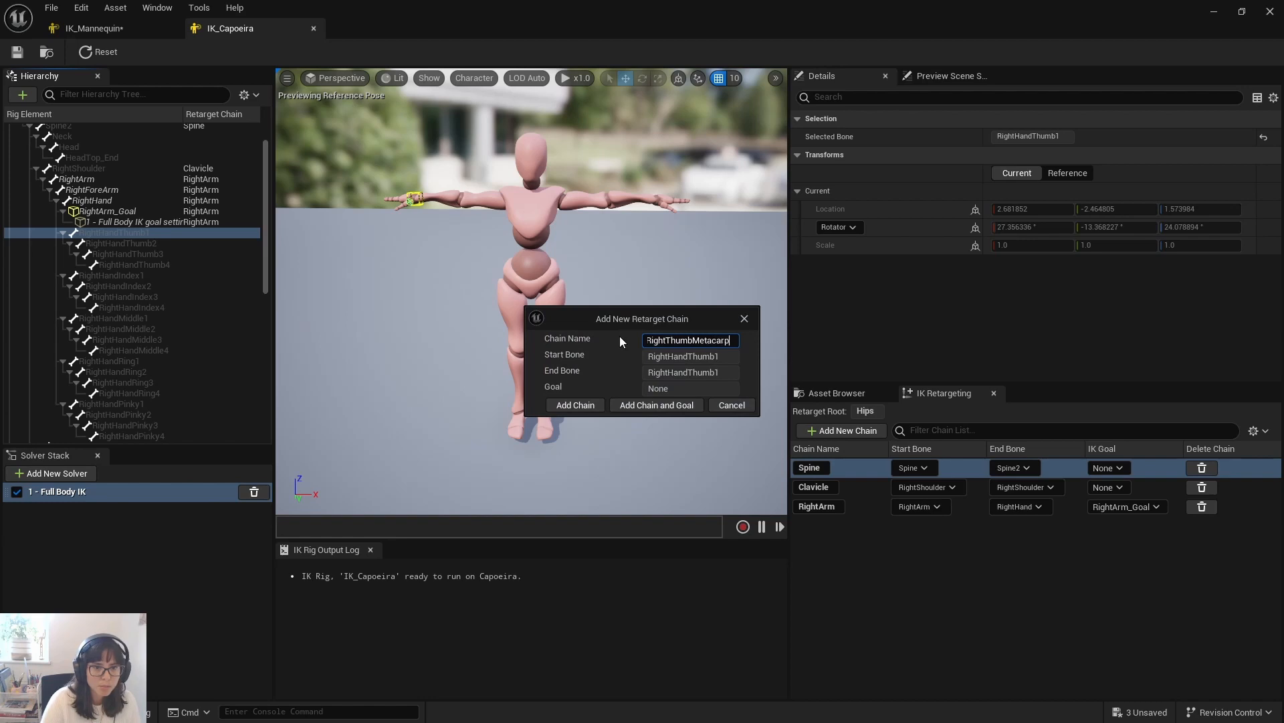
pyautogui.click(594, 403)
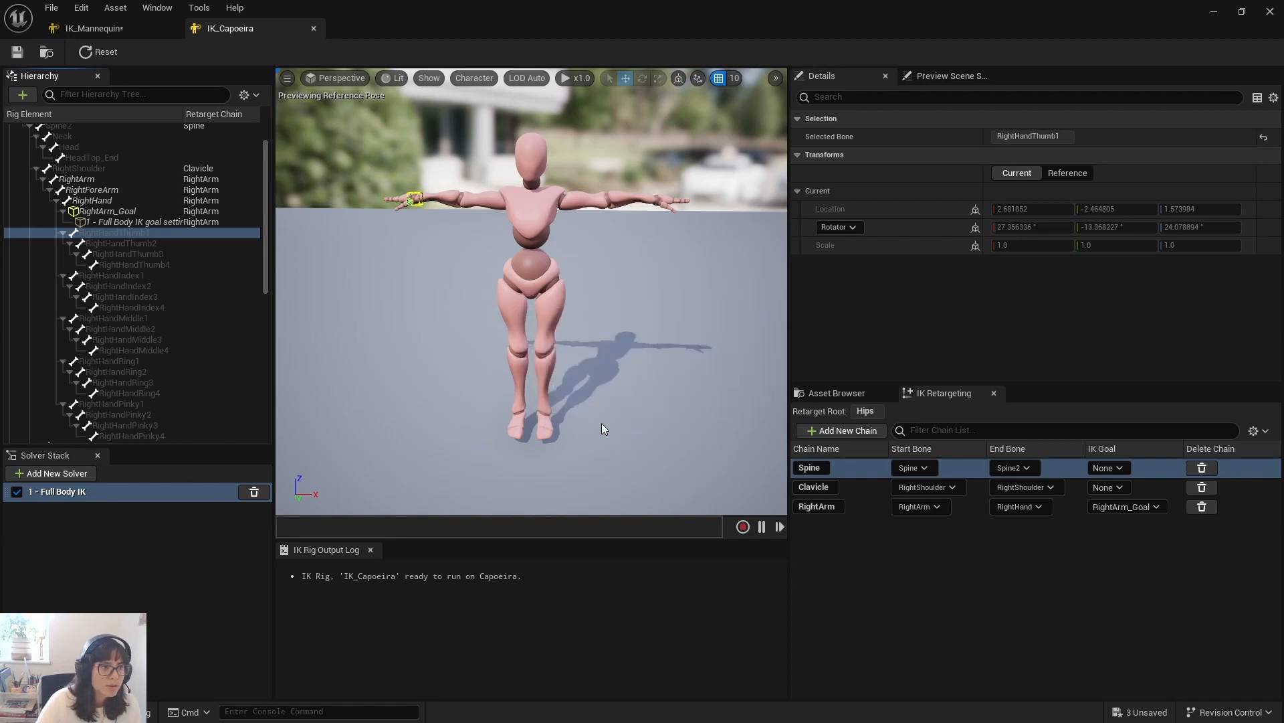
# Step: Add a RightThumb retarget chain without a goal, running from RightHandThumb2 to RightHandThumb4
pyautogui.click(138, 243)
pyautogui.keyDown('shift'); pyautogui.click(151, 263); pyautogui.keyUp('shift')
pyautogui.rightClick(150, 258)
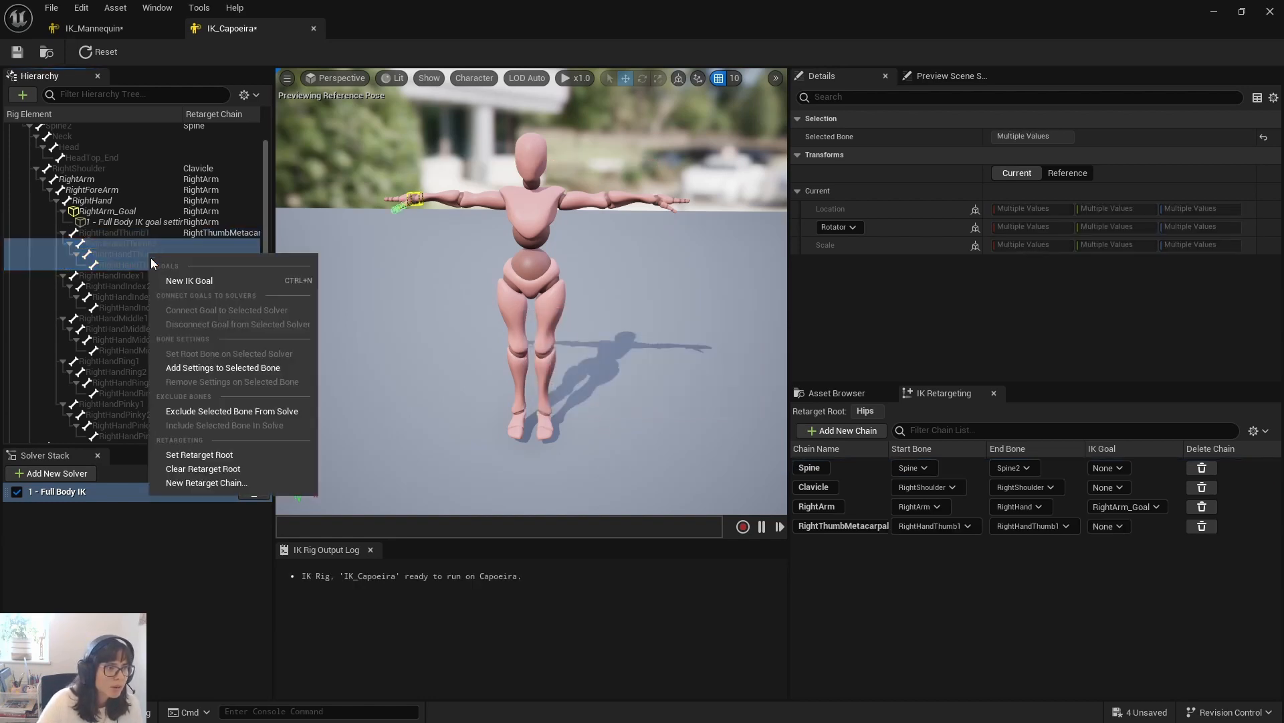
pyautogui.click(214, 480)
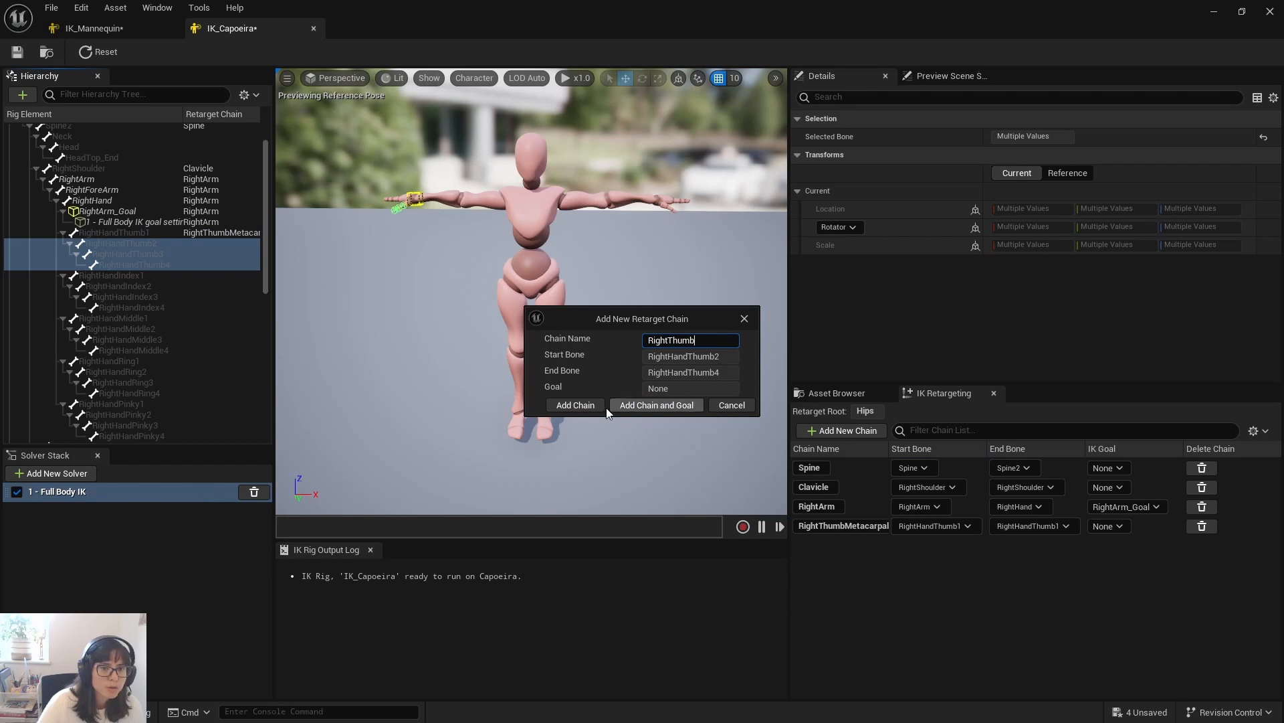
pyautogui.click(576, 406)
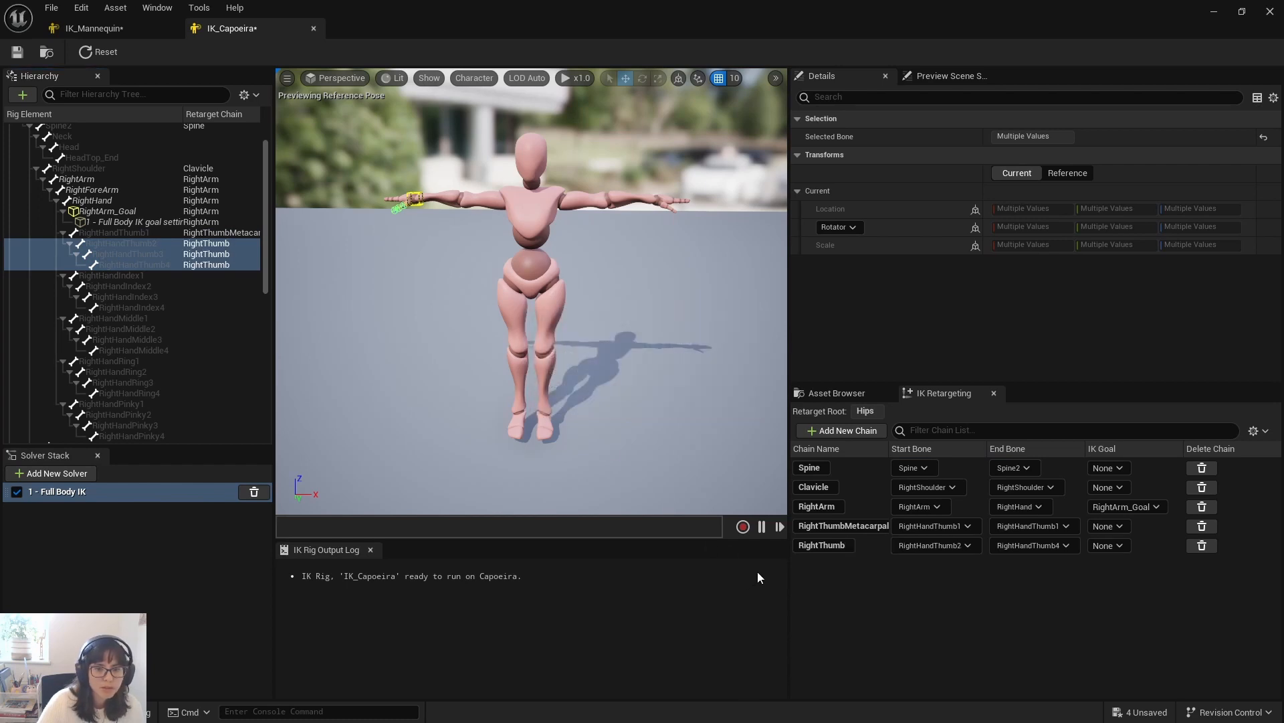
# Step: Add a retarget chain named RightIndex without a goal to the RightHandIndex1 bone
pyautogui.click(131, 275)
pyautogui.scroll(-2, 133, 274)
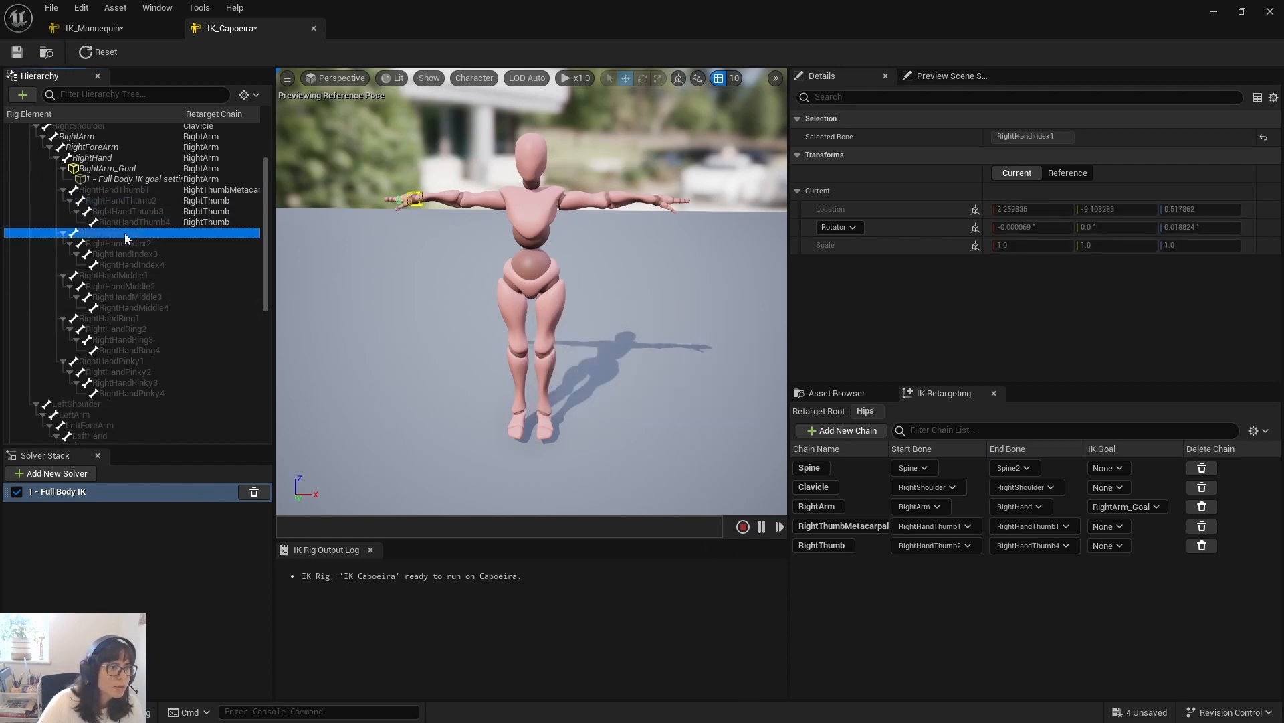
pyautogui.rightClick(124, 233)
pyautogui.click(172, 463)
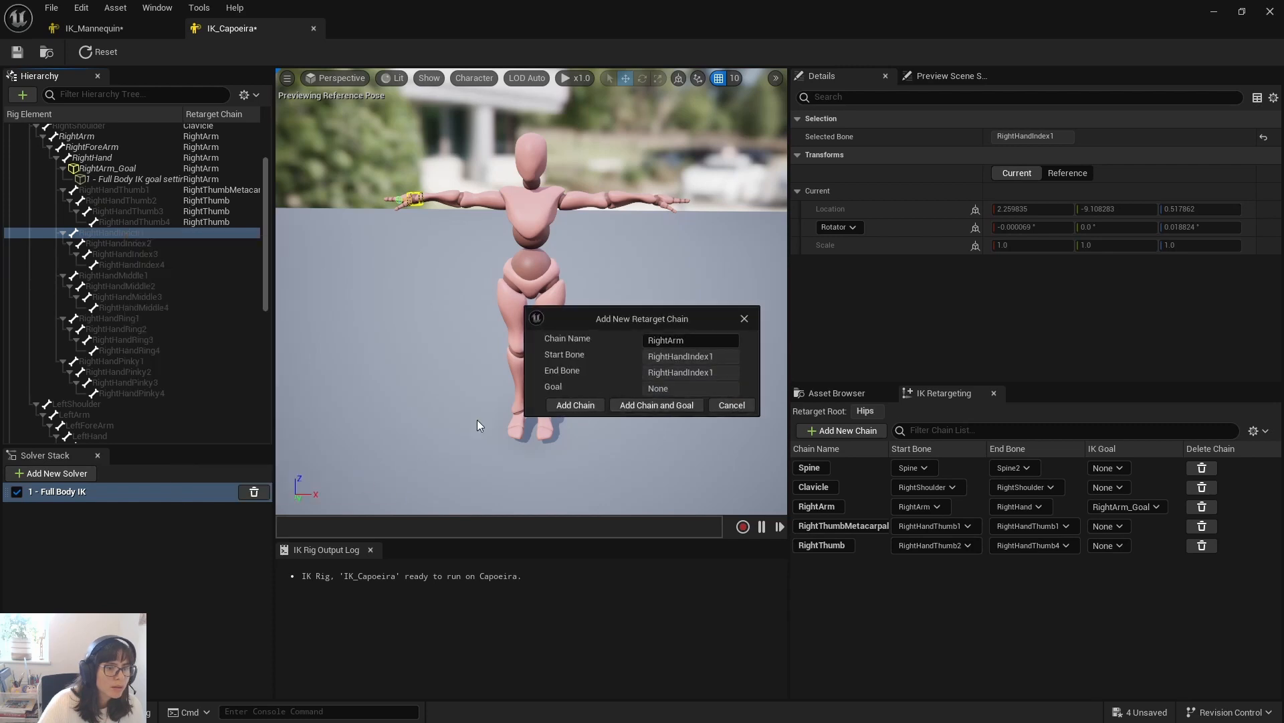
pyautogui.press('End')
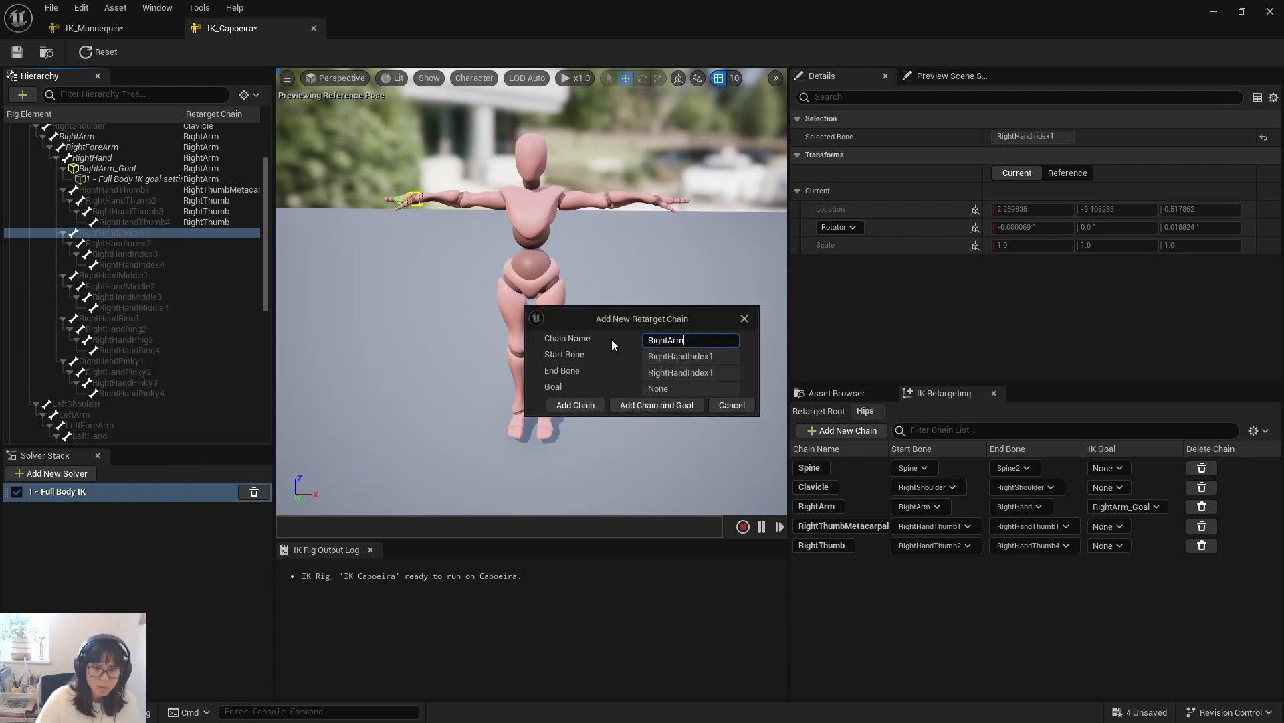
pyautogui.press('BackSpace')
pyautogui.press('BackSpace')
pyautogui.press('BackSpace')
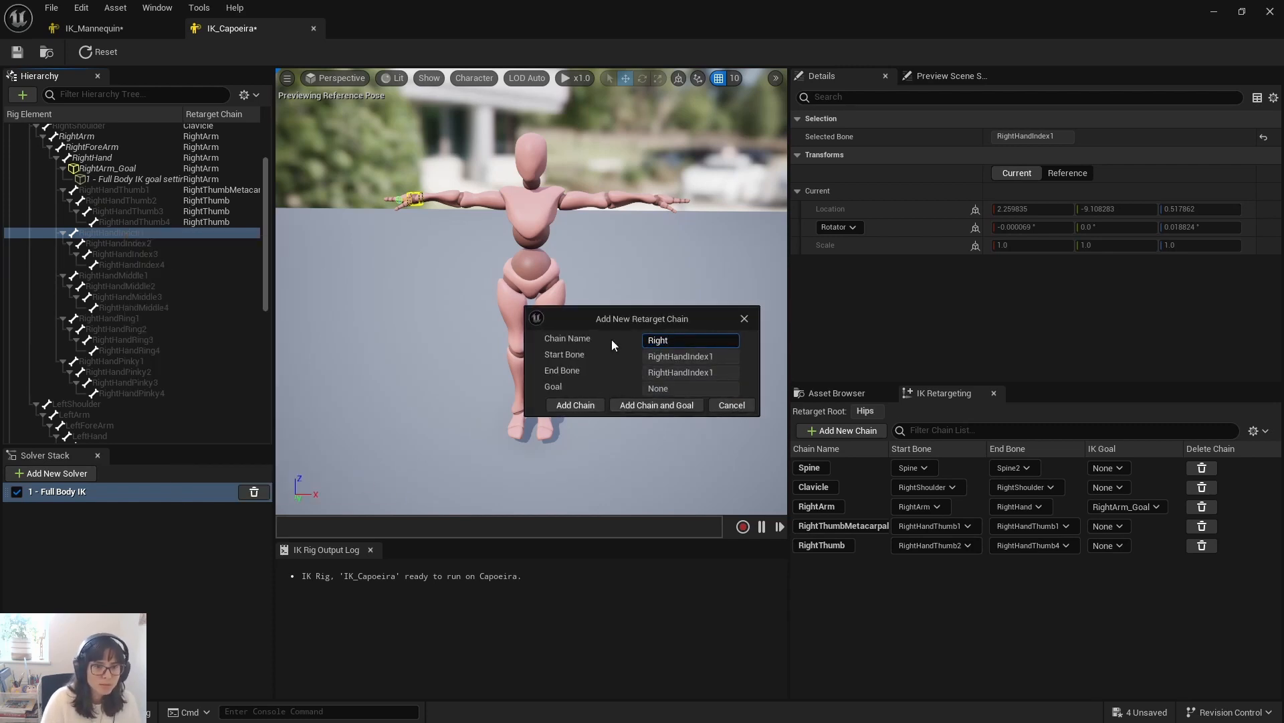
pyautogui.write('Index')
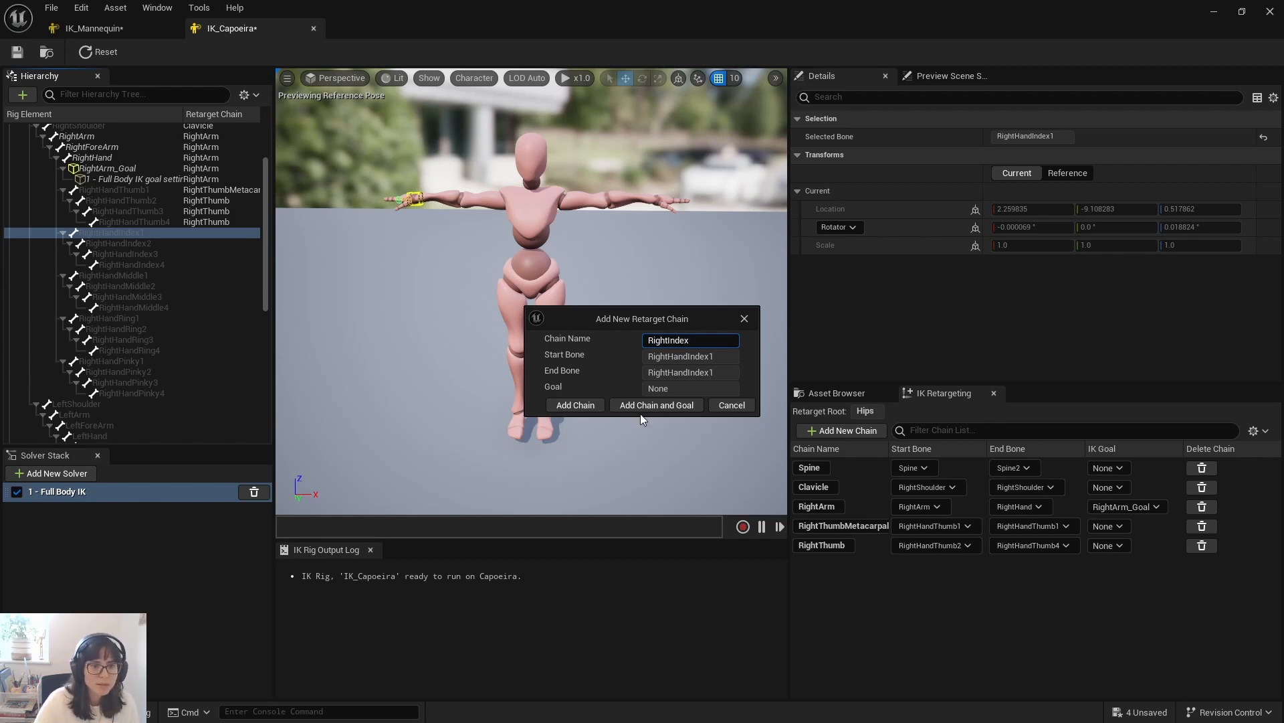
pyautogui.click(572, 406)
# Step: Add another retarget chain named RightIndex without a goal, running from RightHandIndex2 to RightHandIndex4
pyautogui.click(118, 244)
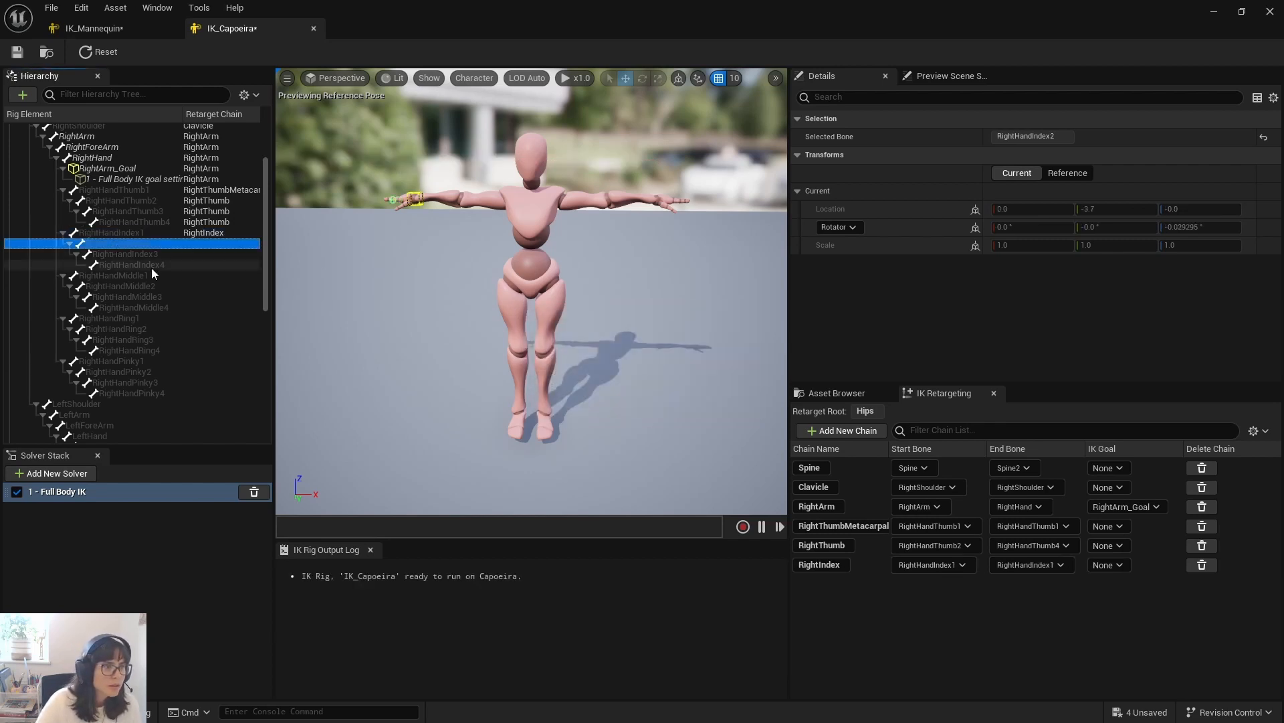
pyautogui.keyDown('shift'); pyautogui.click(152, 266); pyautogui.keyUp('shift')
pyautogui.rightClick(152, 267)
pyautogui.click(207, 496)
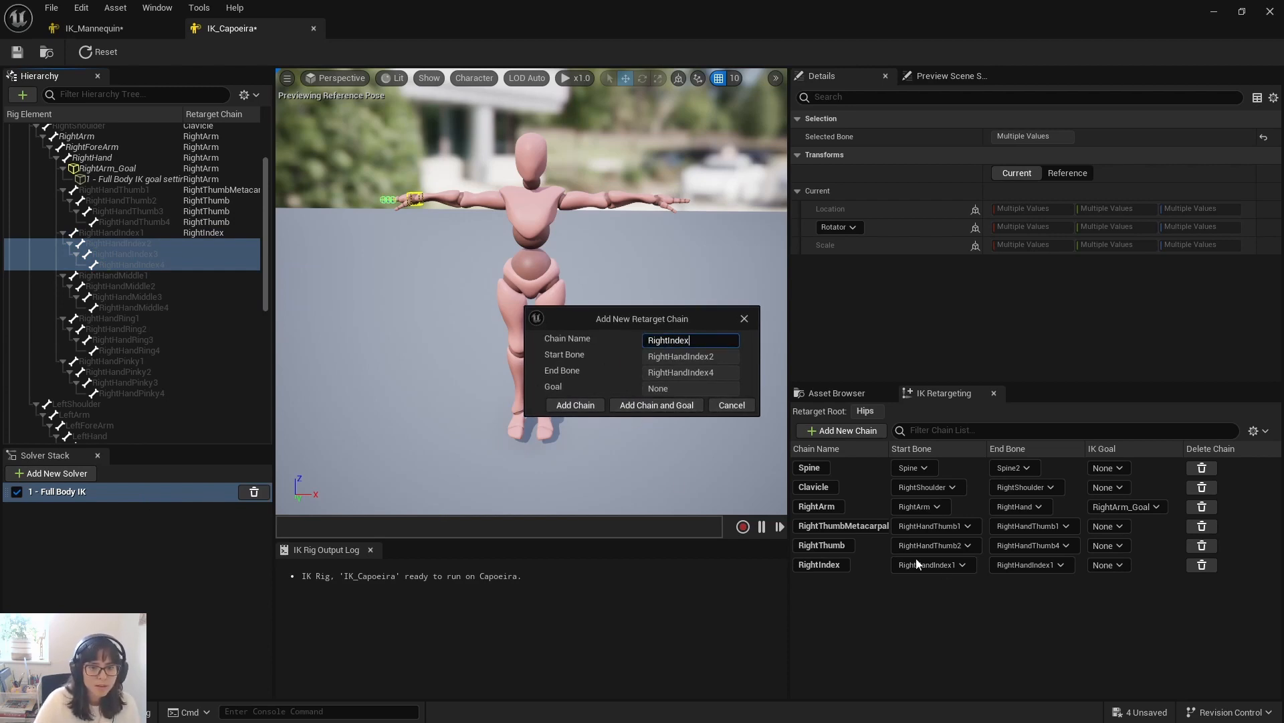
pyautogui.click(587, 406)
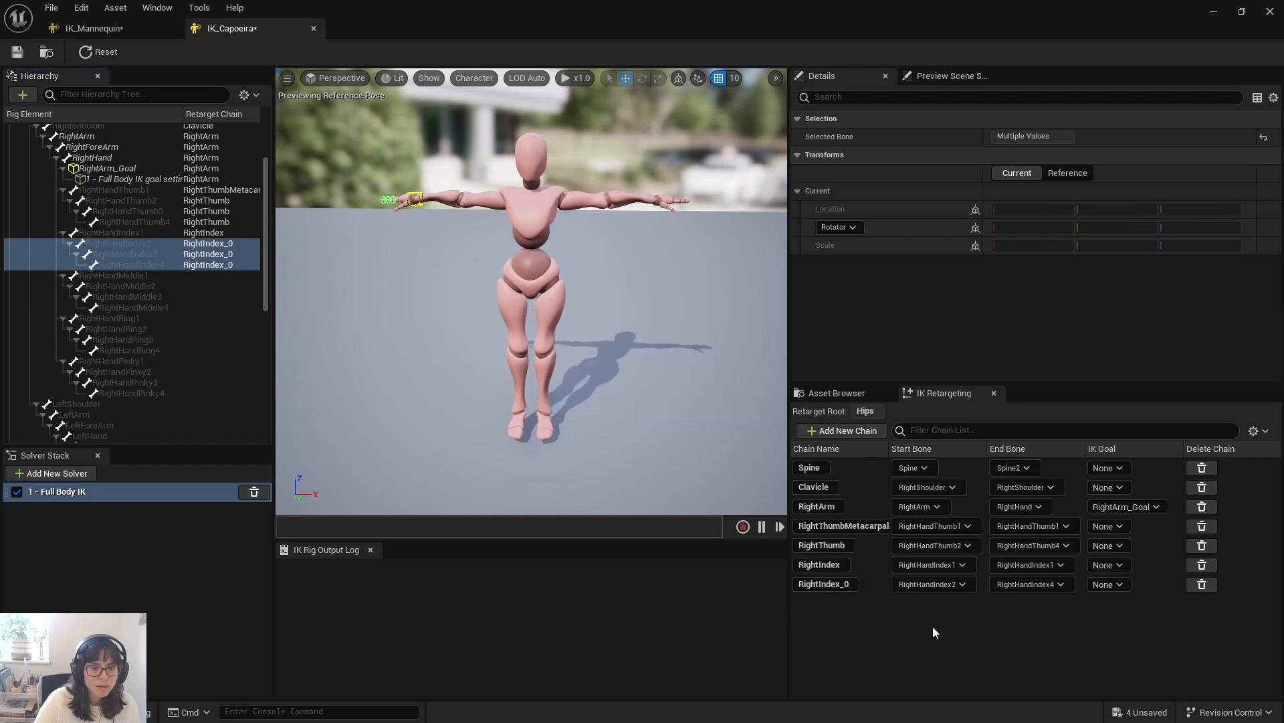
# Step: Rename the RightHandIndex1 chain to RightIndexMetacarpal and the RightHandIndex2 to RightHandIndex4 chain to RightIndex
pyautogui.click(841, 566)
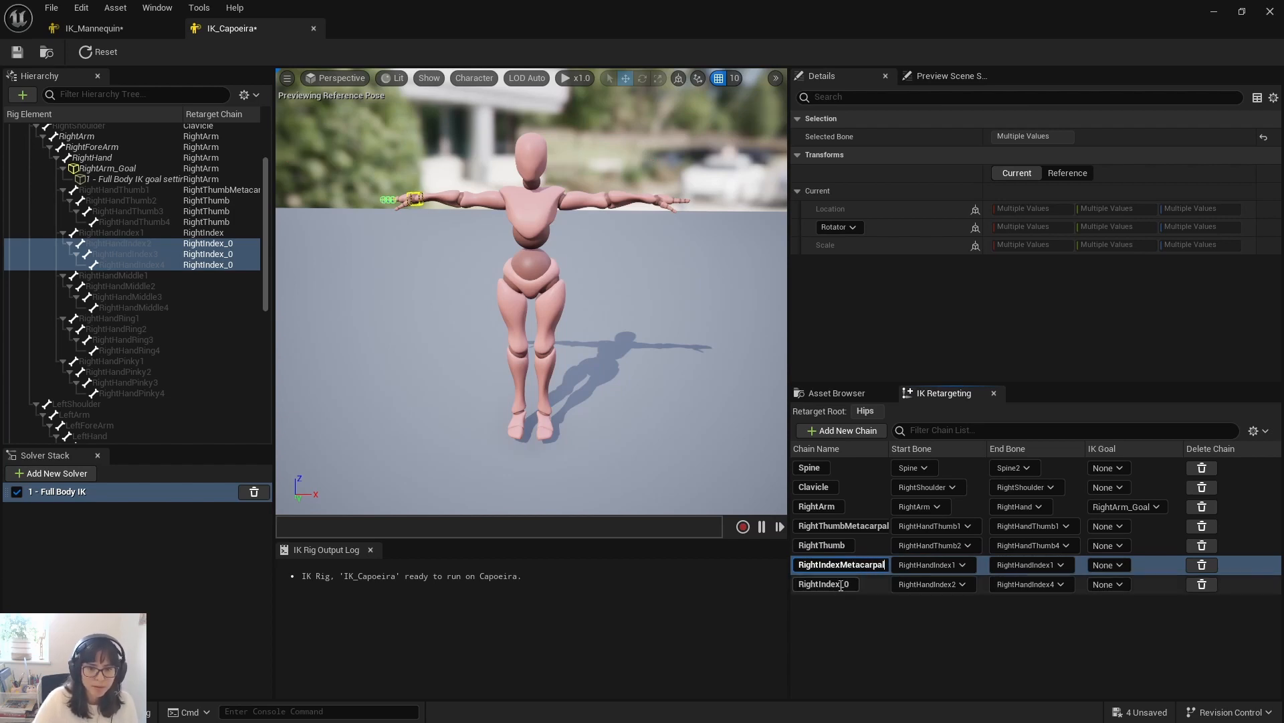
pyautogui.click(850, 584)
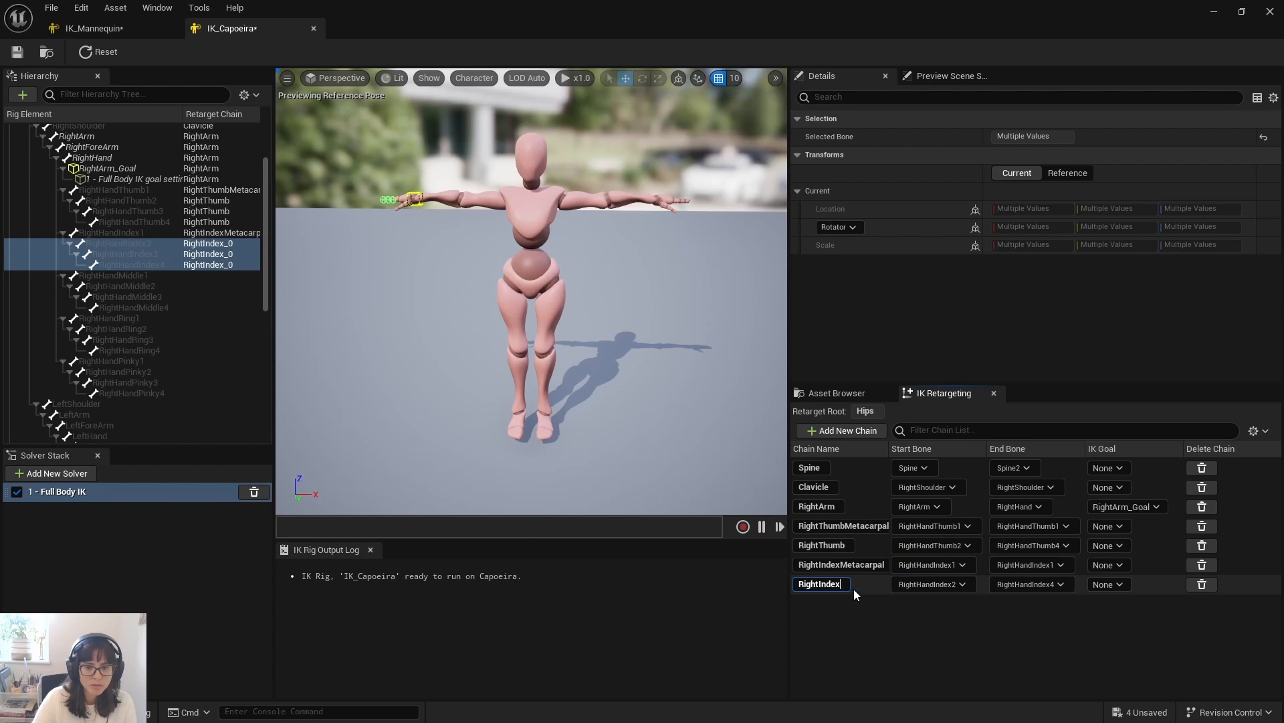
# Step: Check the metacarpal chain names in IK_Mannequin, then add a RightMiddleMetacarpal chain without a goal to RightHandMiddle1, with the first ring and pinky bones also selected
pyautogui.click(92, 29)
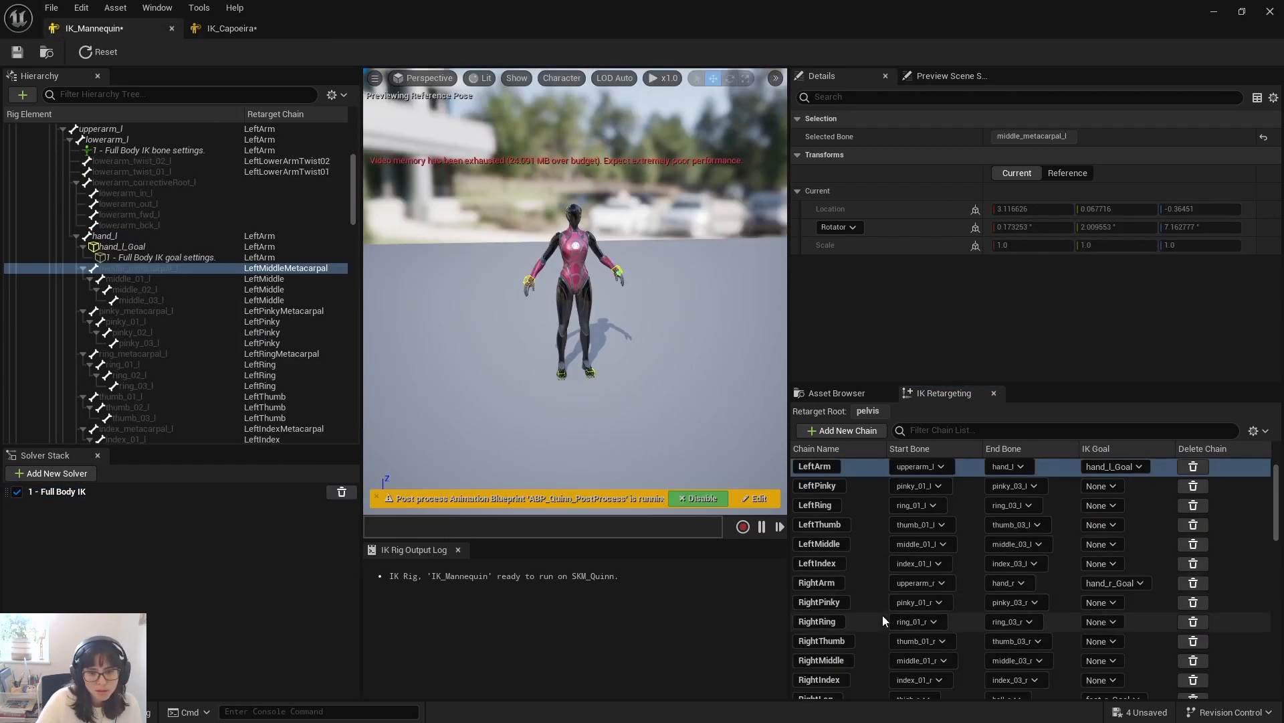
pyautogui.scroll(-10, 881, 615)
pyautogui.scroll(-5, 880, 624)
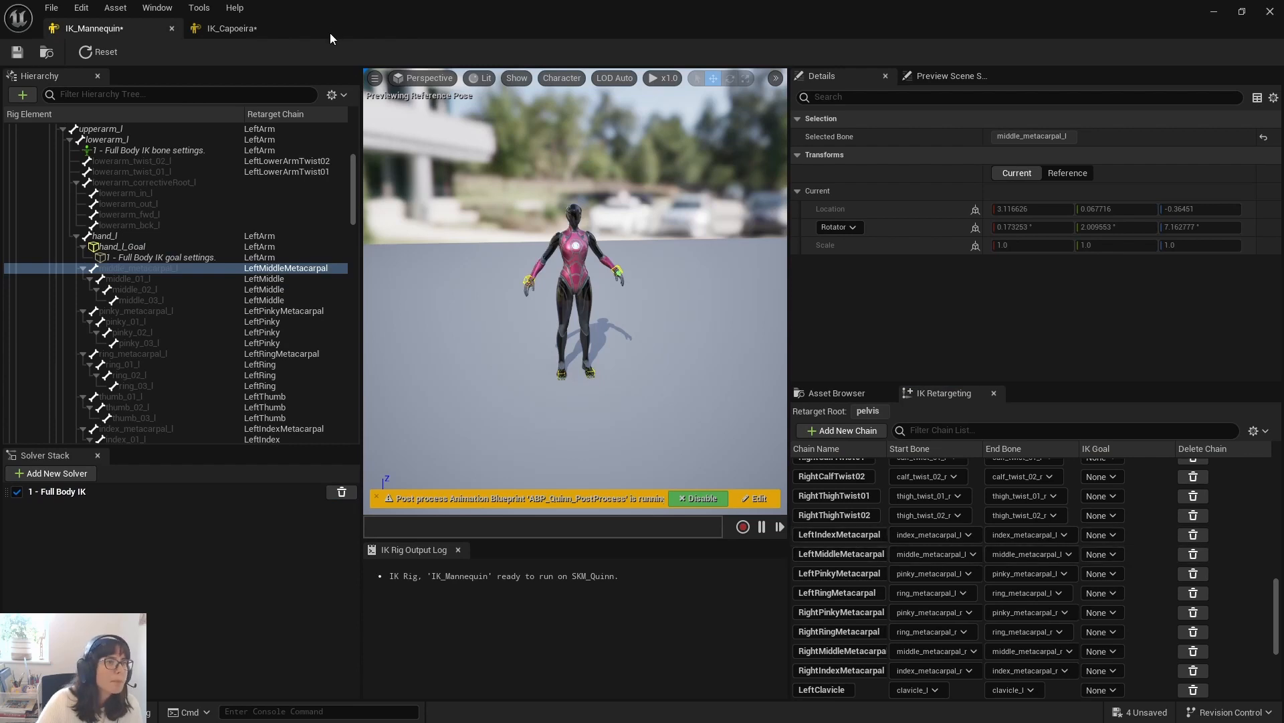
pyautogui.click(267, 28)
pyautogui.click(133, 277)
pyautogui.rightClick(139, 278)
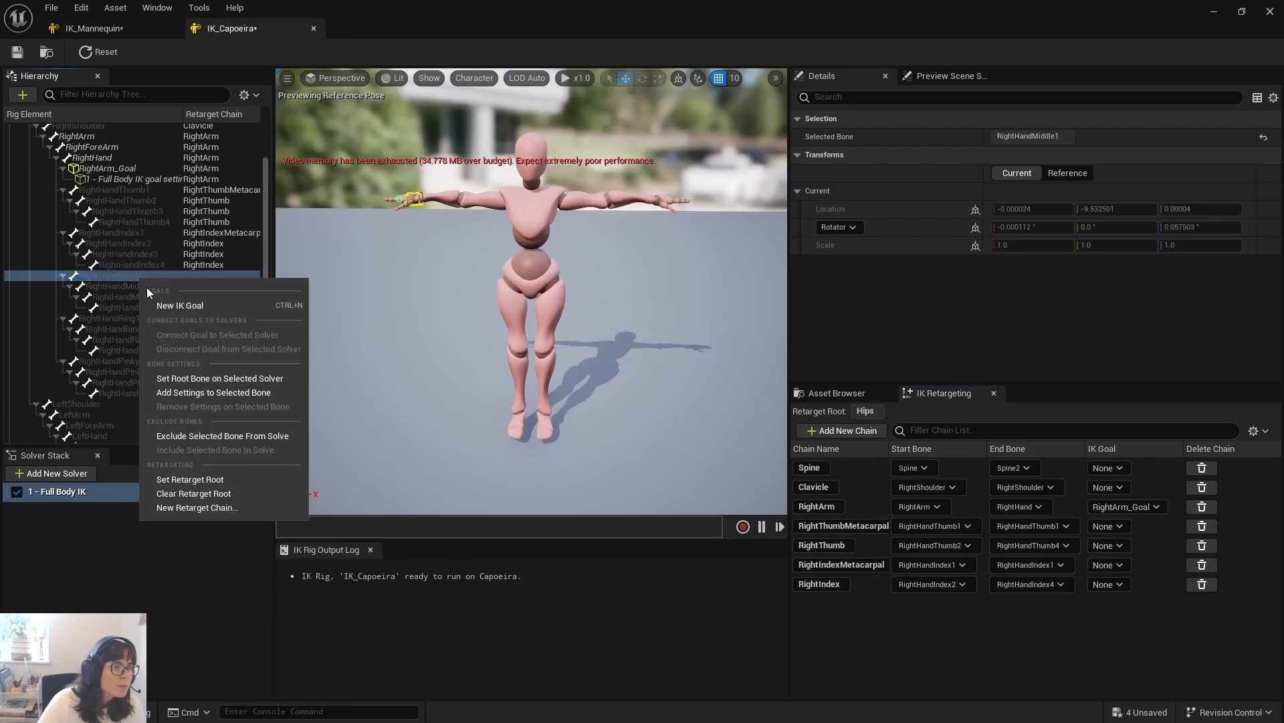
pyautogui.click(113, 318)
pyautogui.keyDown('ctrl'); pyautogui.click(126, 320); pyautogui.keyUp('ctrl')
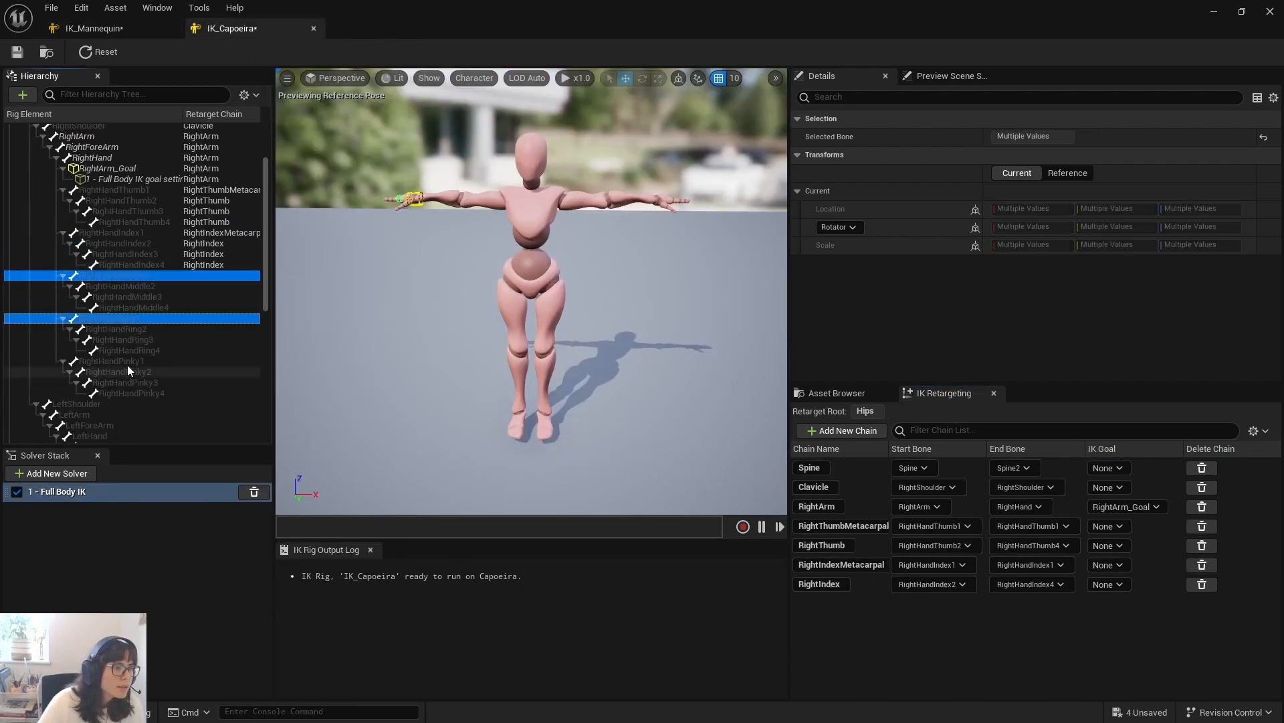
pyautogui.keyDown('ctrl'); pyautogui.click(130, 362); pyautogui.keyUp('ctrl')
pyautogui.rightClick(134, 363)
pyautogui.click(218, 594)
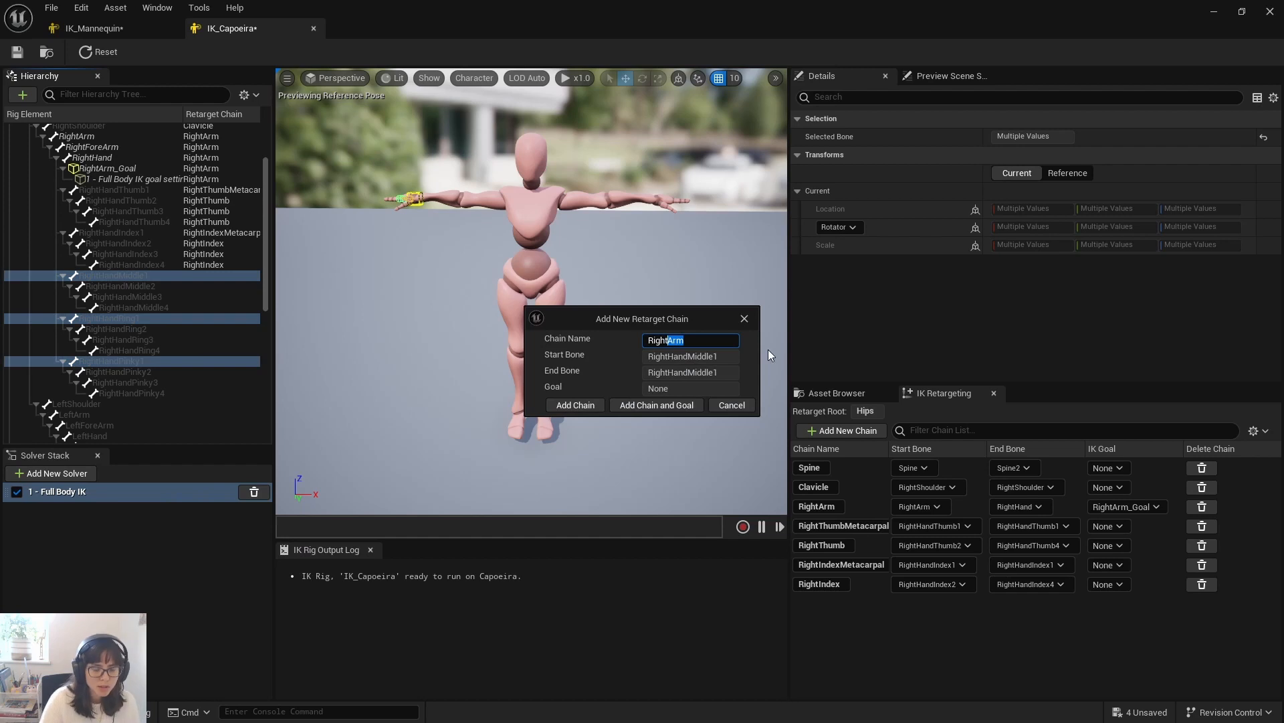
pyautogui.write('MiddleMeta')
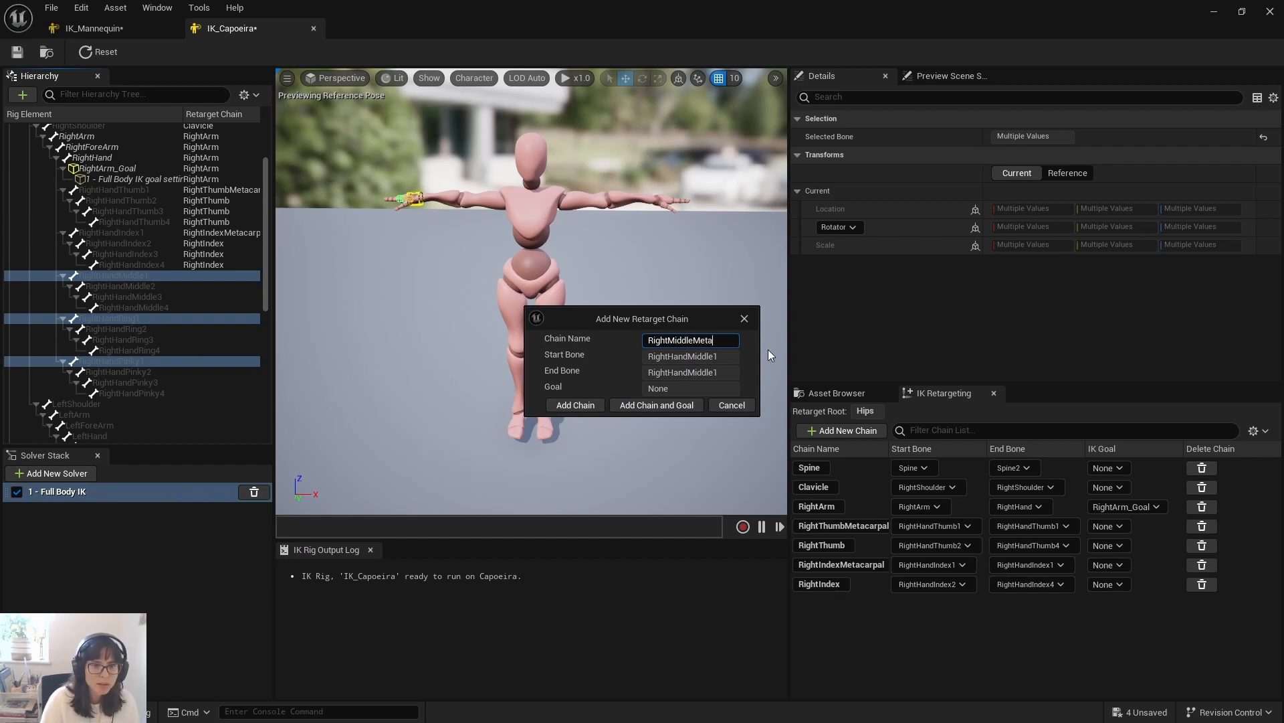
pyautogui.write('carpal')
pyautogui.click(574, 404)
# Step: Add the RightRingMetacarpal chain on RightHandRing1 and the RightPinkyMetacarpal chain on RightHandPinky1, both without goals
pyautogui.click(586, 404)
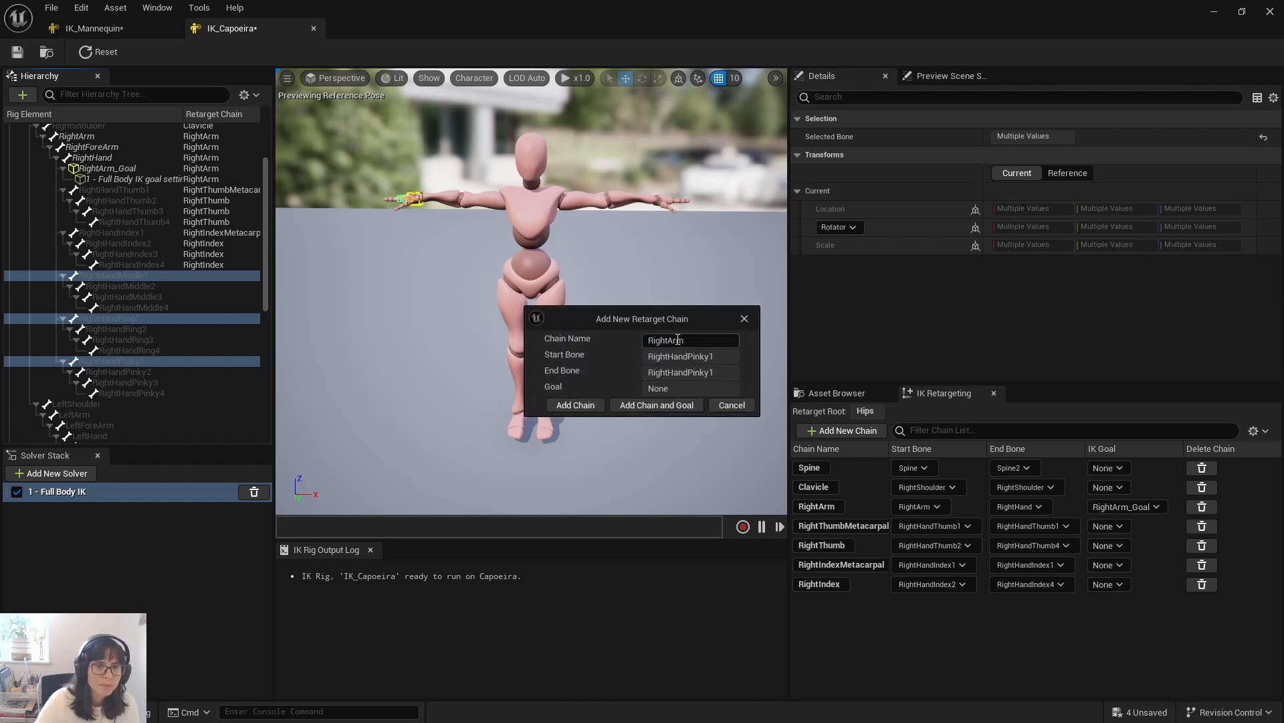
pyautogui.moveTo(668, 342); pyautogui.dragTo(709, 342)
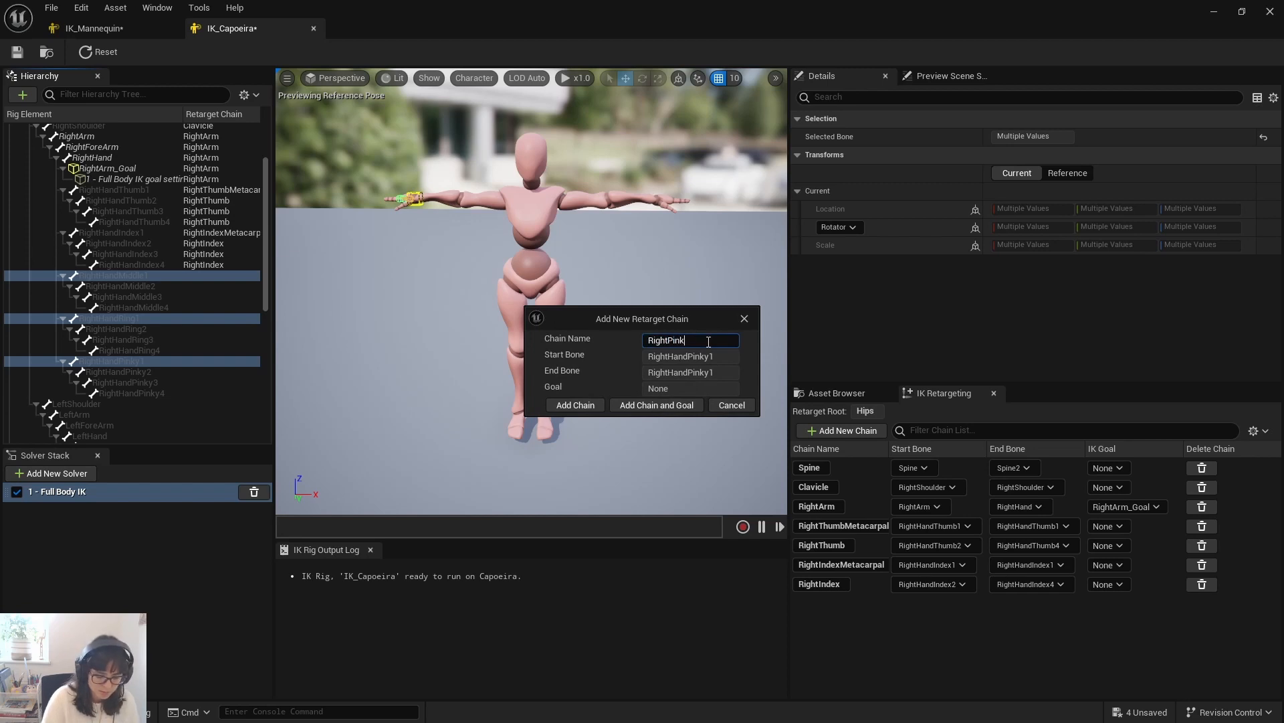
pyautogui.write('PinkyMetacarpal')
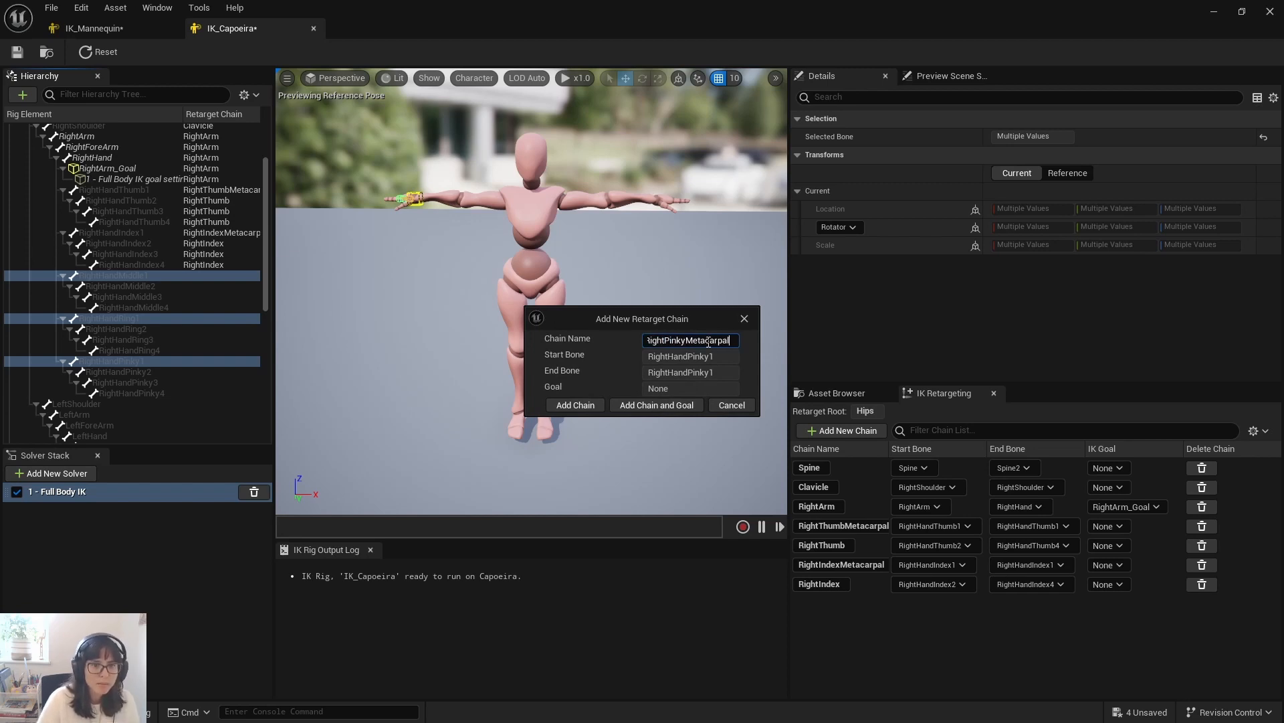
pyautogui.click(585, 405)
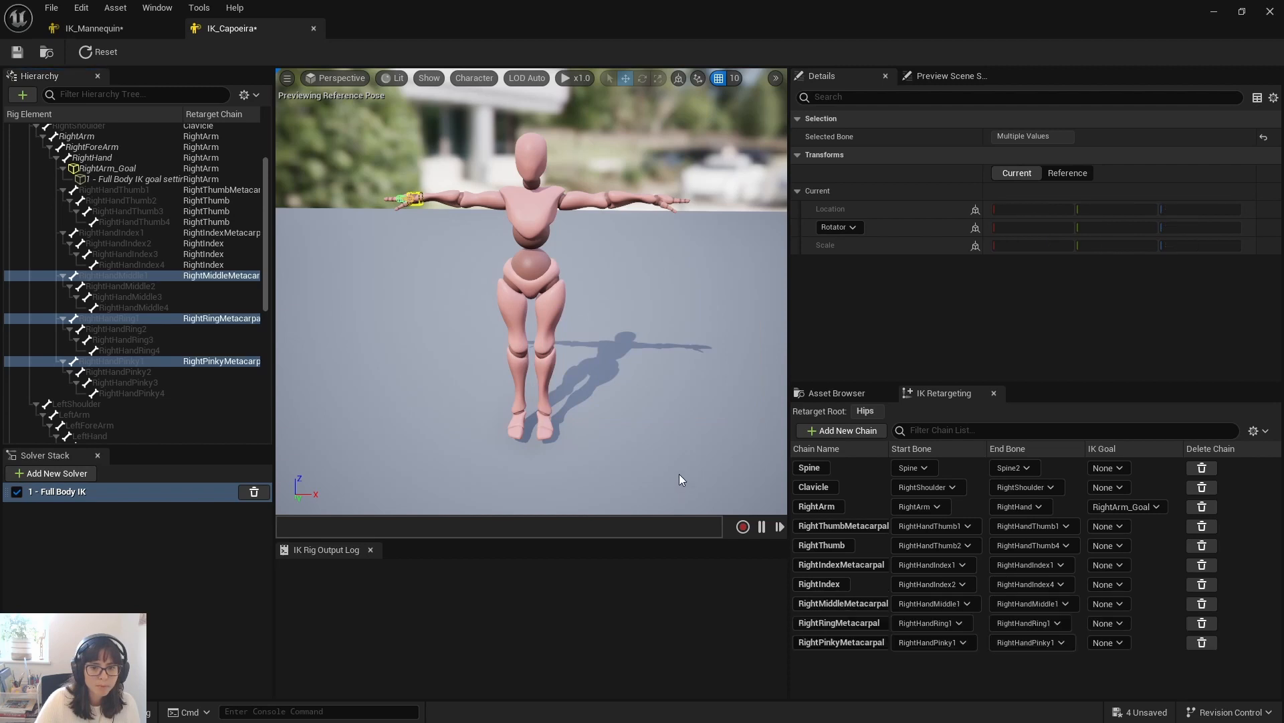
# Step: Add a RightMiddle retarget chain without a goal, running from RightHandMiddle2 to RightHandMiddle4
pyautogui.click(141, 284)
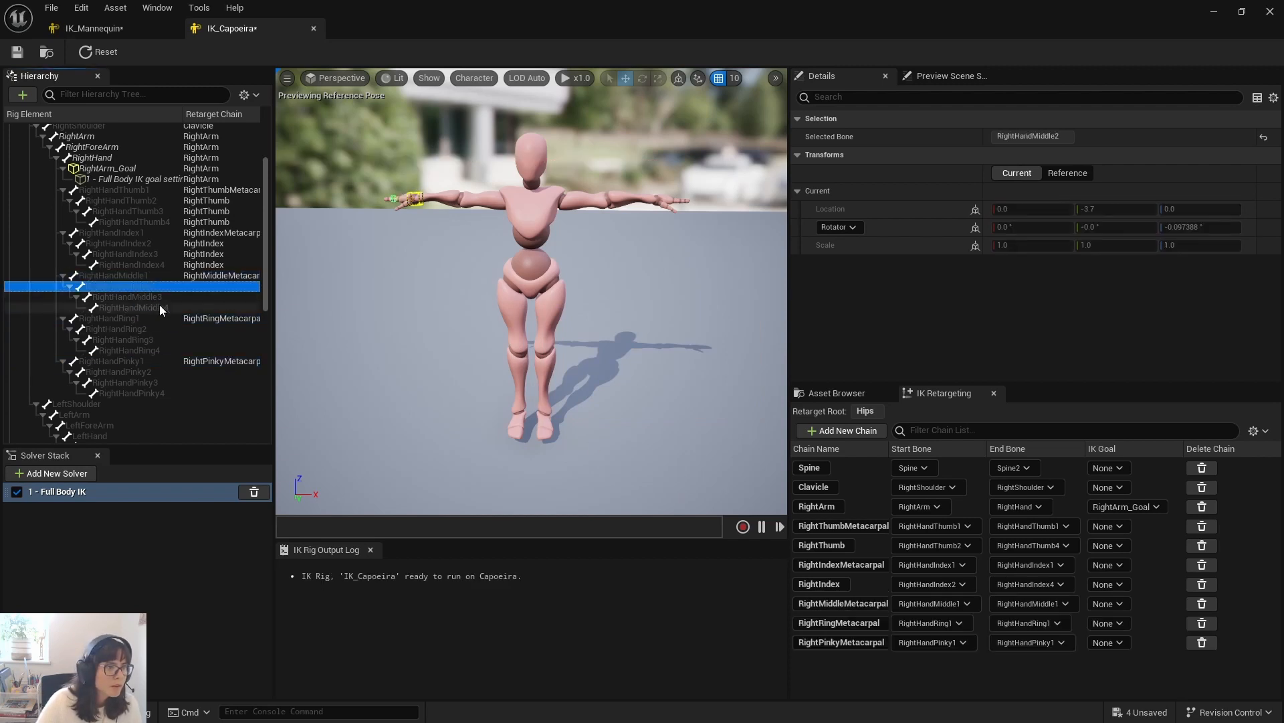
pyautogui.keyDown('shift'); pyautogui.click(159, 307); pyautogui.keyUp('shift')
pyautogui.rightClick(157, 303)
pyautogui.click(214, 531)
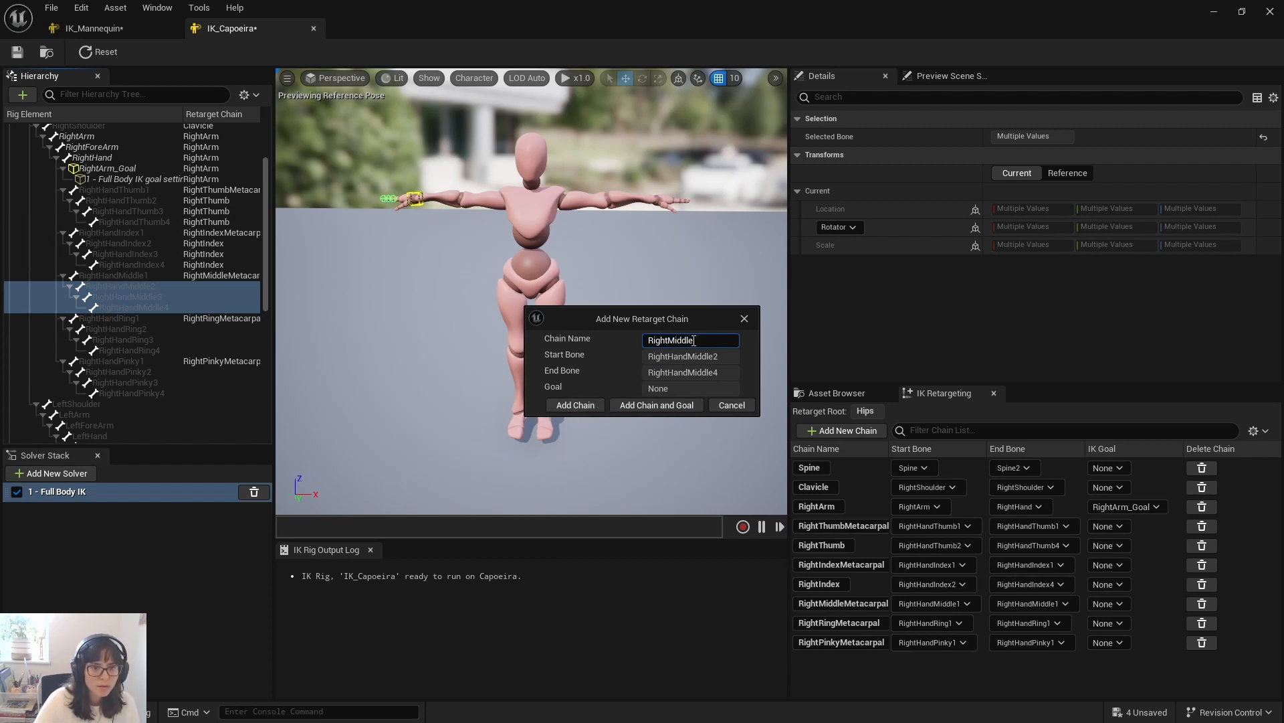
pyautogui.click(578, 406)
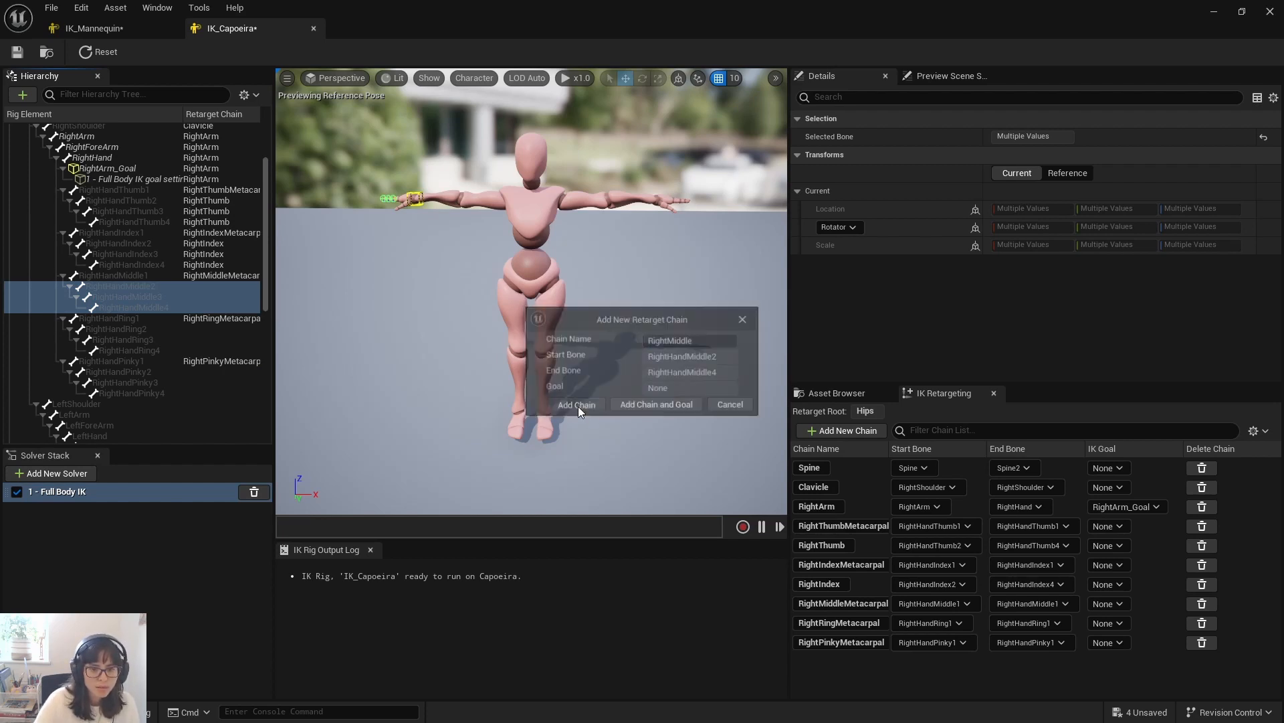
# Step: Add a RightRing retarget chain without a goal, running from RightHandRing2 to RightHandRing4
pyautogui.click(135, 329)
pyautogui.keyDown('shift'); pyautogui.click(142, 348); pyautogui.keyUp('shift')
pyautogui.rightClick(143, 348)
pyautogui.click(202, 578)
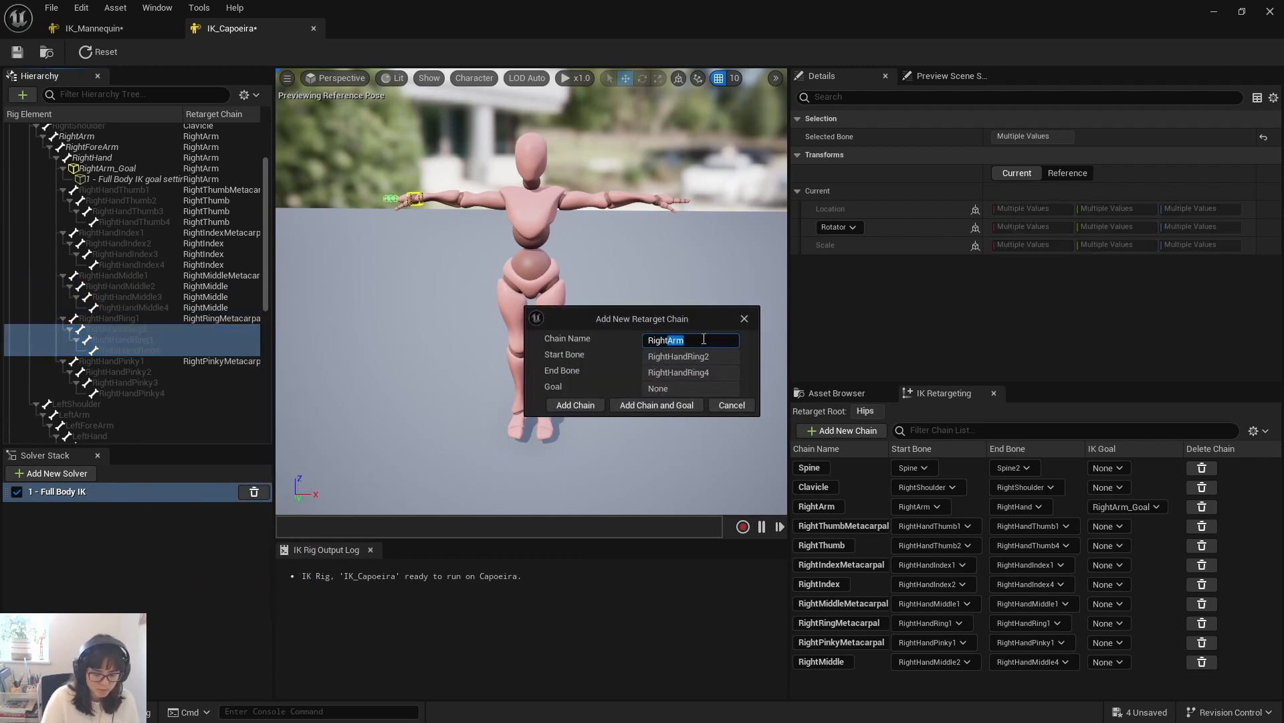
pyautogui.click(579, 404)
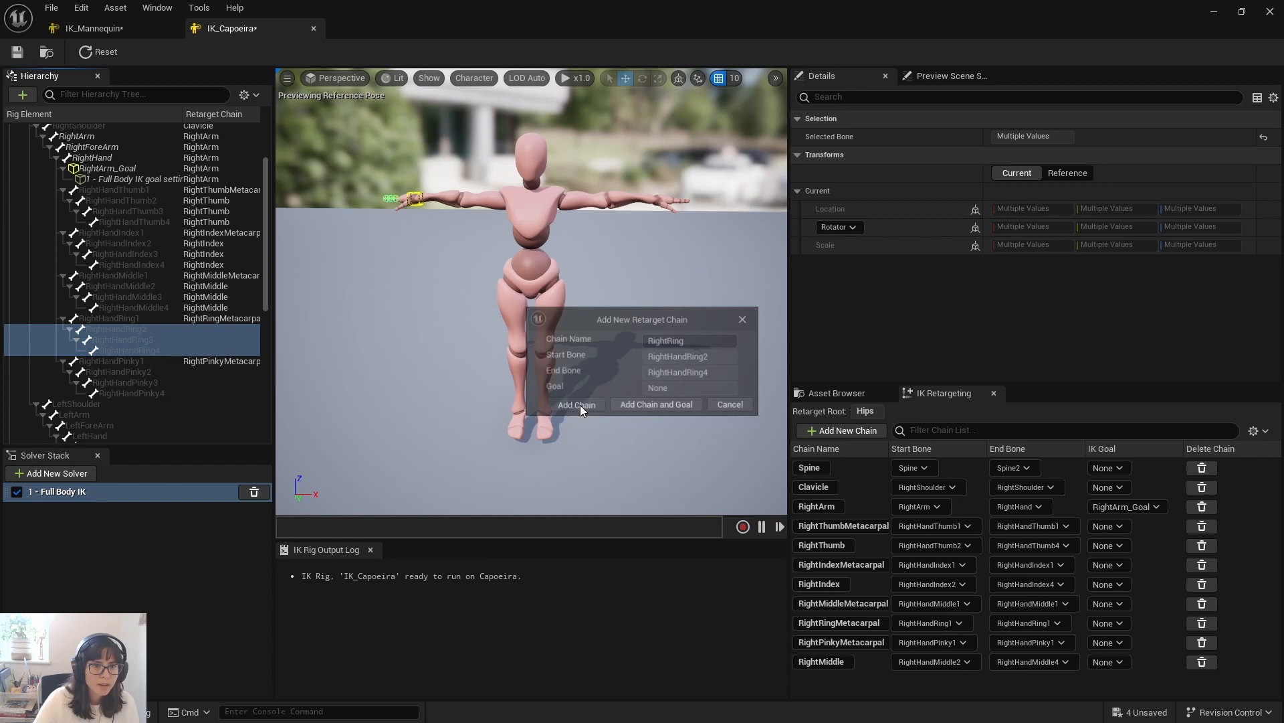
# Step: Add a RightPinky retarget chain without a goal, running from RightHandPinky2 to RightHandPinky4
pyautogui.click(147, 372)
pyautogui.keyDown('shift'); pyautogui.click(161, 393); pyautogui.keyUp('shift')
pyautogui.rightClick(161, 393)
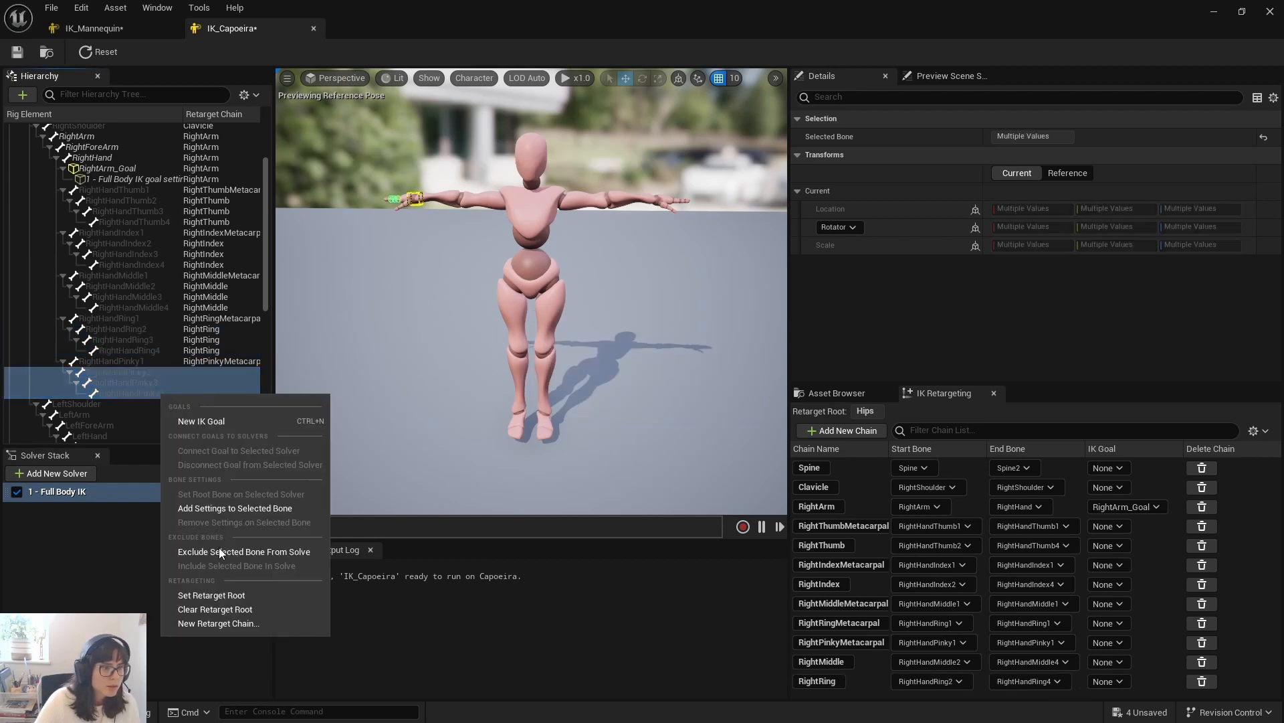
pyautogui.click(226, 624)
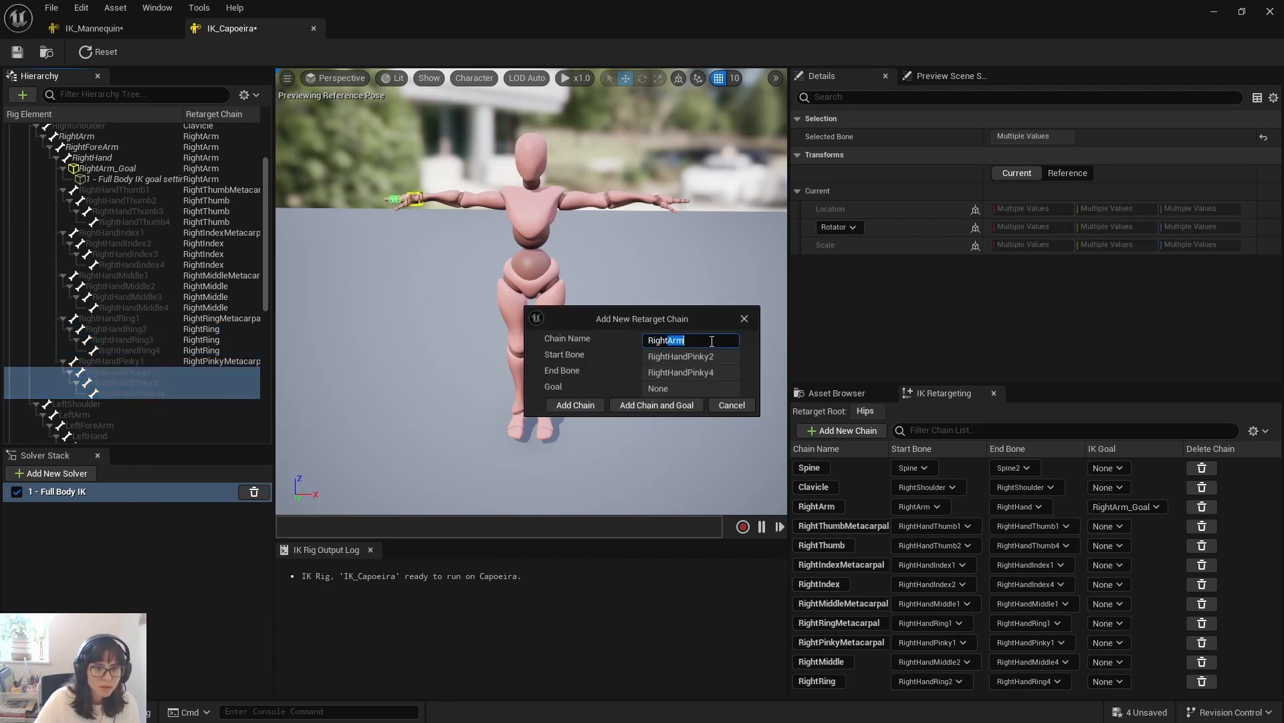
pyautogui.click(581, 402)
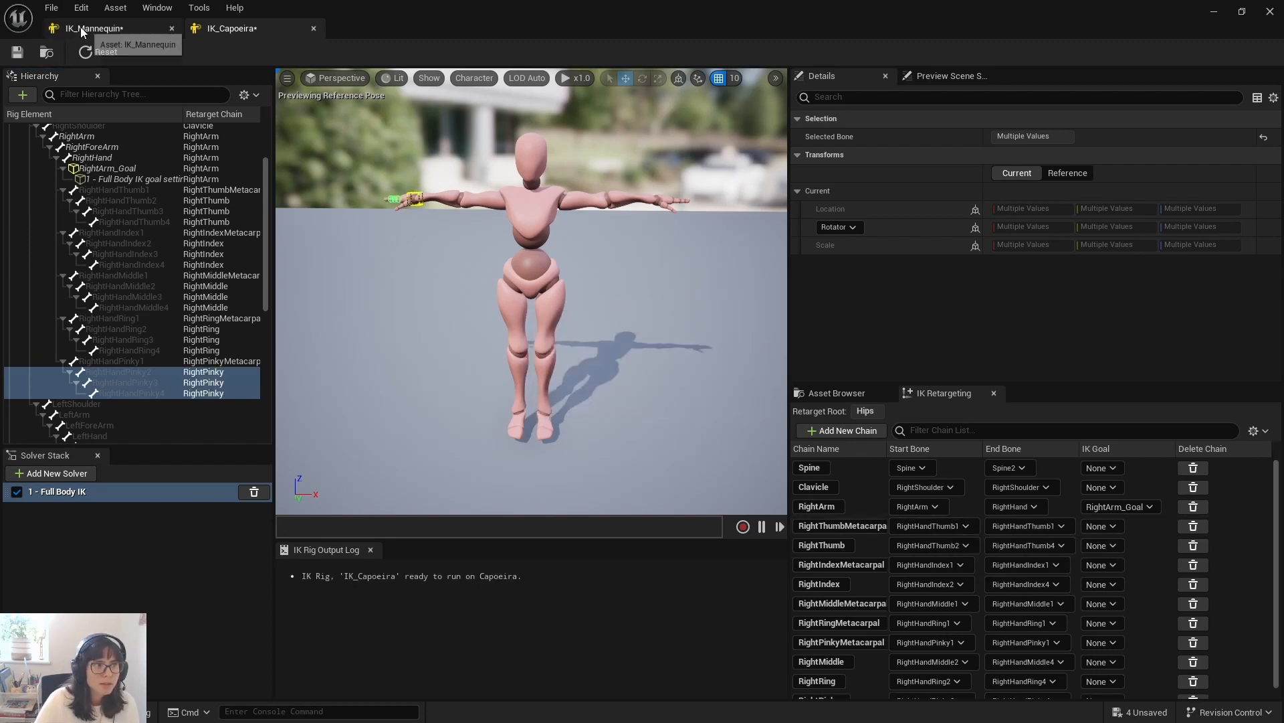
# Step: Compare the rest of IK_Mannequin's chain list with the shoulder and arm bones in the IK_Capoeira hierarchy
pyautogui.click(80, 27)
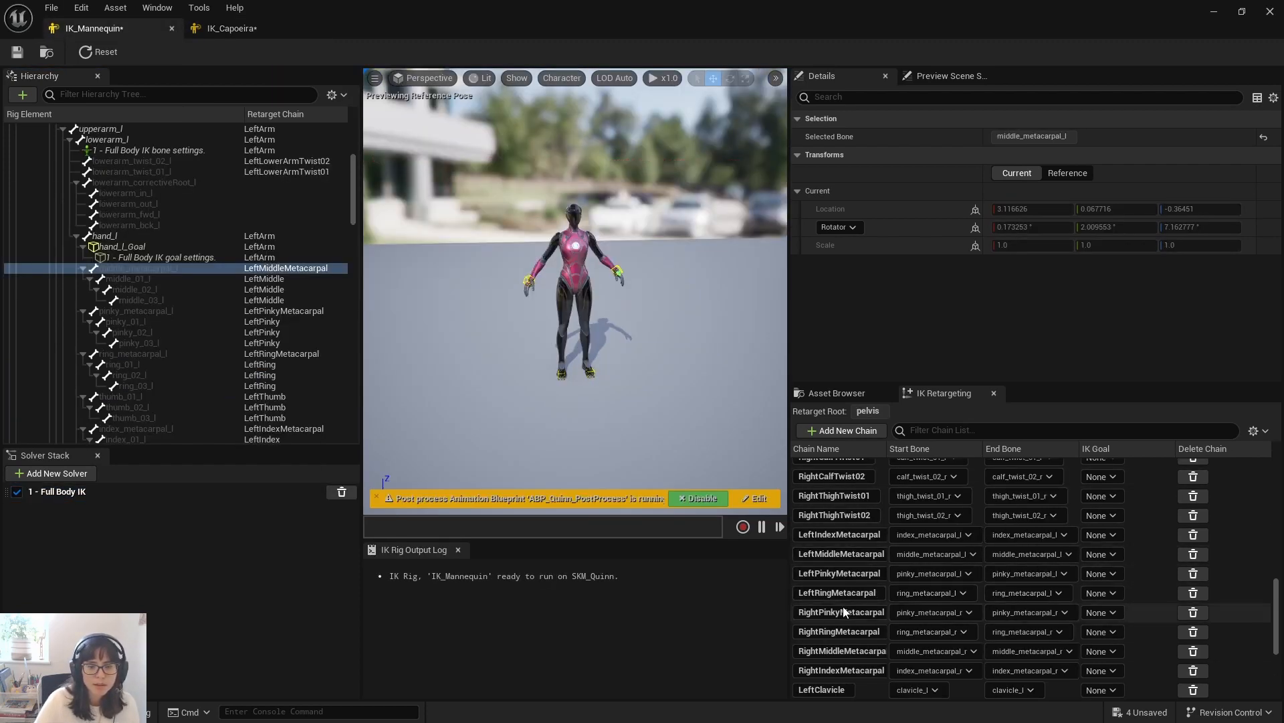
pyautogui.scroll(-5, 848, 614)
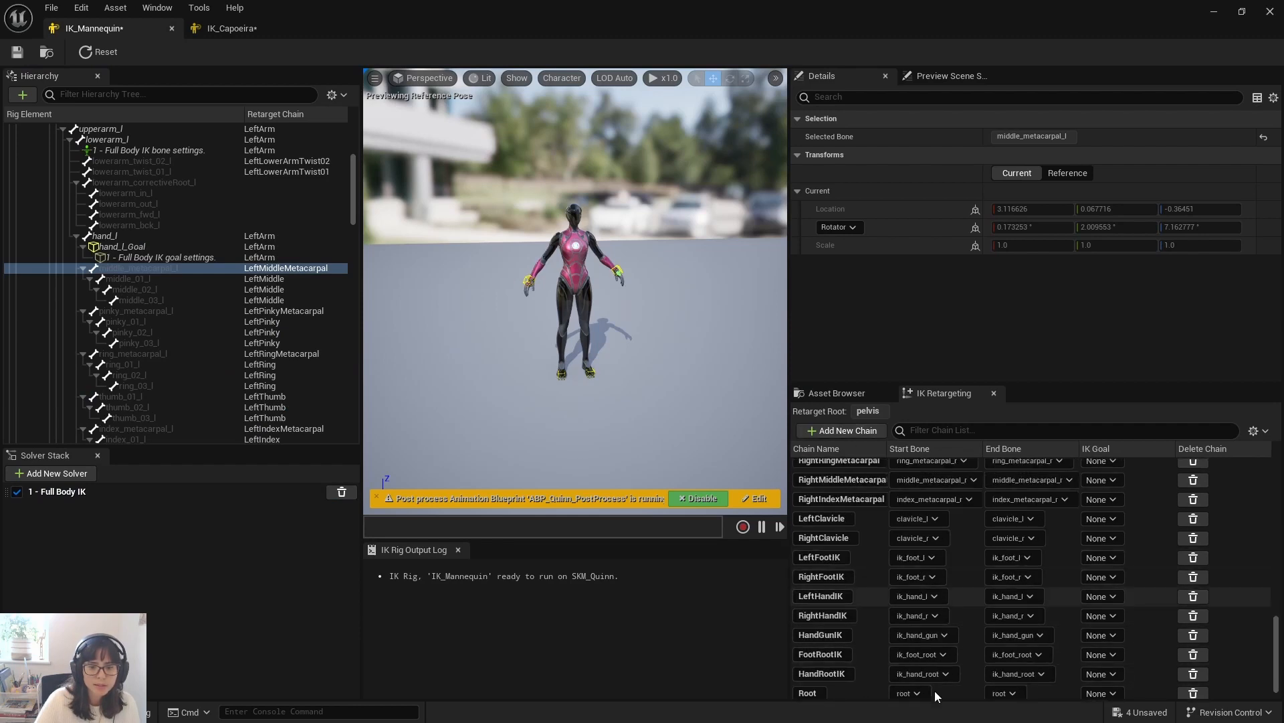
pyautogui.scroll(1, 836, 627)
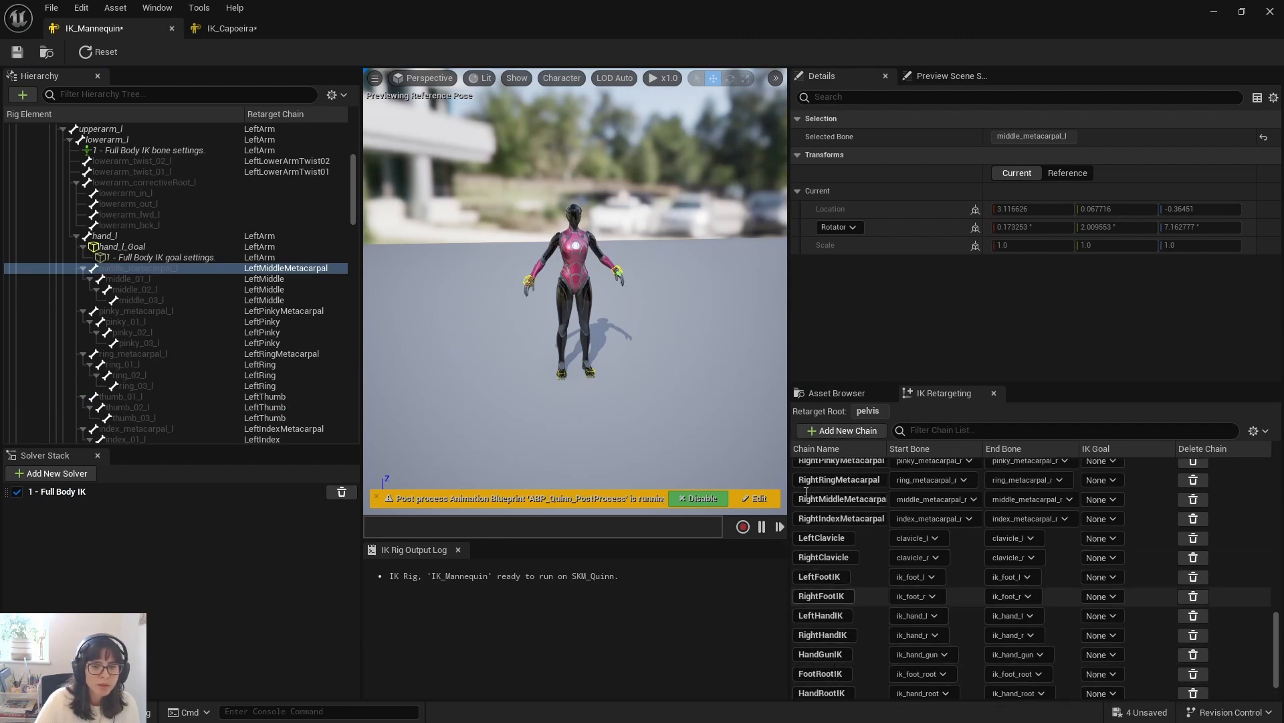
pyautogui.scroll(5, 806, 492)
pyautogui.click(231, 28)
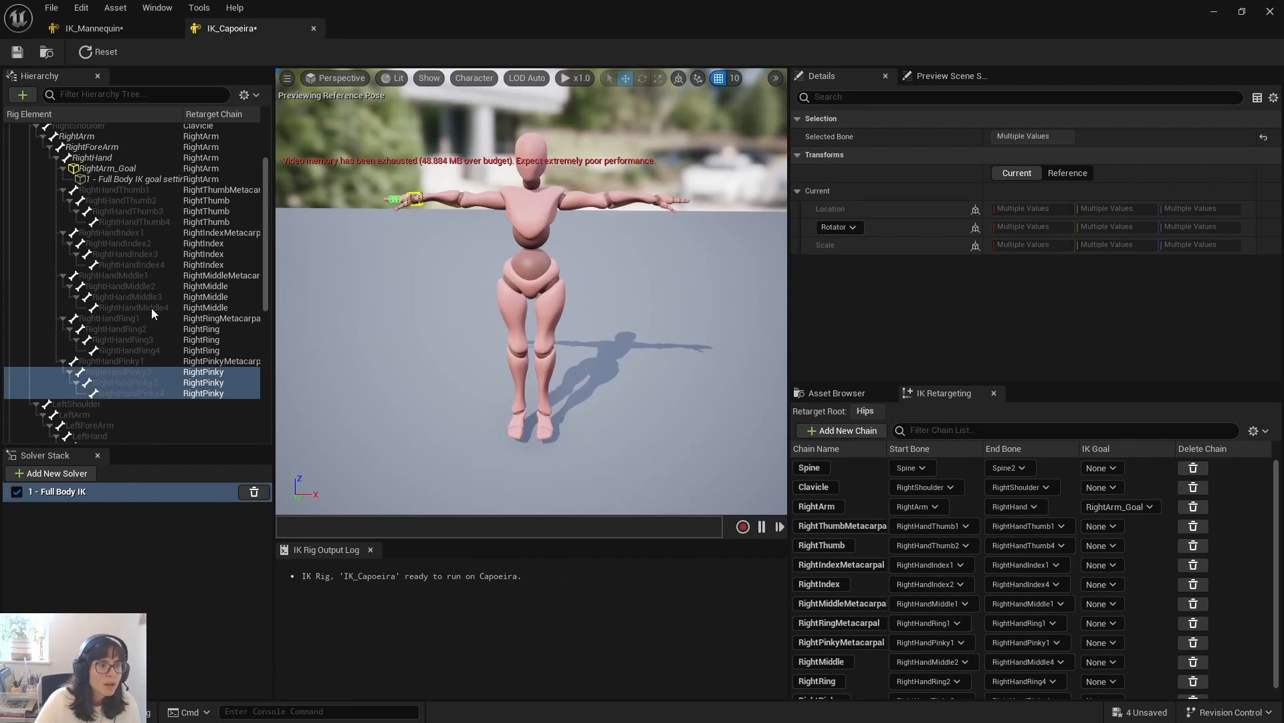
pyautogui.scroll(-3, 135, 391)
pyautogui.click(127, 319)
pyautogui.scroll(2, 158, 364)
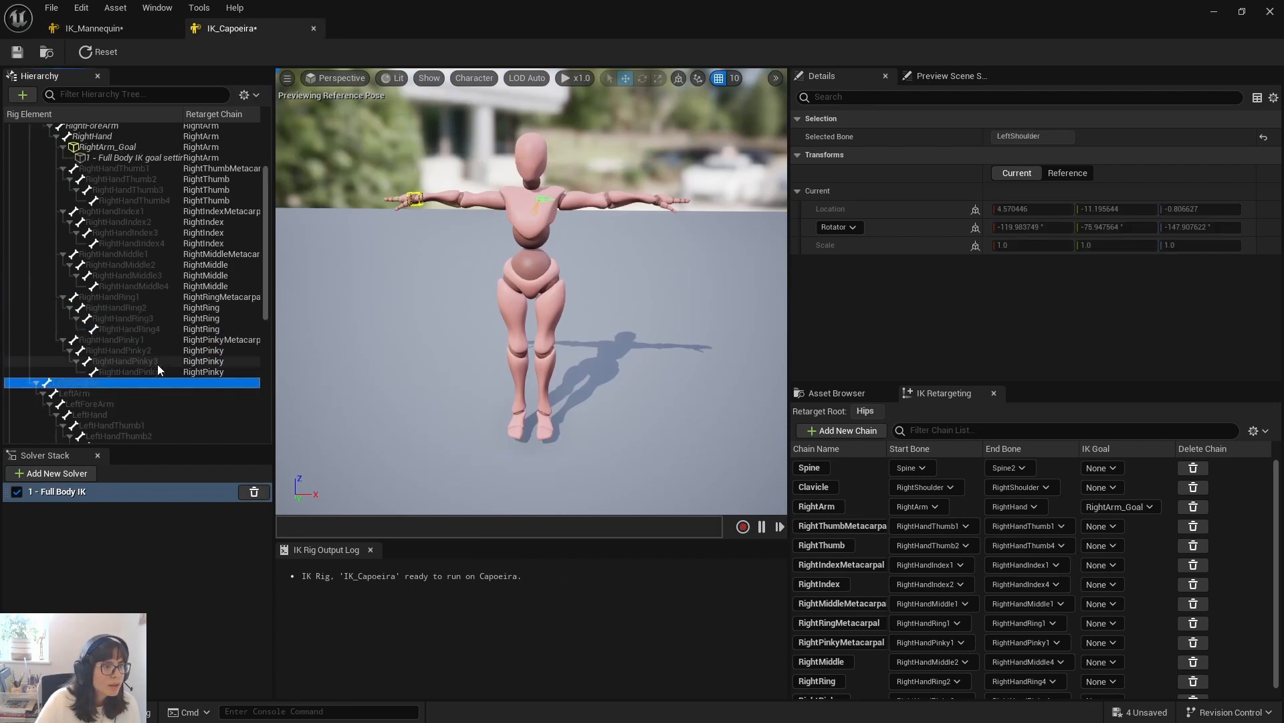
pyautogui.scroll(3, 158, 363)
pyautogui.click(105, 190)
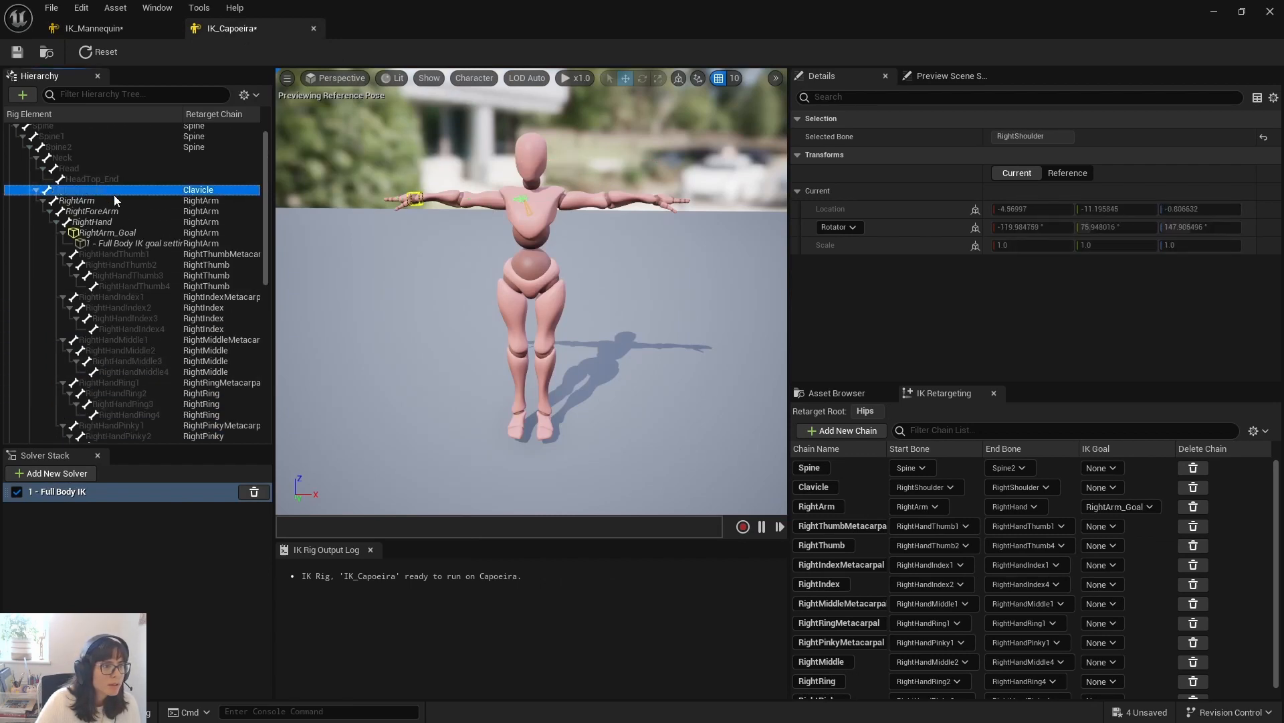
pyautogui.click(116, 200)
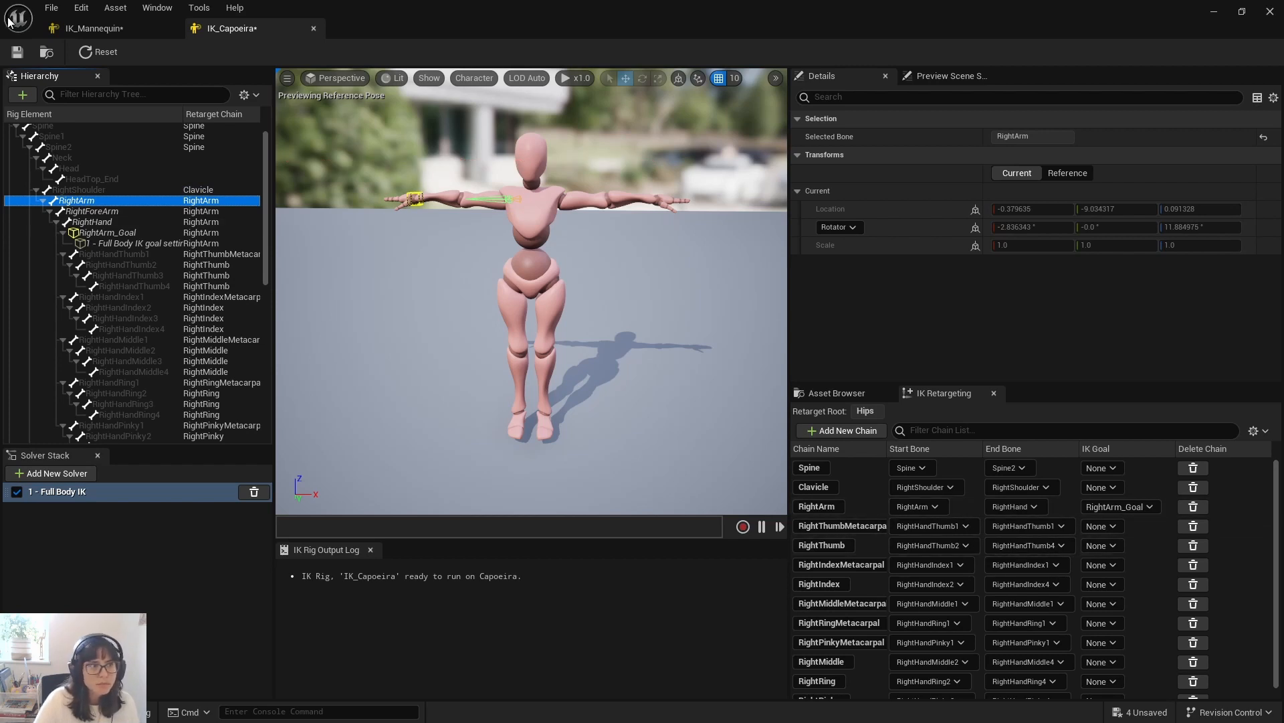
# Step: Save the IK_Capoeira rig and review its chain list from RightArm to RightPinky
pyautogui.hotkey('ctrl', 's')
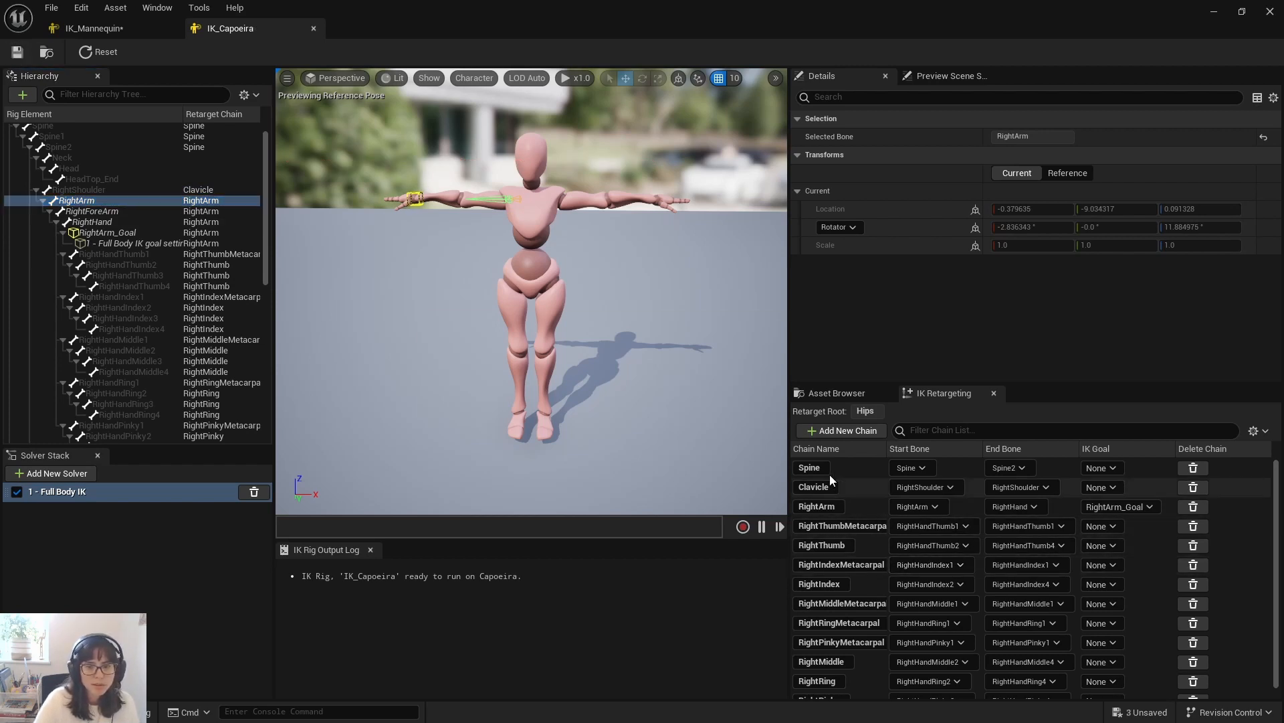
pyautogui.click(864, 503)
pyautogui.scroll(-1, 880, 577)
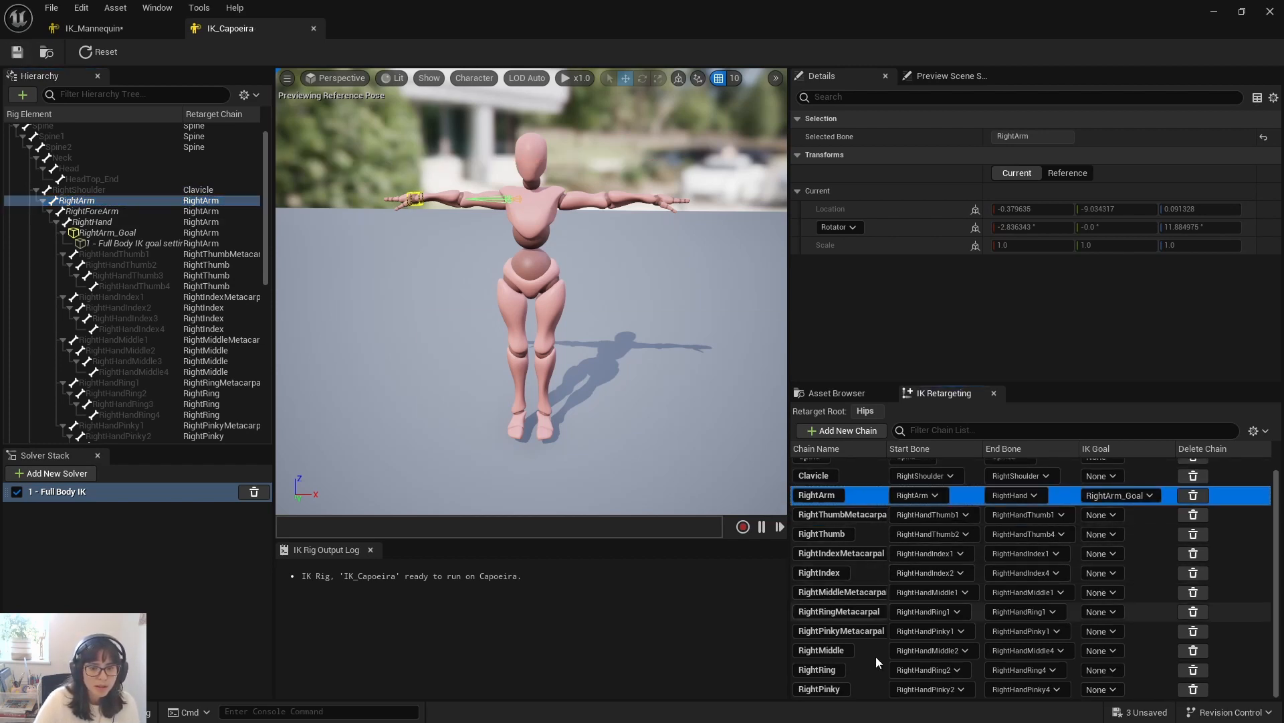
# Step: Select the right leg bones from RightUpLeg to RightFoot in the IK_Capoeira hierarchy
pyautogui.scroll(-6, 132, 369)
pyautogui.scroll(-2, 133, 369)
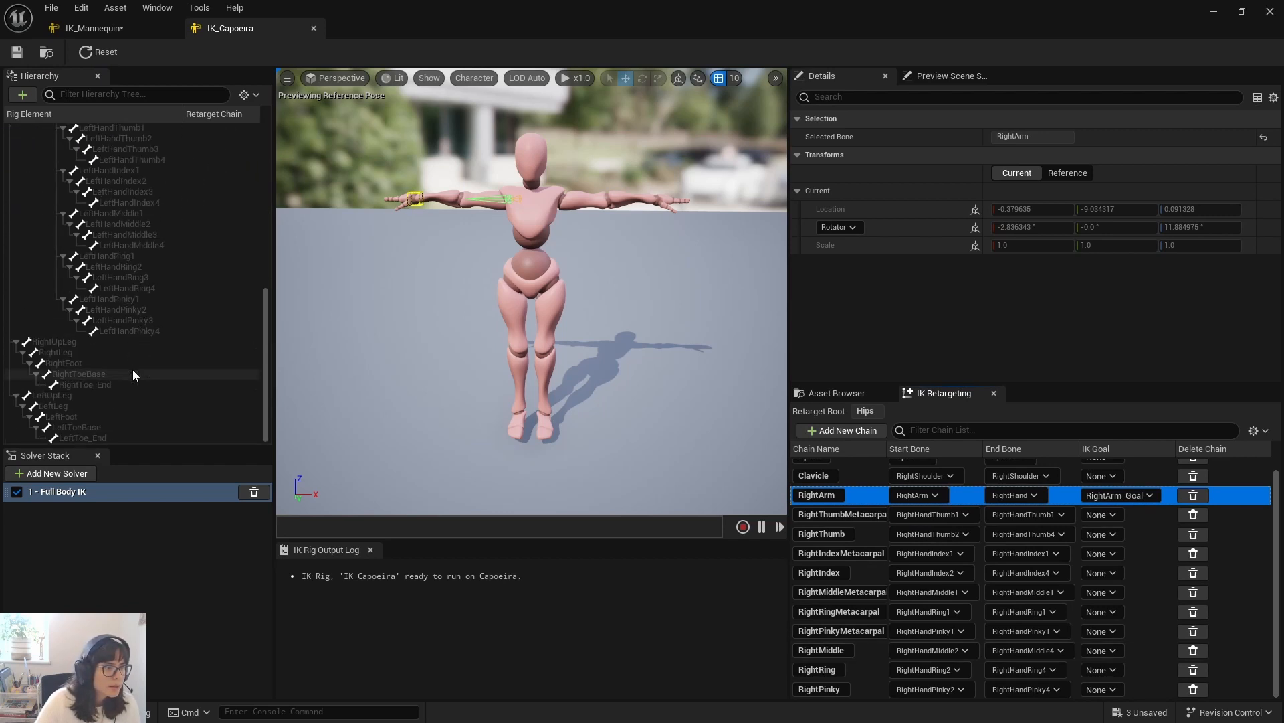
pyautogui.click(77, 341)
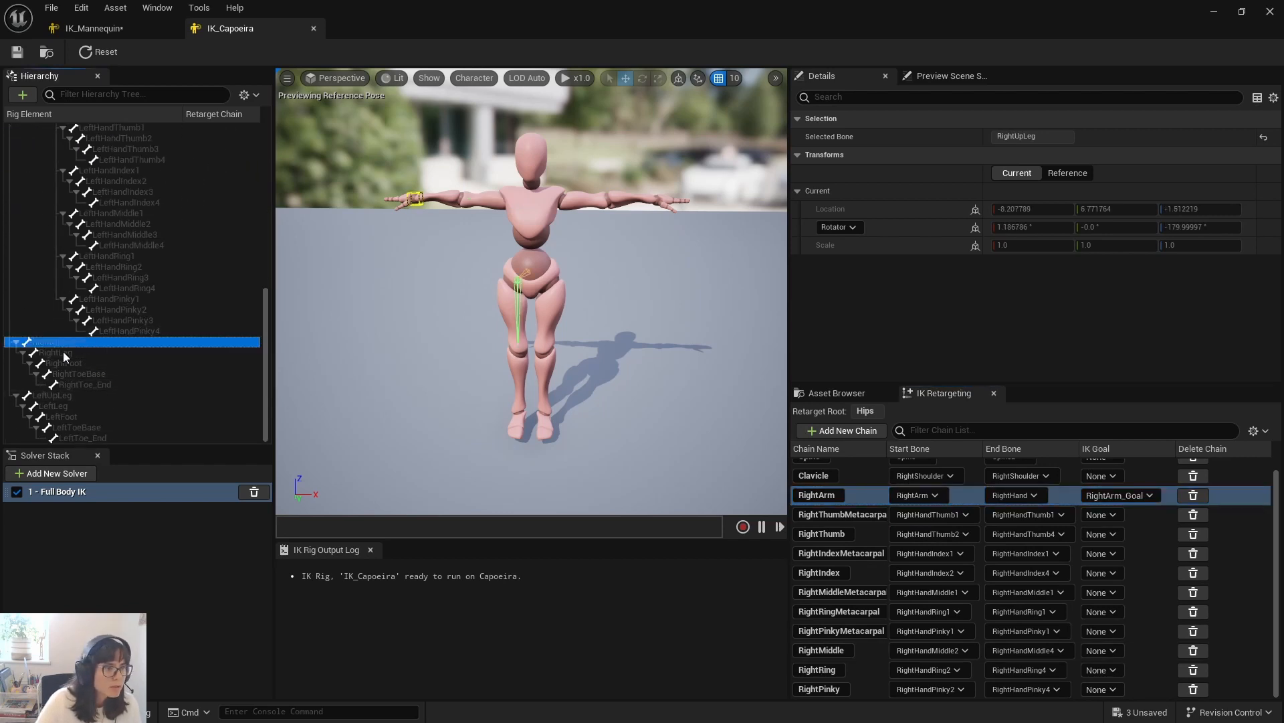
pyautogui.click(79, 353)
pyautogui.click(87, 364)
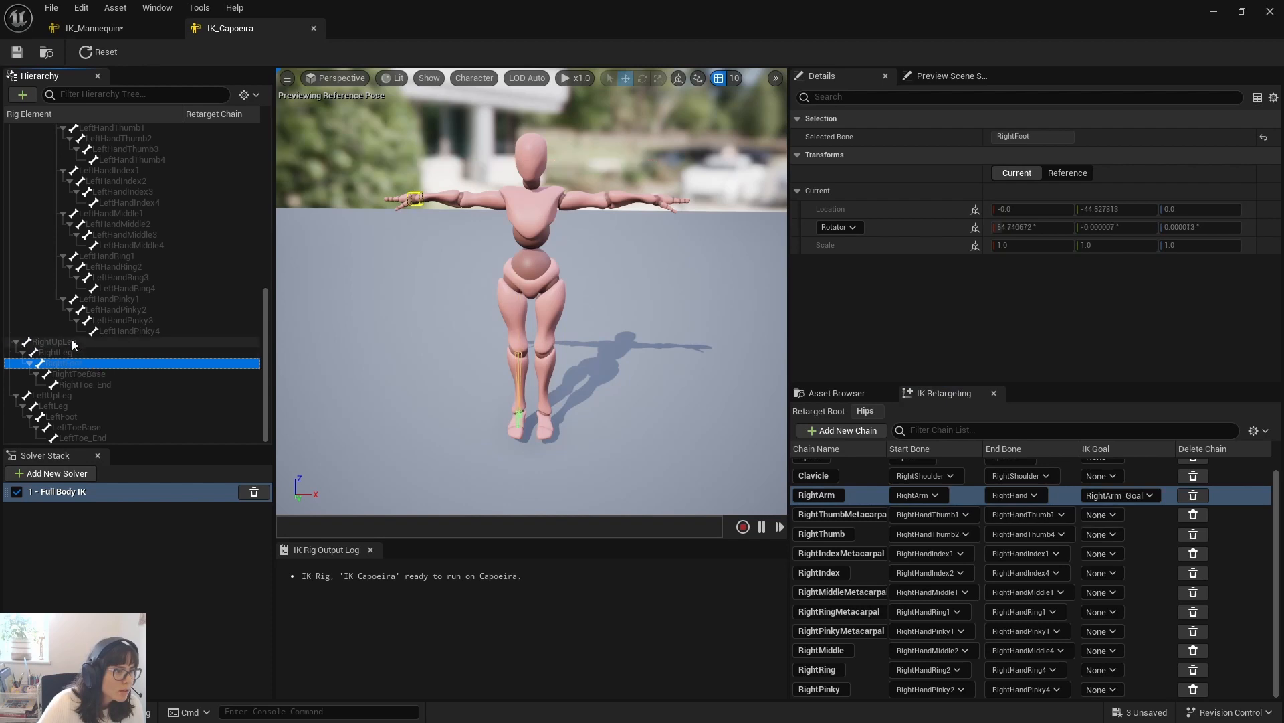
pyautogui.click(71, 341)
pyautogui.keyDown('shift'); pyautogui.click(93, 362); pyautogui.keyUp('shift')
# Step: Look up the RightLeg and LeftLeg chains in IK_Mannequin's chain list for their start bones, end bones and goals
pyautogui.click(104, 26)
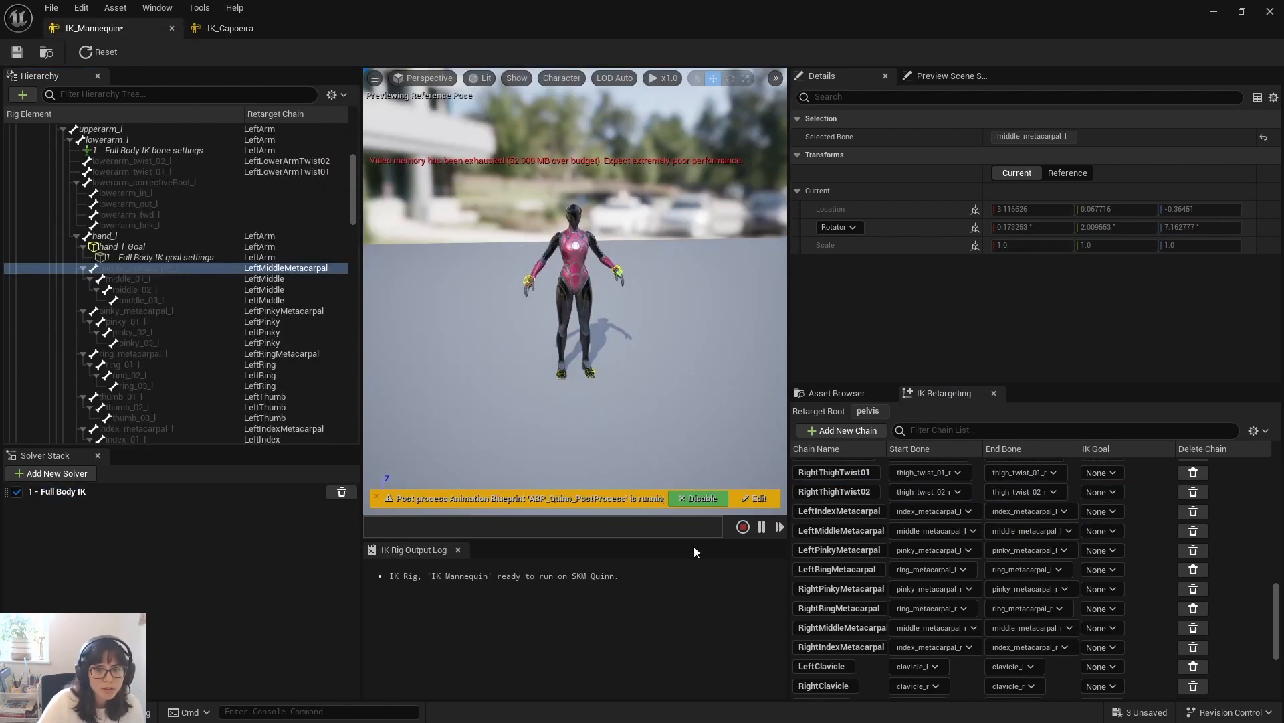
pyautogui.scroll(-5, 1031, 582)
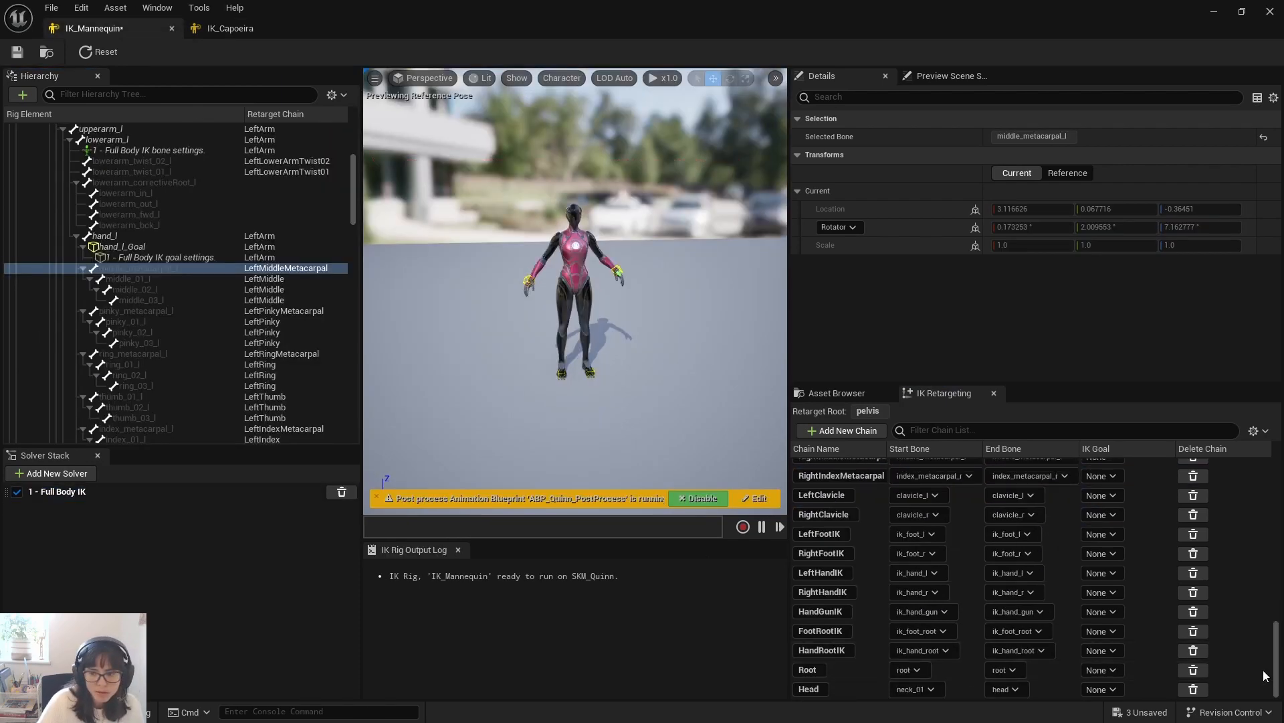
pyautogui.moveTo(1276, 666); pyautogui.dragTo(1277, 505)
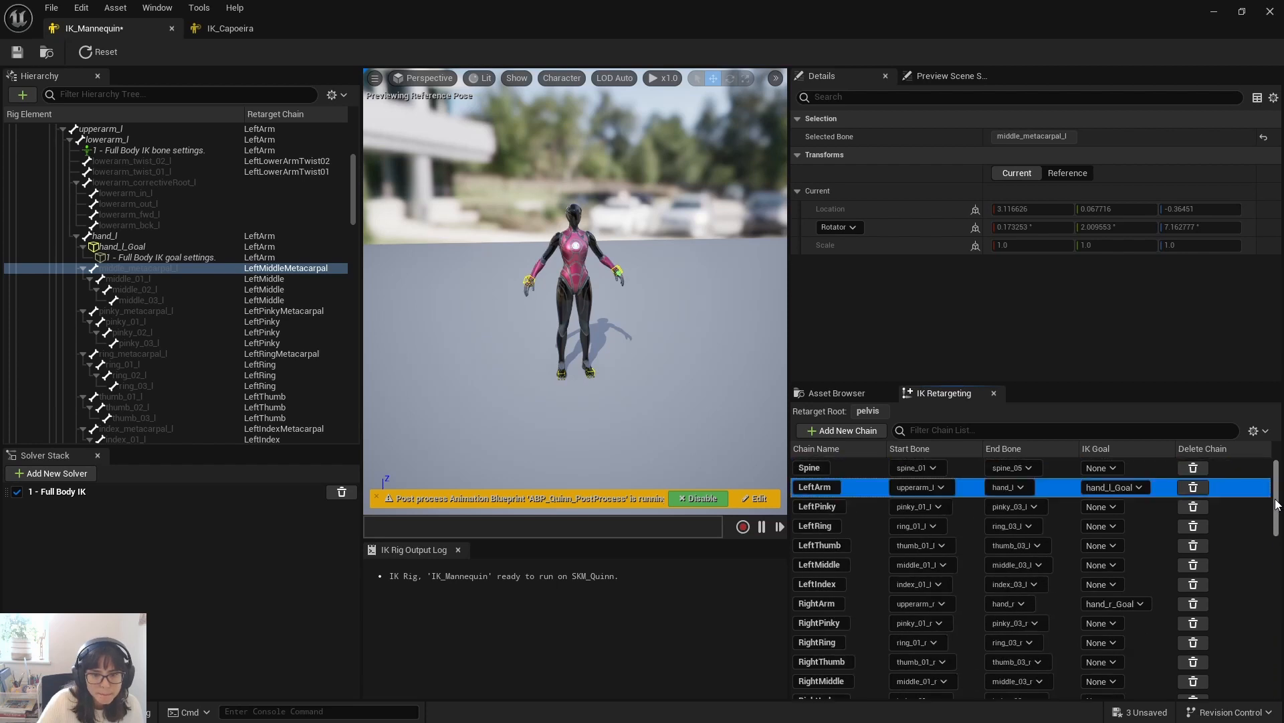
pyautogui.scroll(-2, 843, 616)
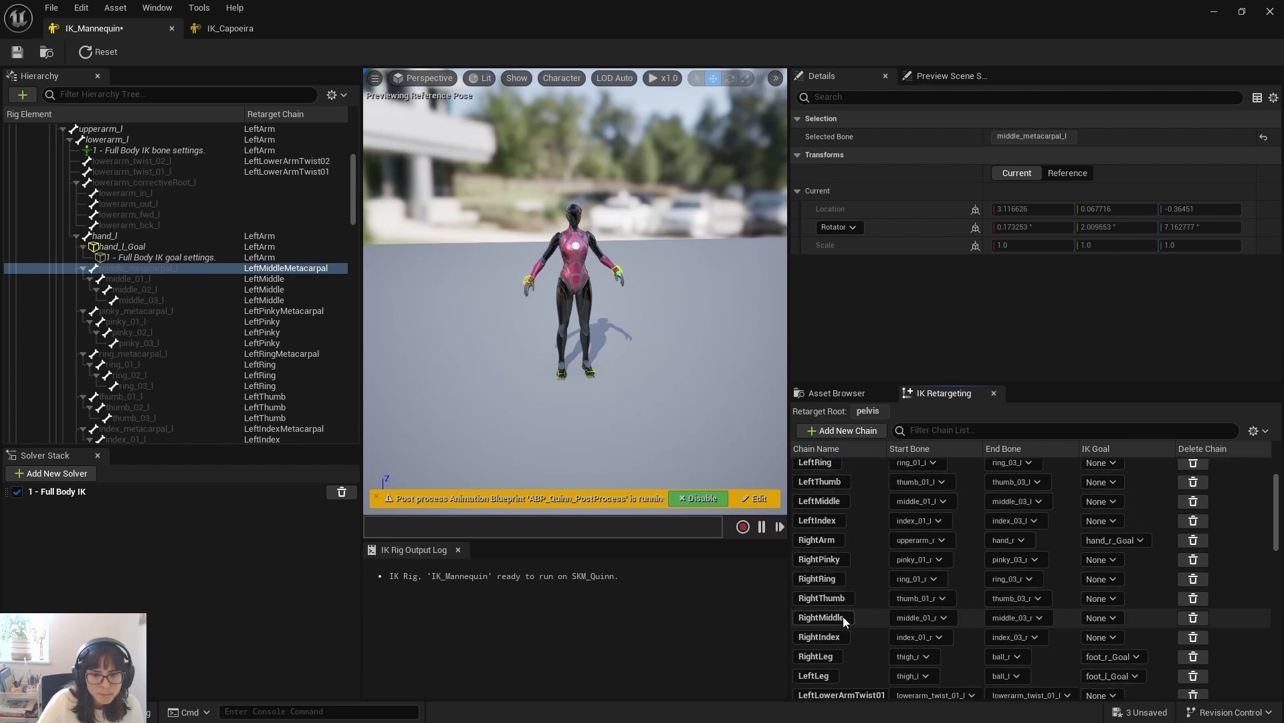
pyautogui.scroll(-3, 843, 616)
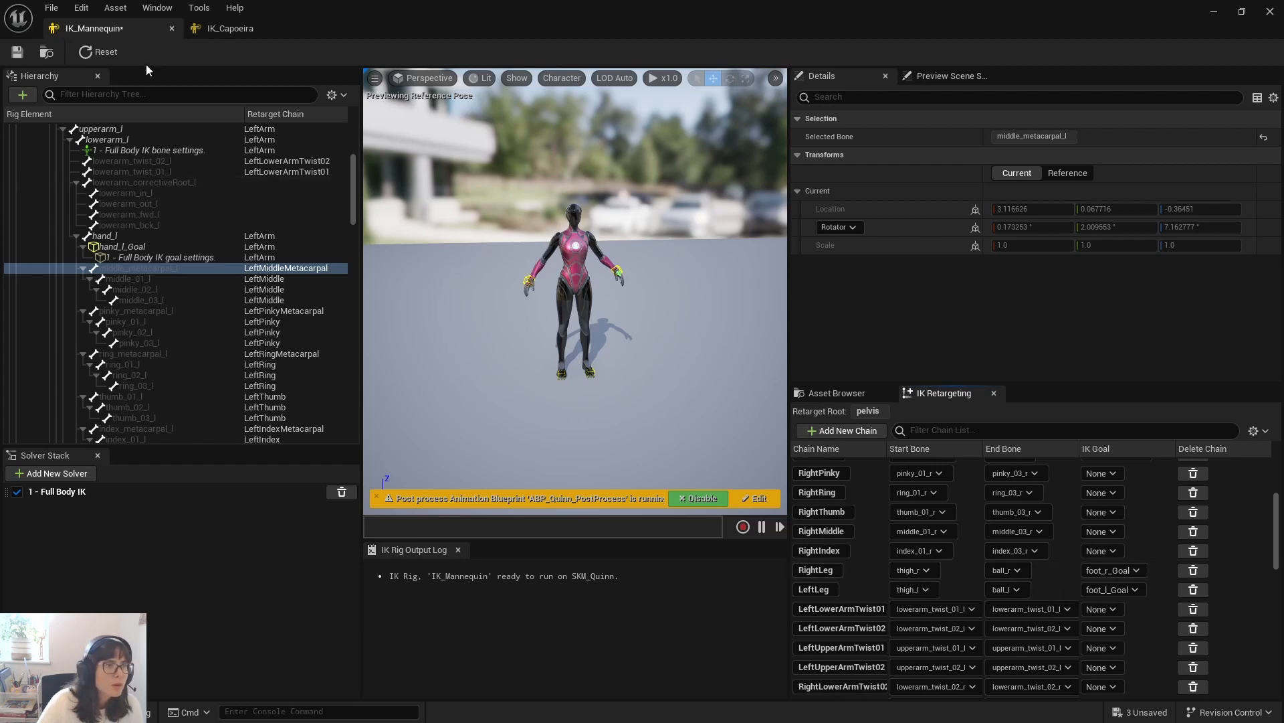
# Step: In IK_Capoeira, add a RightLeg retarget chain with a goal, running from RightUpLeg to RightFoot, and save the rig
pyautogui.click(230, 28)
pyautogui.click(84, 343)
pyautogui.keyDown('shift'); pyautogui.click(85, 363); pyautogui.keyUp('shift')
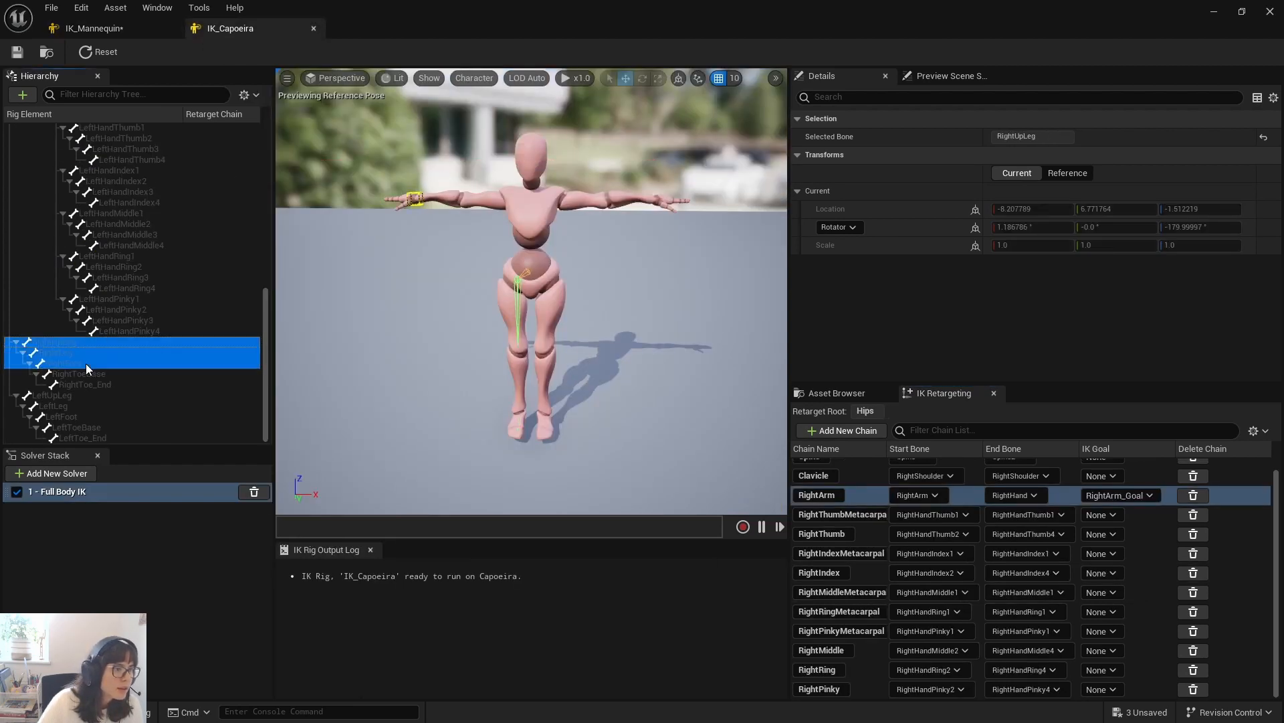
pyautogui.rightClick(104, 356)
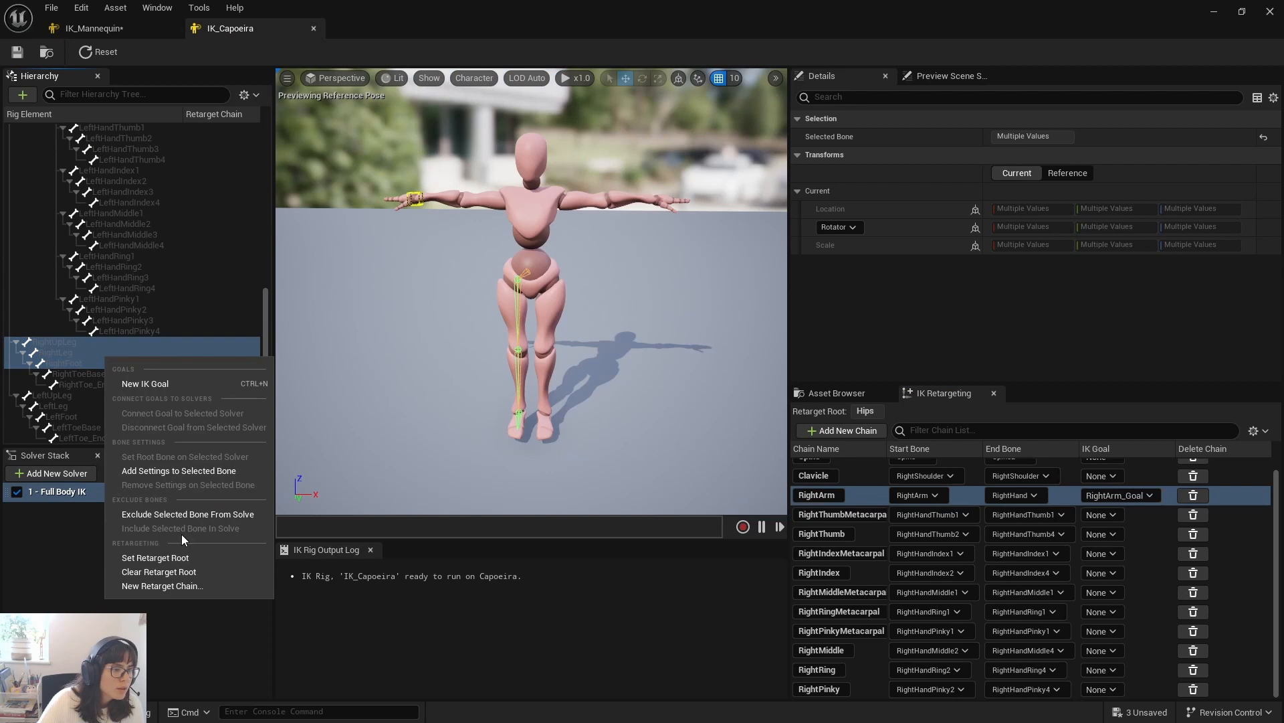
pyautogui.click(186, 592)
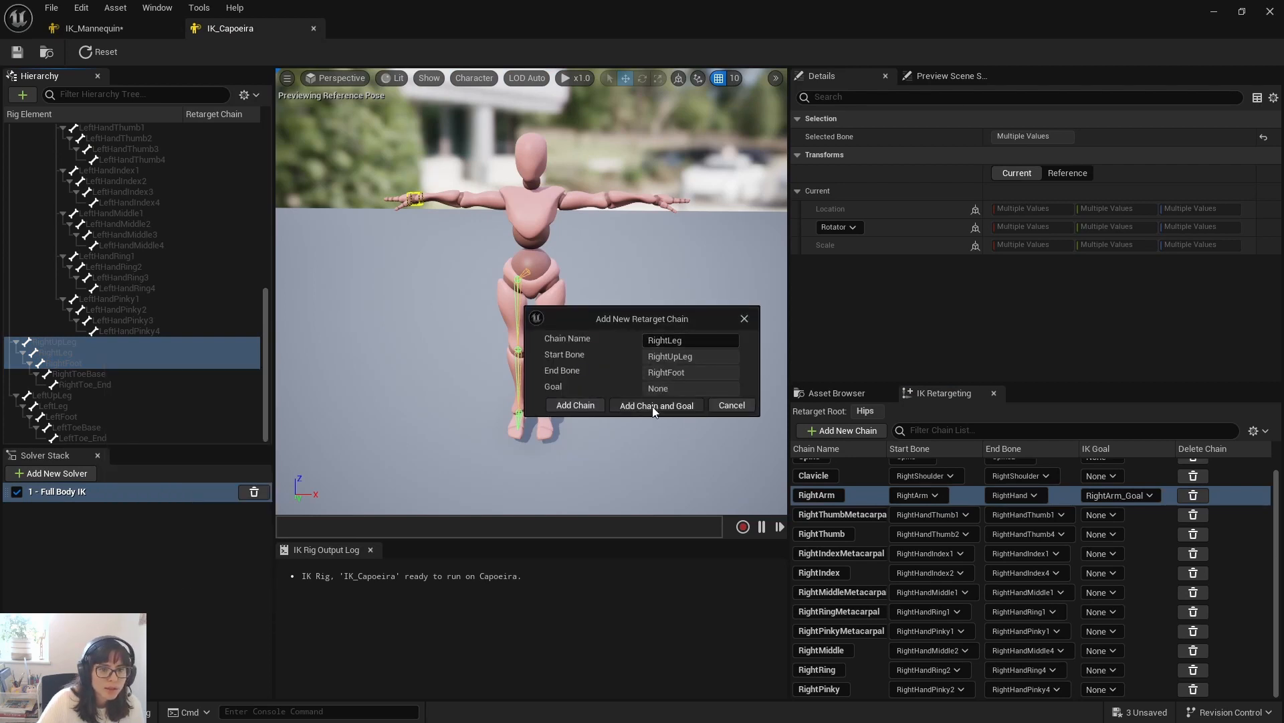
pyautogui.click(653, 407)
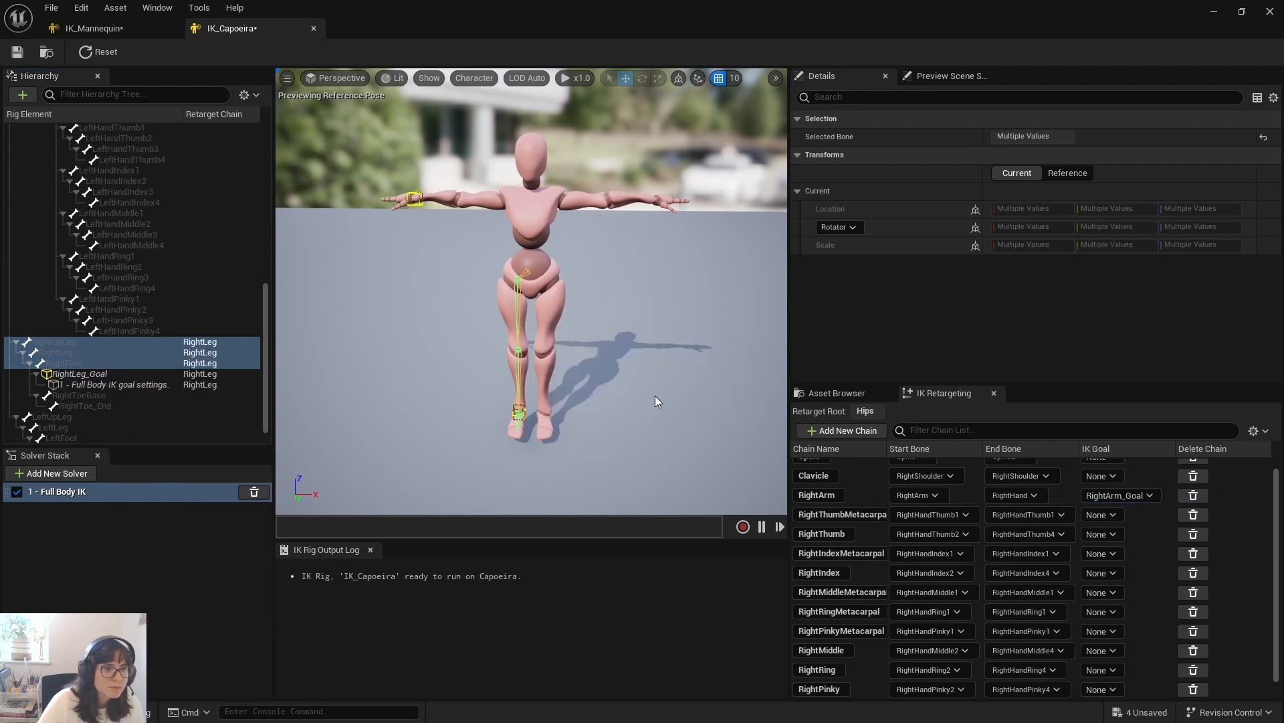
pyautogui.click(87, 492)
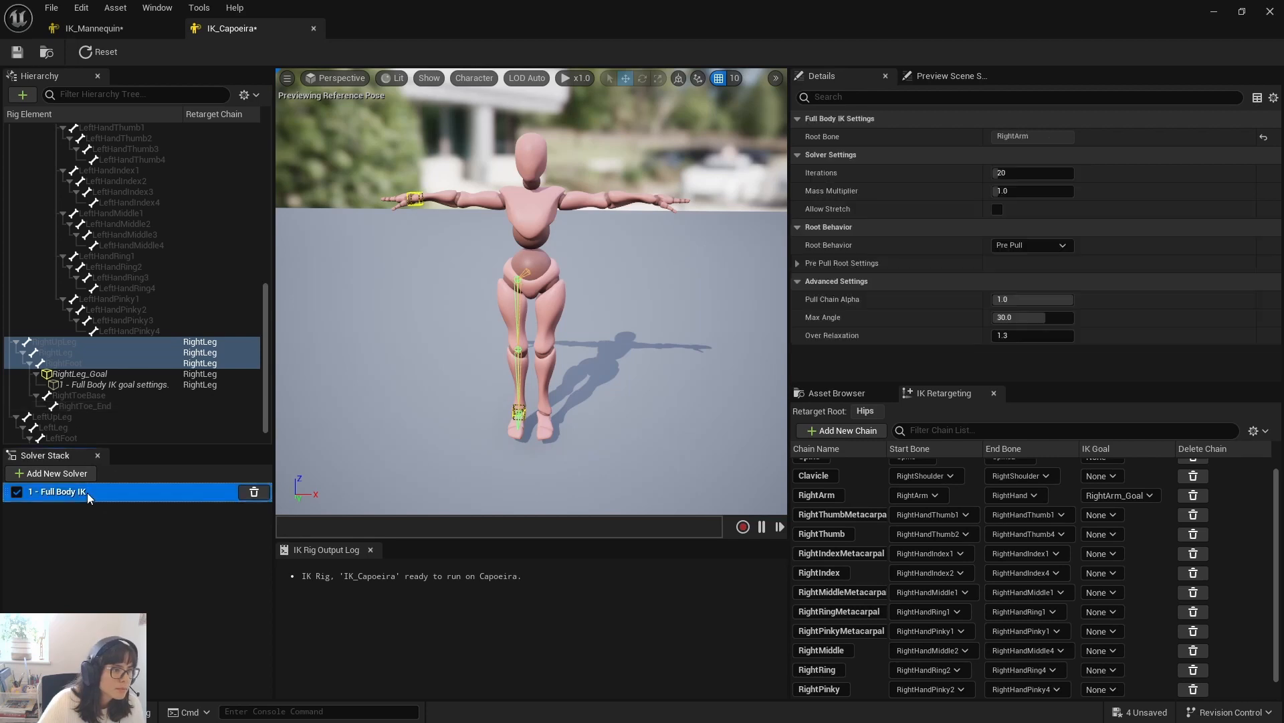
pyautogui.click(17, 52)
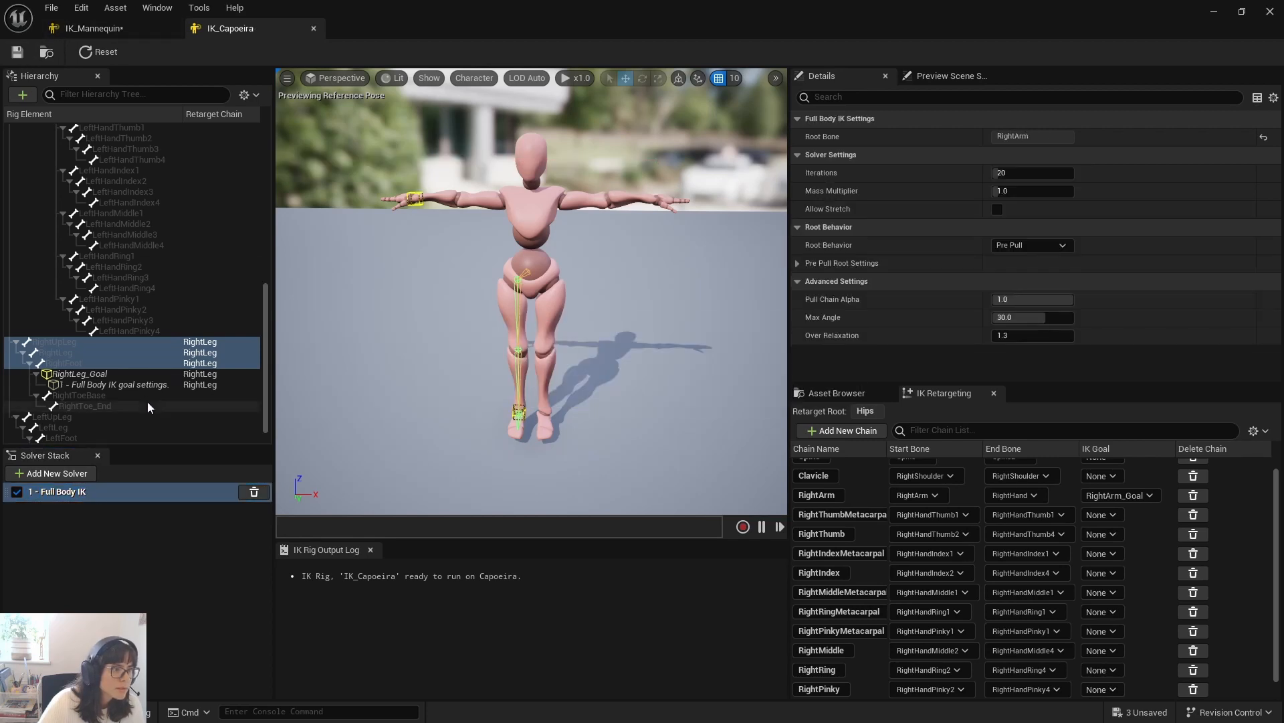
# Step: Test the right leg's IK by moving RightLeg_Goal slightly up and checking the pose from the side and front
pyautogui.keyDown('alt'); pyautogui.moveTo(493, 444); pyautogui.dragTo(602, 444); pyautogui.keyUp('alt')
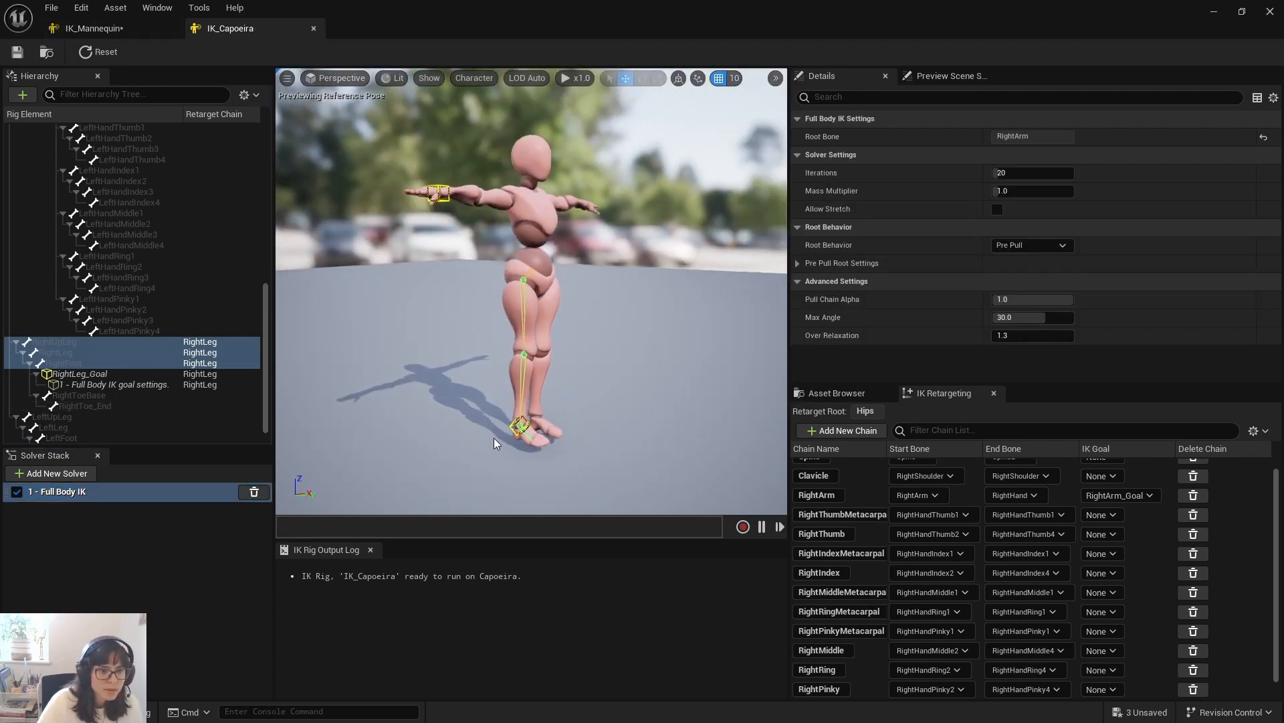
pyautogui.click(514, 426)
pyautogui.moveTo(519, 421); pyautogui.dragTo(525, 414)
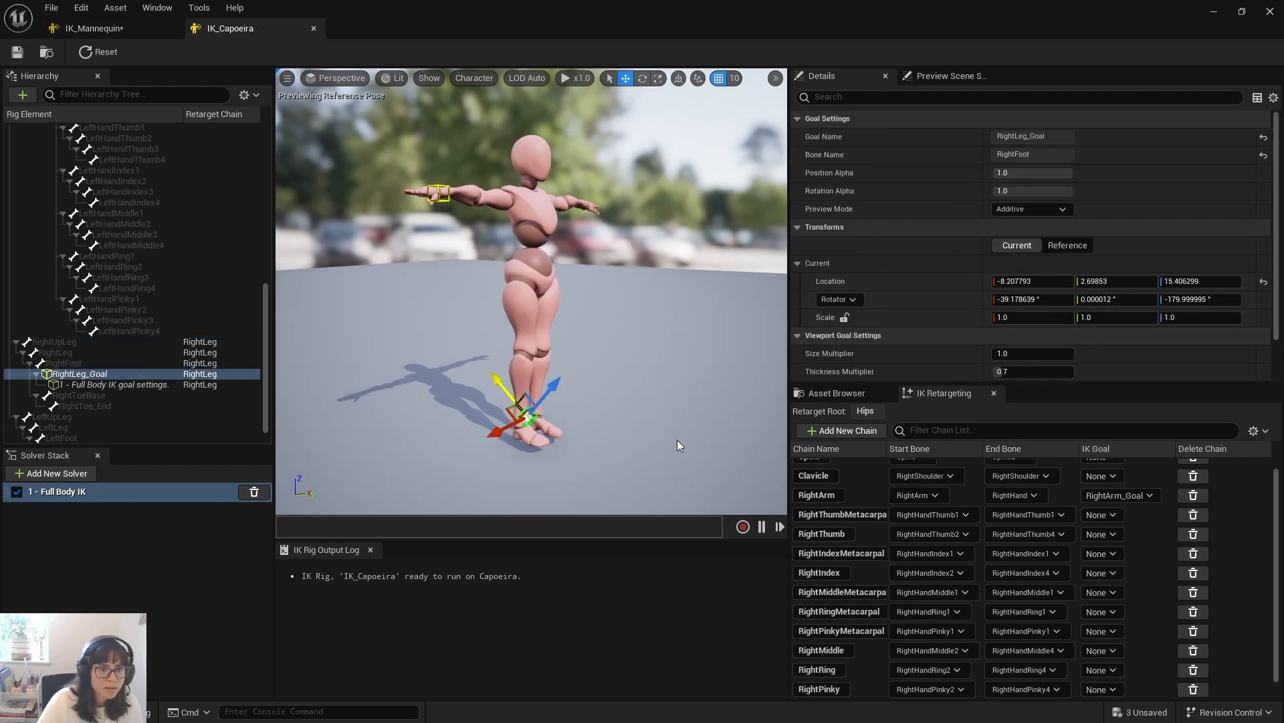
pyautogui.keyDown('alt'); pyautogui.moveTo(677, 440); pyautogui.dragTo(569, 439); pyautogui.keyUp('alt')
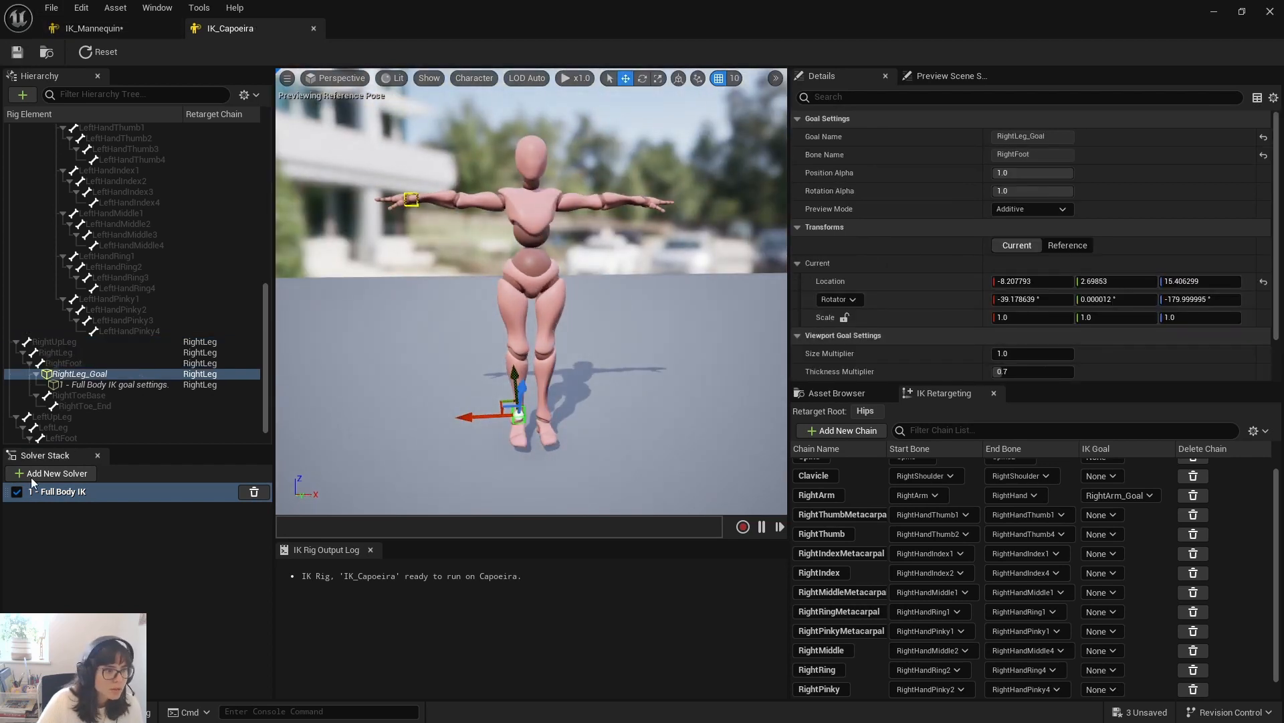
# Step: Compare the RightLeg_Goal settings with IK_Mannequin's hand_l_Goal settings, Full Body IK solver settings and pelvis bone settings
pyautogui.click(131, 388)
pyautogui.moveTo(273, 396); pyautogui.dragTo(330, 401)
pyautogui.click(112, 30)
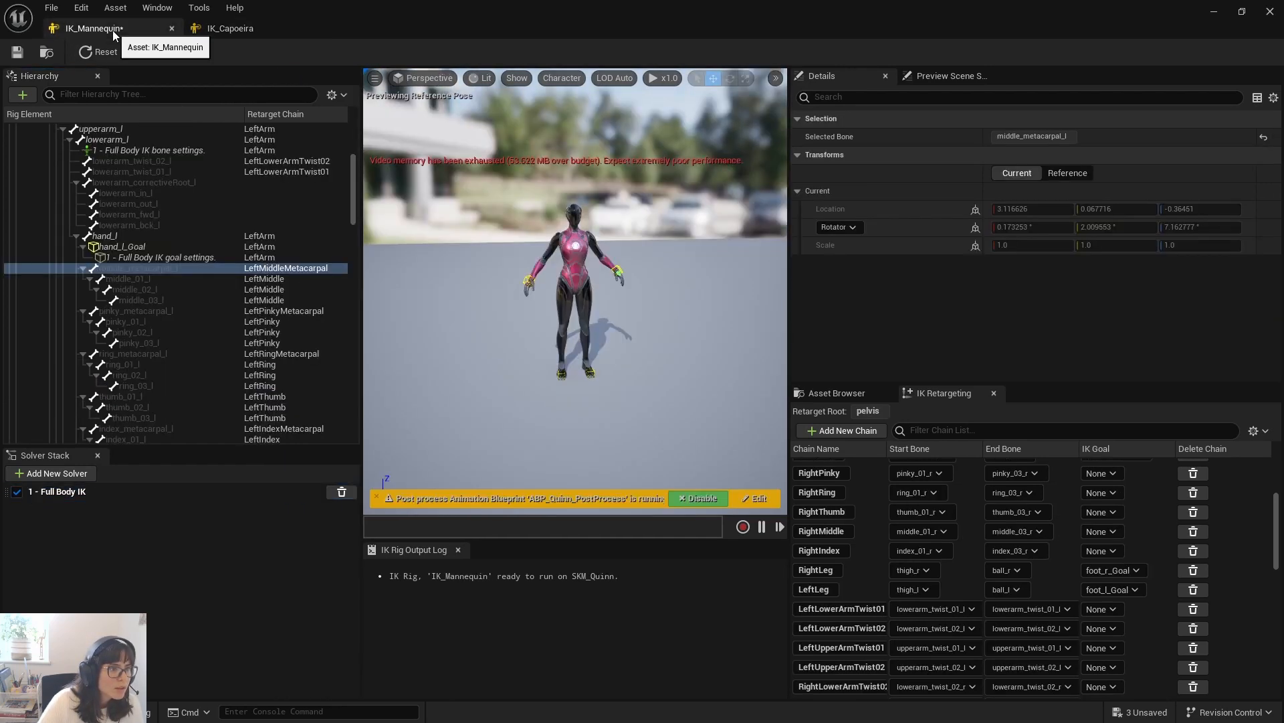
pyautogui.click(188, 260)
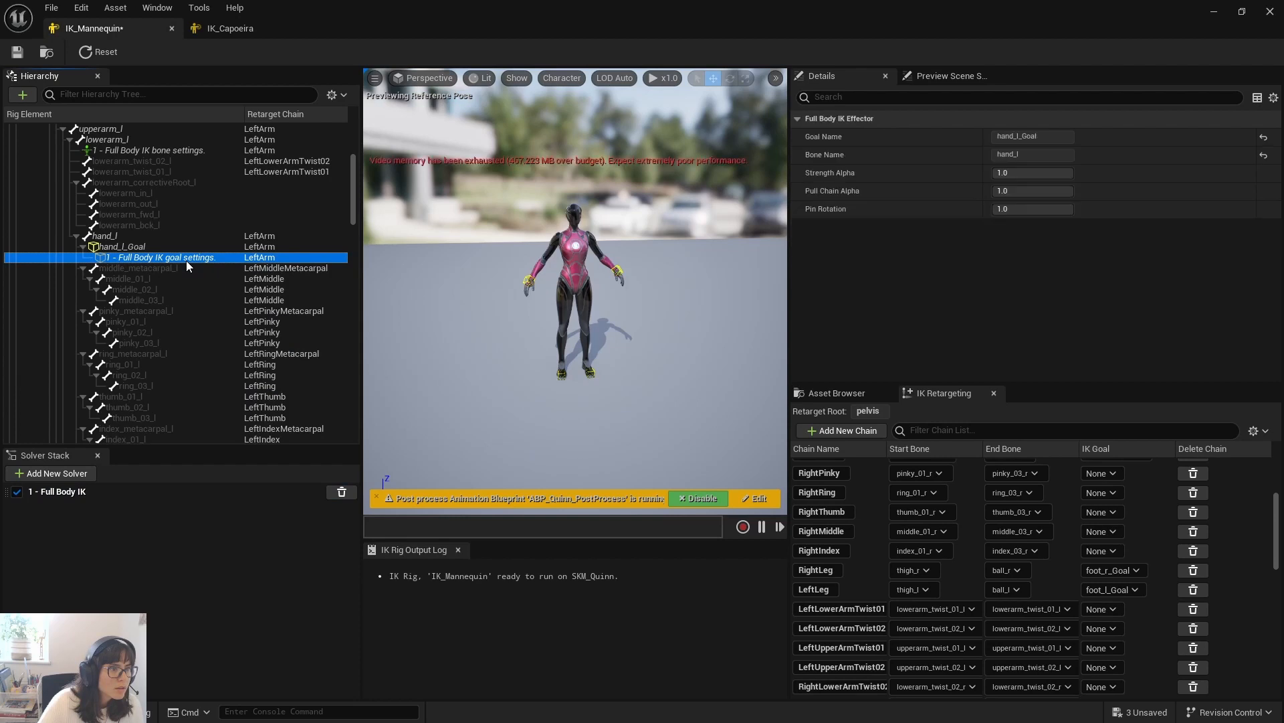
pyautogui.click(78, 493)
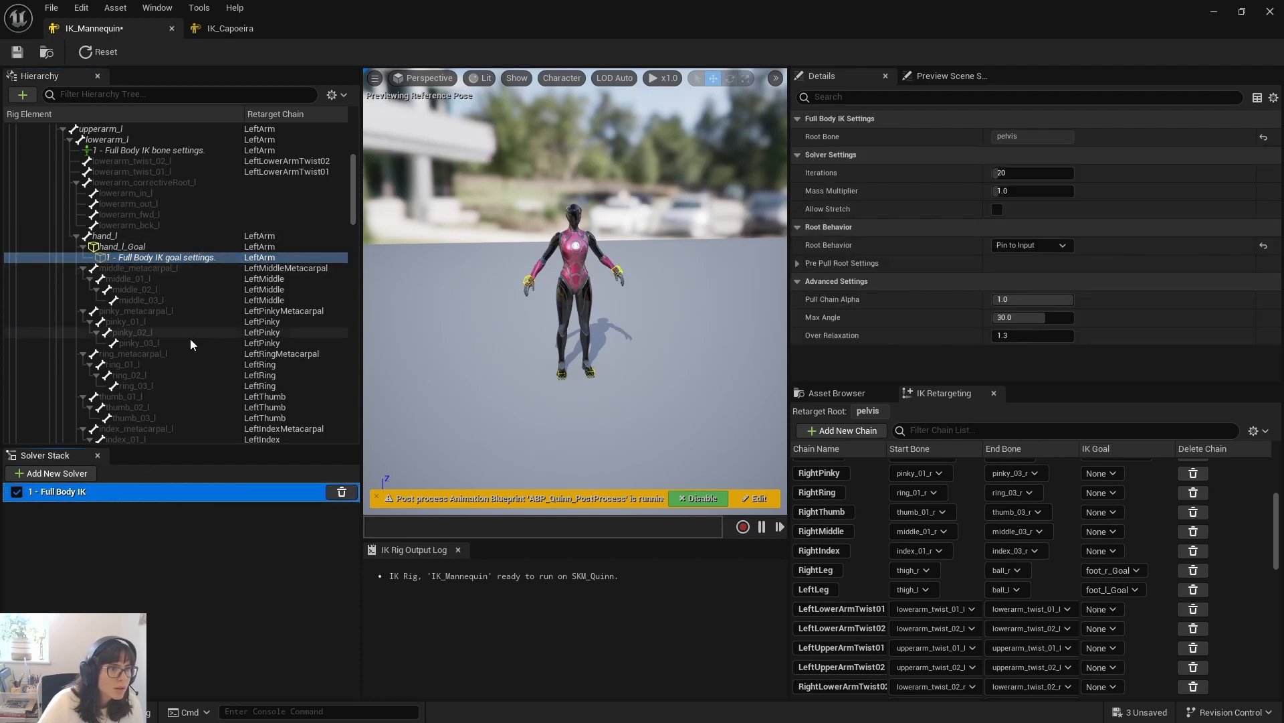
pyautogui.scroll(6, 191, 335)
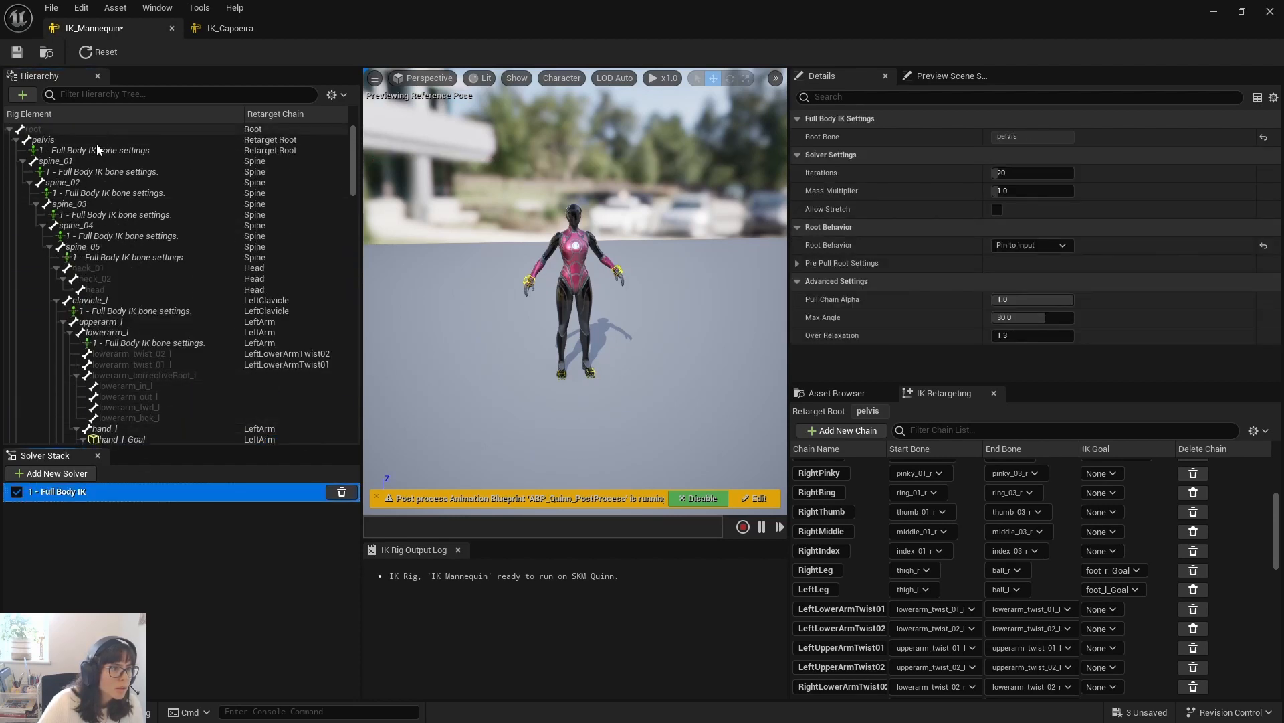
pyautogui.click(102, 150)
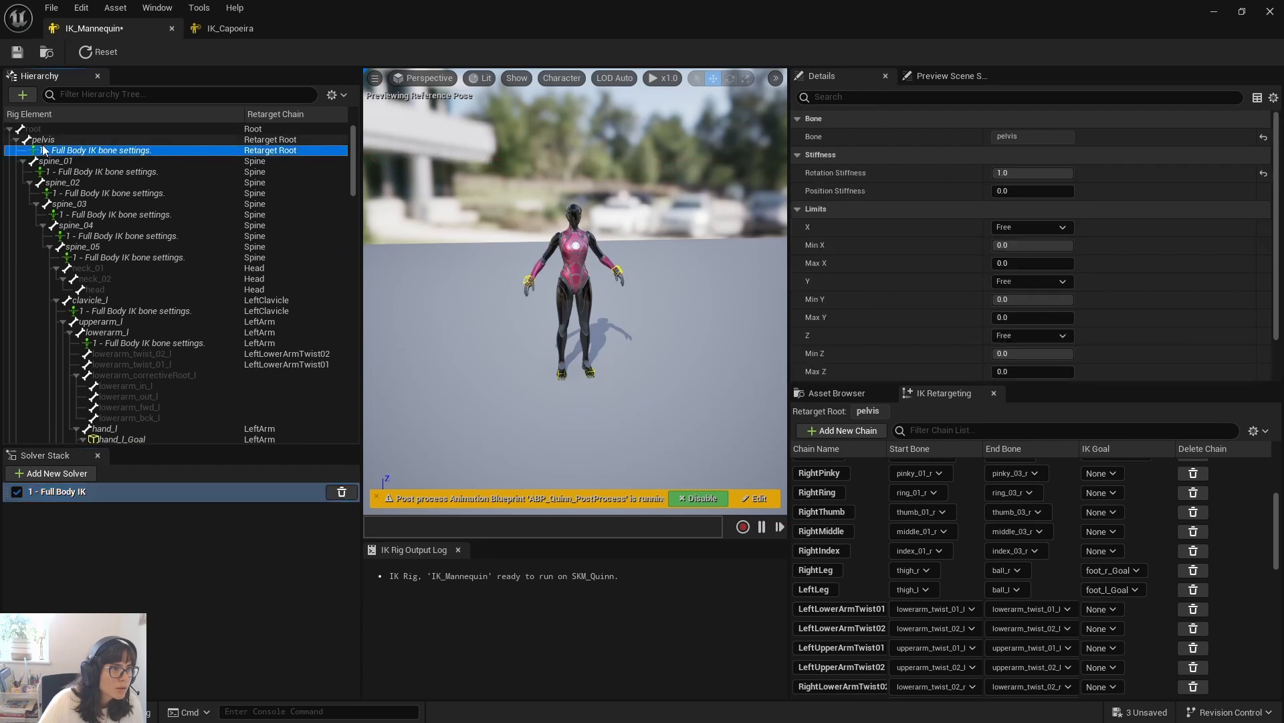
# Step: In IK_Capoeira, set the Hips bone as the root bone of the Full Body IK solver
pyautogui.click(227, 27)
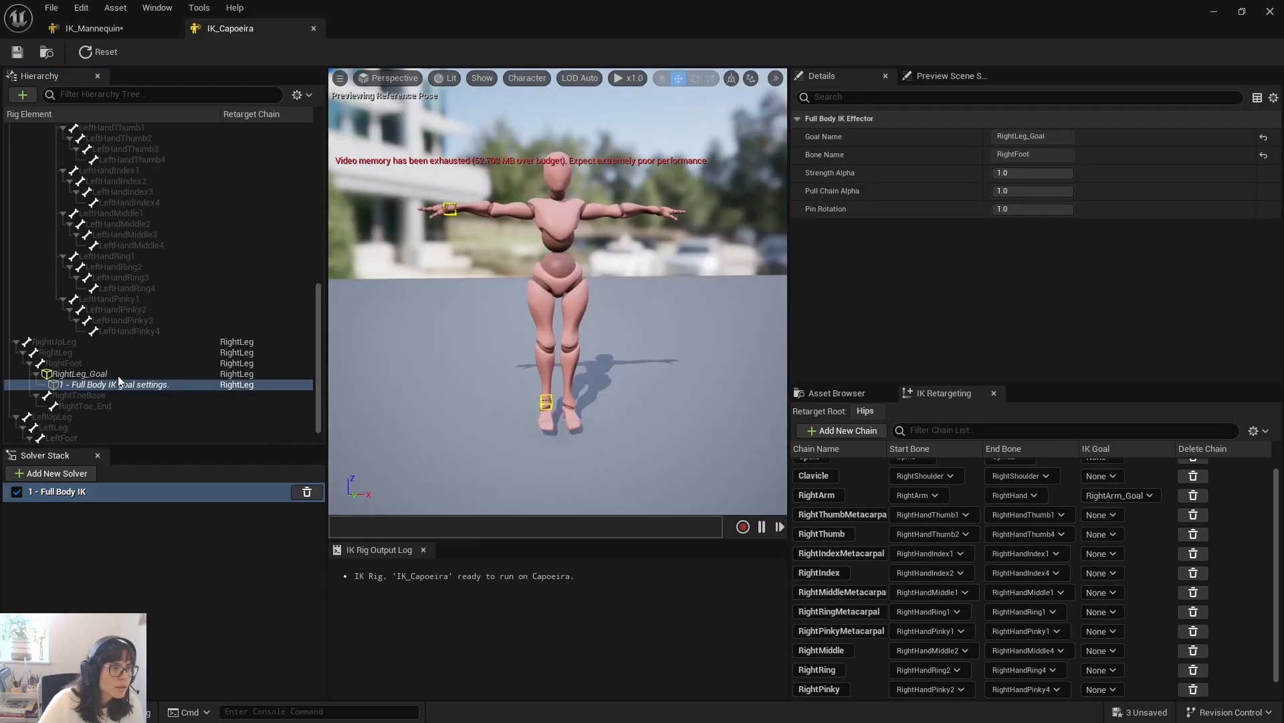
pyautogui.click(57, 496)
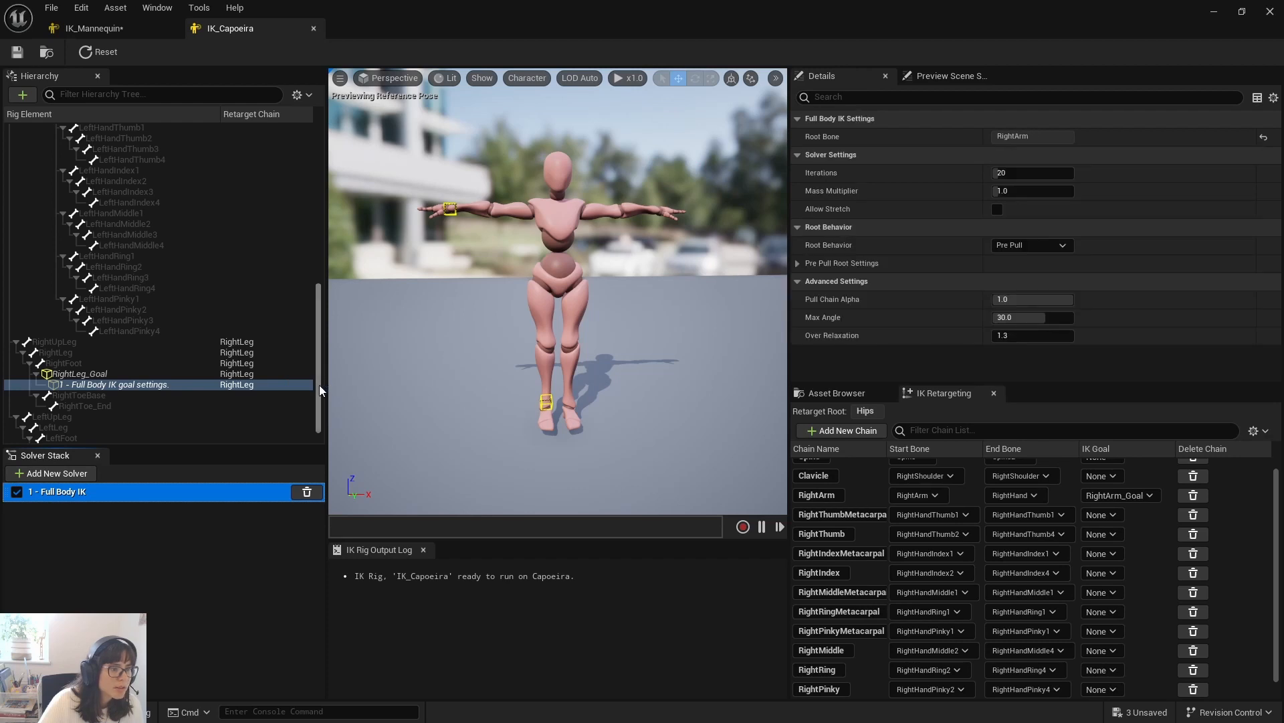
pyautogui.moveTo(319, 384); pyautogui.dragTo(319, 167)
pyautogui.rightClick(72, 127)
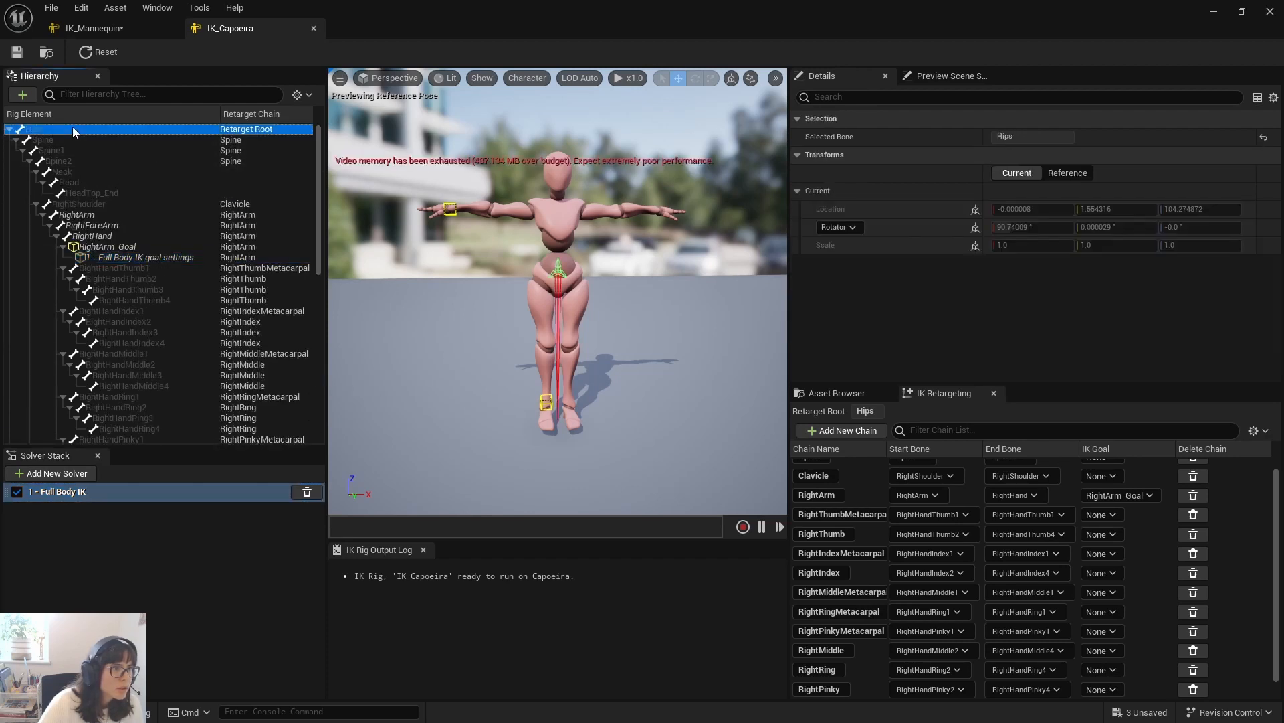
pyautogui.click(147, 226)
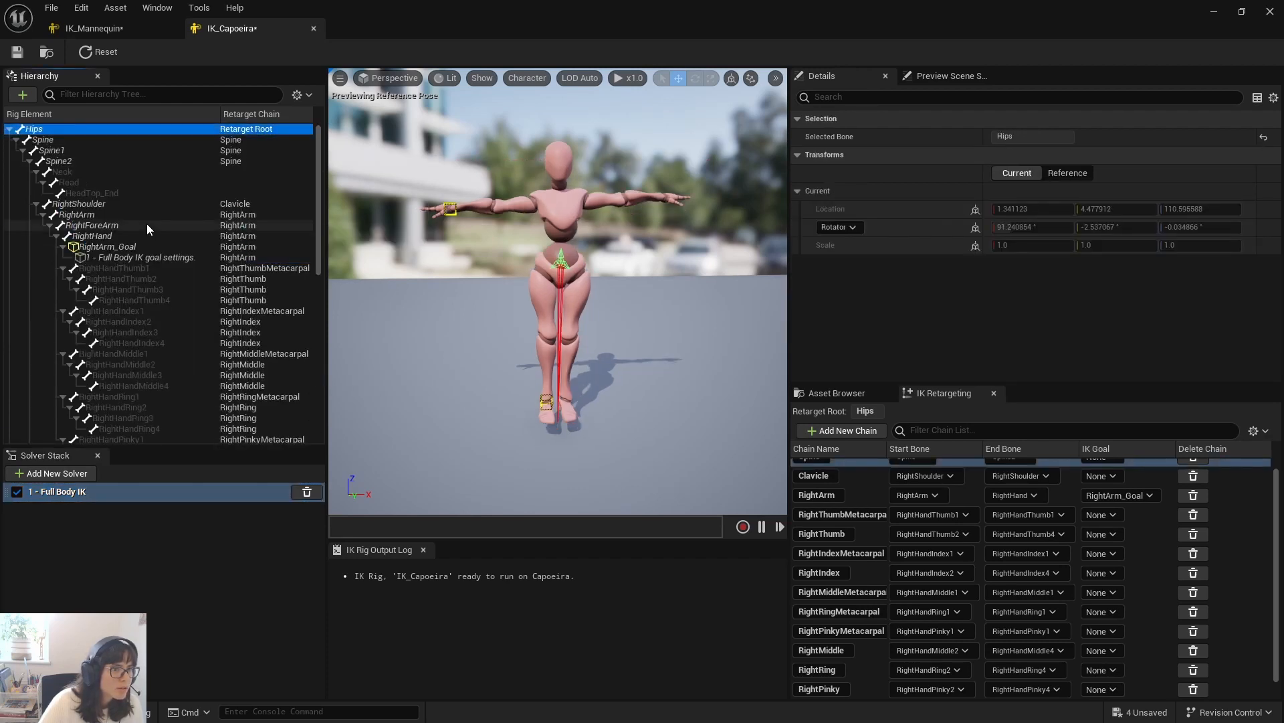
# Step: Test the full-body solve by moving RightArm_Goal and raising RightLeg_Goal to a height of about 44, and reset the pose
pyautogui.click(450, 210)
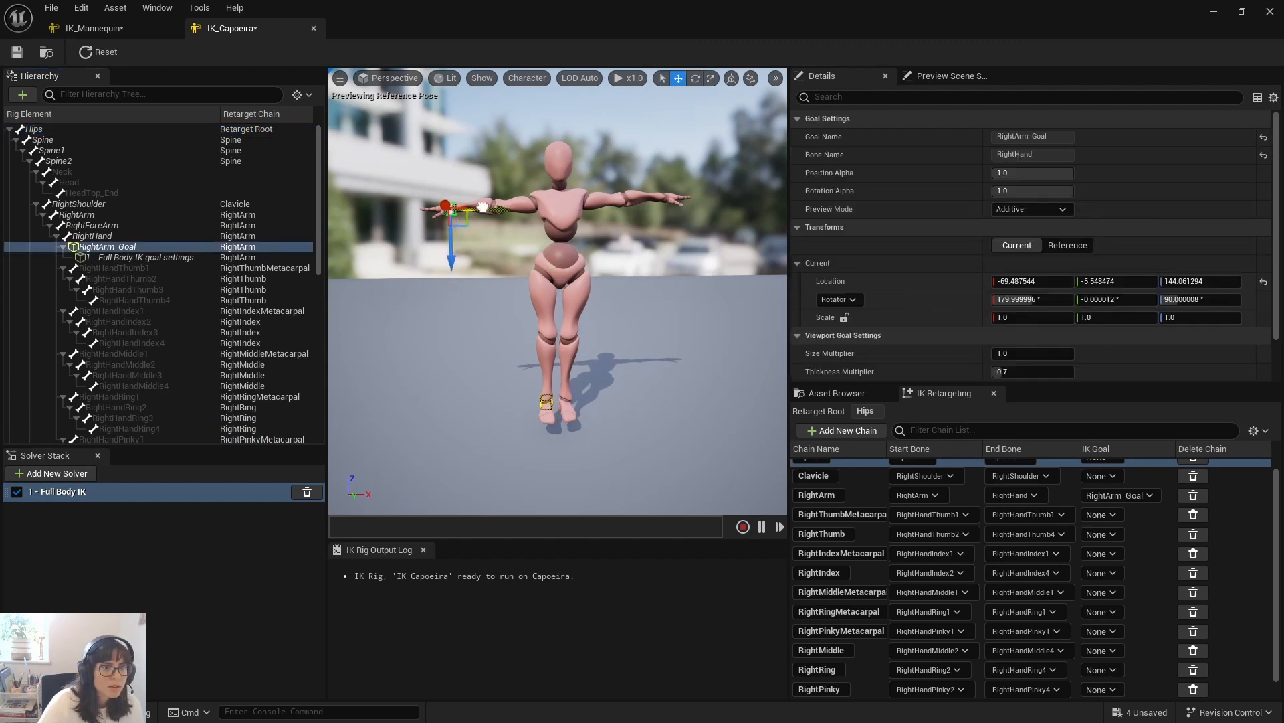
pyautogui.moveTo(483, 207)
pyautogui.mouseDown()
pyautogui.moveTo(512, 207)
pyautogui.moveTo(482, 211)
pyautogui.mouseUp()
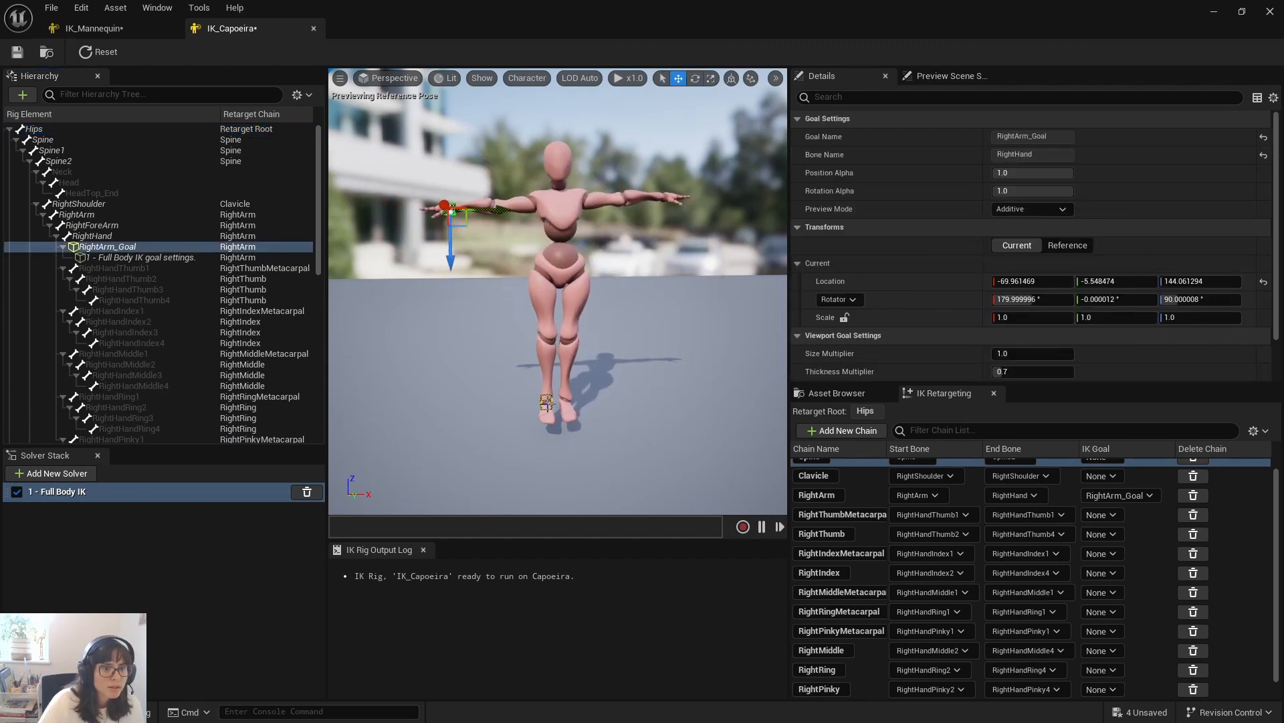
pyautogui.click(547, 401)
pyautogui.moveTo(539, 363); pyautogui.dragTo(534, 310)
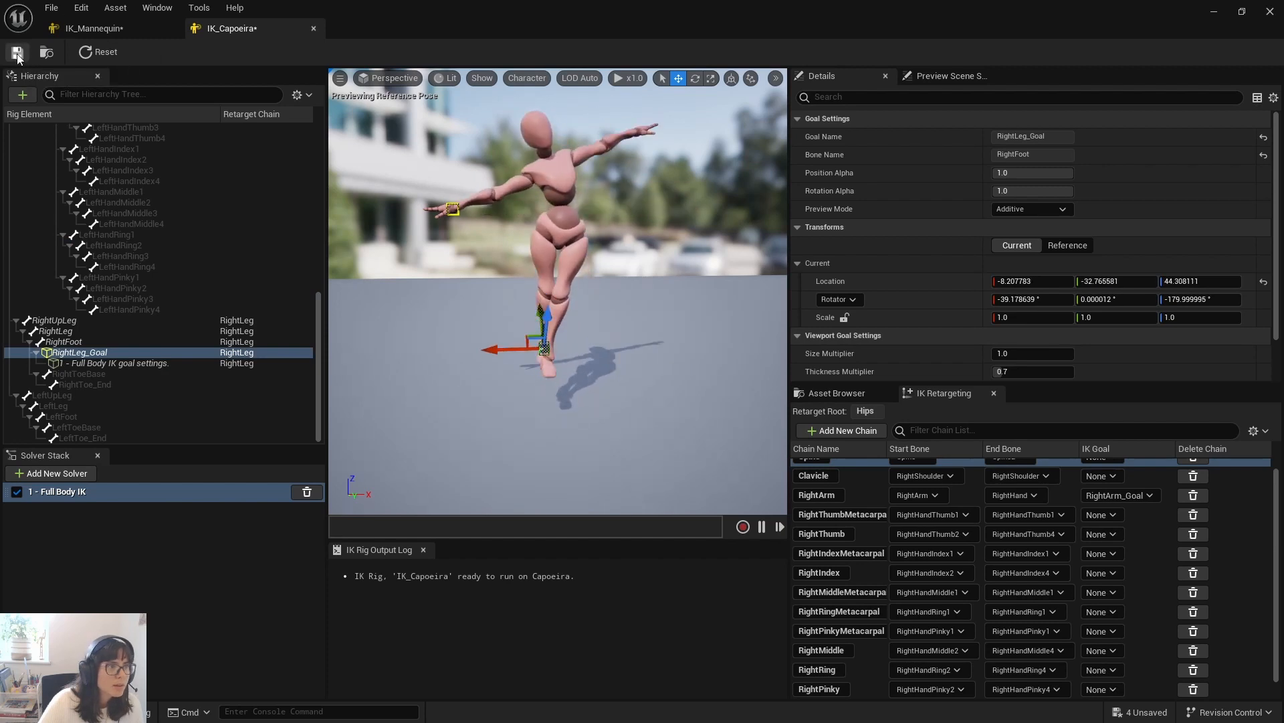
pyautogui.click(99, 51)
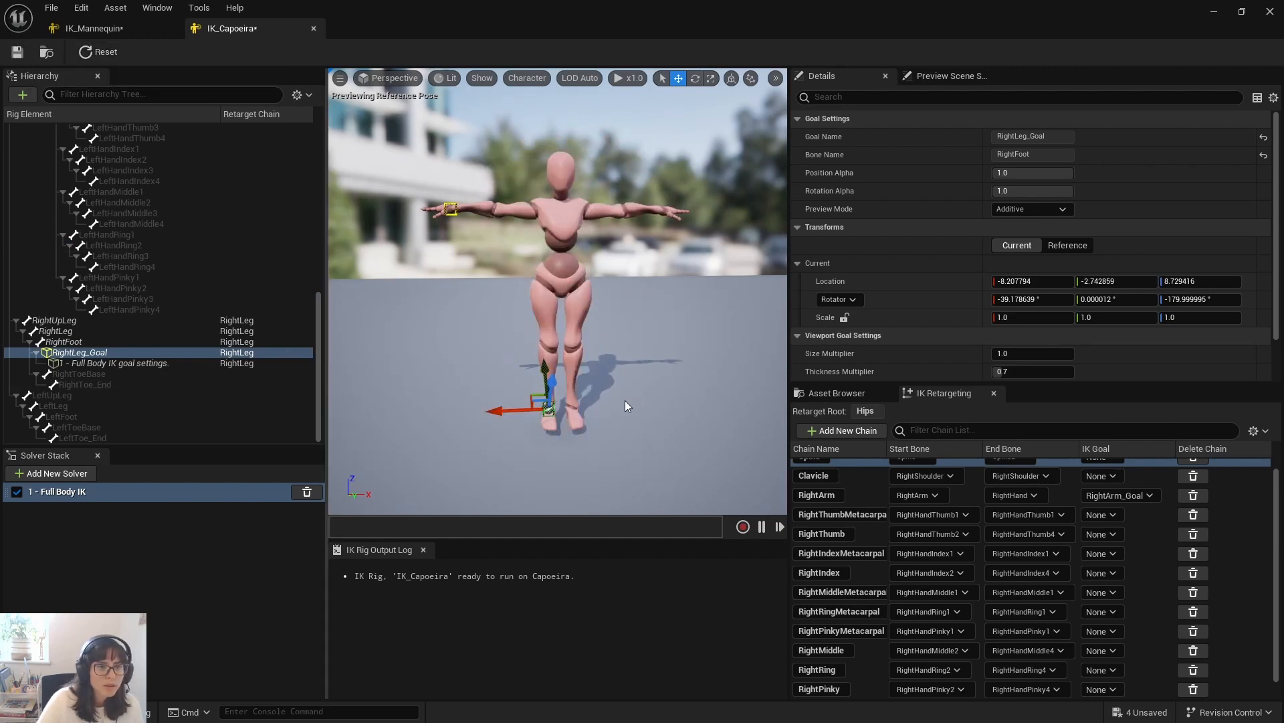
# Step: Check IK_Capoeira's RightLeg chain and RightToeBase bone against the rest of IK_Mannequin's chain list, down to Head
pyautogui.keyDown('alt'); pyautogui.moveTo(625, 400); pyautogui.dragTo(604, 408); pyautogui.keyUp('alt')
pyautogui.scroll(-1, 945, 569)
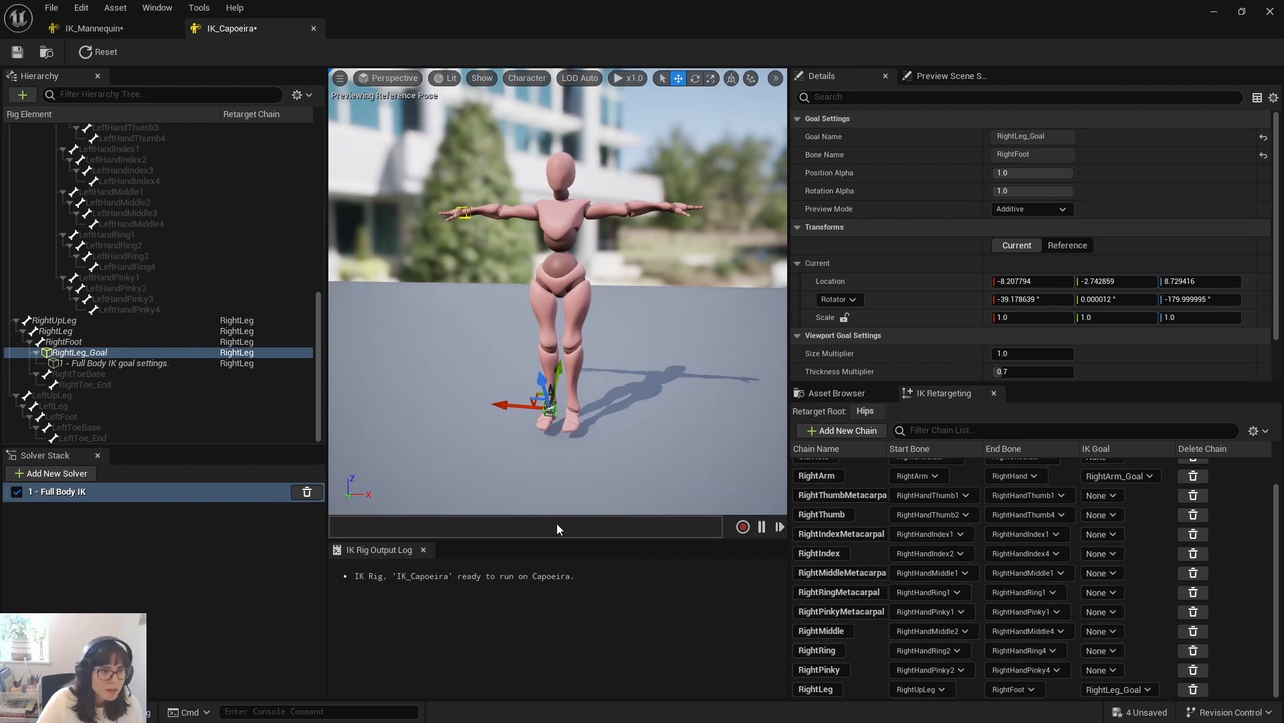
pyautogui.click(101, 375)
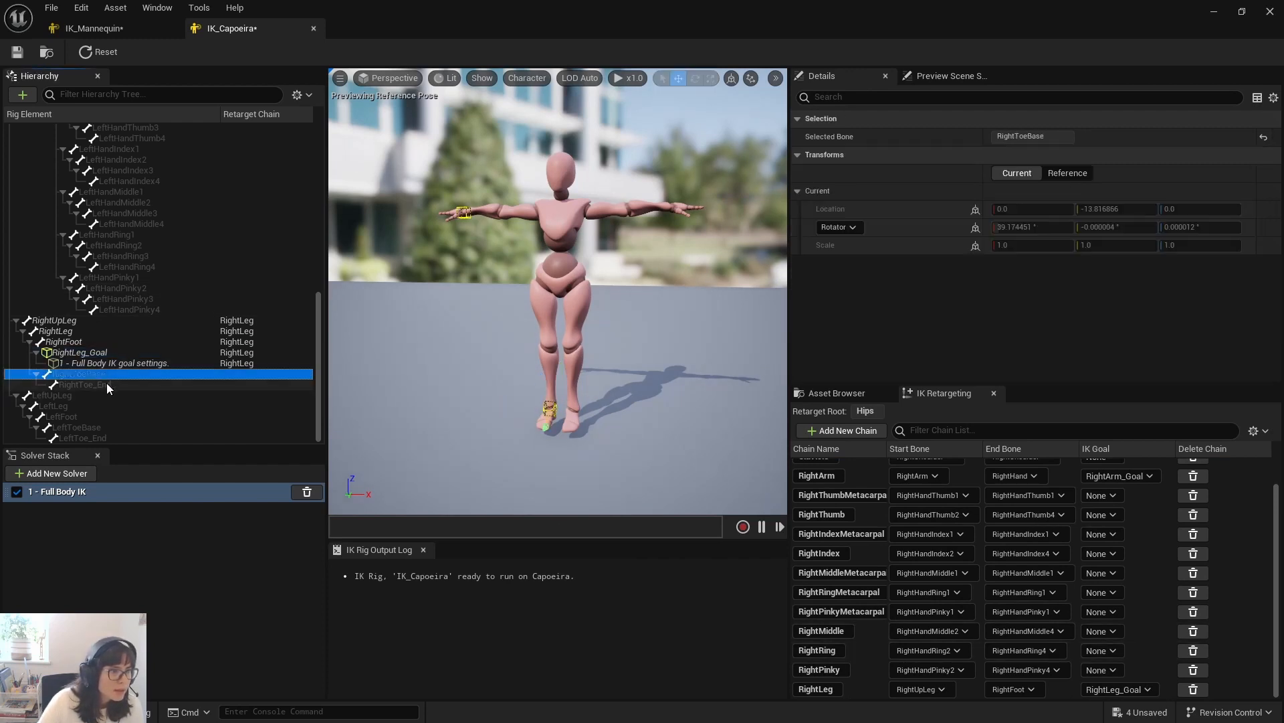
pyautogui.click(104, 30)
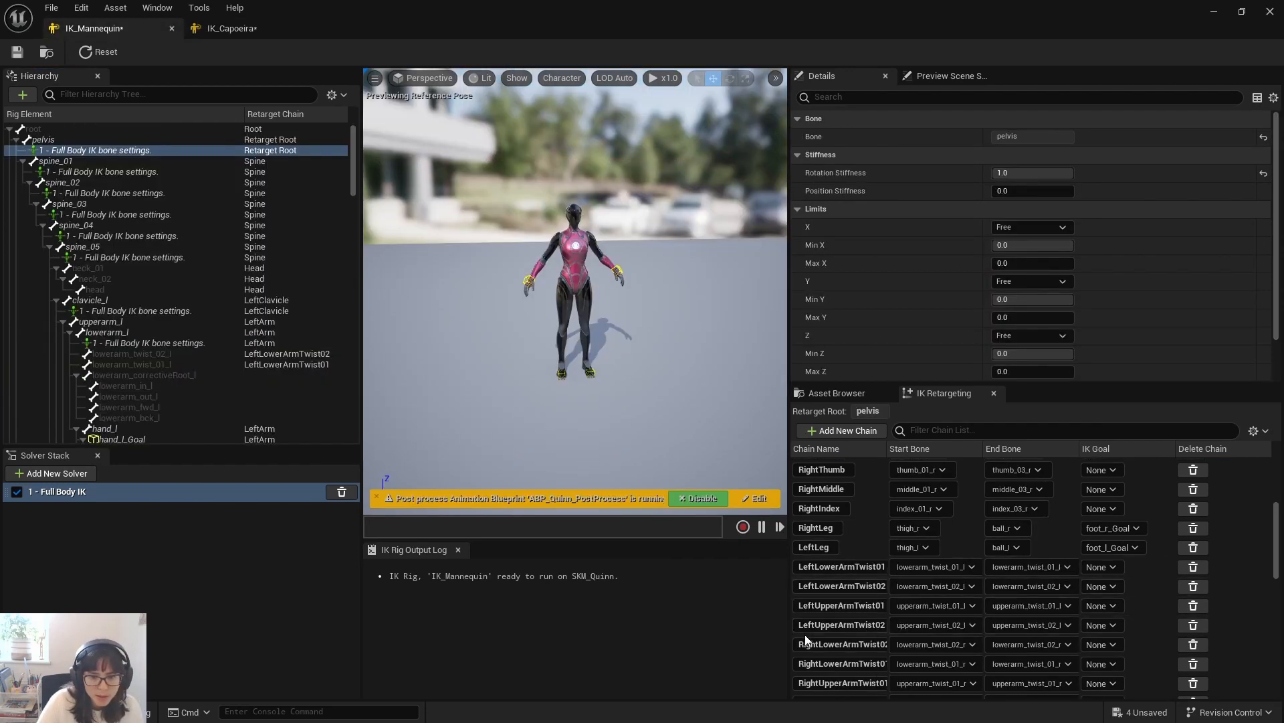
pyautogui.scroll(-10, 884, 629)
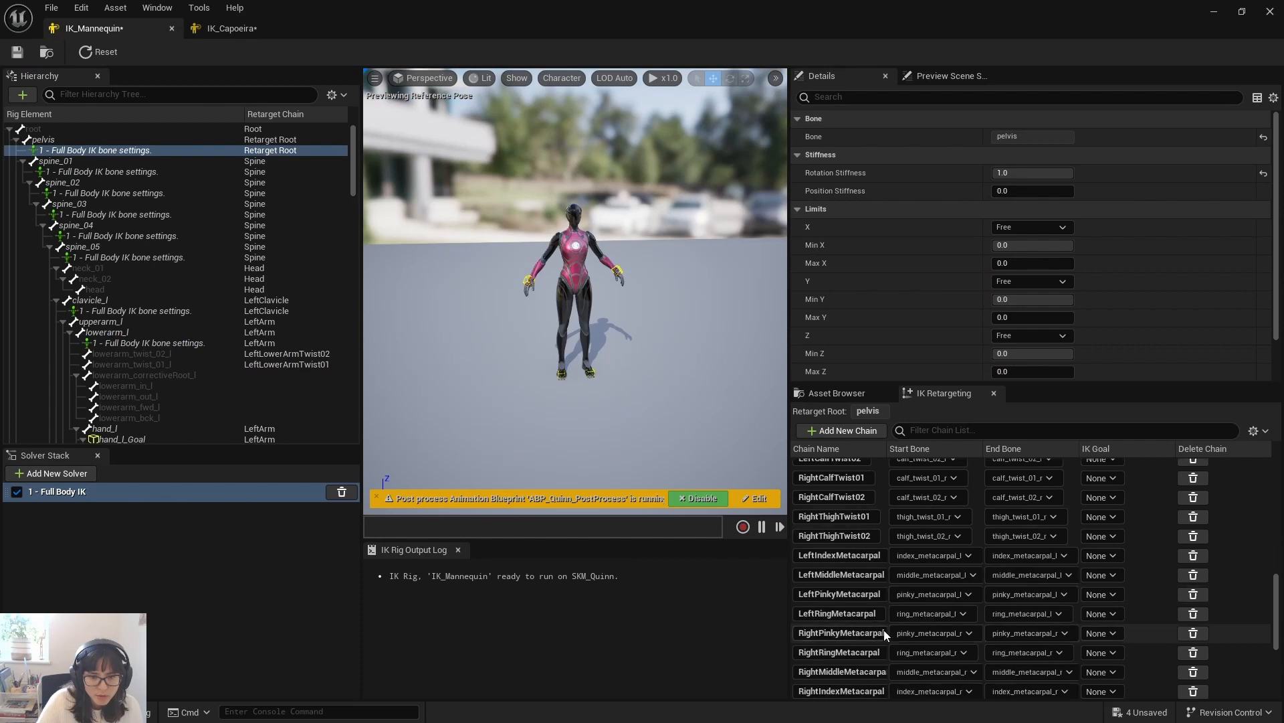
pyautogui.scroll(-5, 885, 632)
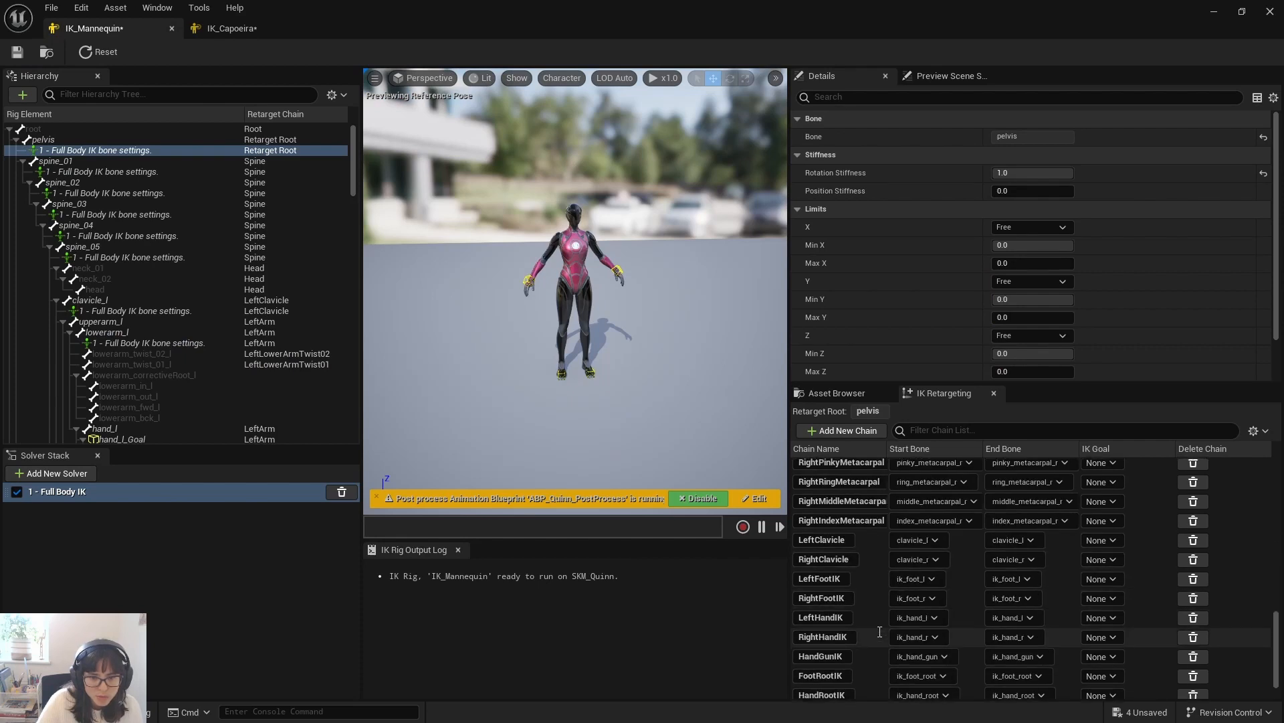
pyautogui.scroll(-2, 879, 632)
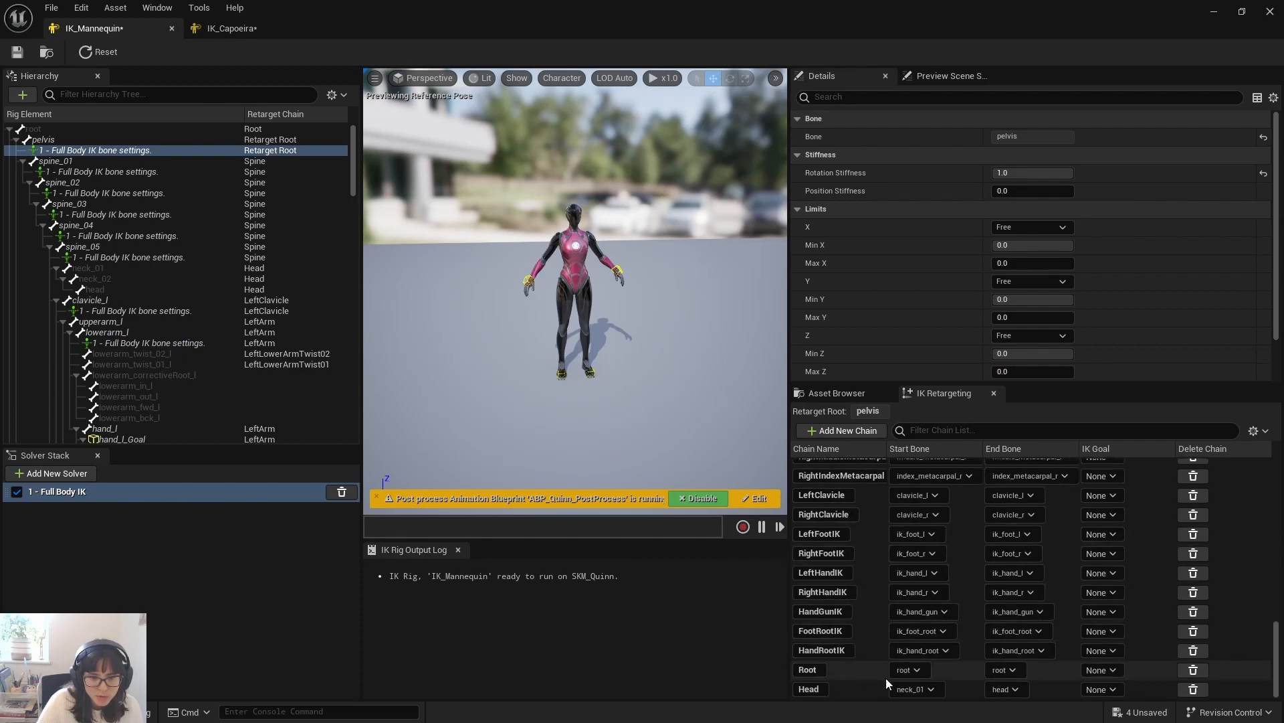
pyautogui.moveTo(1274, 678)
pyautogui.mouseDown()
pyautogui.moveTo(1273, 512)
pyautogui.moveTo(1280, 683)
pyautogui.mouseUp()
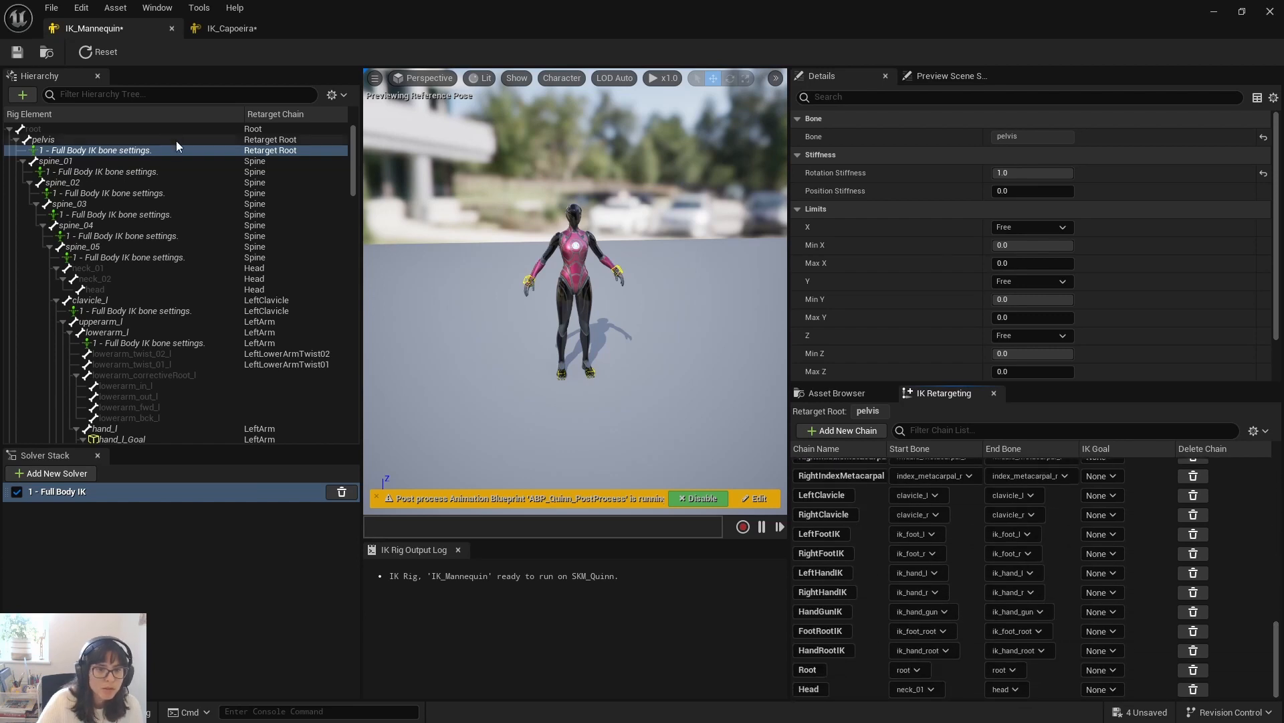
pyautogui.moveTo(493, 355); pyautogui.dragTo(562, 355)
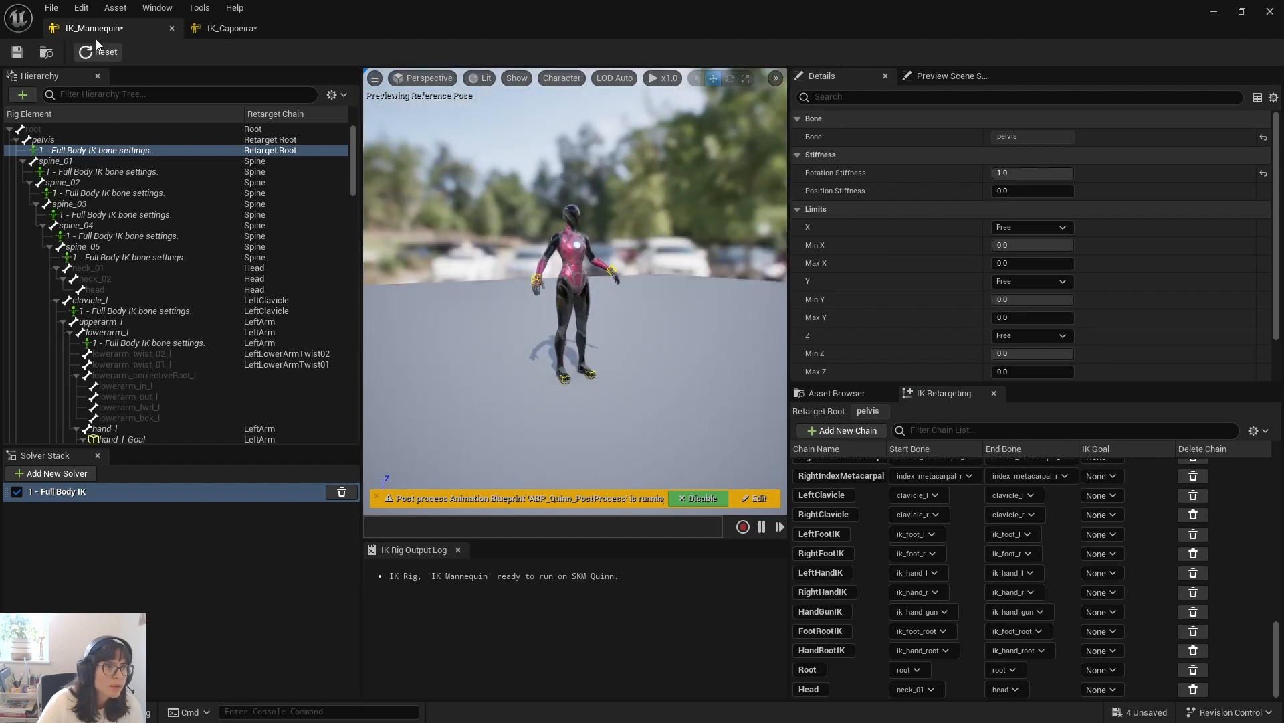
# Step: In IK_Capoeira, mirror the RightLeg chain into a LeftLeg chain from LeftUpLeg to LeftFoot, using the existing RightLeg_Goal
pyautogui.click(227, 29)
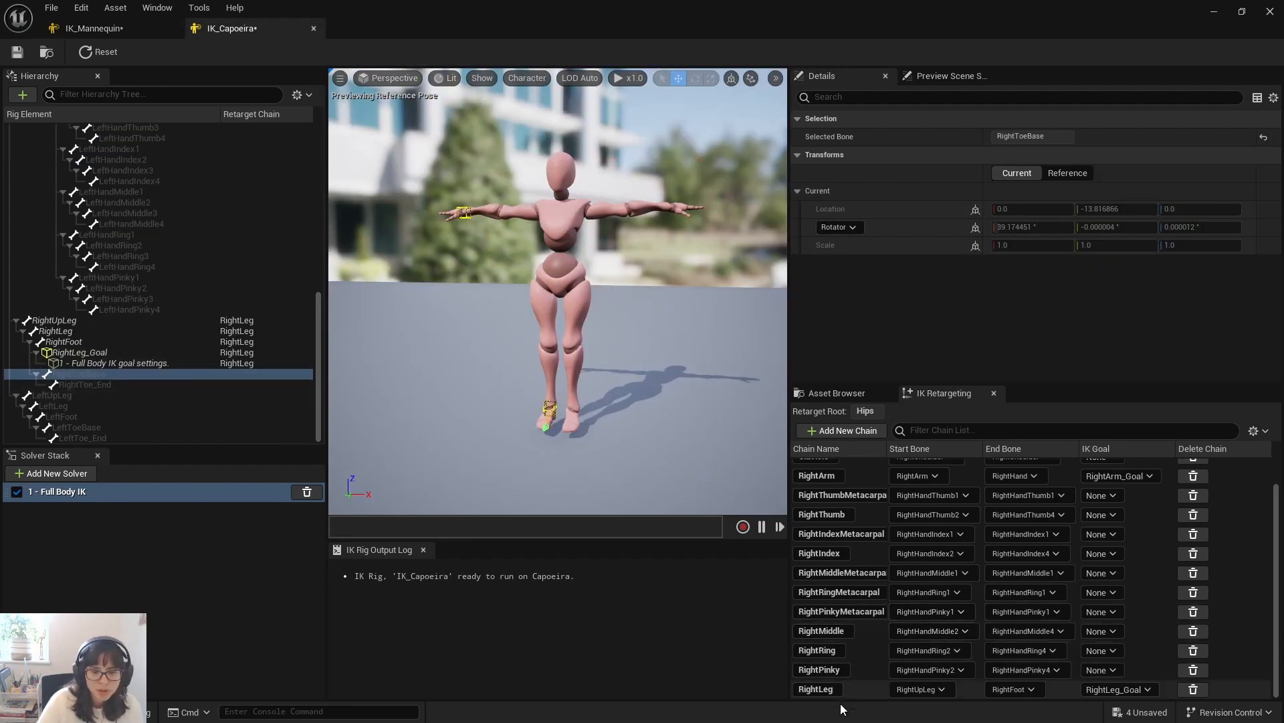
pyautogui.click(856, 691)
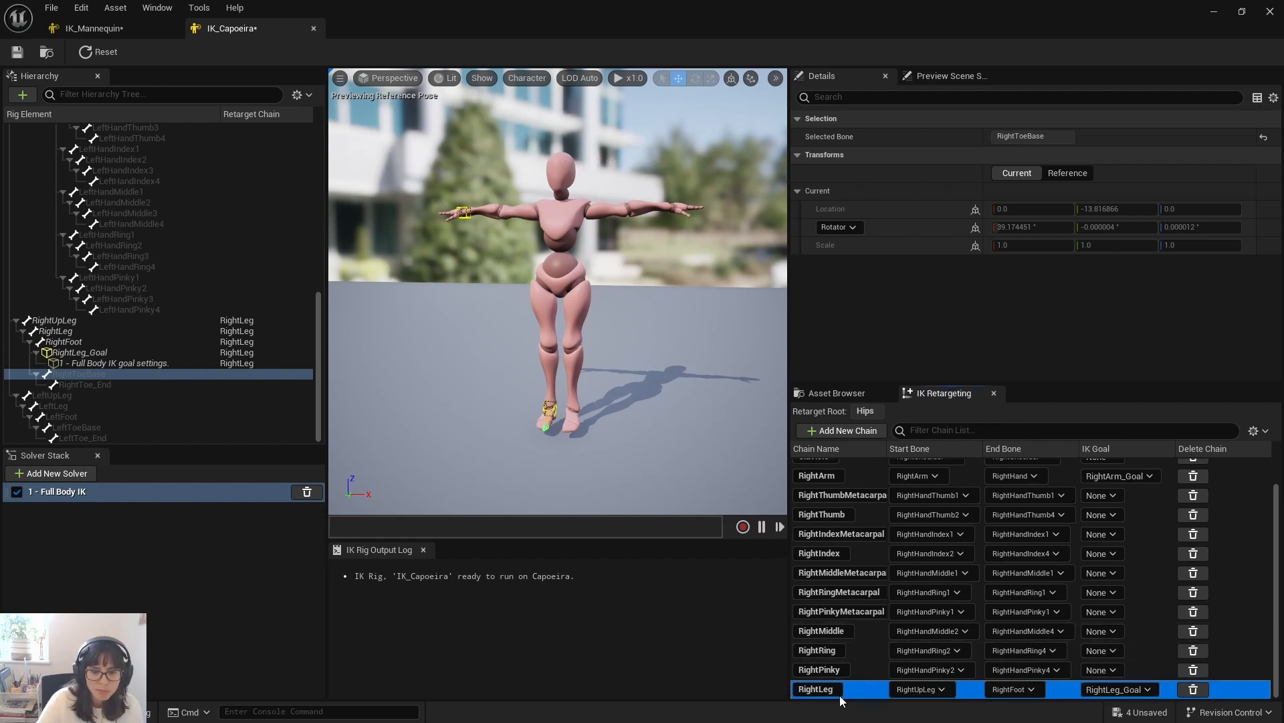
pyautogui.rightClick(863, 697)
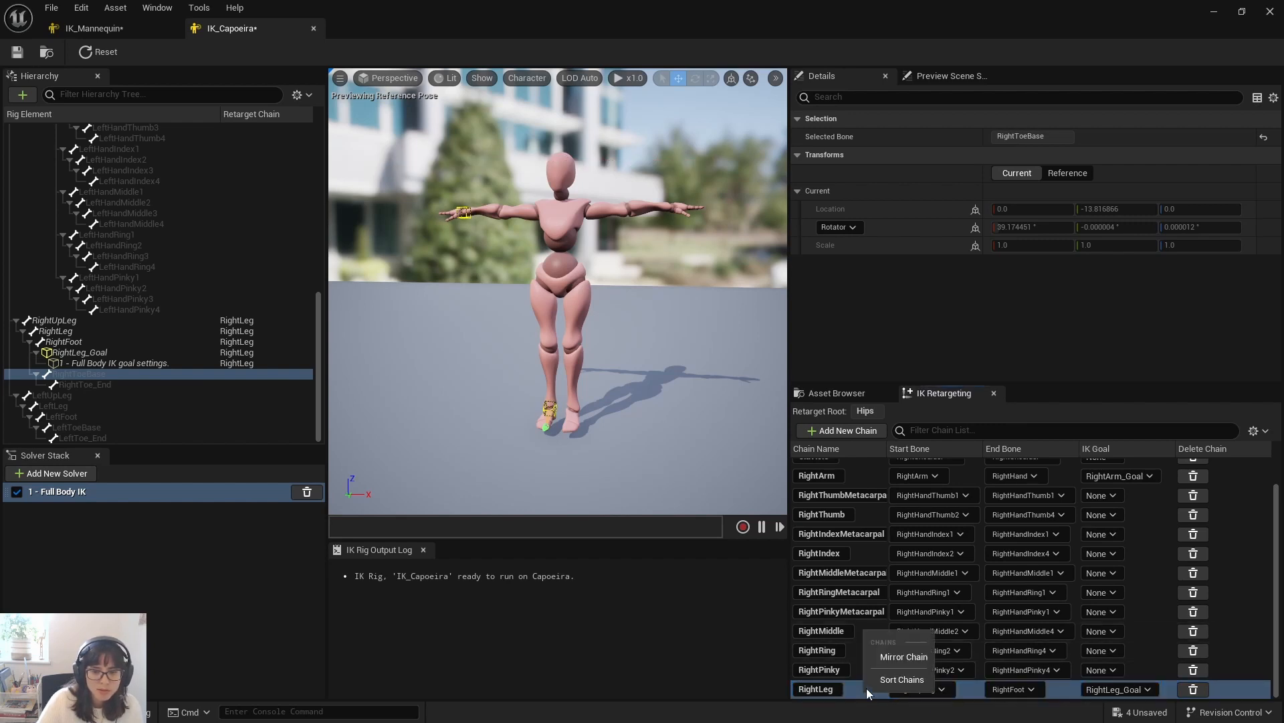
pyautogui.click(902, 658)
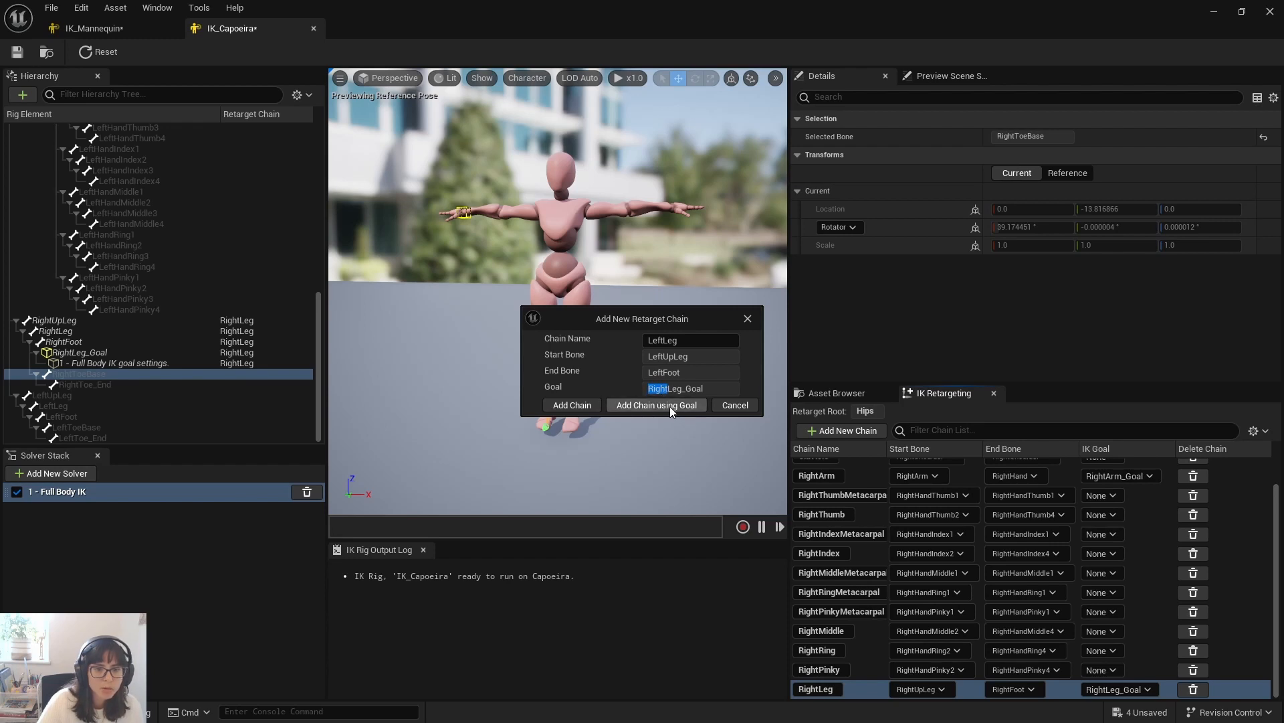
pyautogui.click(669, 407)
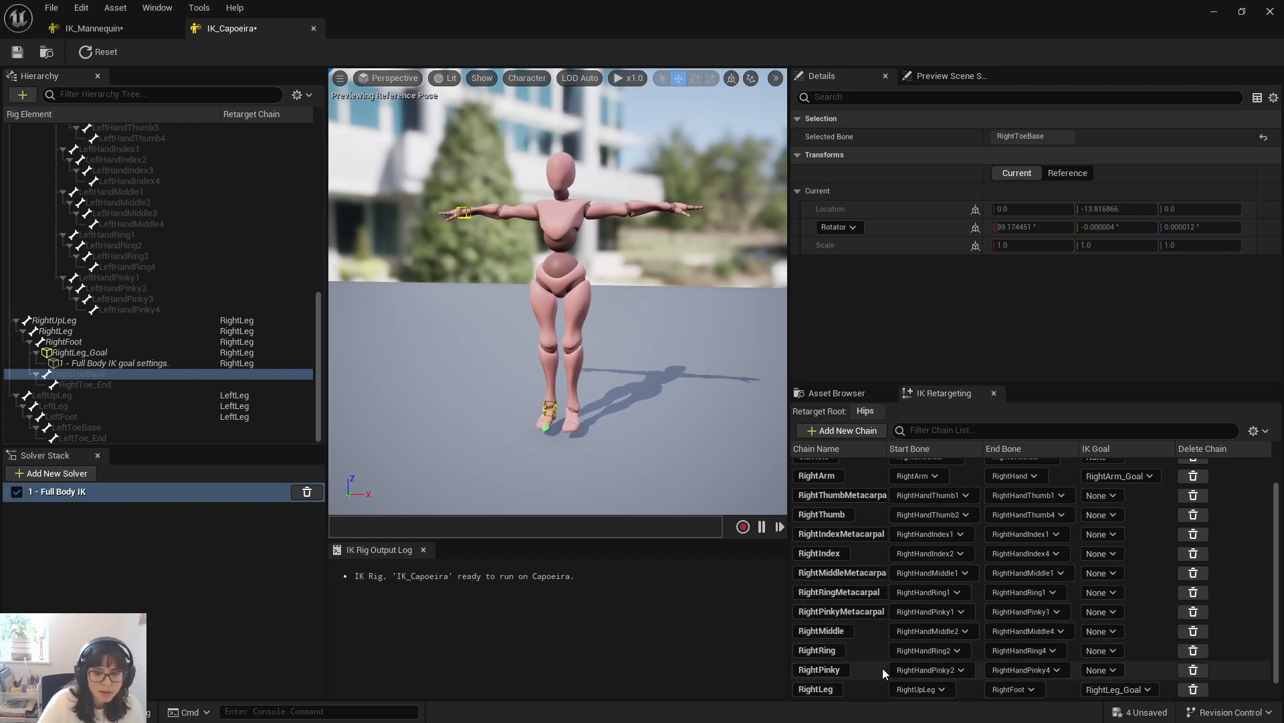
# Step: Create a new IK goal on the LeftFoot bone and assign it to the LeftLeg chain
pyautogui.scroll(-1, 881, 673)
pyautogui.click(872, 692)
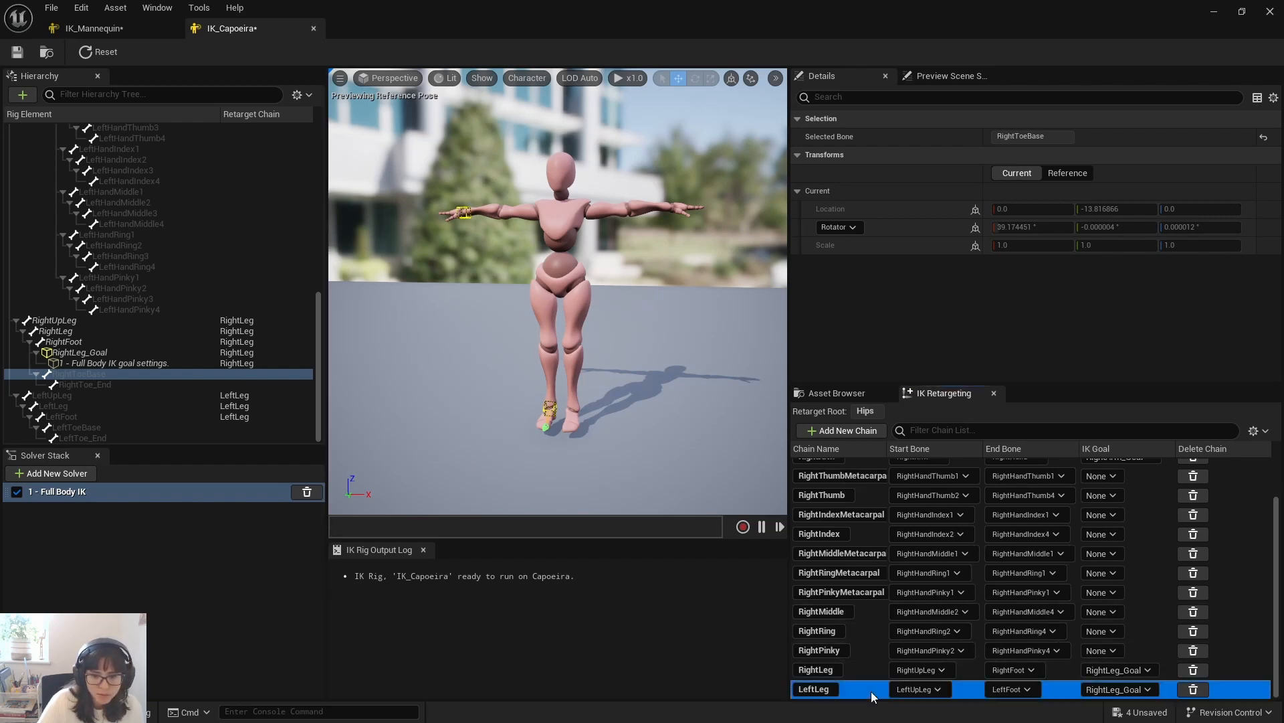
pyautogui.click(1131, 693)
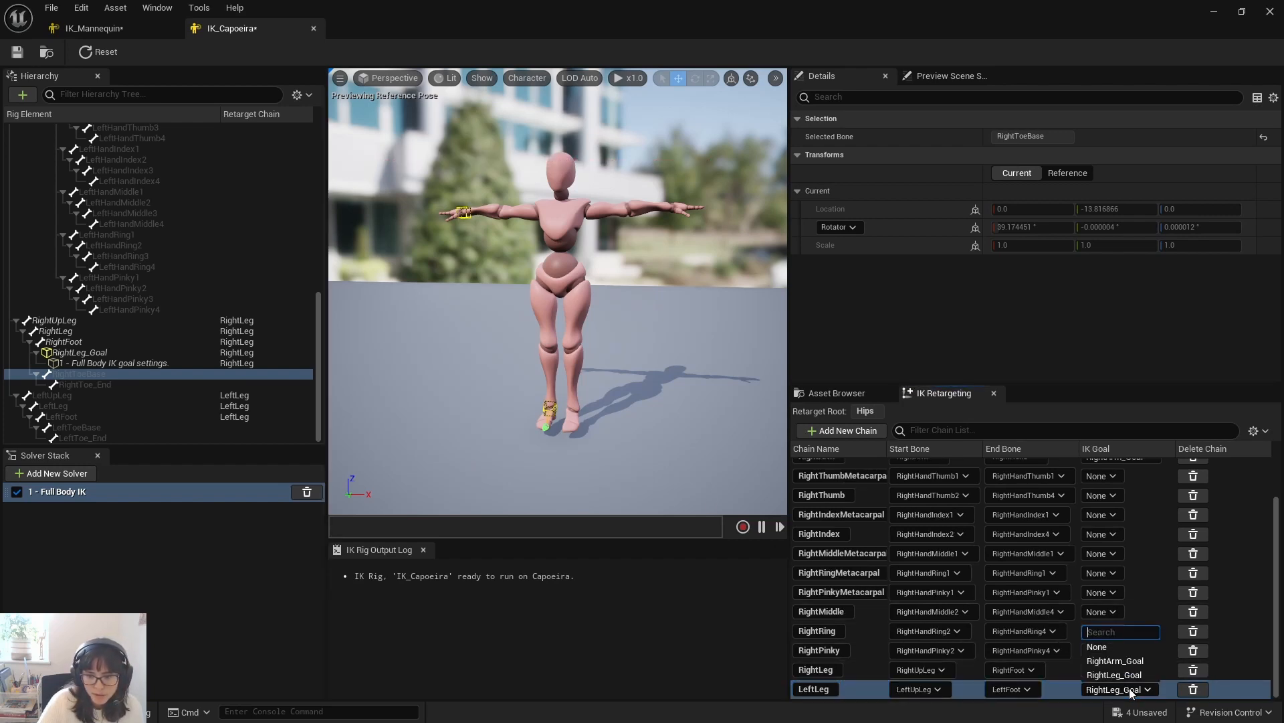
pyautogui.click(123, 525)
pyautogui.click(106, 350)
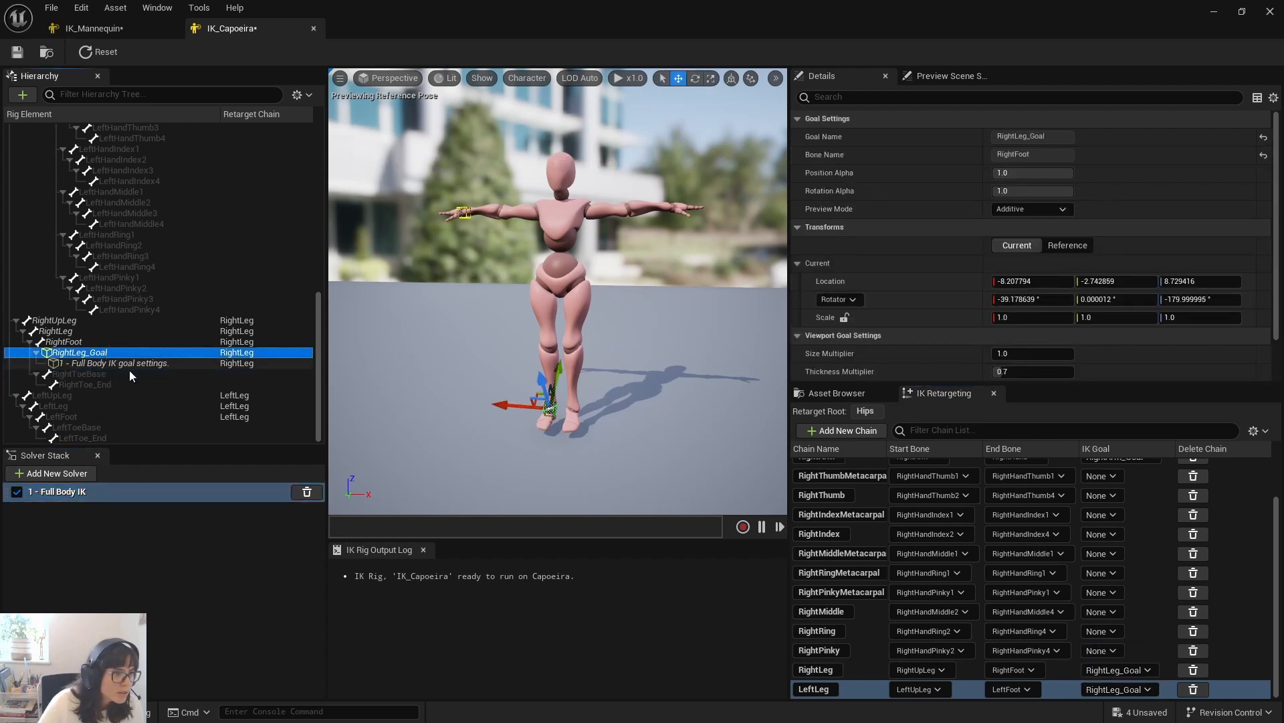
pyautogui.click(90, 417)
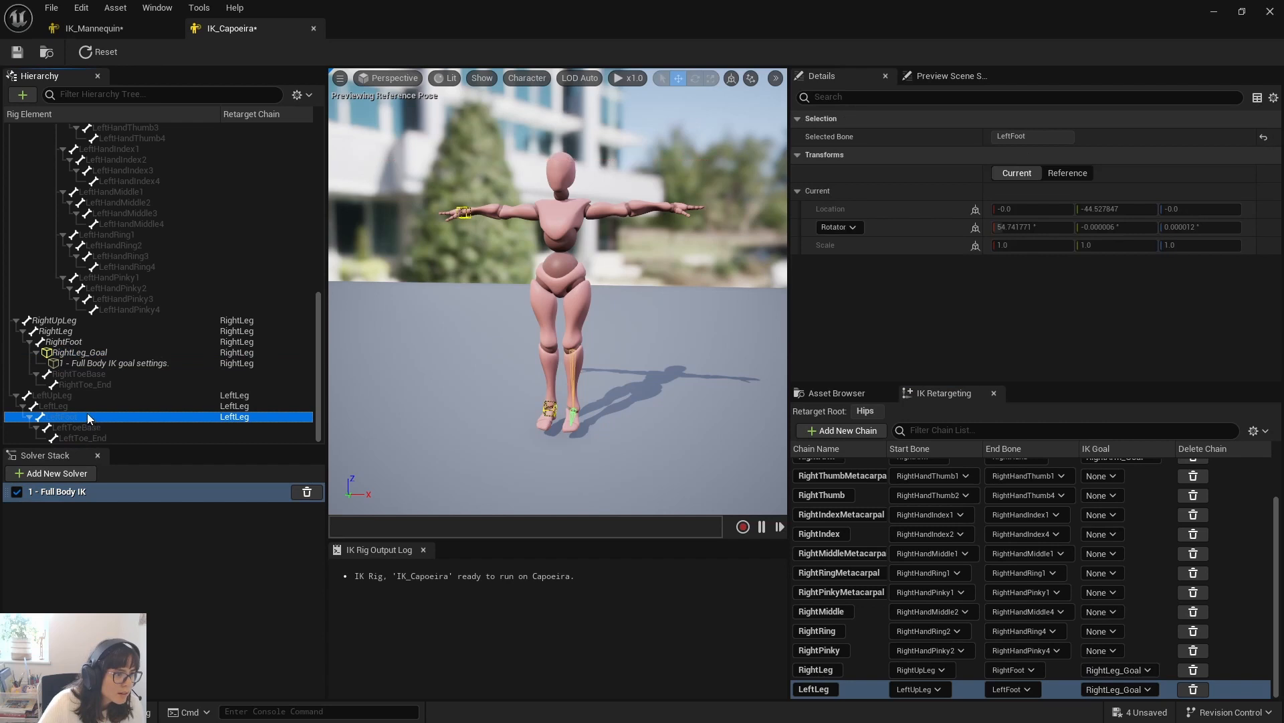
pyautogui.rightClick(87, 412)
pyautogui.click(131, 443)
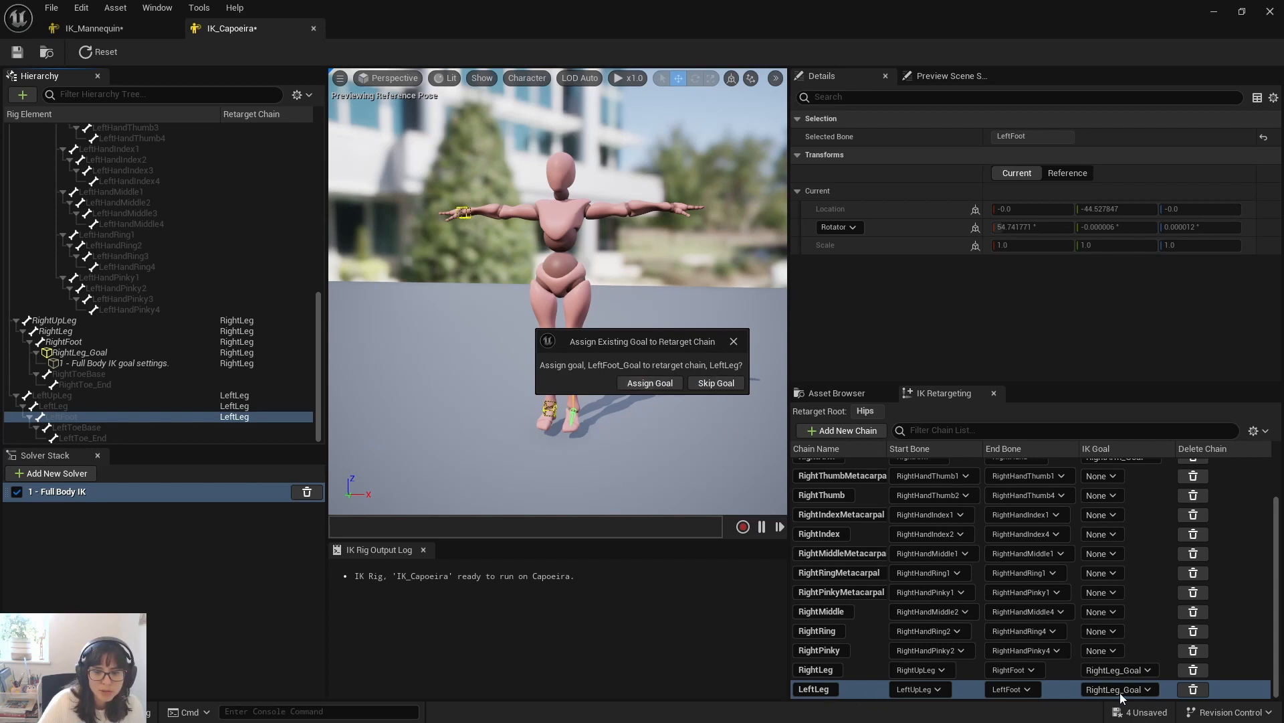
pyautogui.click(647, 384)
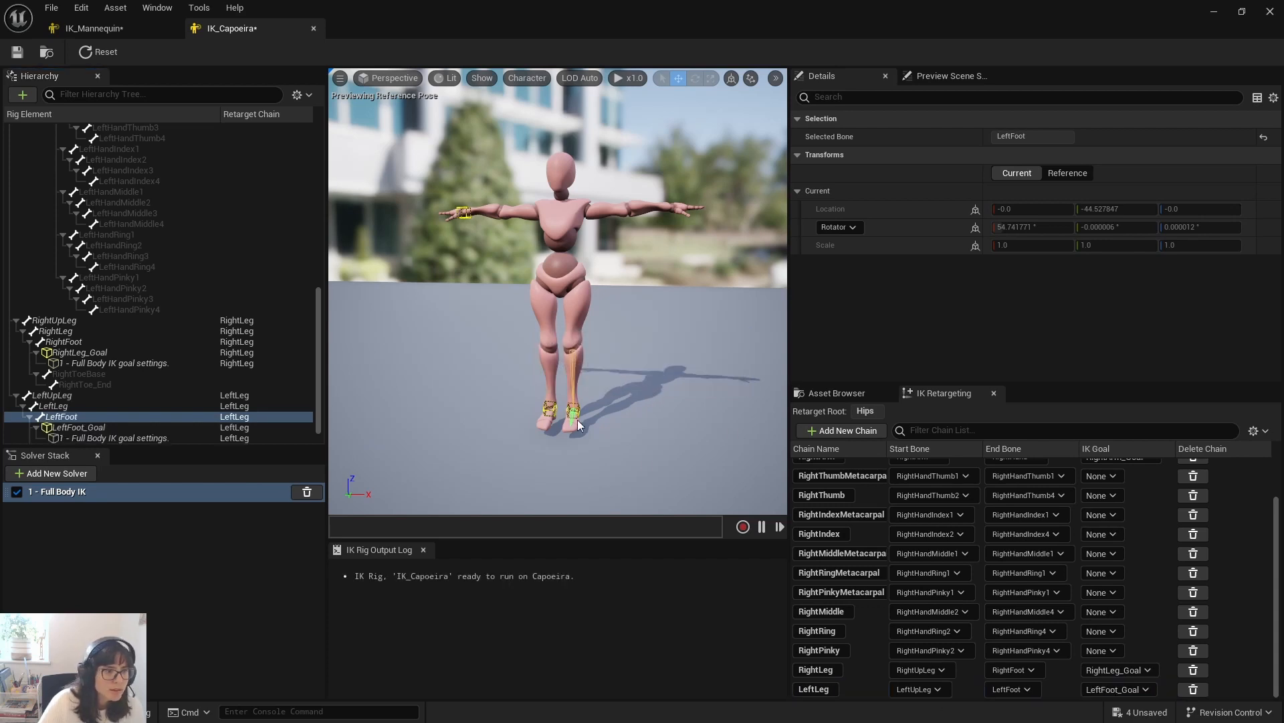
# Step: Rename the Clavicle retarget chain as RightClavicle
pyautogui.moveTo(585, 419)
pyautogui.keyDown('alt'); pyautogui.mouseDown()
pyautogui.moveTo(468, 418)
pyautogui.moveTo(596, 398)
pyautogui.mouseUp(); pyautogui.keyUp('alt')
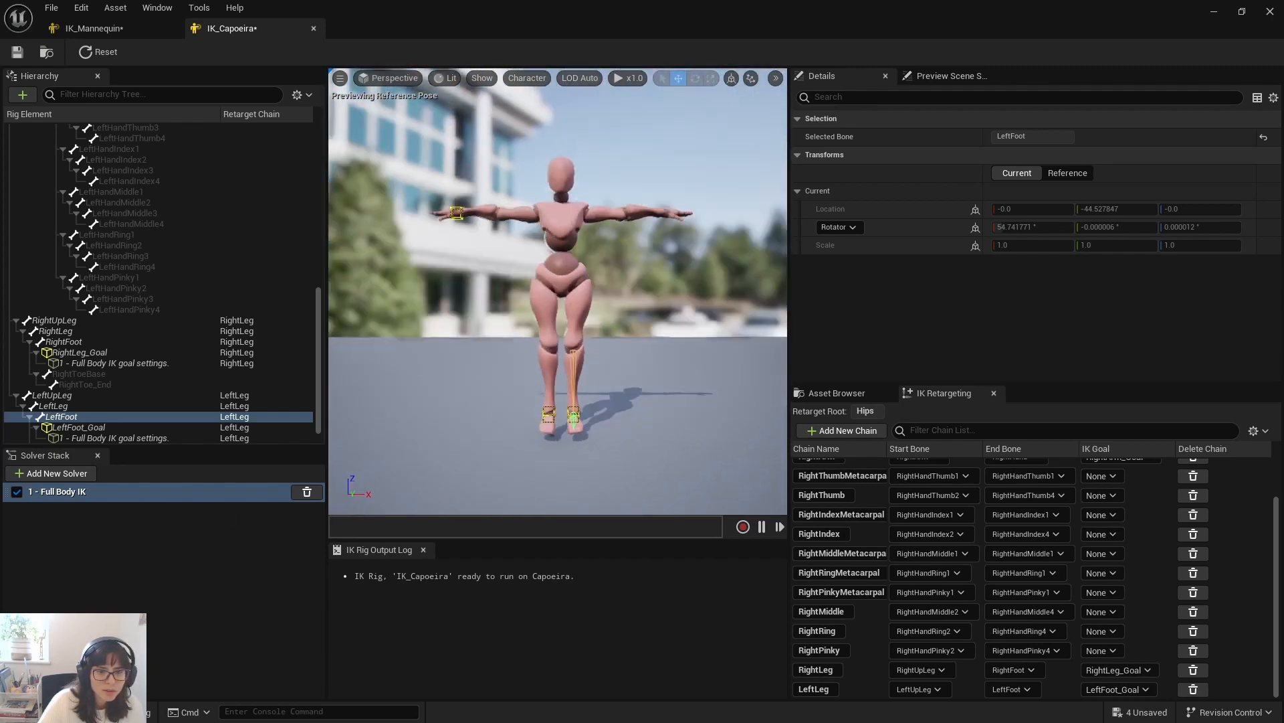
pyautogui.click(865, 650)
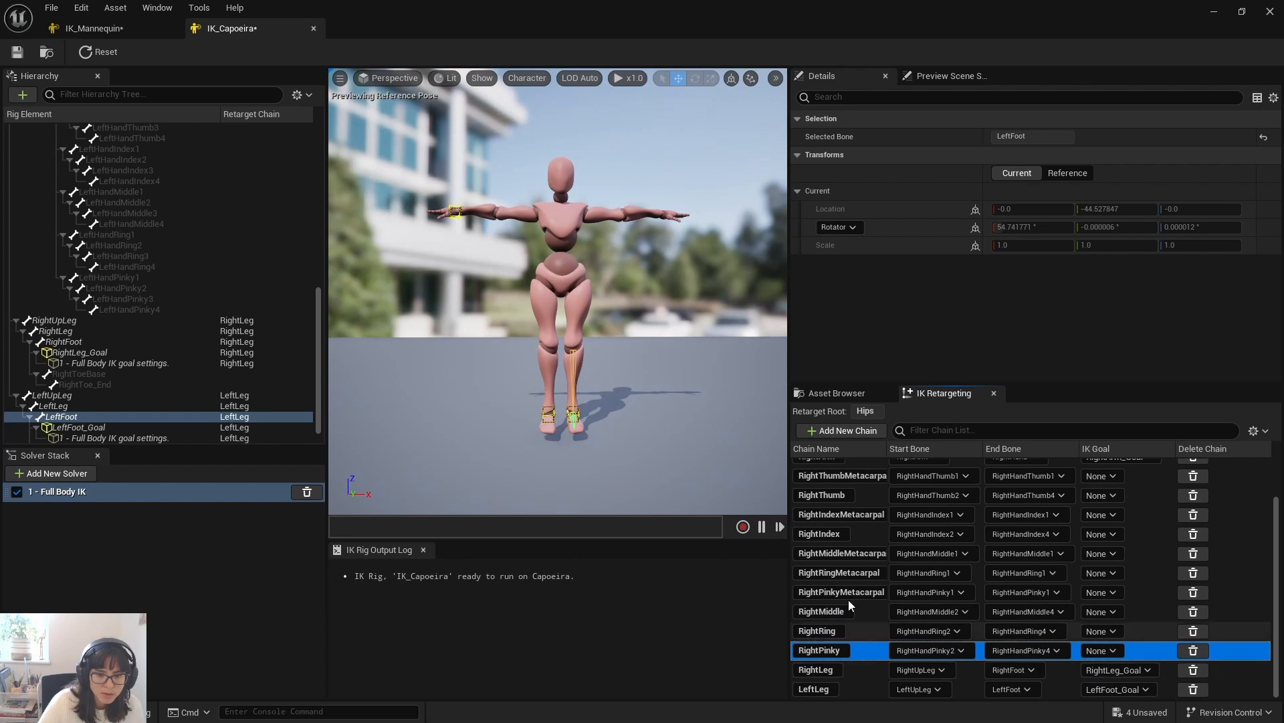
pyautogui.scroll(3, 848, 600)
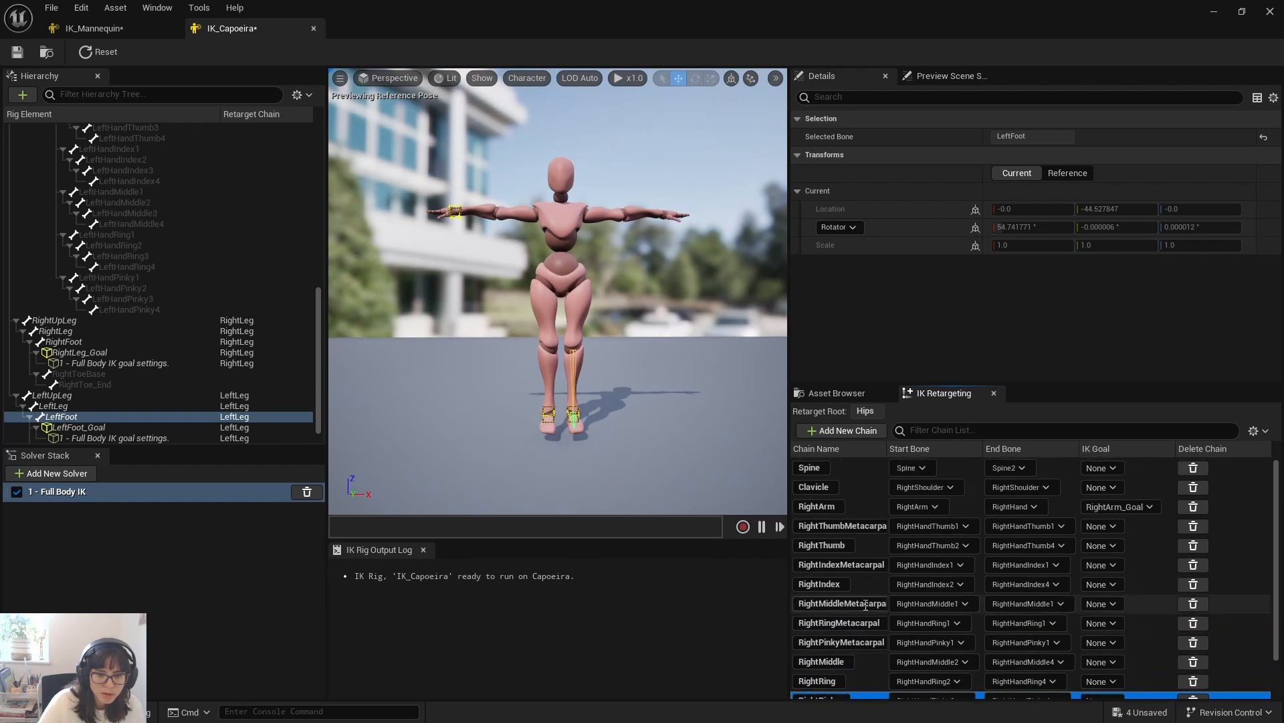
pyautogui.click(801, 487)
pyautogui.write('Right')
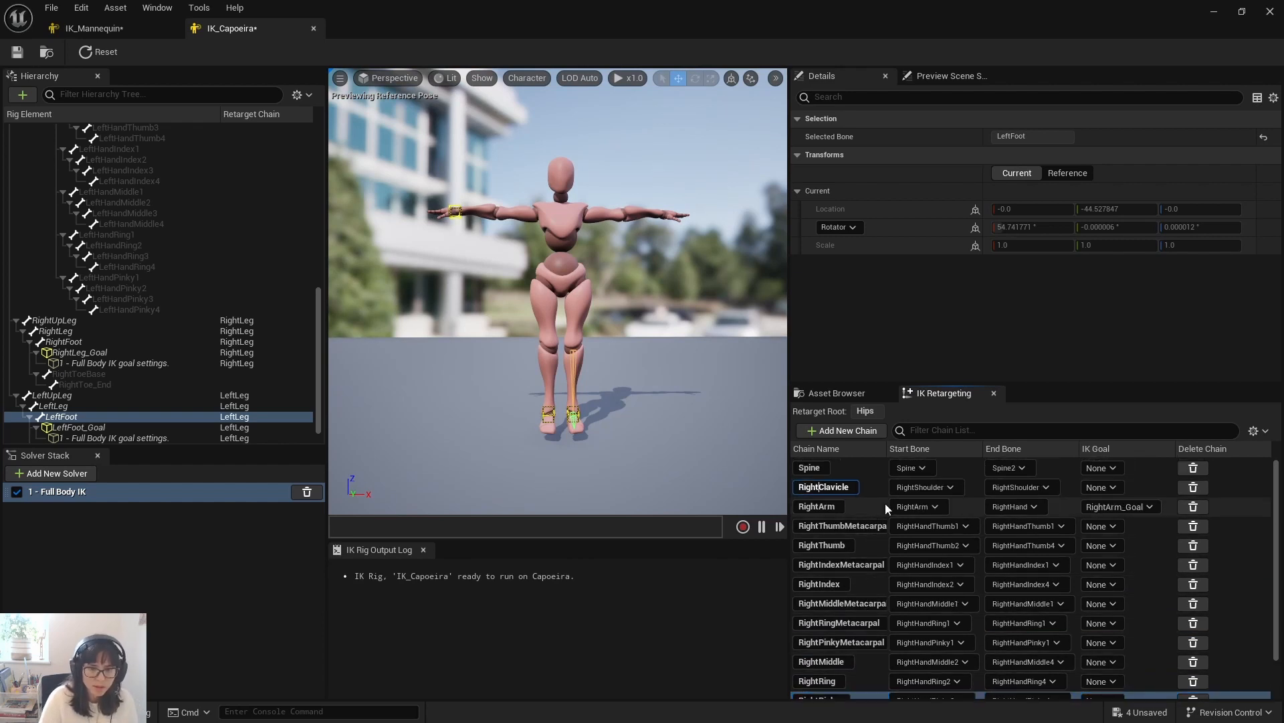
pyautogui.press('Return')
# Step: Mirror all chains from RightClavicle through RightPinky to the left side, adding LeftArm with the existing RightArm_Goal and the others without goals
pyautogui.scroll(-2, 870, 610)
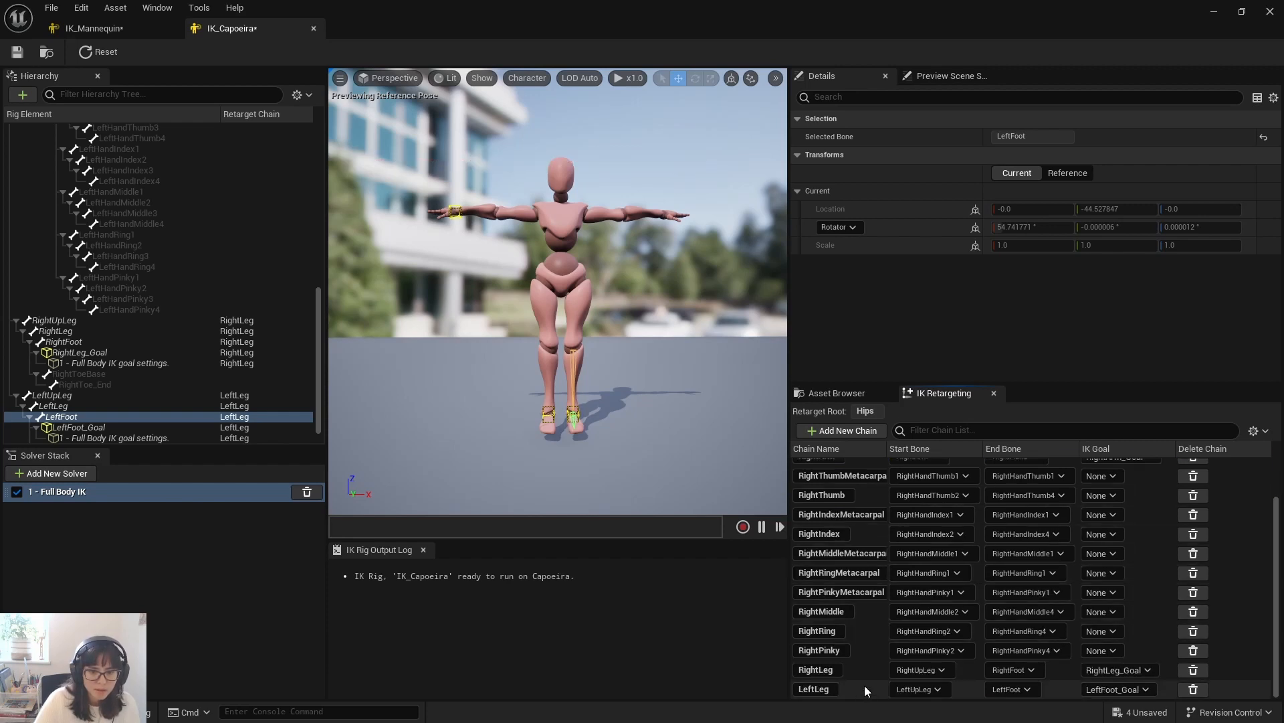
pyautogui.keyDown('shift'); pyautogui.click(860, 668); pyautogui.keyUp('shift')
pyautogui.click(866, 649)
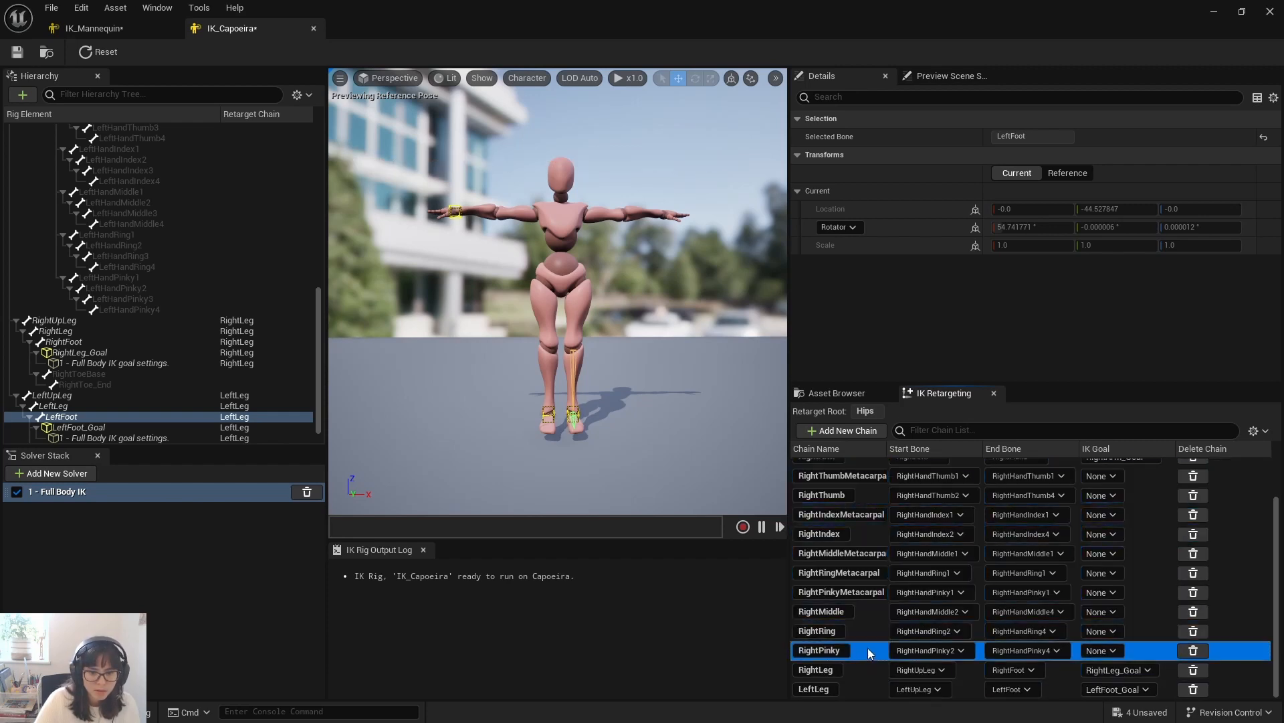
pyautogui.scroll(2, 868, 647)
pyautogui.keyDown('shift'); pyautogui.click(868, 487); pyautogui.keyUp('shift')
pyautogui.rightClick(872, 487)
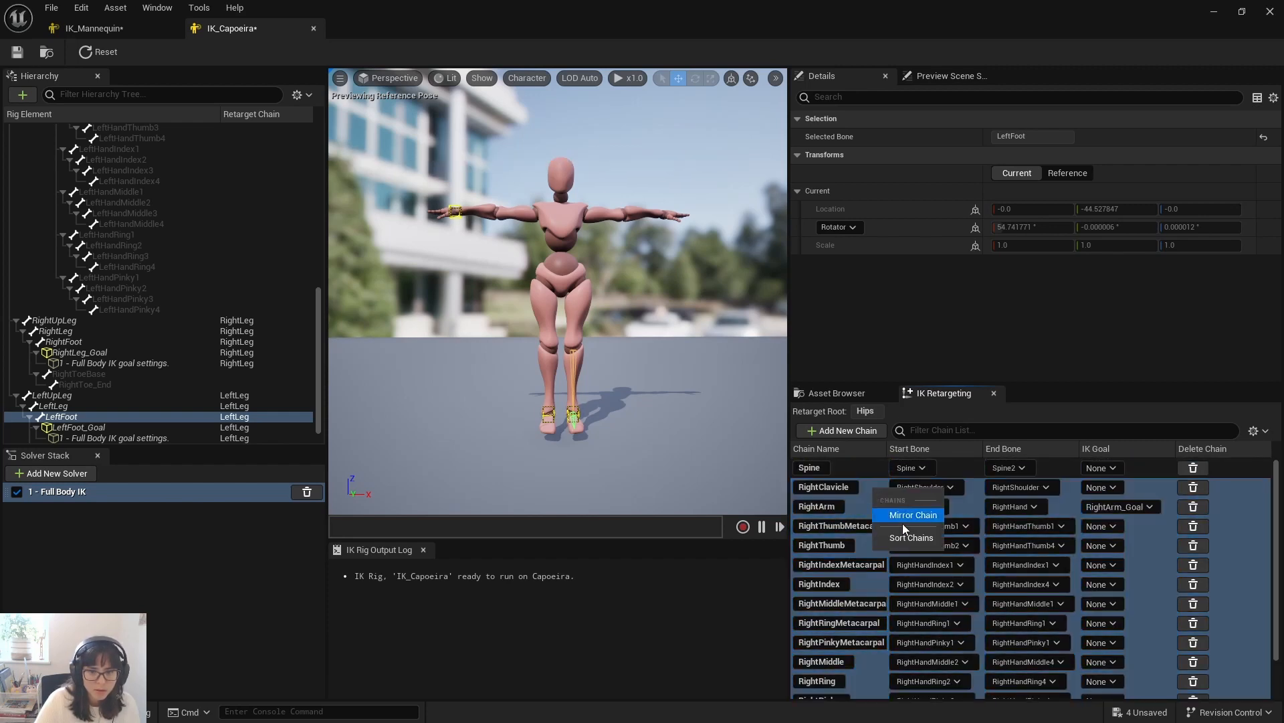
pyautogui.click(903, 524)
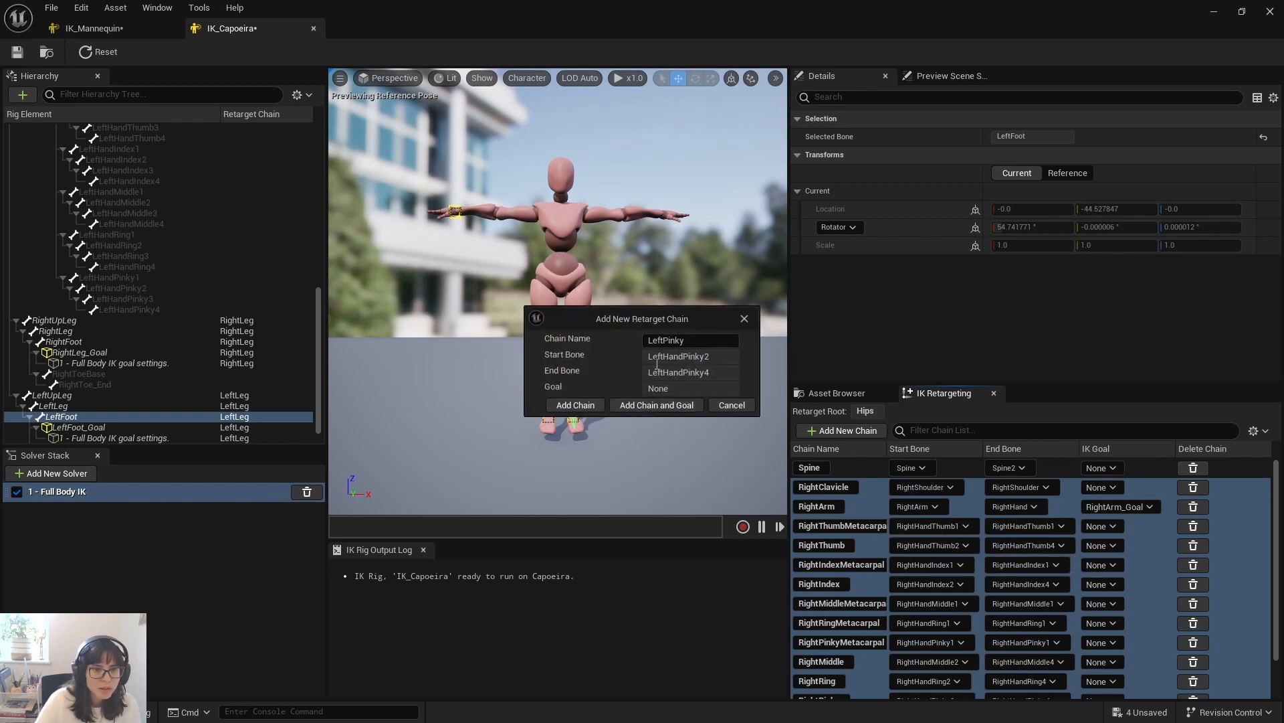
pyautogui.click(587, 405)
pyautogui.click(586, 403)
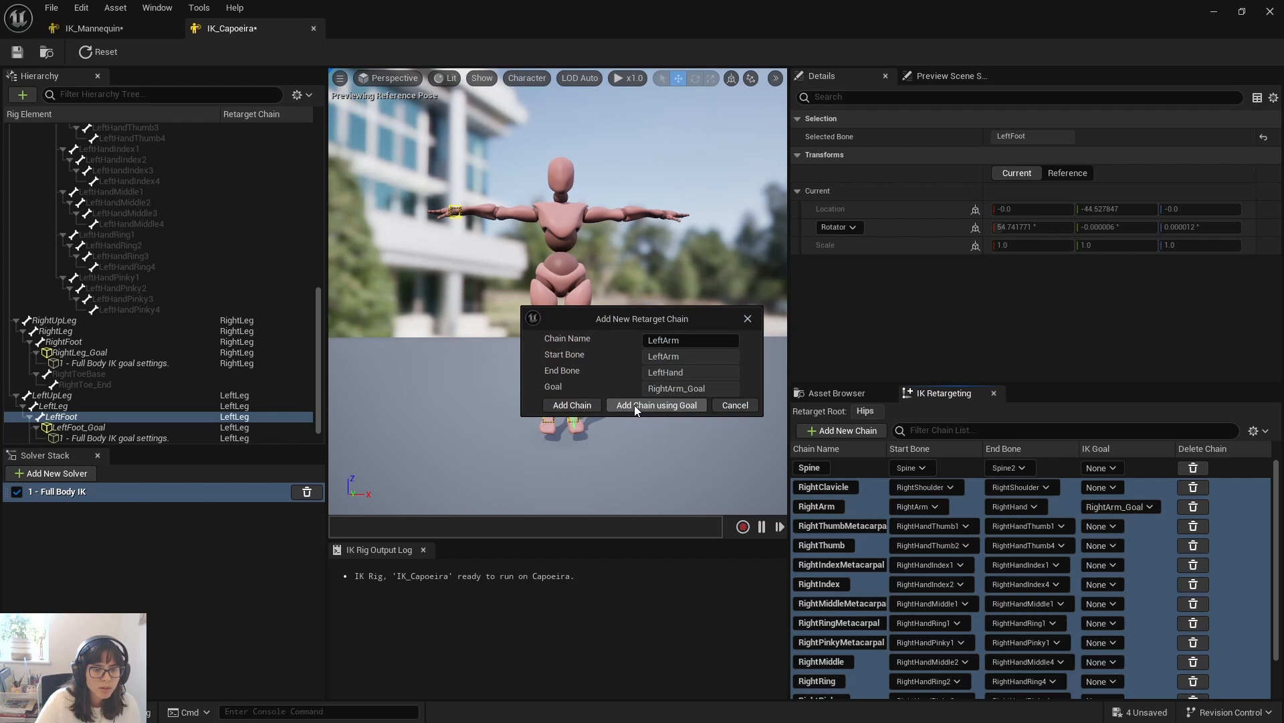
pyautogui.click(635, 404)
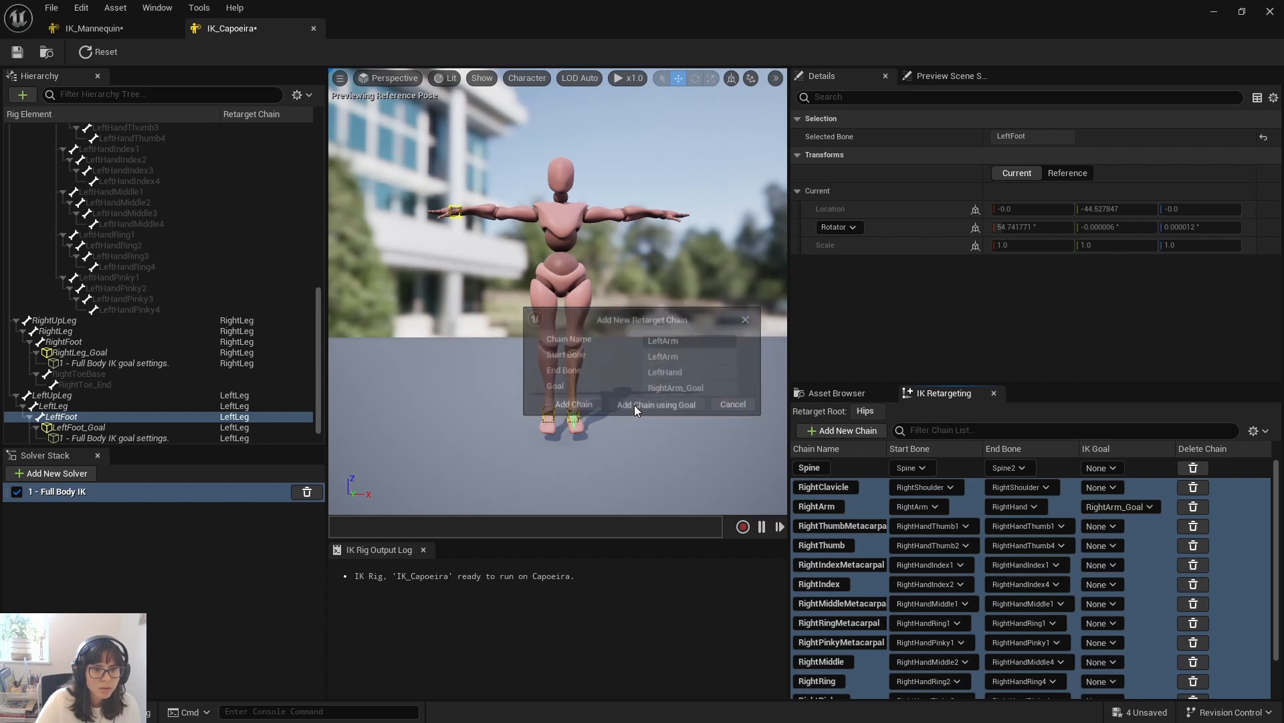
pyautogui.click(572, 405)
pyautogui.click(578, 404)
pyautogui.click(578, 404)
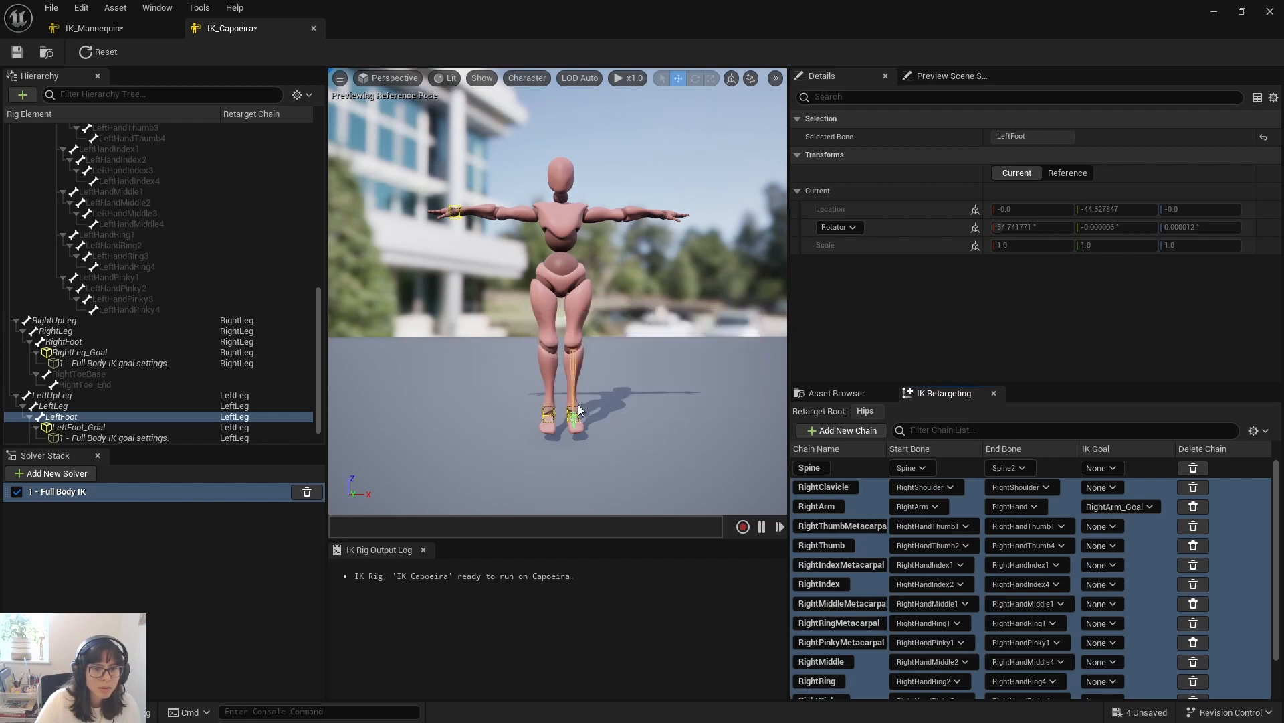
pyautogui.click(578, 404)
pyautogui.click(578, 405)
pyautogui.click(578, 404)
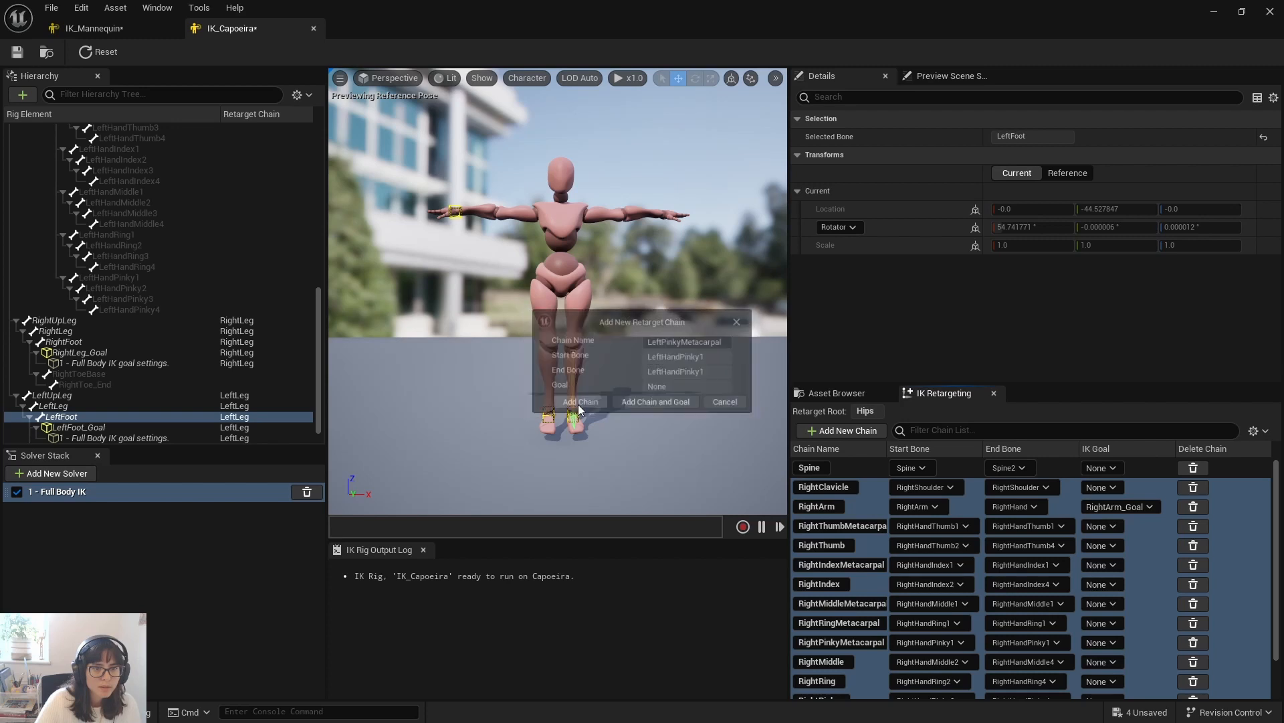
pyautogui.click(578, 404)
pyautogui.click(578, 404)
pyautogui.click(578, 404)
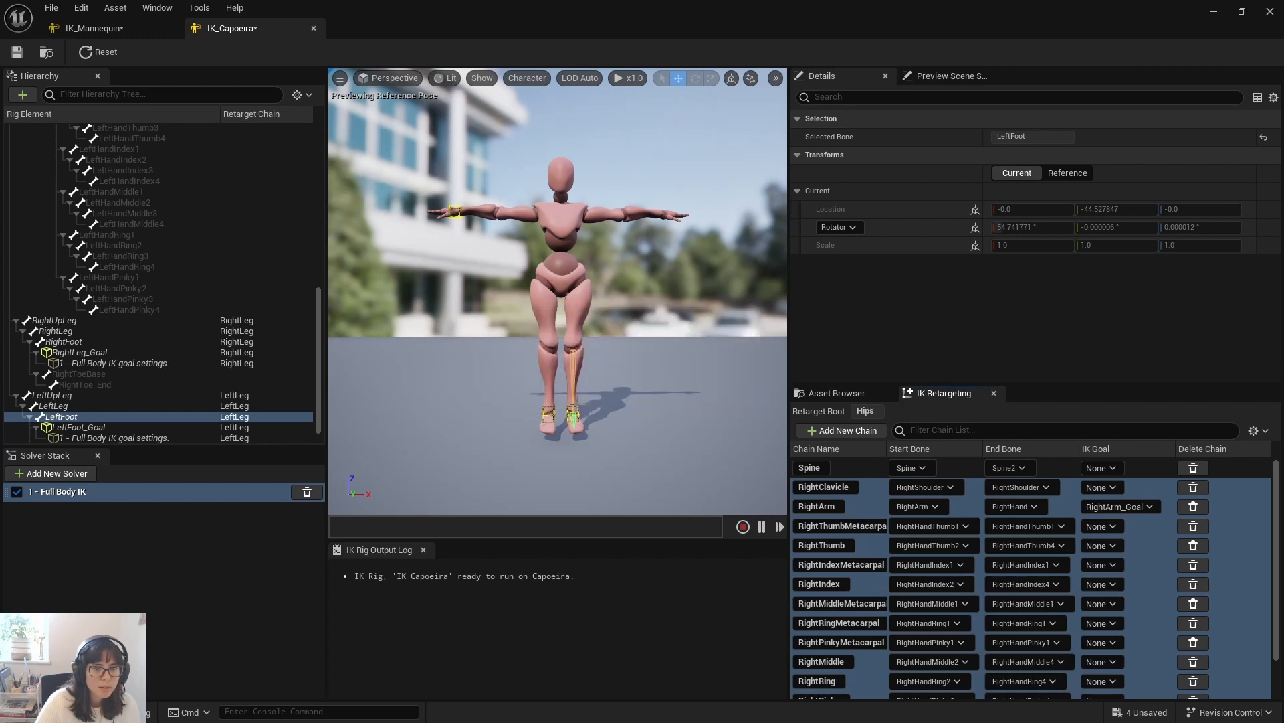
# Step: Check the mirrored left-side chains, comparing the LeftArm chain's IK goal with the bone that RightArm_Goal is attached to
pyautogui.scroll(-10, 1070, 608)
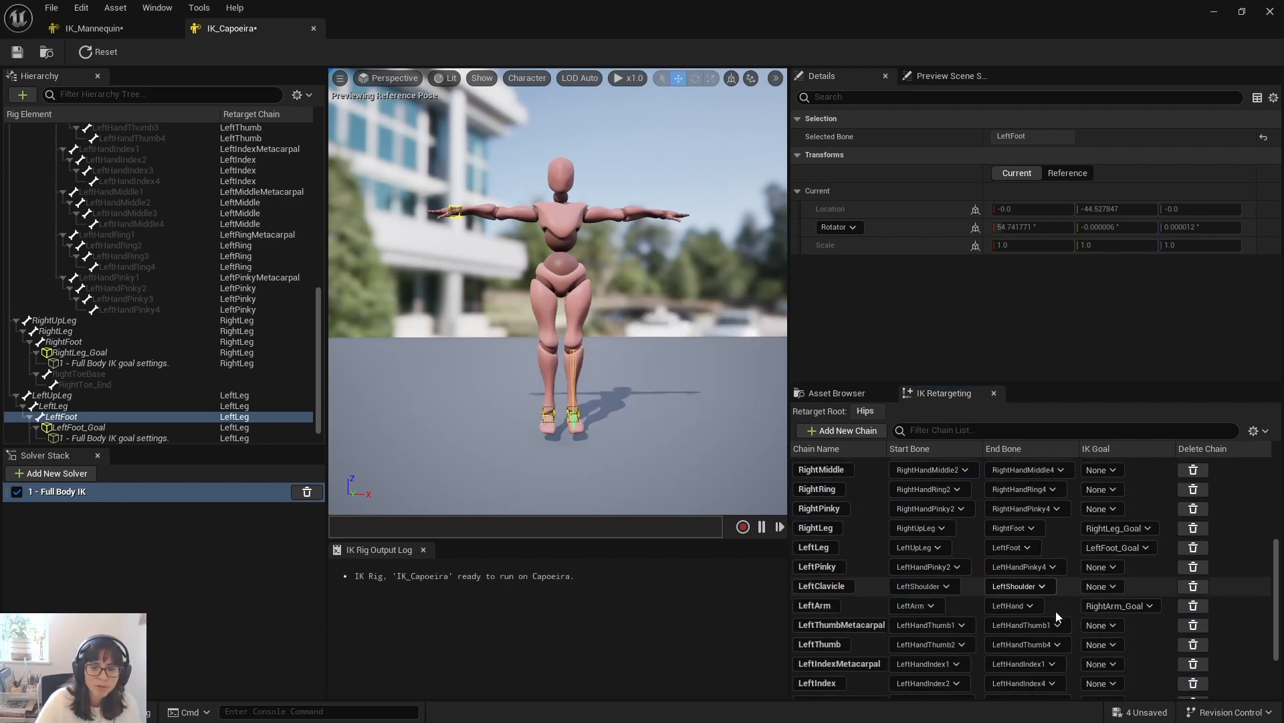
pyautogui.scroll(3, 1271, 635)
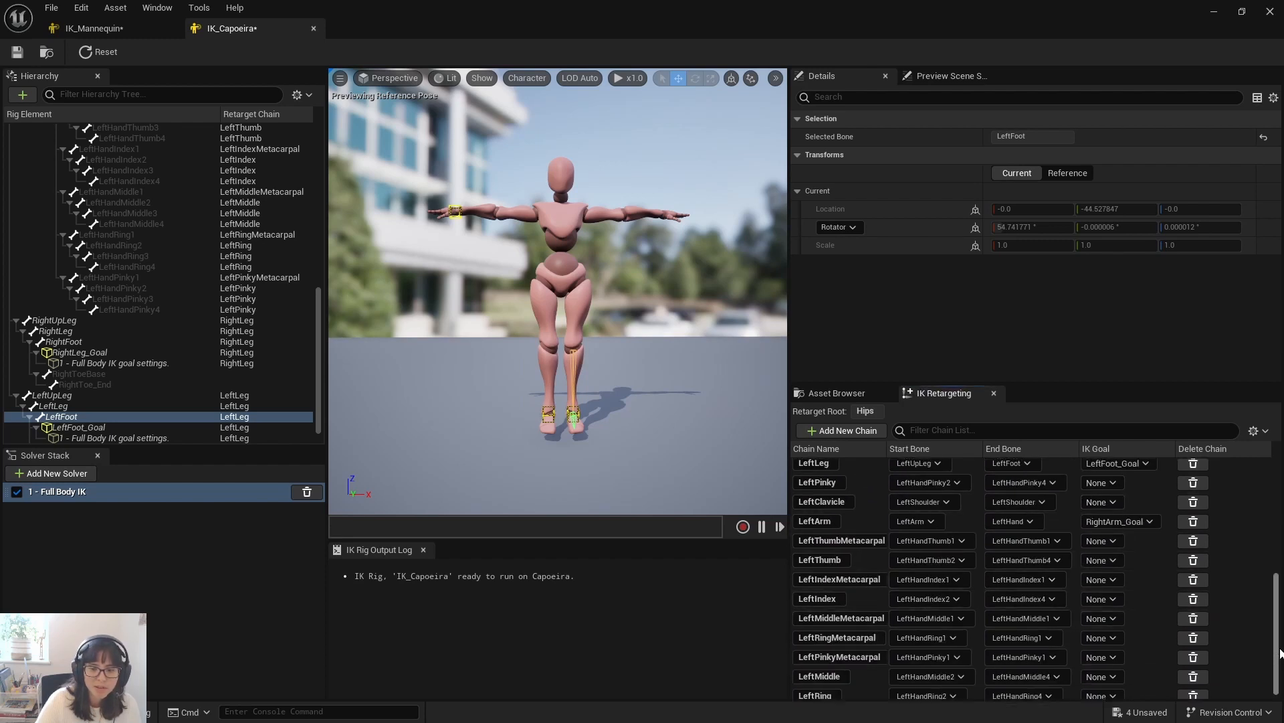
pyautogui.scroll(3, 1281, 629)
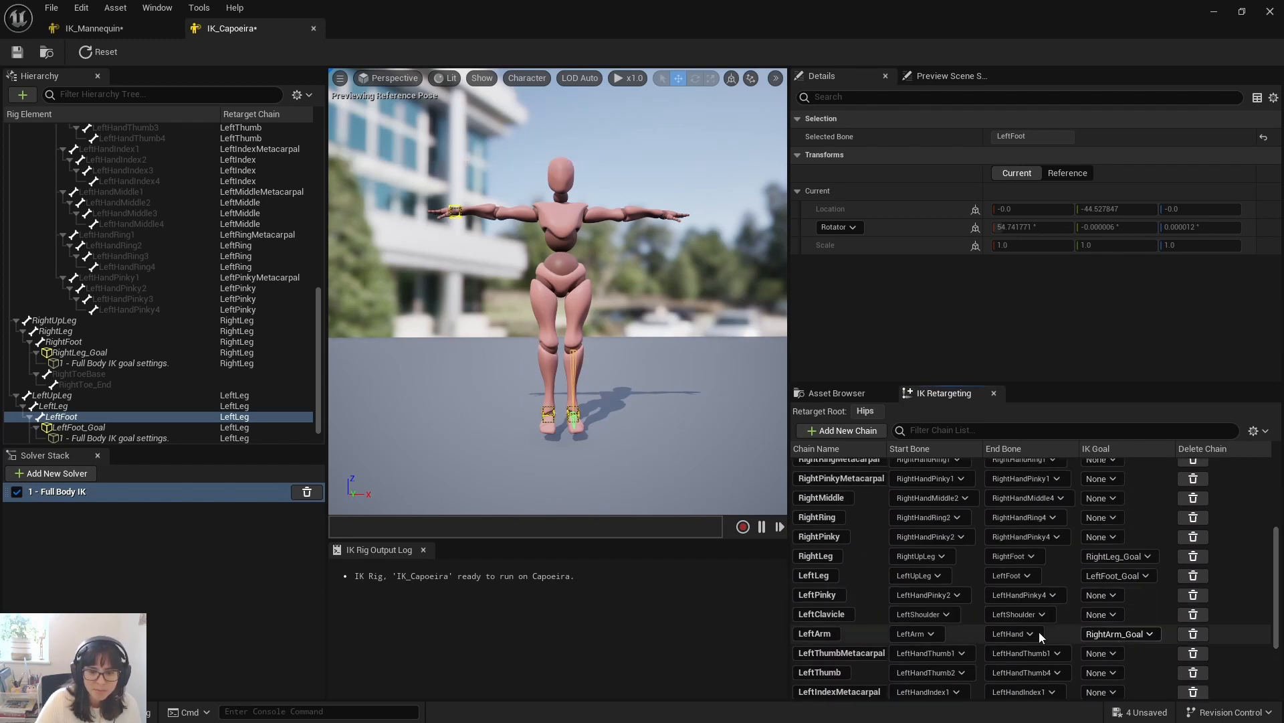
pyautogui.click(863, 633)
pyautogui.scroll(3, 133, 382)
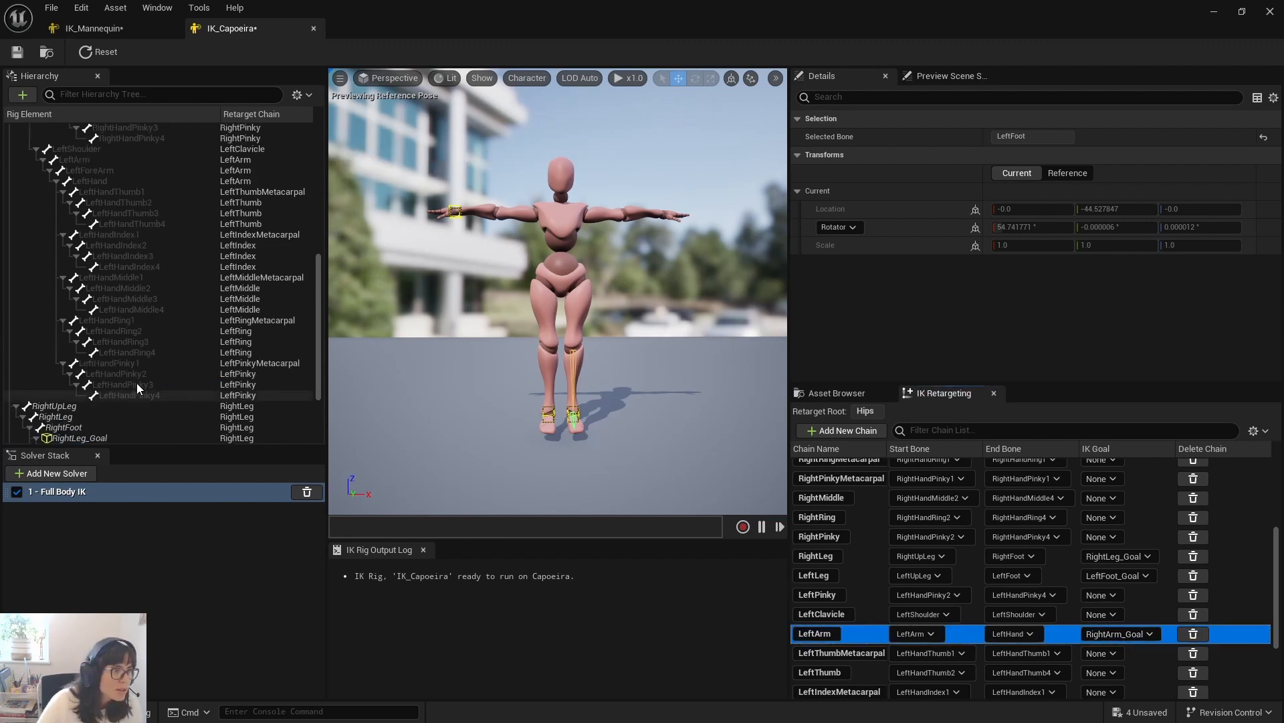
pyautogui.scroll(6, 136, 383)
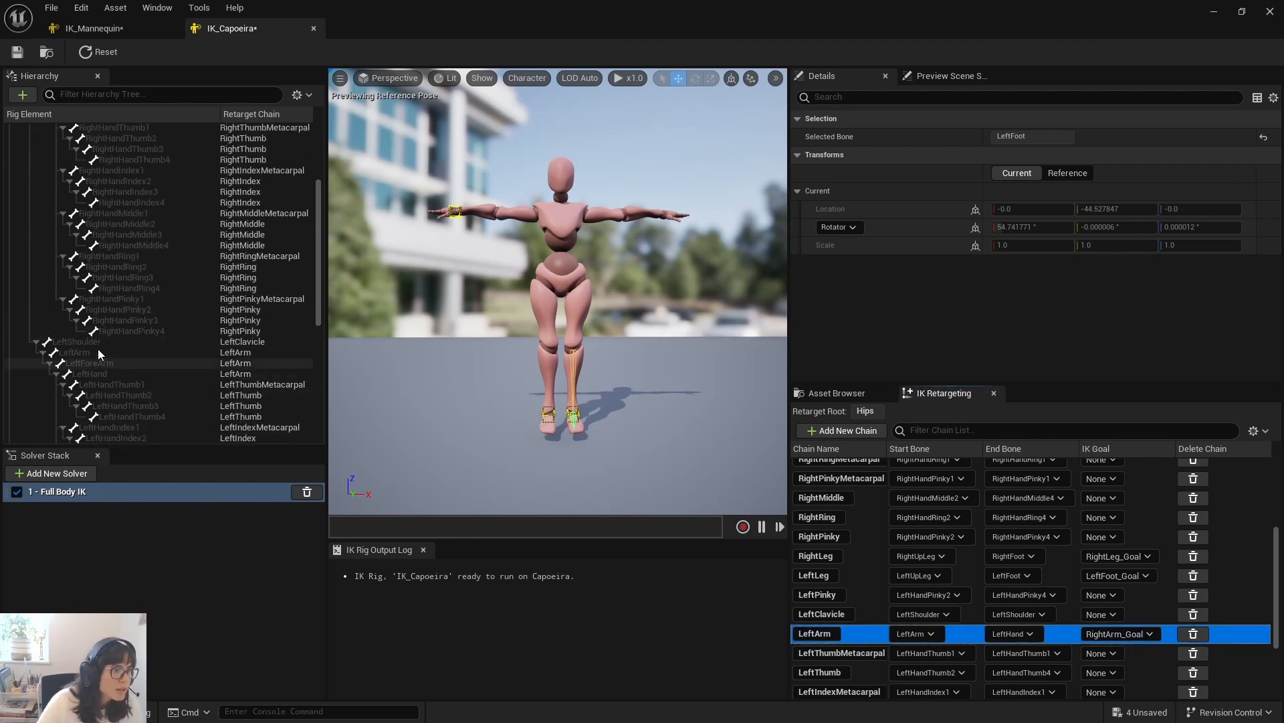
pyautogui.click(98, 342)
pyautogui.scroll(4, 150, 321)
pyautogui.click(105, 213)
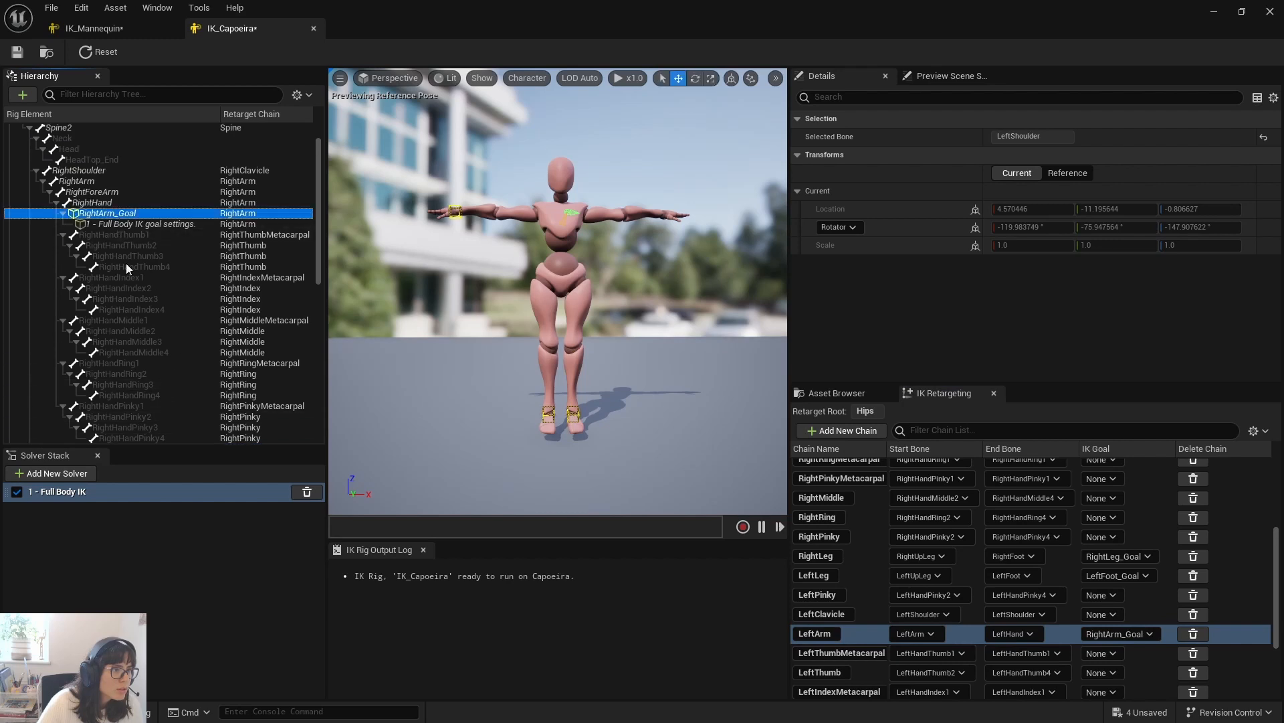
pyautogui.scroll(-3, 153, 408)
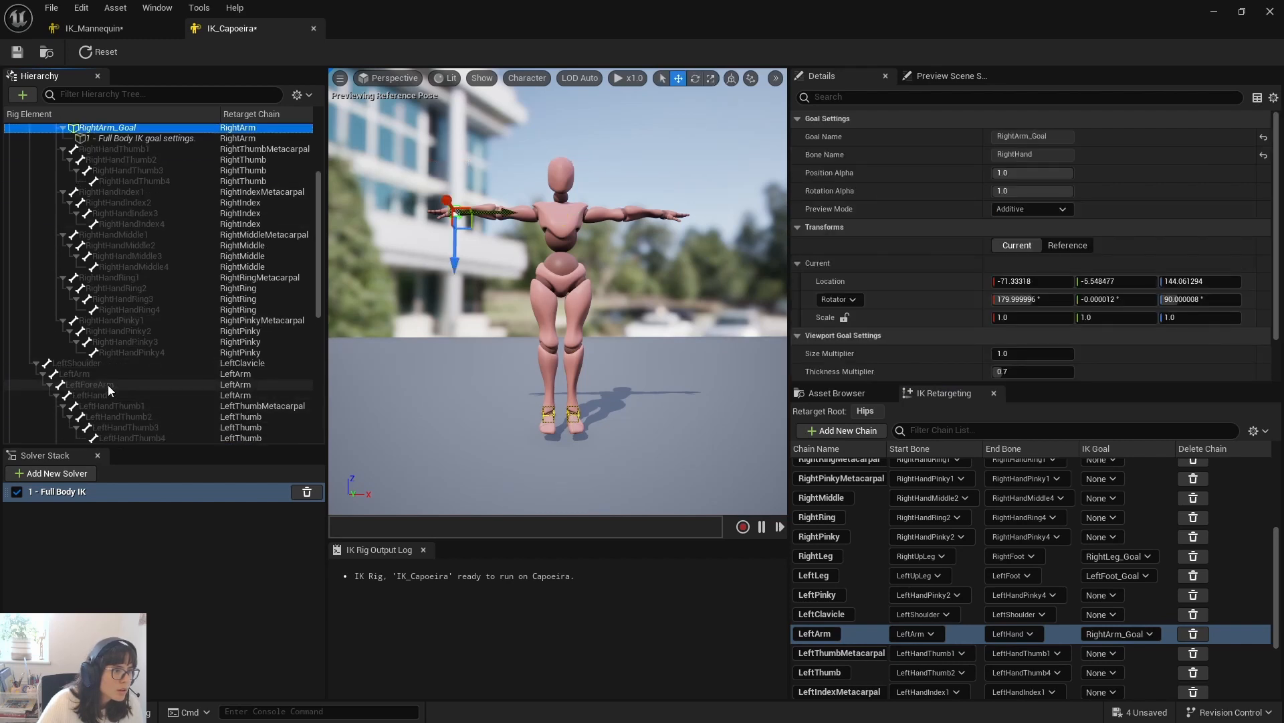
# Step: Create a new IK goal on the LeftHand bone, assign it to the LeftArm chain, and save the Capoeira rig
pyautogui.click(89, 362)
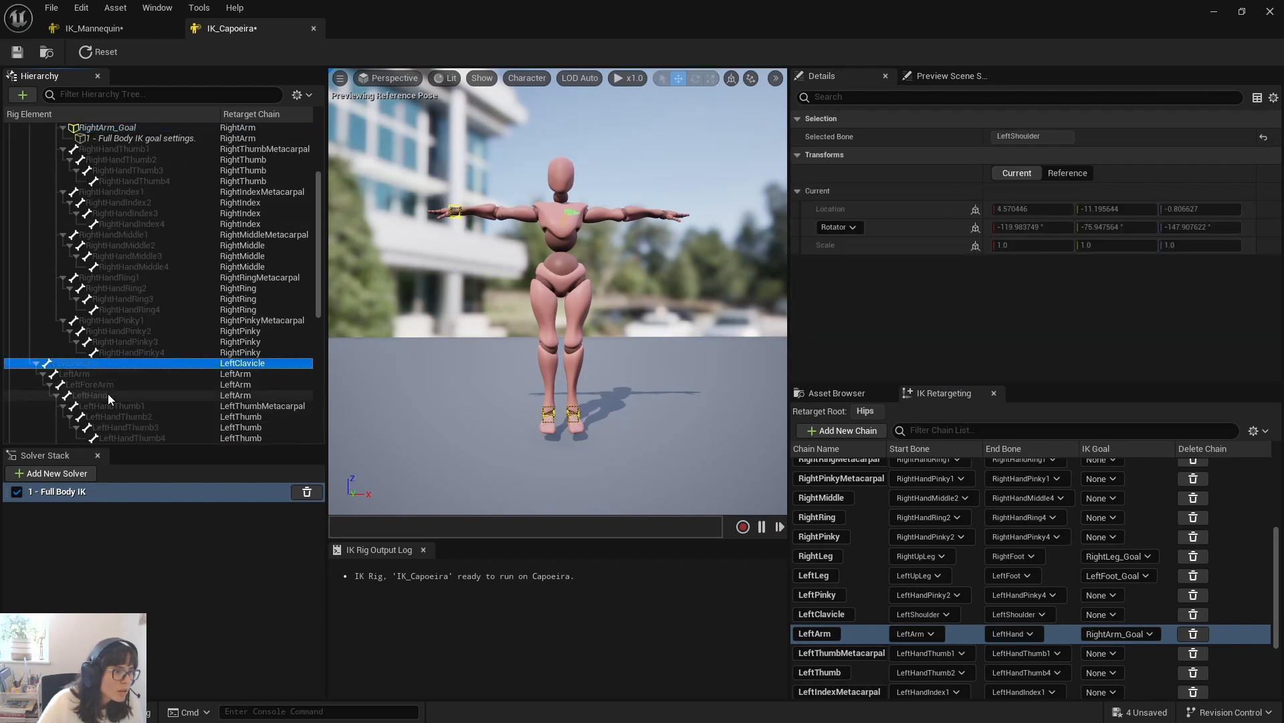
pyautogui.click(104, 372)
pyautogui.scroll(-2, 110, 355)
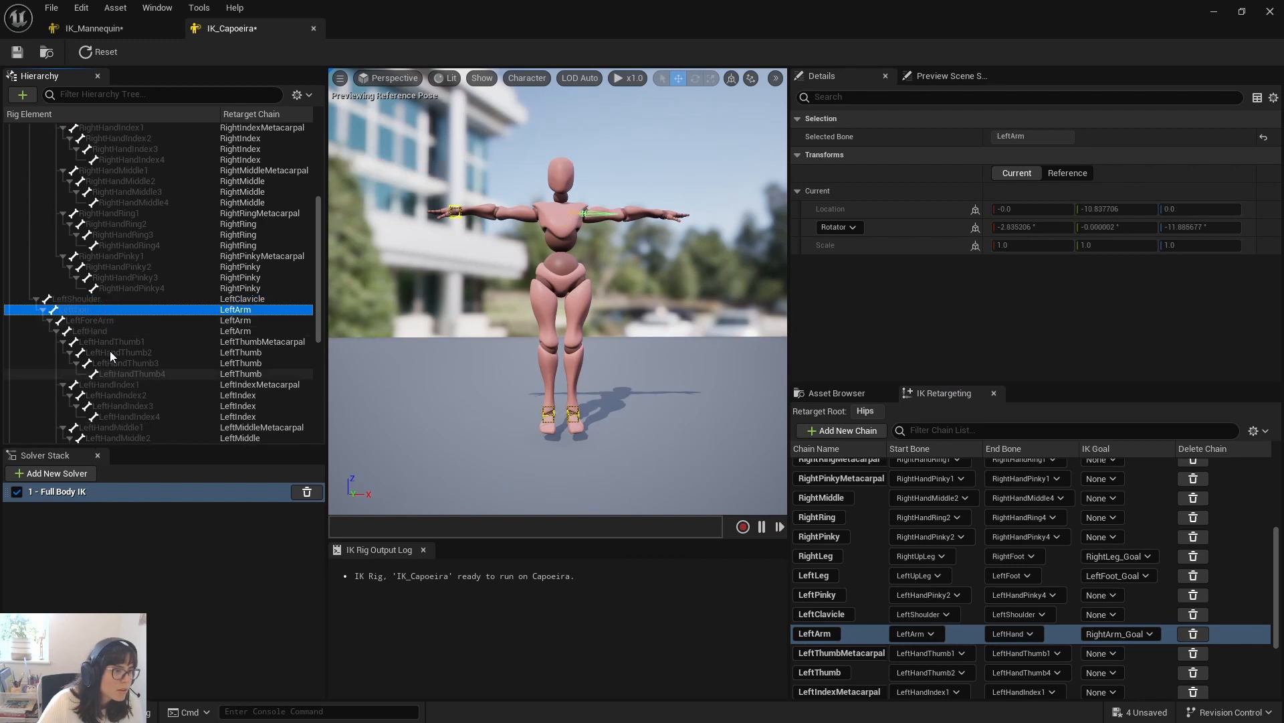
pyautogui.click(110, 340)
pyautogui.click(122, 332)
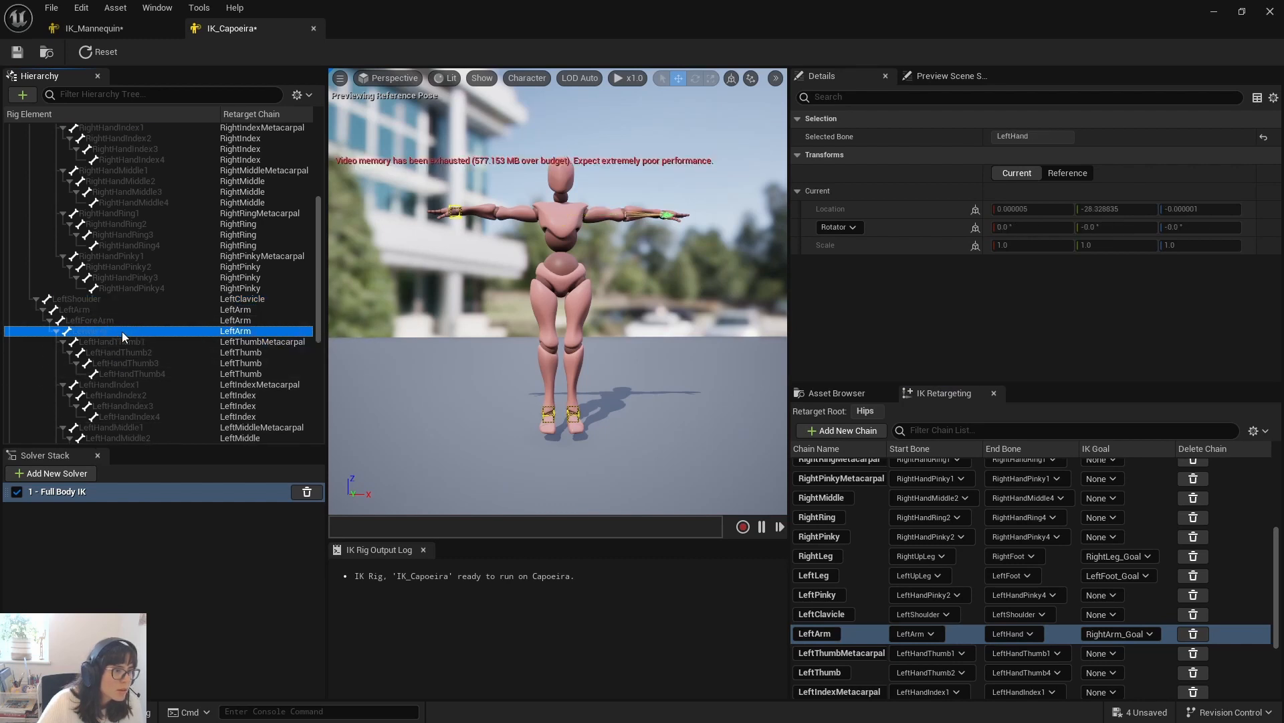
pyautogui.rightClick(122, 331)
pyautogui.click(176, 361)
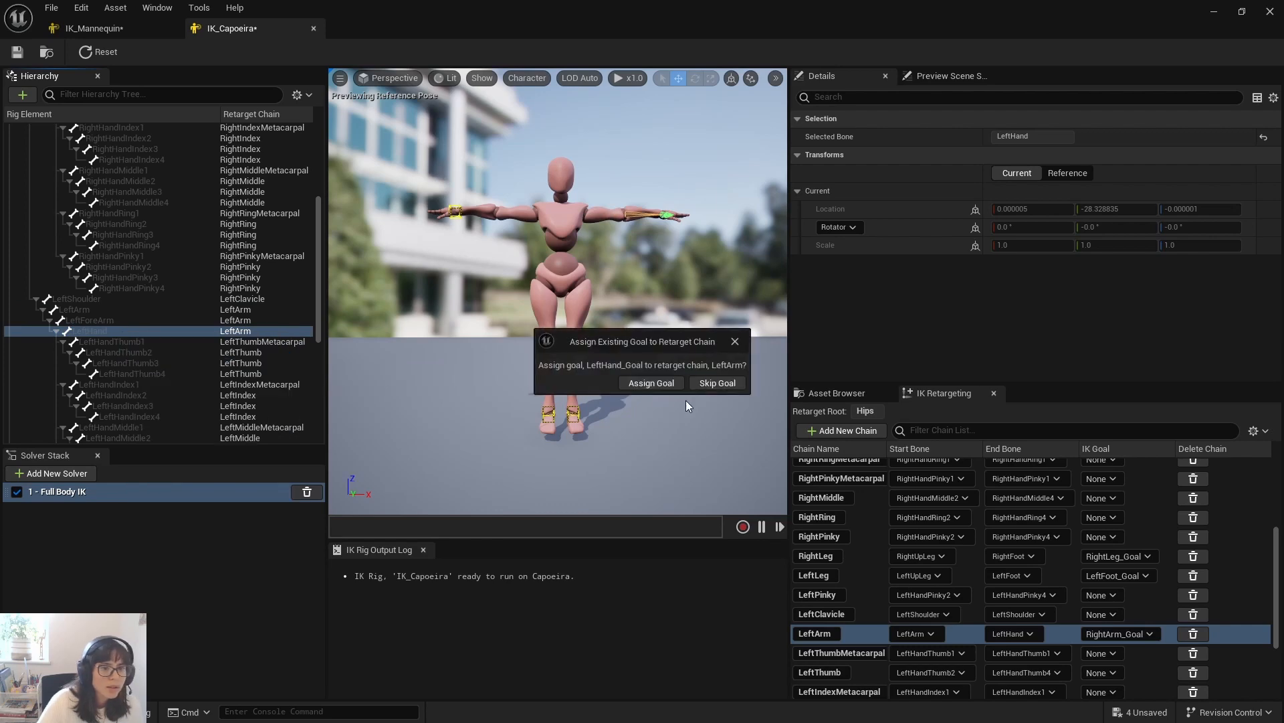
pyautogui.click(662, 382)
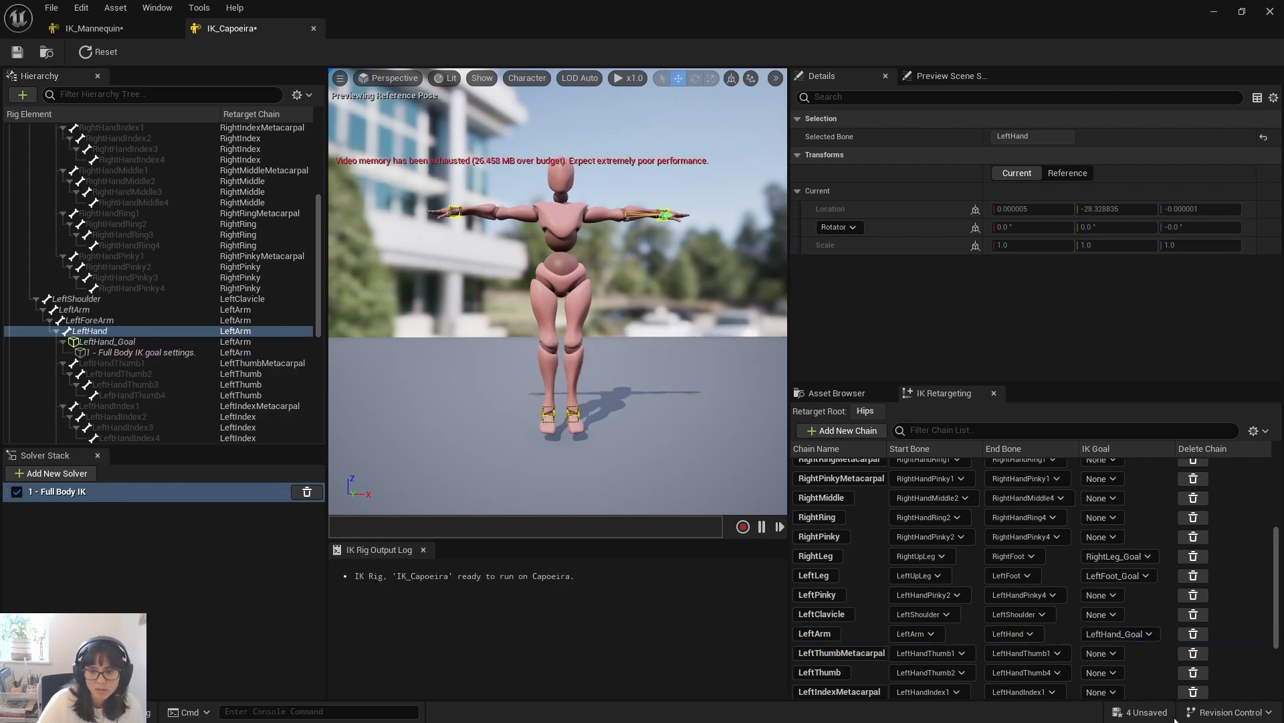
pyautogui.keyDown('alt'); pyautogui.moveTo(480, 168); pyautogui.dragTo(480, 201); pyautogui.keyUp('alt')
pyautogui.hotkey('ctrl', 's')
# Step: Look through the IK_Mannequin bone hierarchy from the left arm down to the leg and IK bones with their retarget chains
pyautogui.scroll(5, 219, 388)
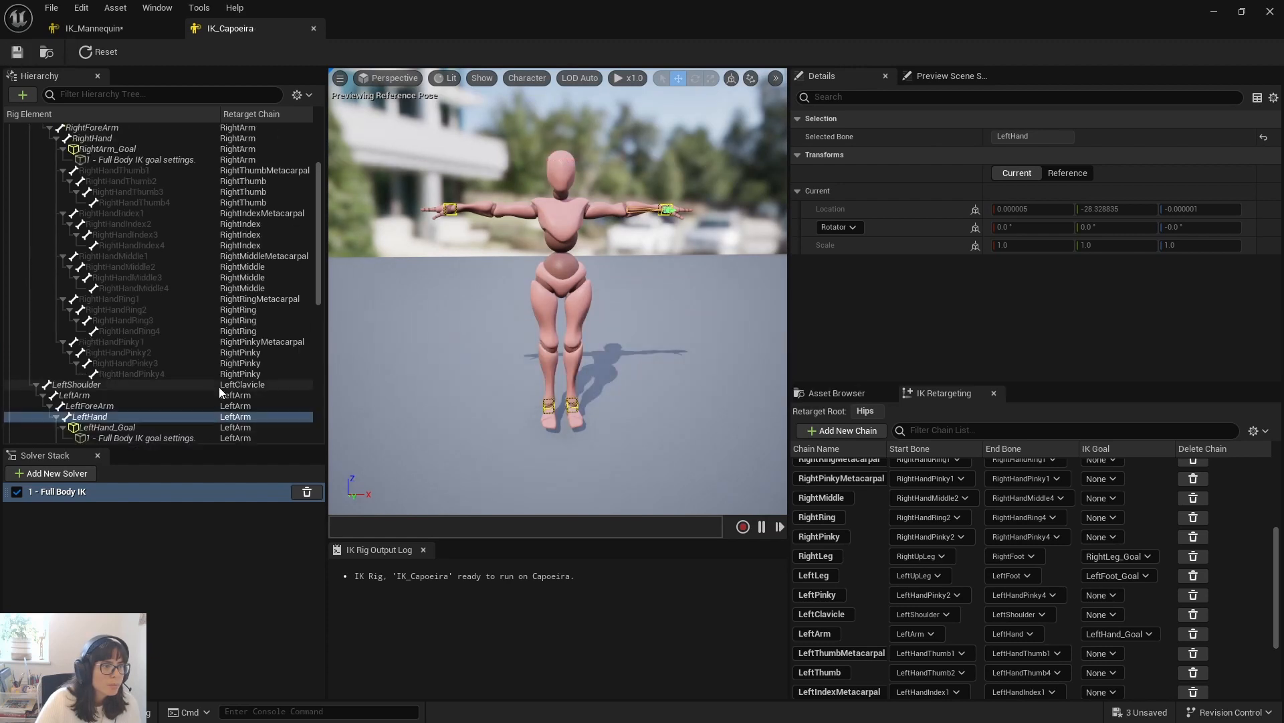
pyautogui.click(105, 34)
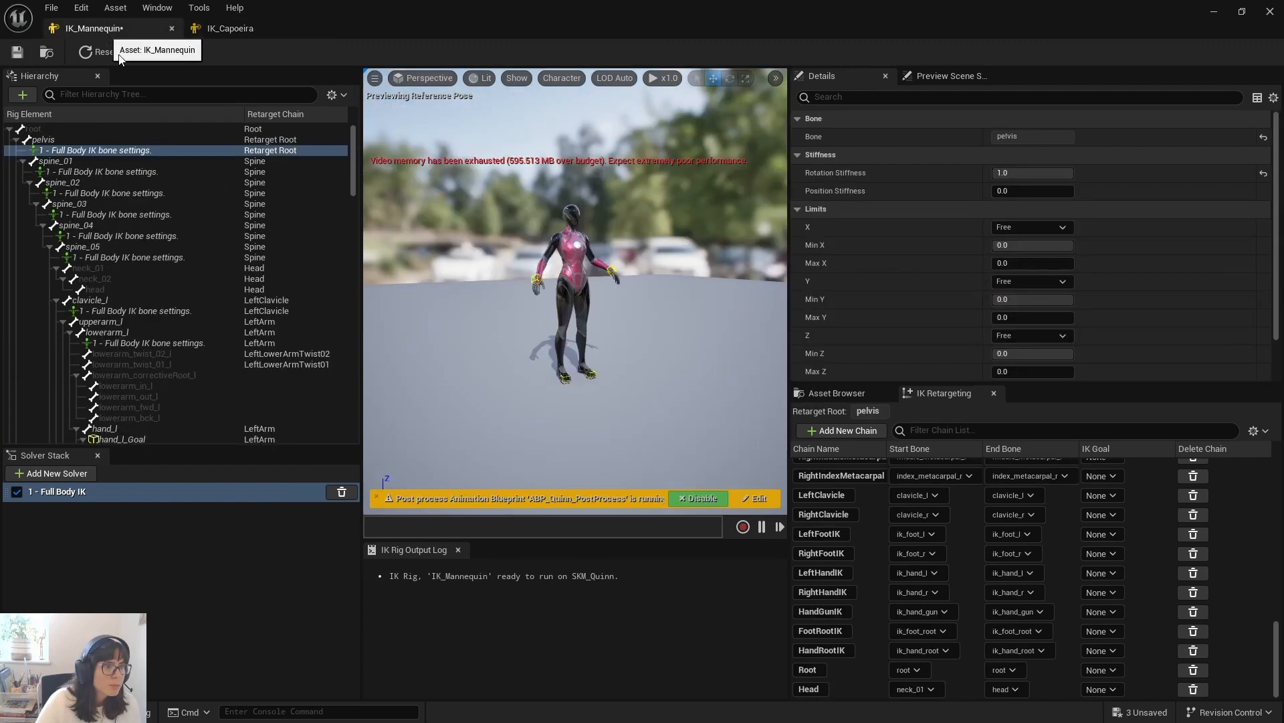
pyautogui.moveTo(352, 163); pyautogui.dragTo(367, 230)
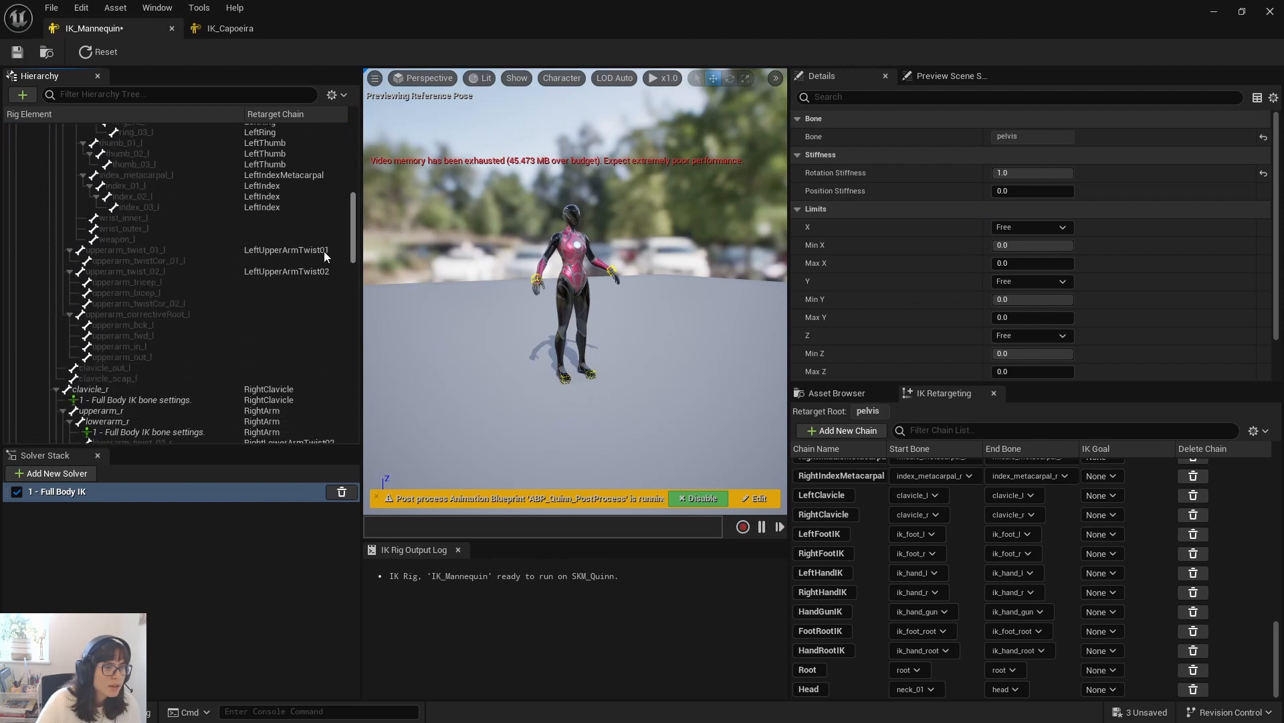
pyautogui.keyDown('alt'); pyautogui.moveTo(575, 267); pyautogui.dragTo(468, 261); pyautogui.keyUp('alt')
pyautogui.keyDown('alt'); pyautogui.moveTo(468, 261); pyautogui.dragTo(522, 261, button='right'); pyautogui.keyUp('alt')
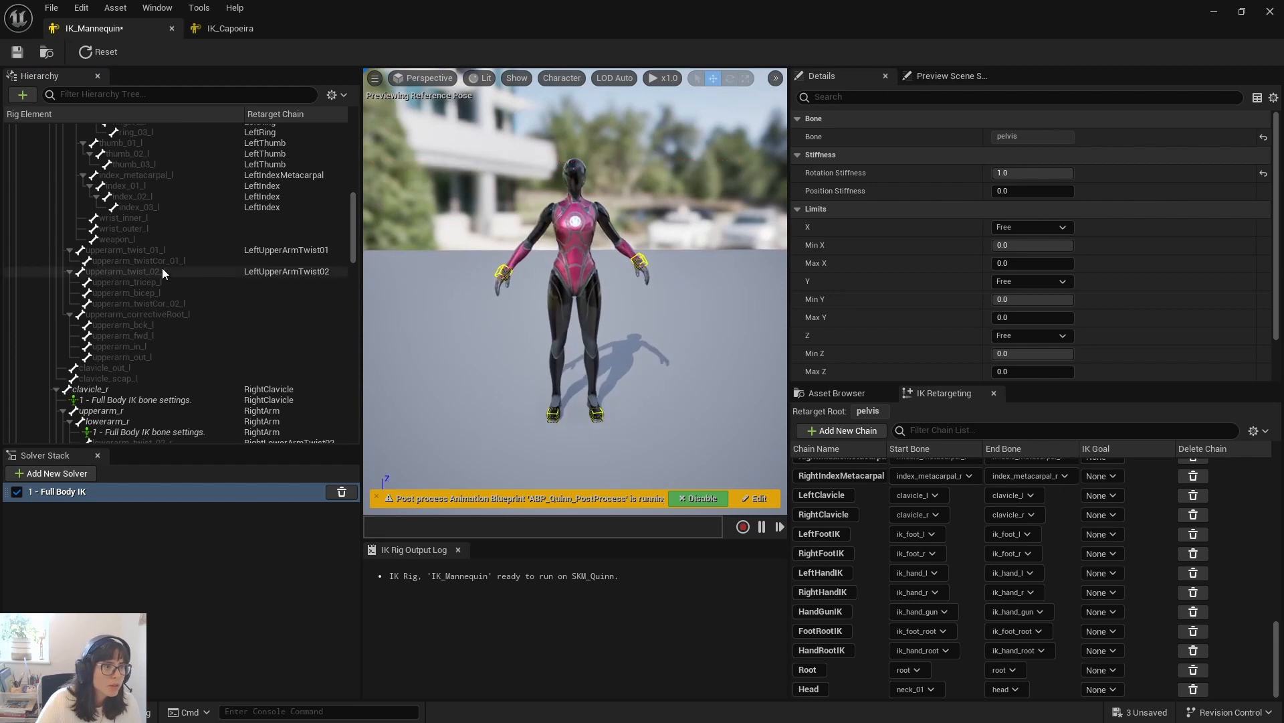
pyautogui.scroll(-2, 144, 348)
pyautogui.scroll(-12, 338, 348)
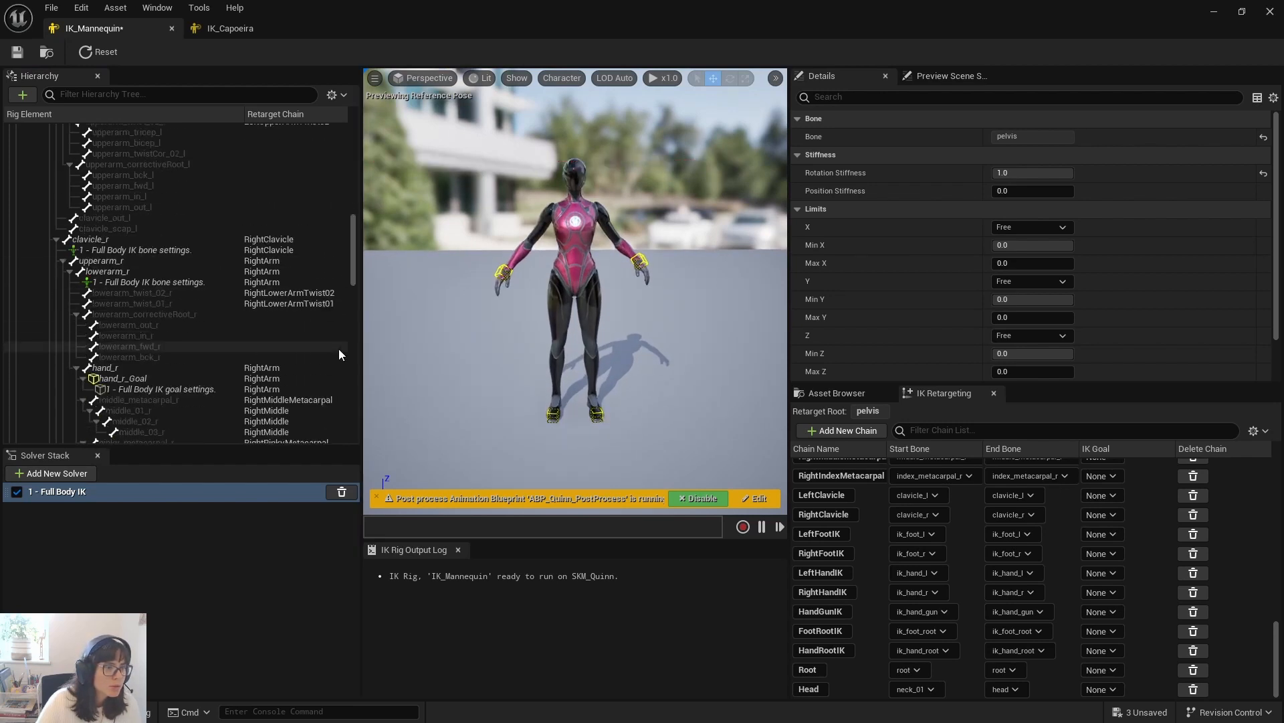
pyautogui.scroll(-15, 279, 392)
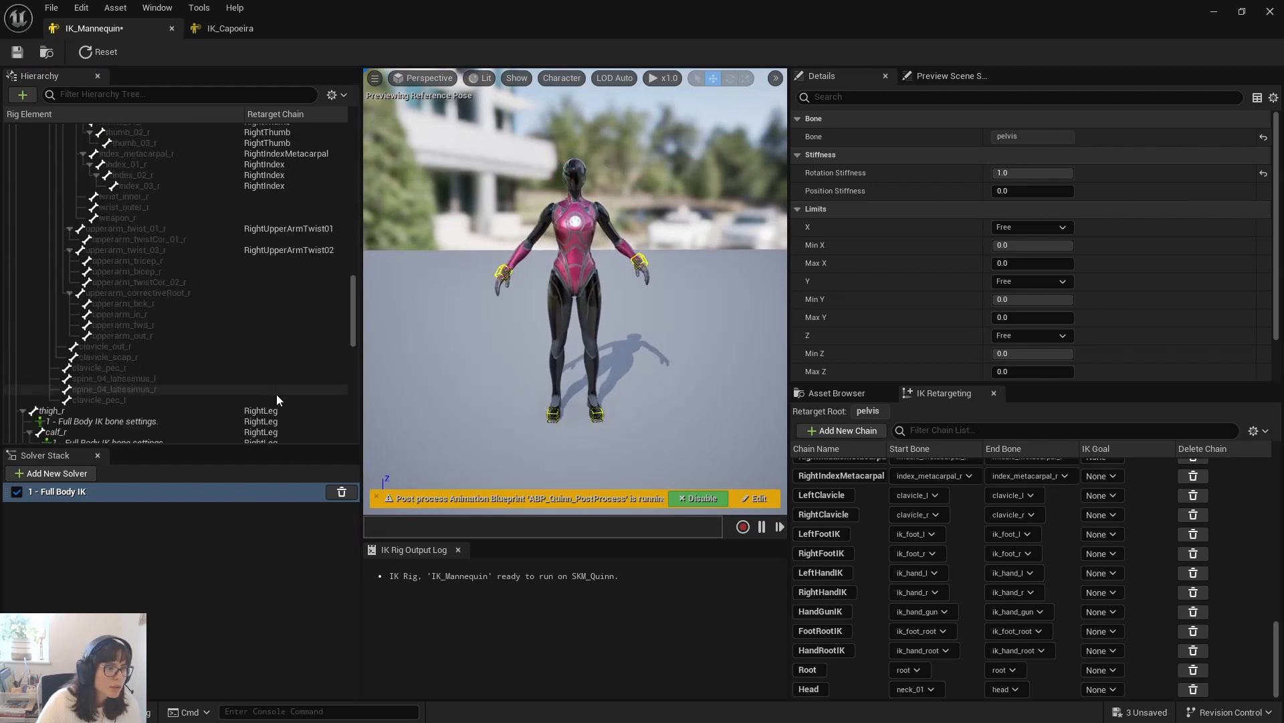
pyautogui.scroll(-5, 276, 395)
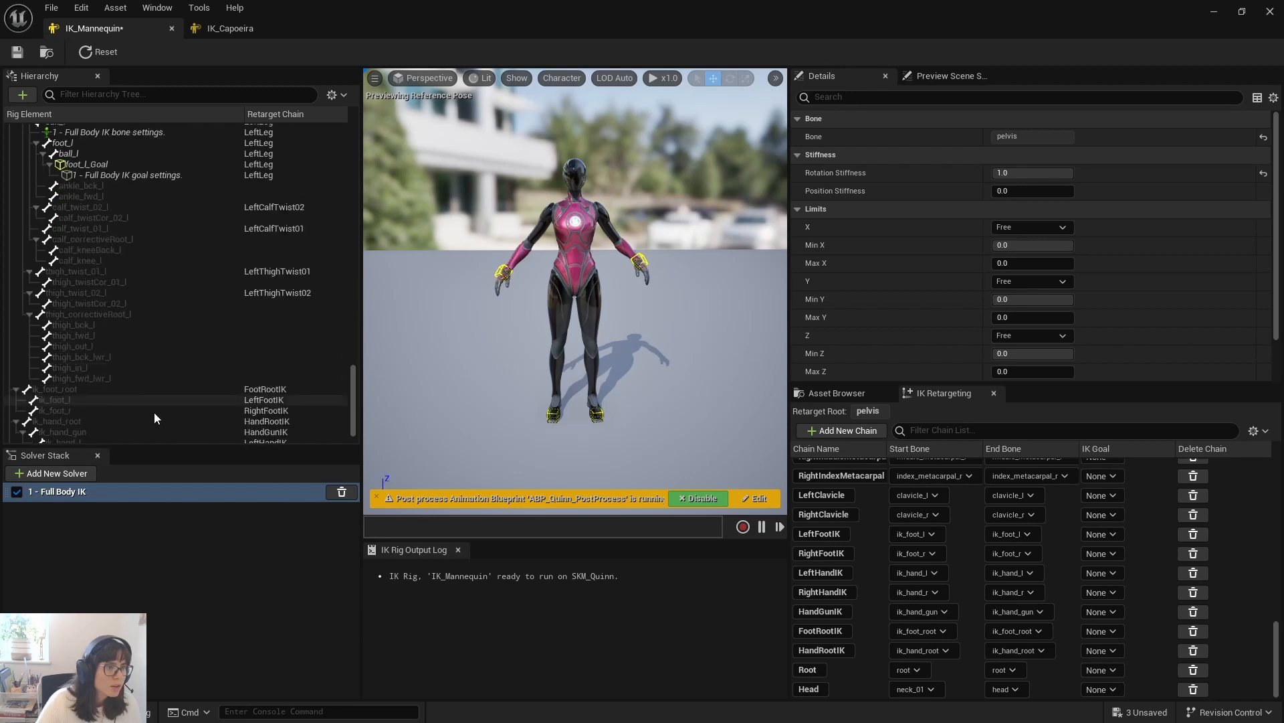
# Step: Examine IK_Mannequin's ik_foot_root and ik_hand_root bones and the left and right foot and hand IK bones beneath them
pyautogui.click(58, 352)
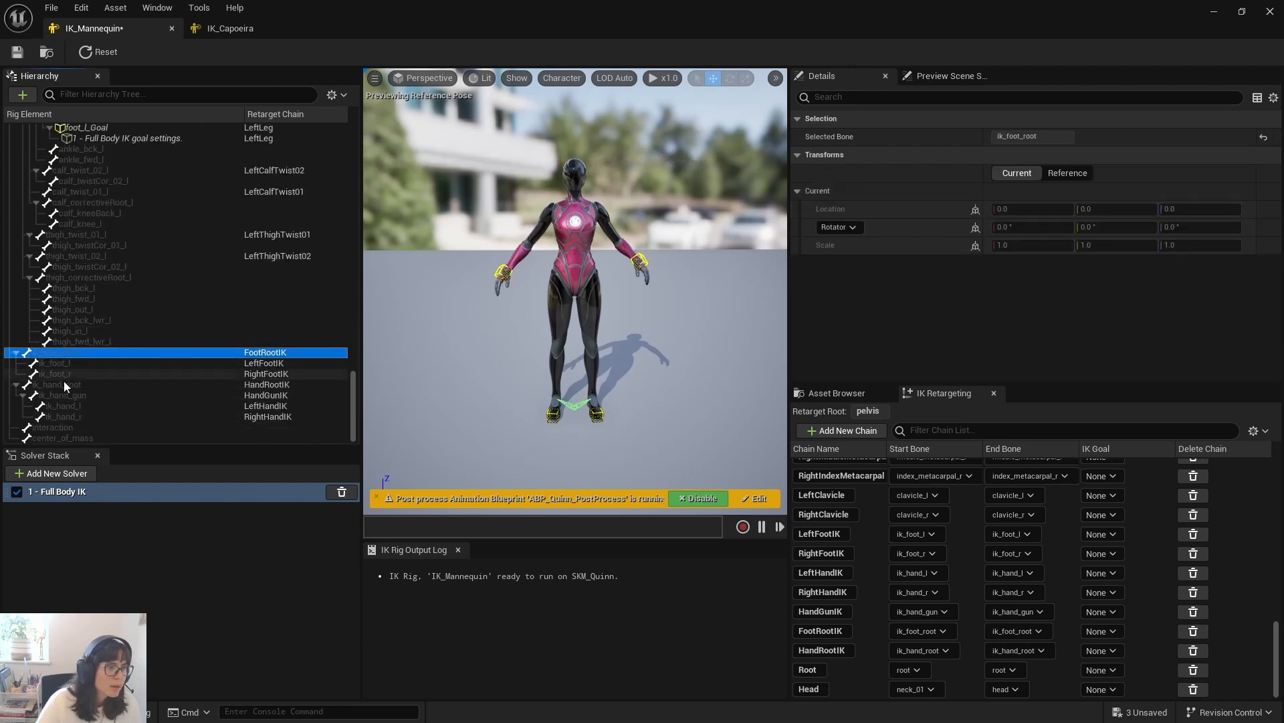
pyautogui.click(67, 387)
pyautogui.click(74, 405)
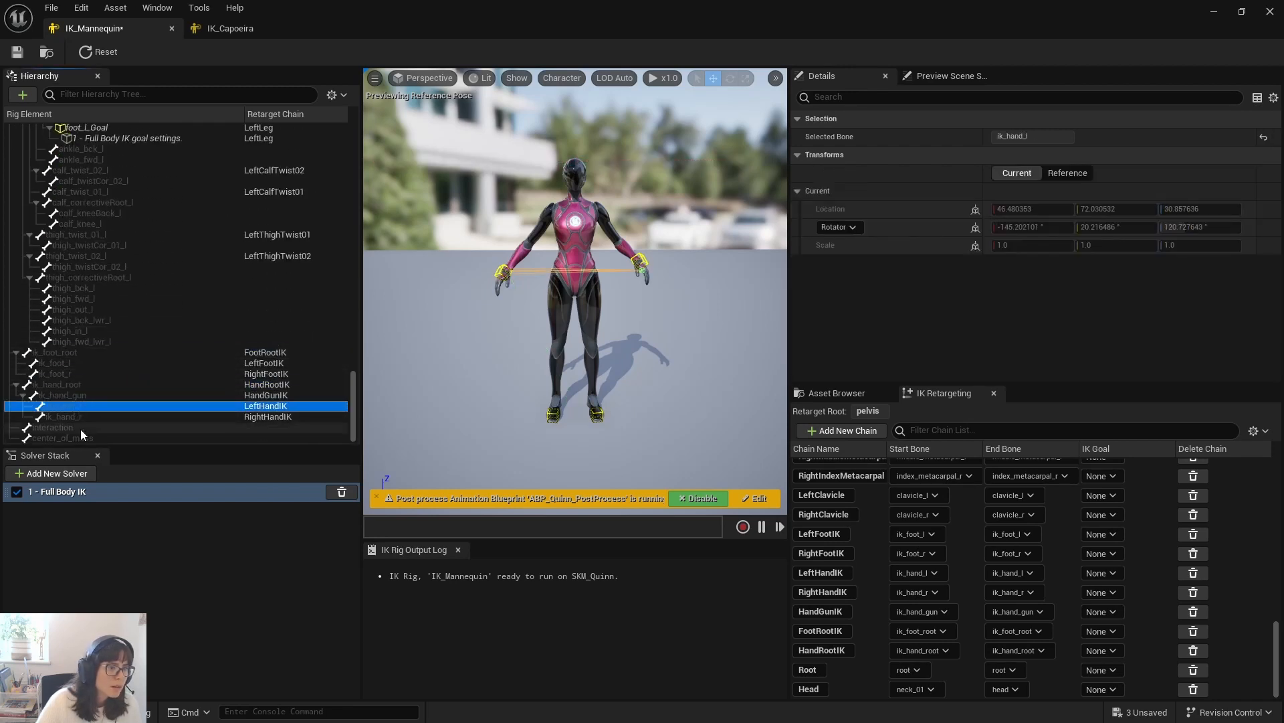
pyautogui.click(81, 427)
pyautogui.click(69, 408)
pyautogui.click(79, 373)
pyautogui.click(95, 405)
pyautogui.click(94, 364)
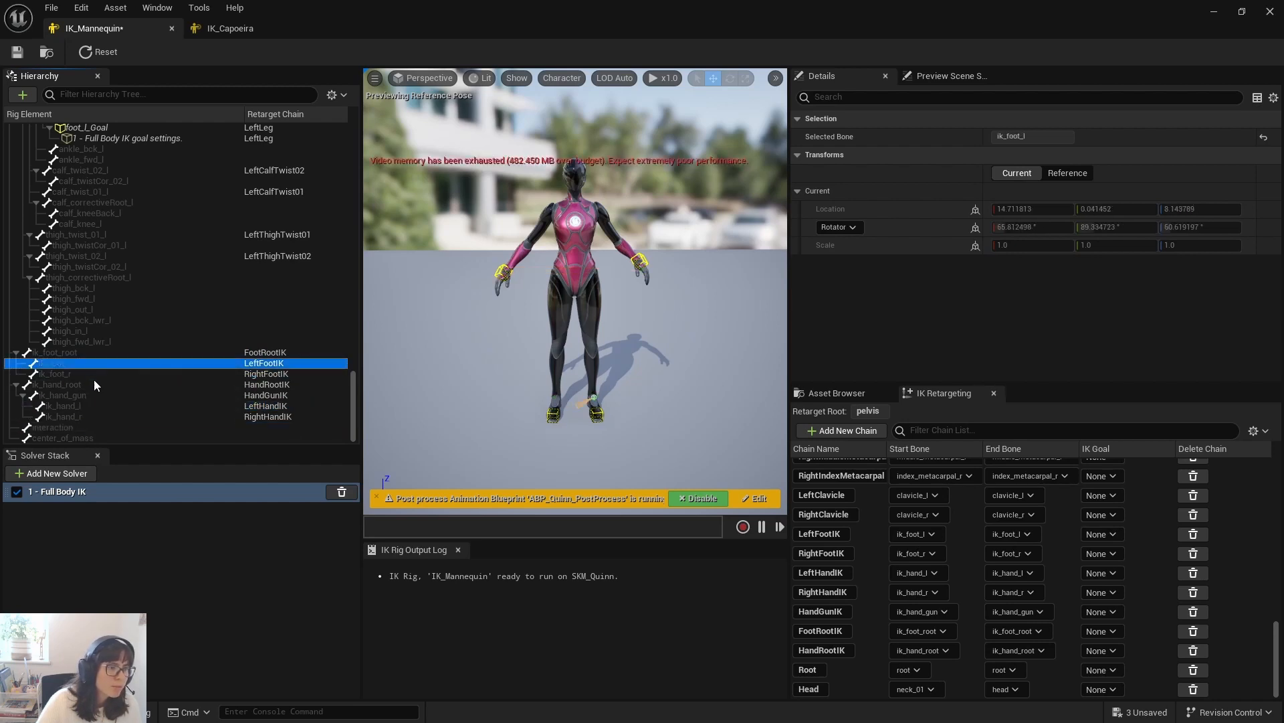
pyautogui.click(103, 394)
pyautogui.click(102, 373)
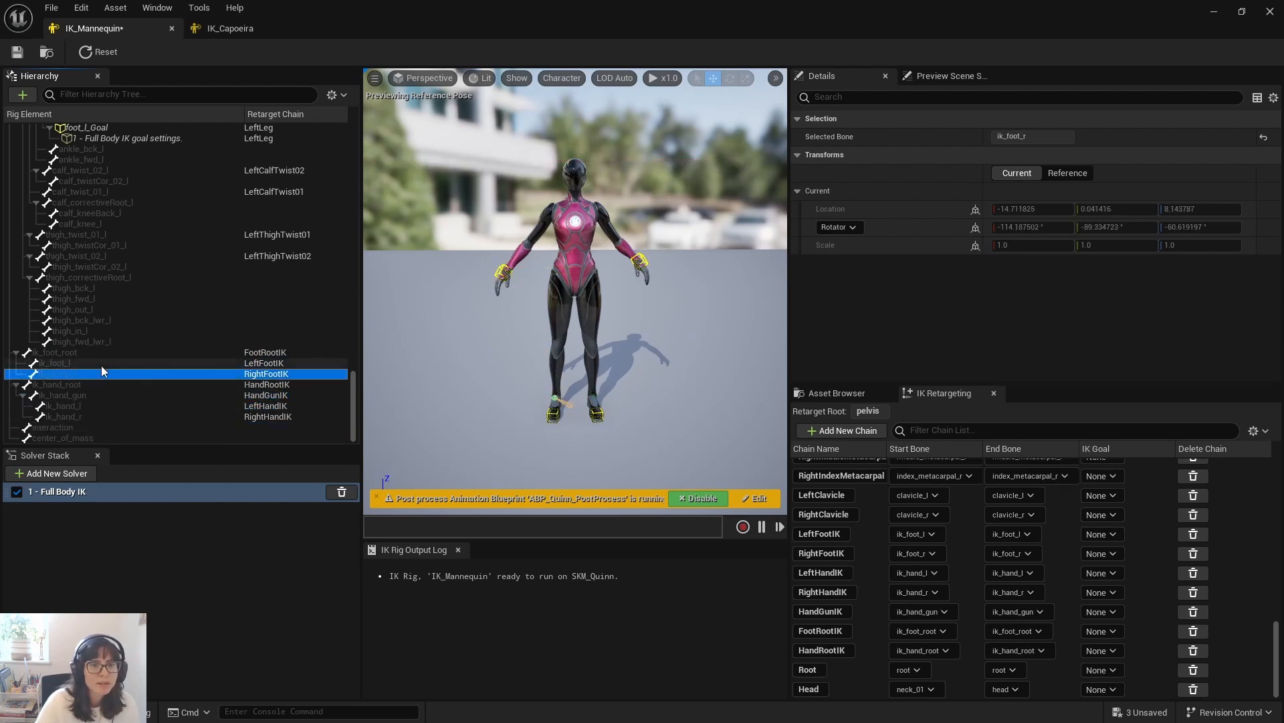
# Step: Return to IK_Capoeira and review its retarget chain list from the Spine chain
pyautogui.click(231, 28)
pyautogui.moveTo(657, 358)
pyautogui.keyDown('alt'); pyautogui.mouseDown()
pyautogui.moveTo(723, 359)
pyautogui.moveTo(656, 359)
pyautogui.mouseUp(); pyautogui.keyUp('alt')
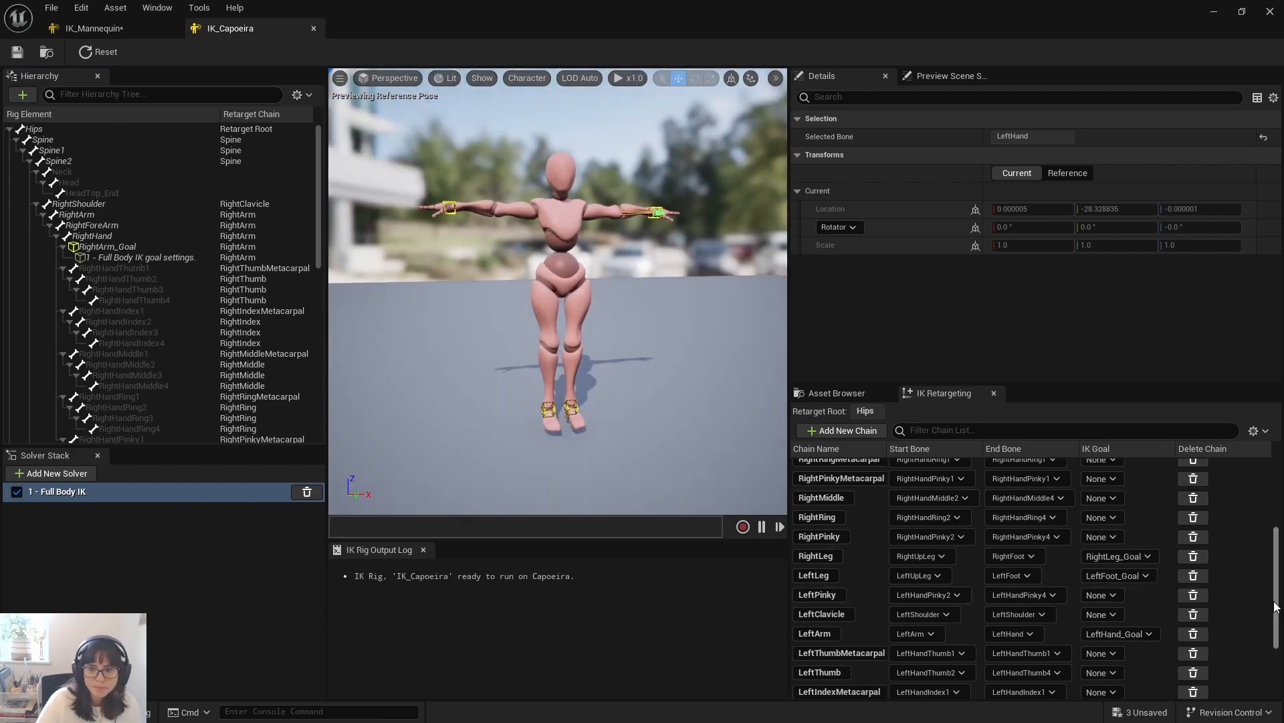
pyautogui.moveTo(1275, 605); pyautogui.dragTo(1270, 464)
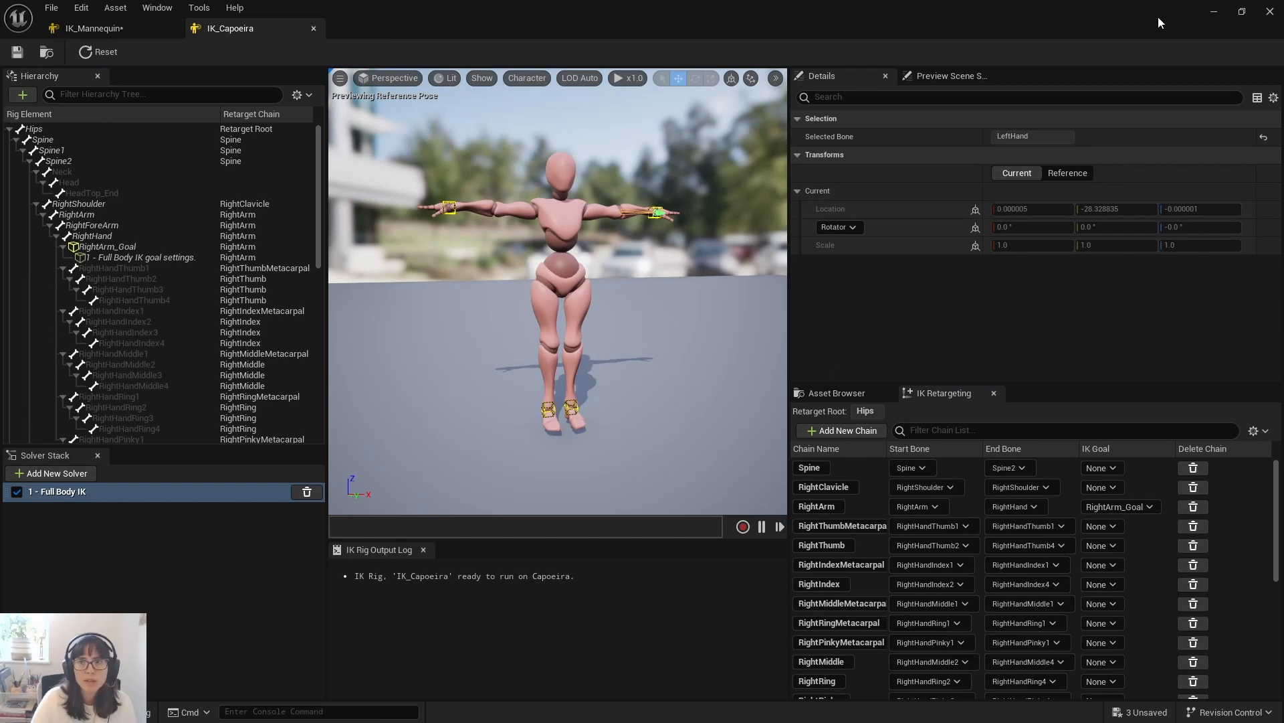
# Step: Create an IK Retargeter asset in the Mixamo folder, then open and save it
pyautogui.click(1214, 13)
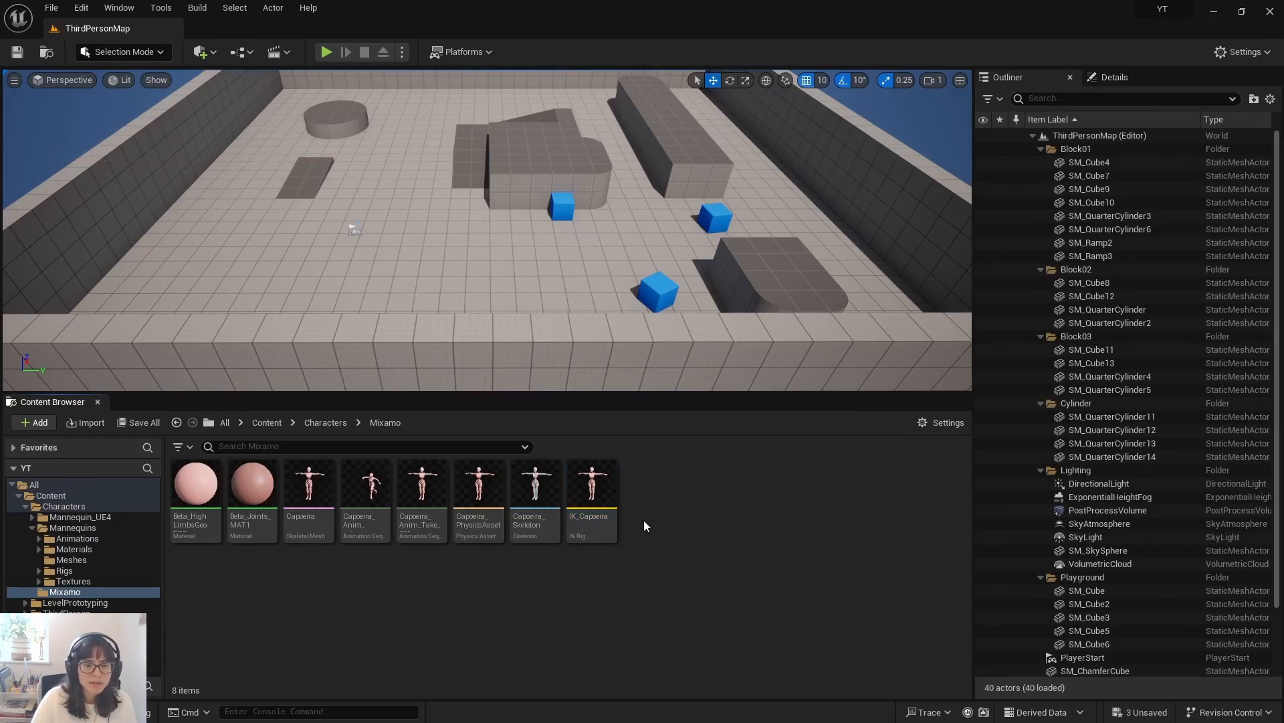
pyautogui.click(575, 530)
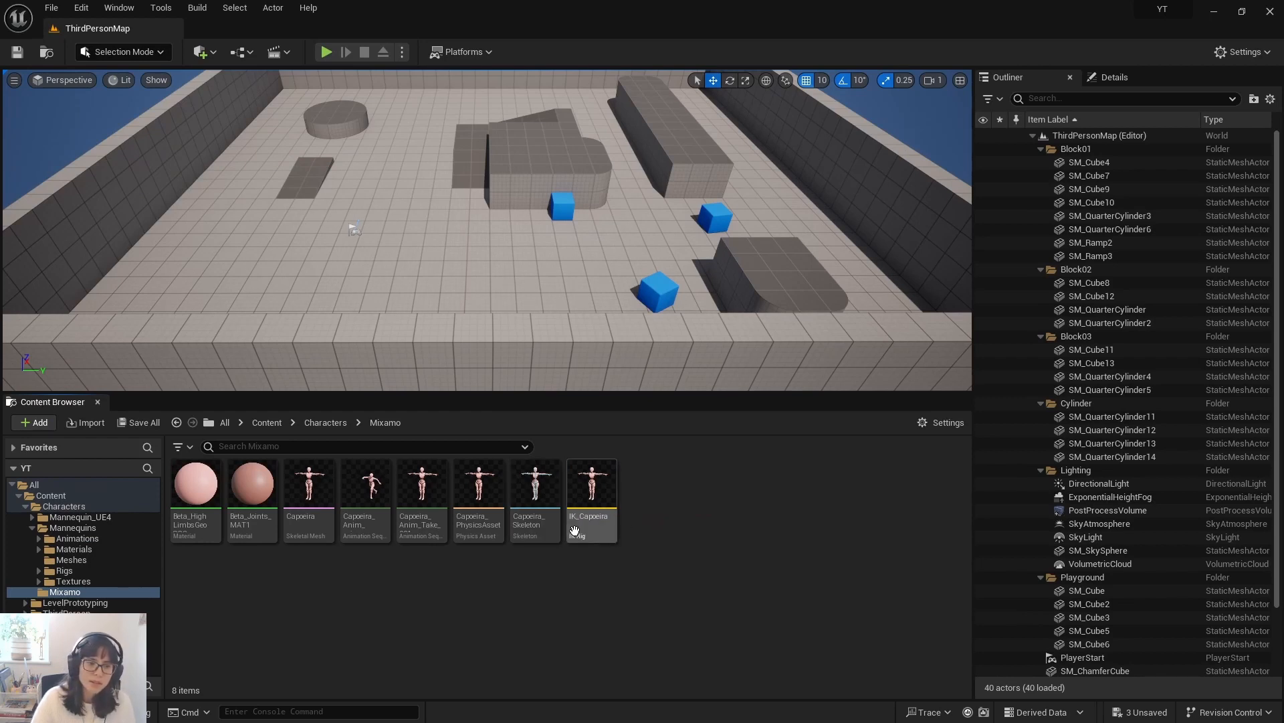
pyautogui.rightClick(654, 512)
pyautogui.moveTo(728, 249)
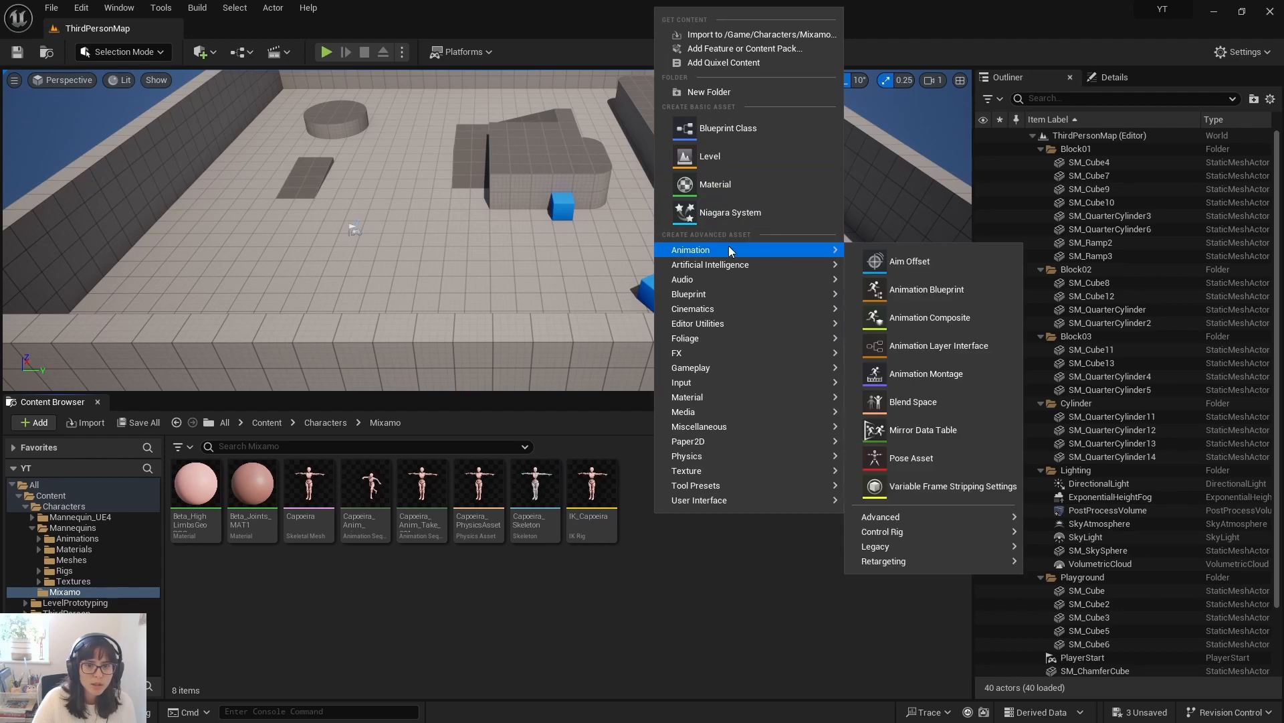
pyautogui.moveTo(963, 531)
pyautogui.moveTo(957, 562)
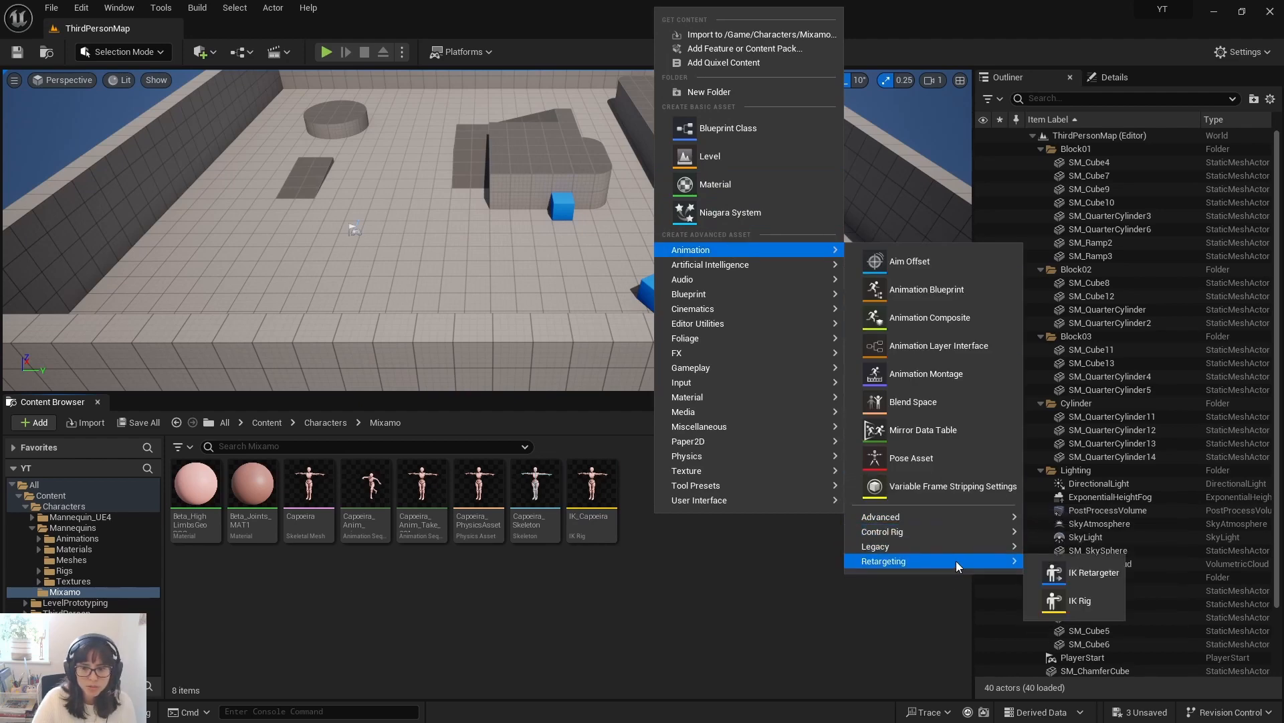
pyautogui.click(1093, 579)
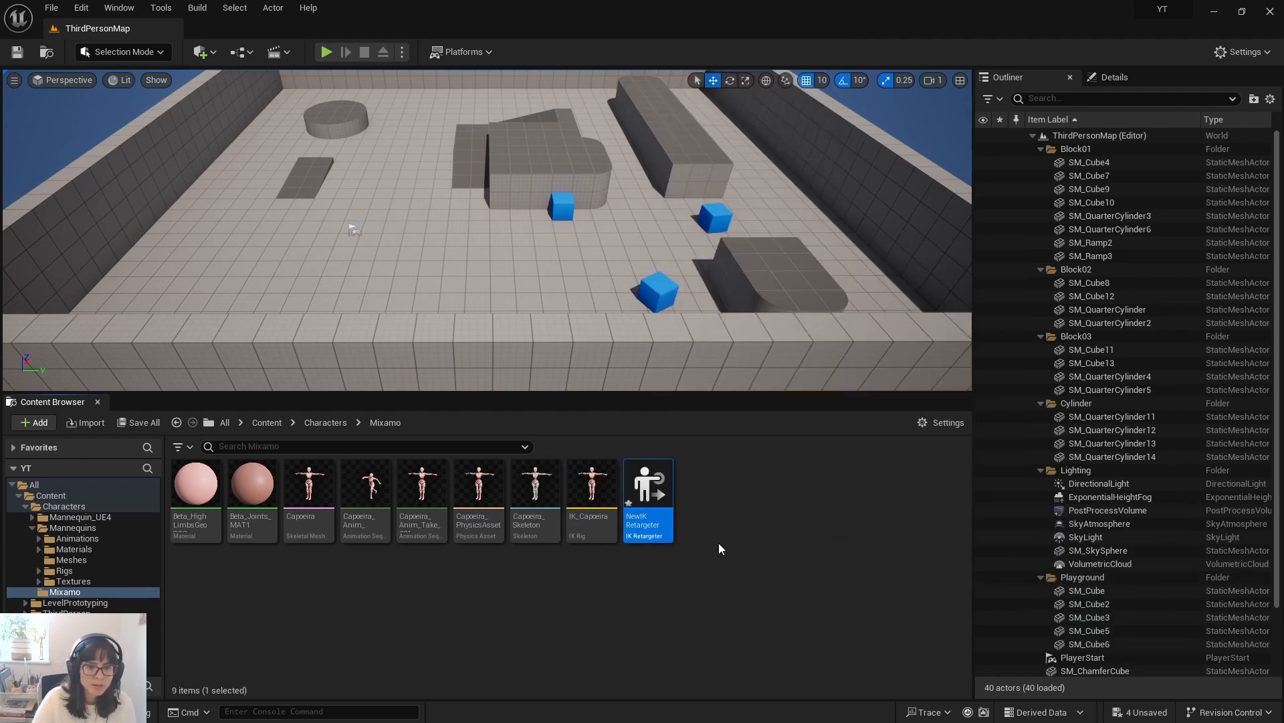
pyautogui.doubleClick(645, 489)
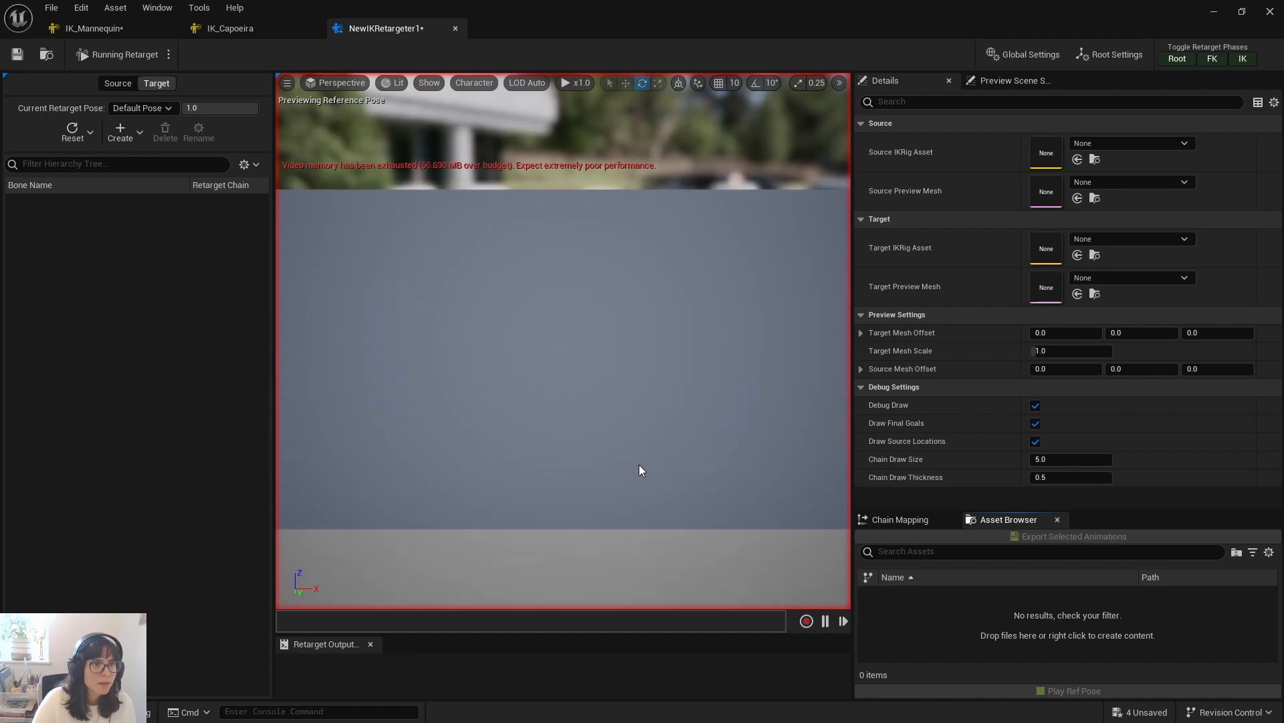
pyautogui.click(18, 53)
# Step: Assign IK_Capoeira as the retargeter's source IK rig and IK_Mannequin as its target IK rig
pyautogui.click(1119, 143)
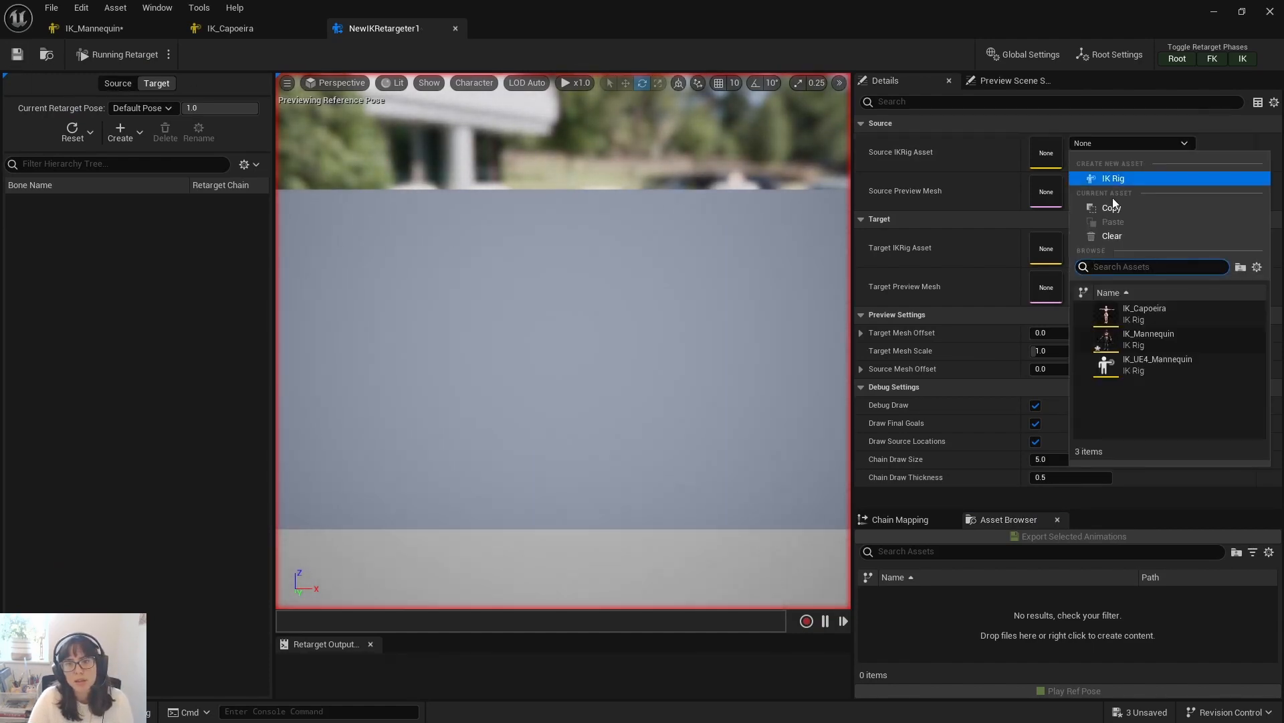
pyautogui.click(1166, 315)
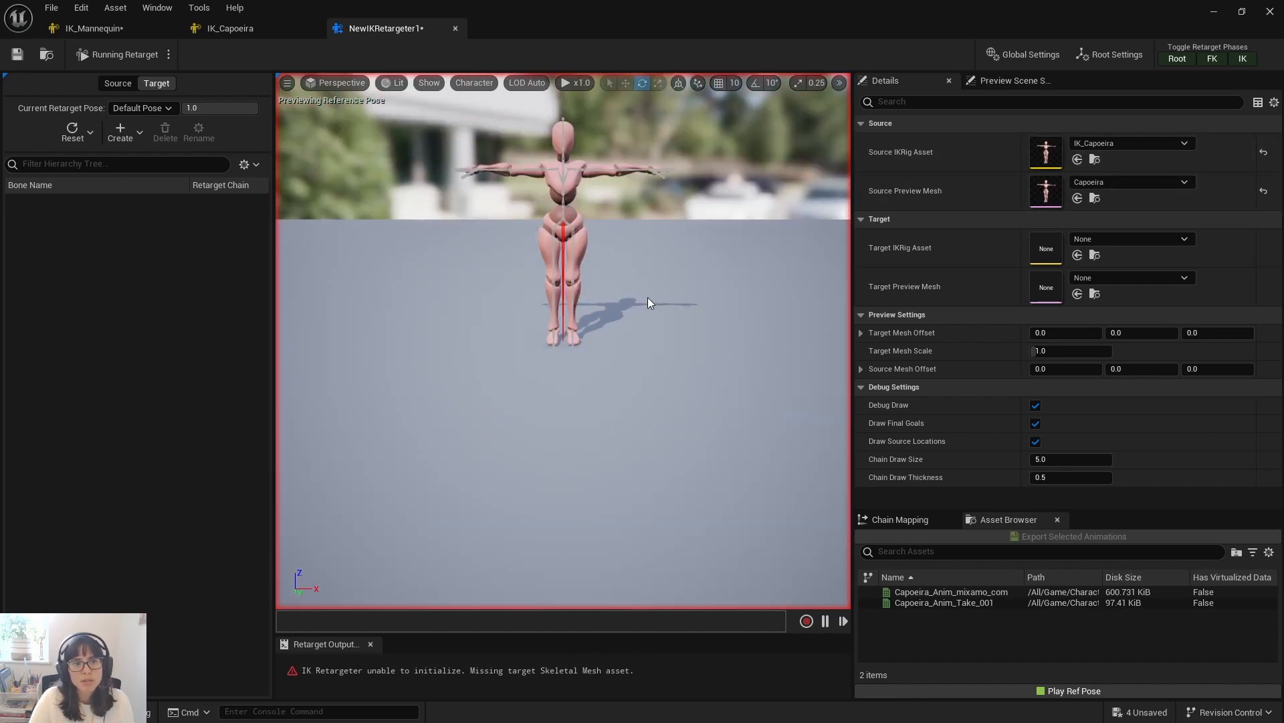
pyautogui.click(1117, 242)
pyautogui.click(1175, 438)
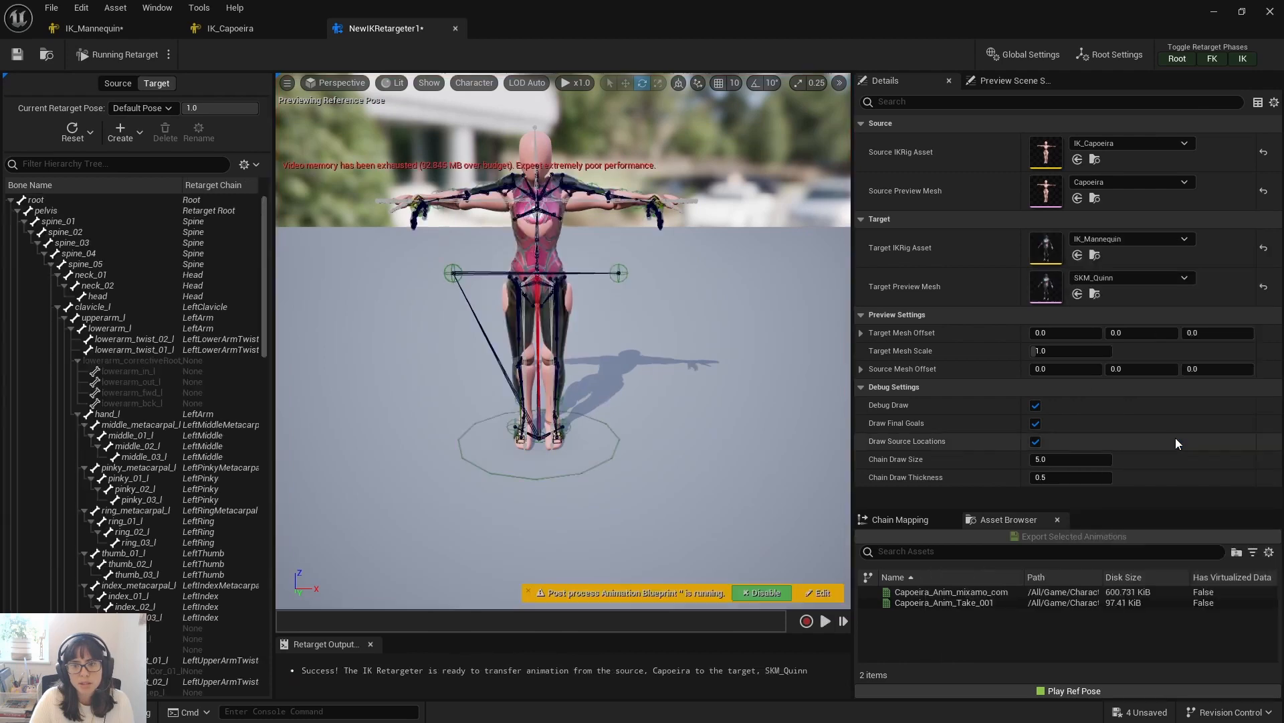
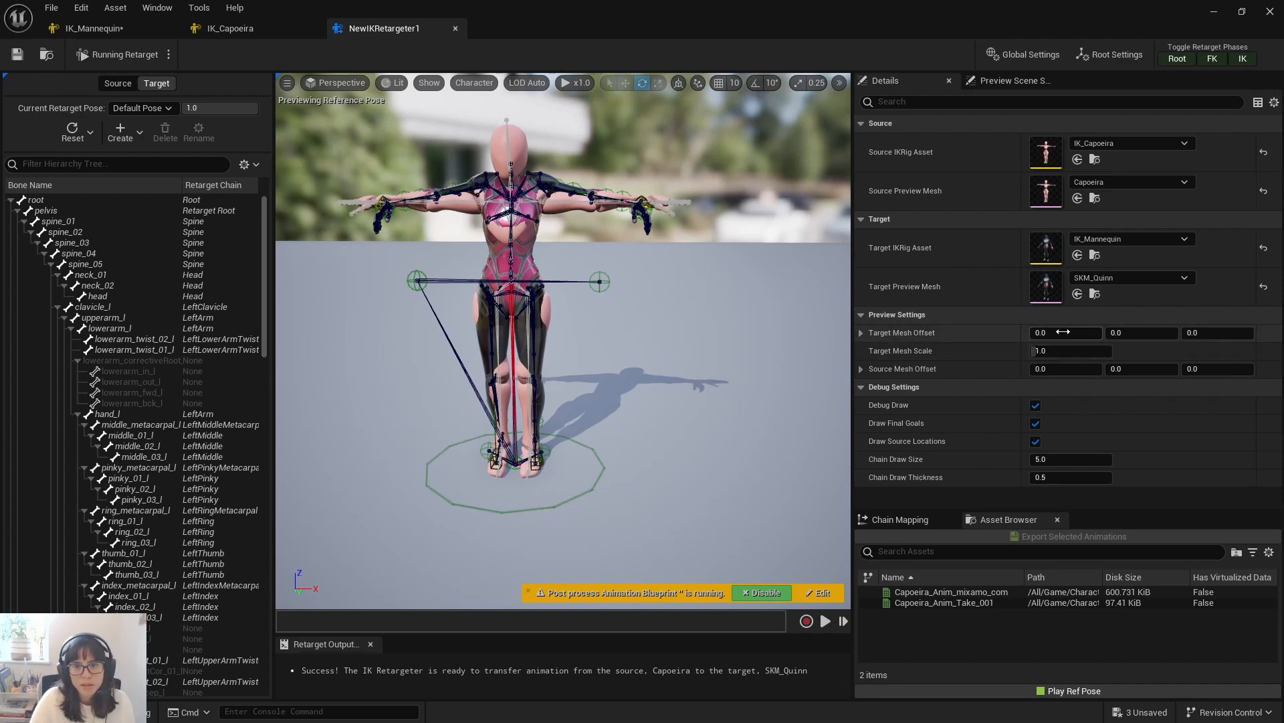
# Step: Set the first value of the Target Mesh Offset to 150 to separate the target mesh from the source mesh
pyautogui.write('50')
pyautogui.press('Return')
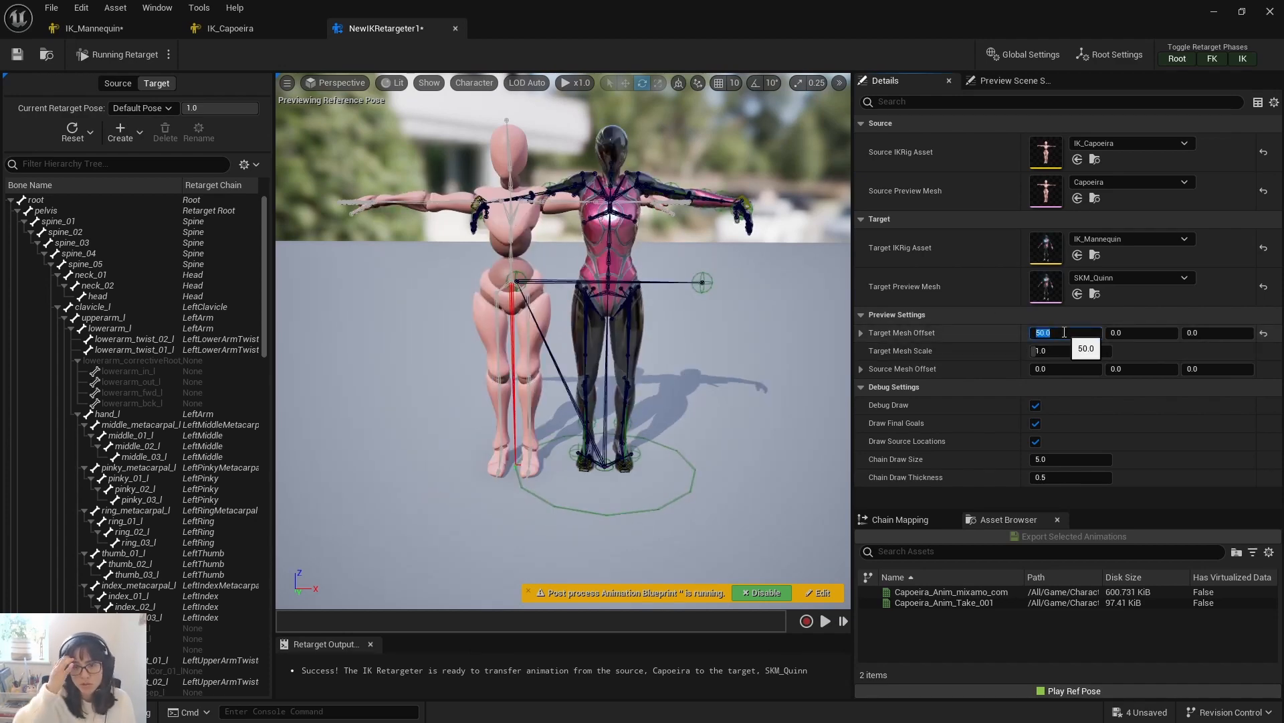
pyautogui.write('100')
pyautogui.press('Return')
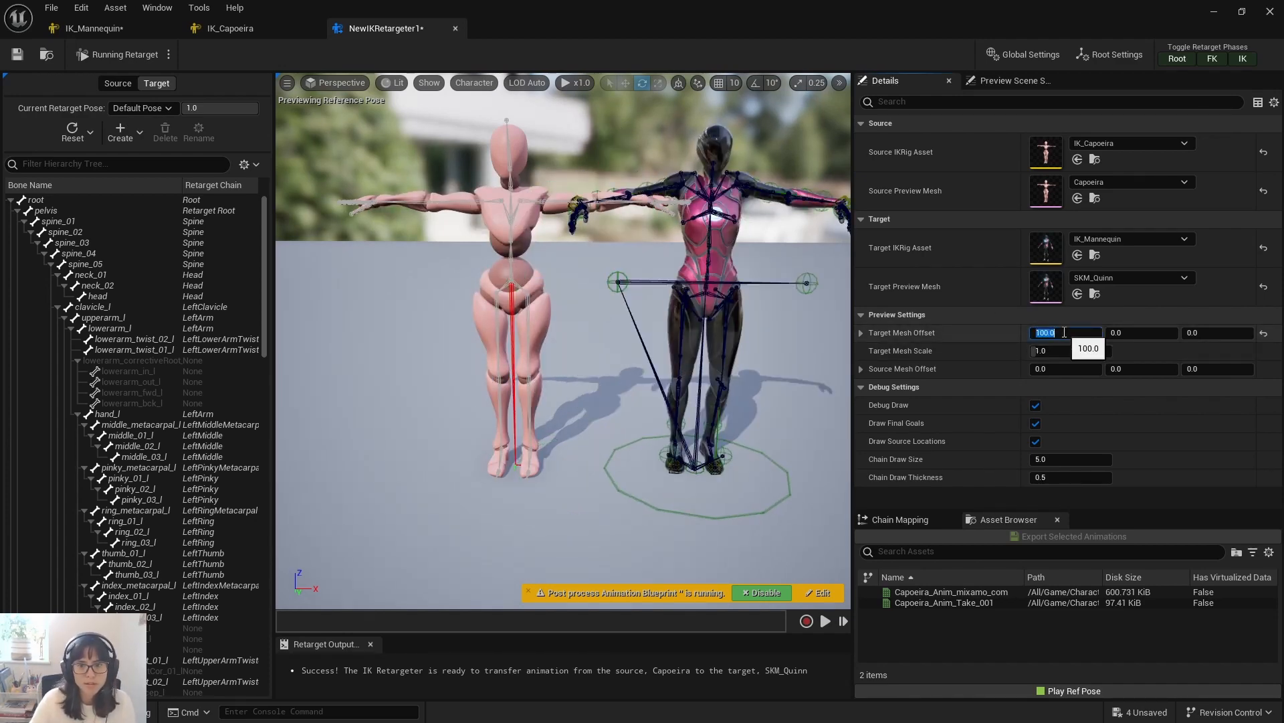
pyautogui.write('150')
pyautogui.press('Return')
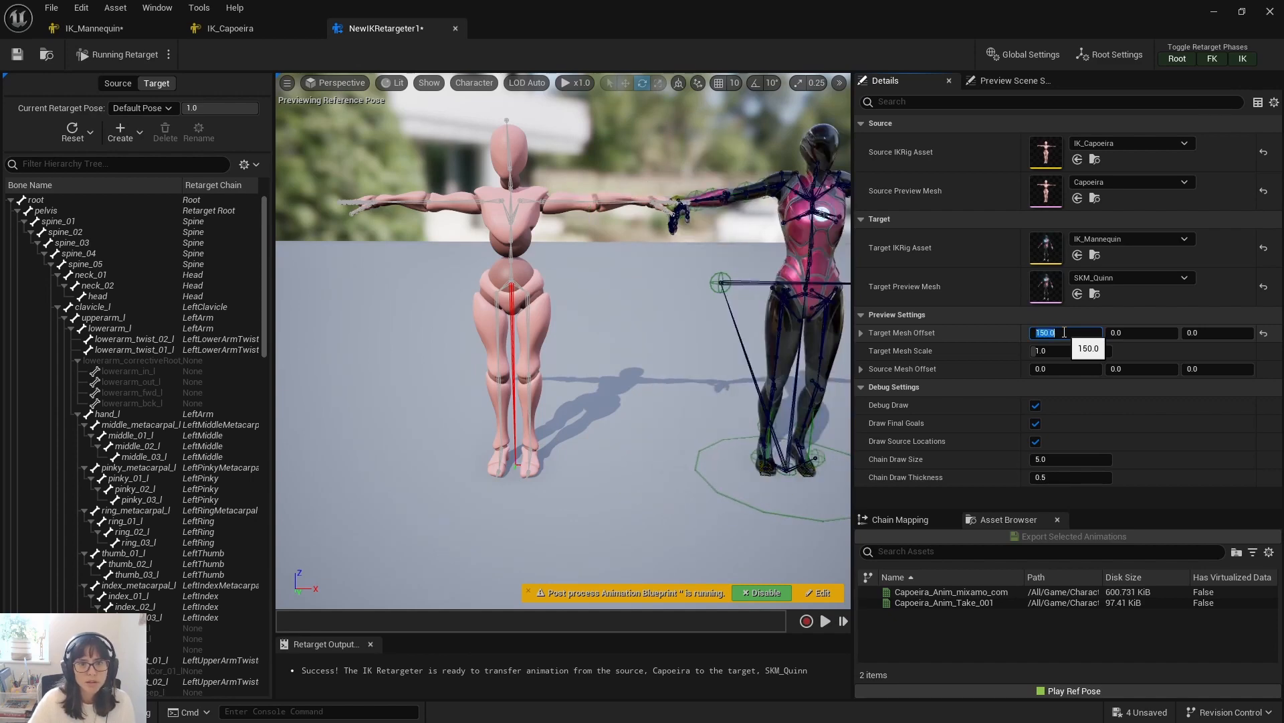
pyautogui.click(654, 379)
pyautogui.scroll(-2, 654, 380)
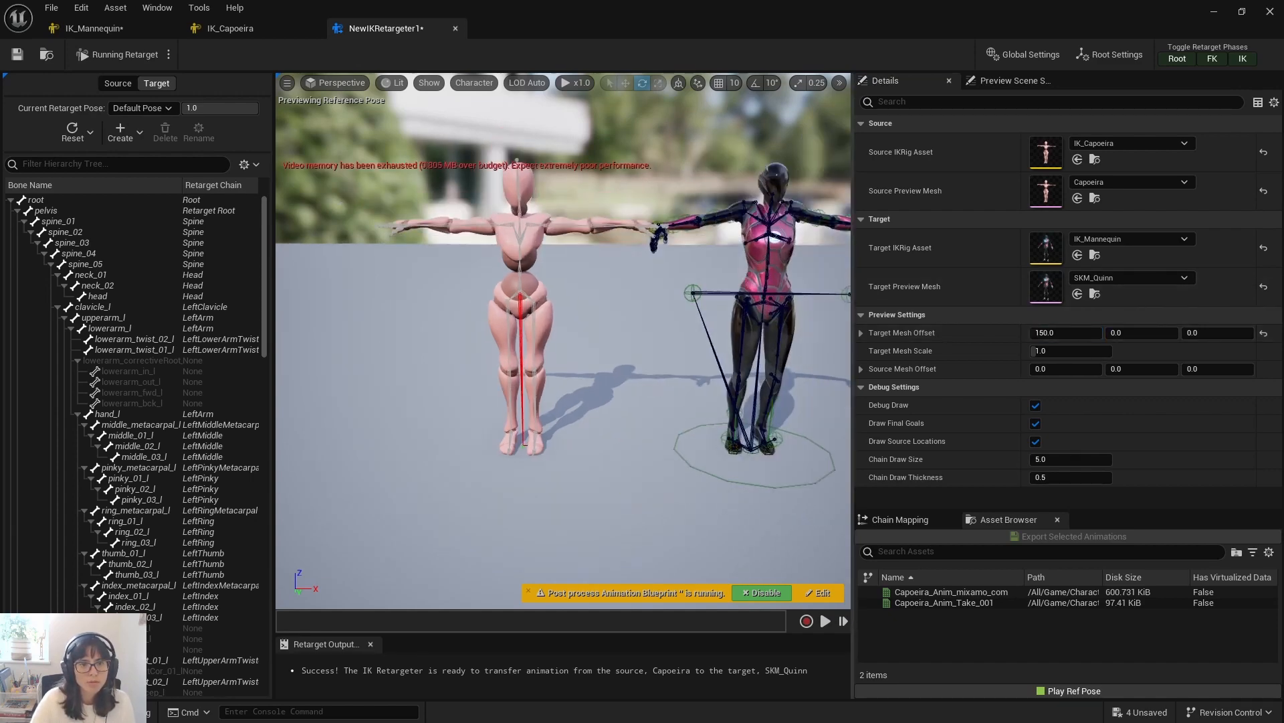
pyautogui.moveTo(654, 379); pyautogui.dragTo(798, 425)
# Step: Turn off Debug Draw, Draw Final Goals and Draw Source Locations in the retargeter's debug settings
pyautogui.click(1036, 405)
pyautogui.click(1035, 422)
pyautogui.click(1036, 441)
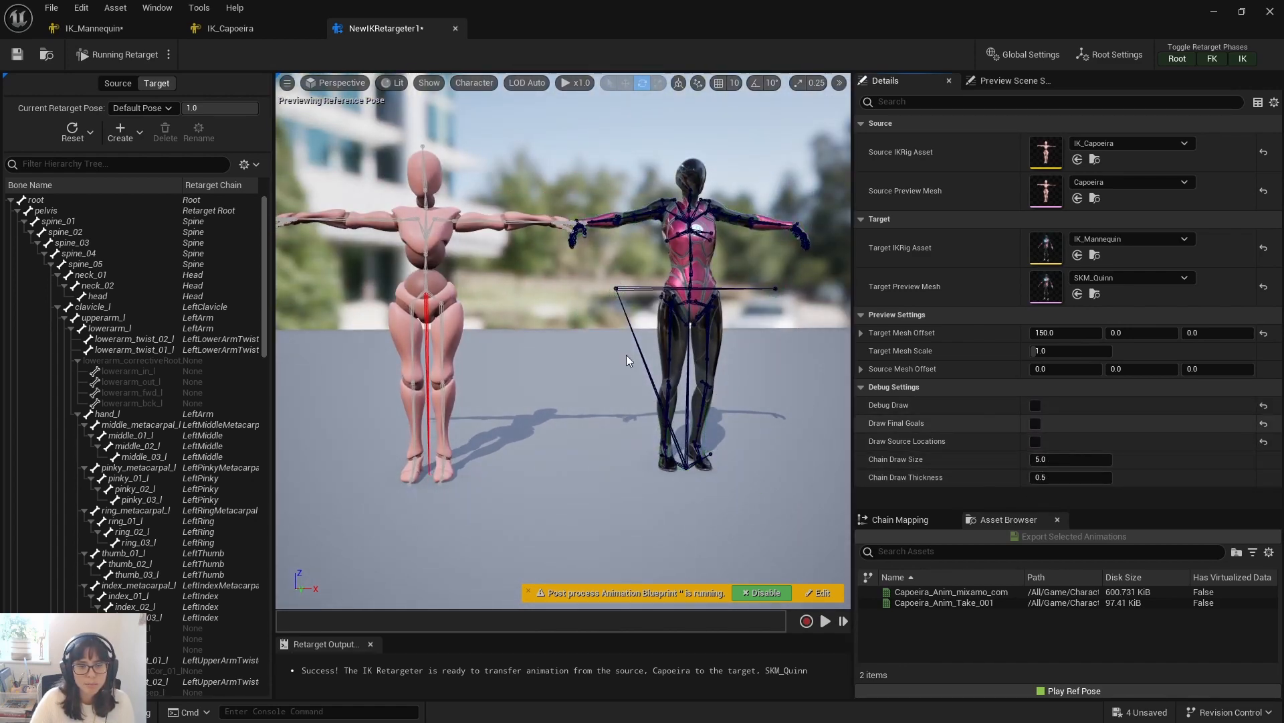
# Step: Compare the source and target skeletons' retarget poses, ending on the target skeleton
pyautogui.moveTo(626, 355); pyautogui.dragTo(607, 186)
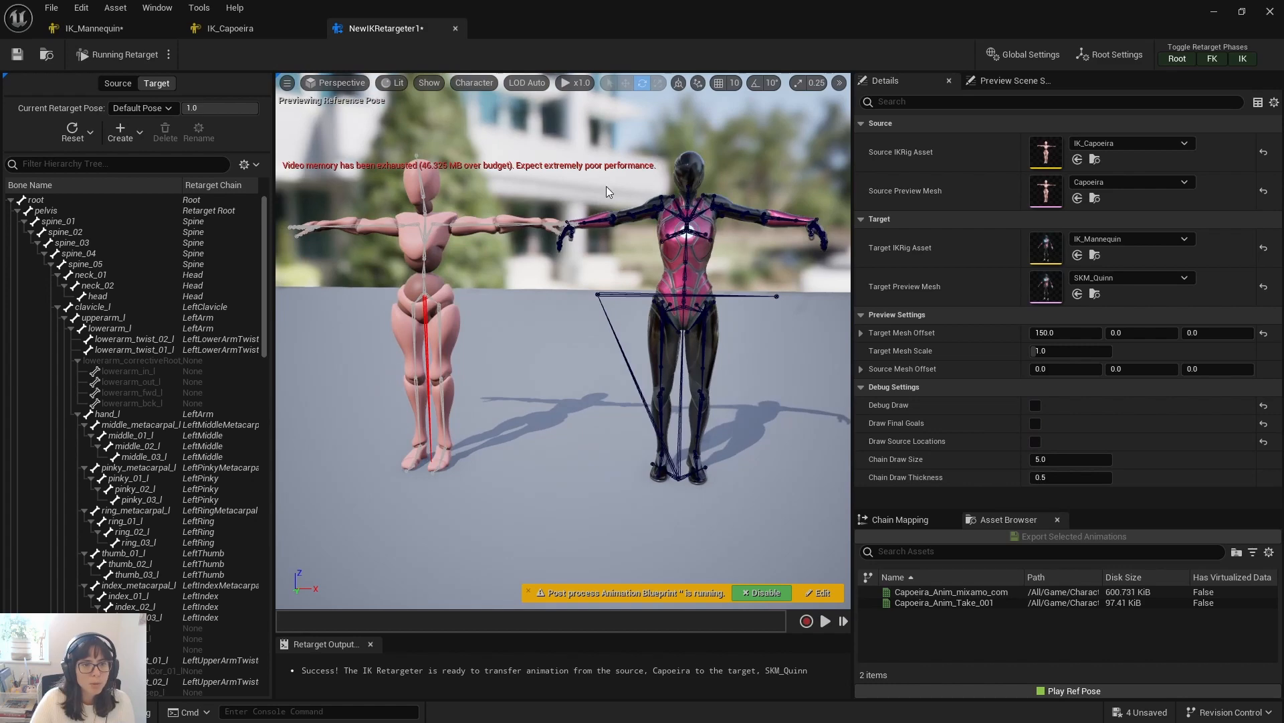
pyautogui.click(127, 81)
pyautogui.click(146, 82)
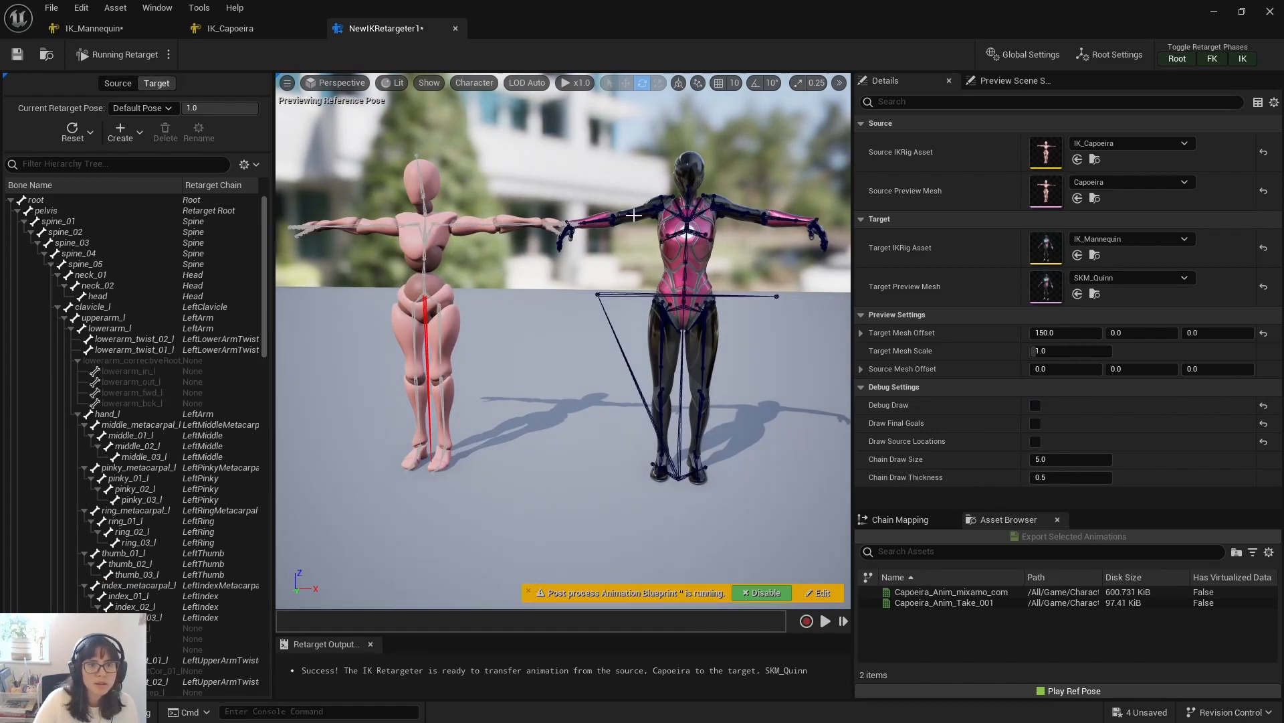
# Step: Create a new retarget pose named FixedTPose for the target skeleton and switch to editing it
pyautogui.keyDown('alt'); pyautogui.moveTo(823, 237); pyautogui.dragTo(760, 217); pyautogui.keyUp('alt')
pyautogui.moveTo(760, 218); pyautogui.dragTo(800, 178, button='right')
pyautogui.scroll(2, 563, 342)
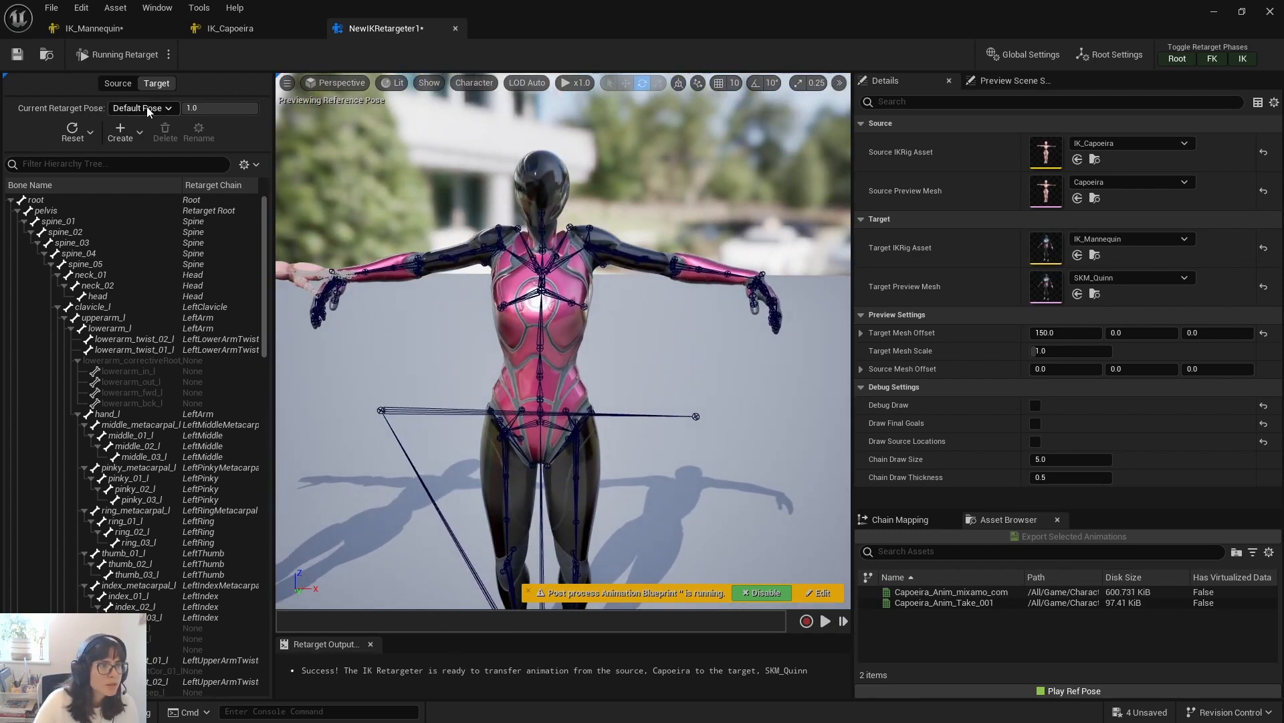
pyautogui.click(132, 126)
pyautogui.click(127, 131)
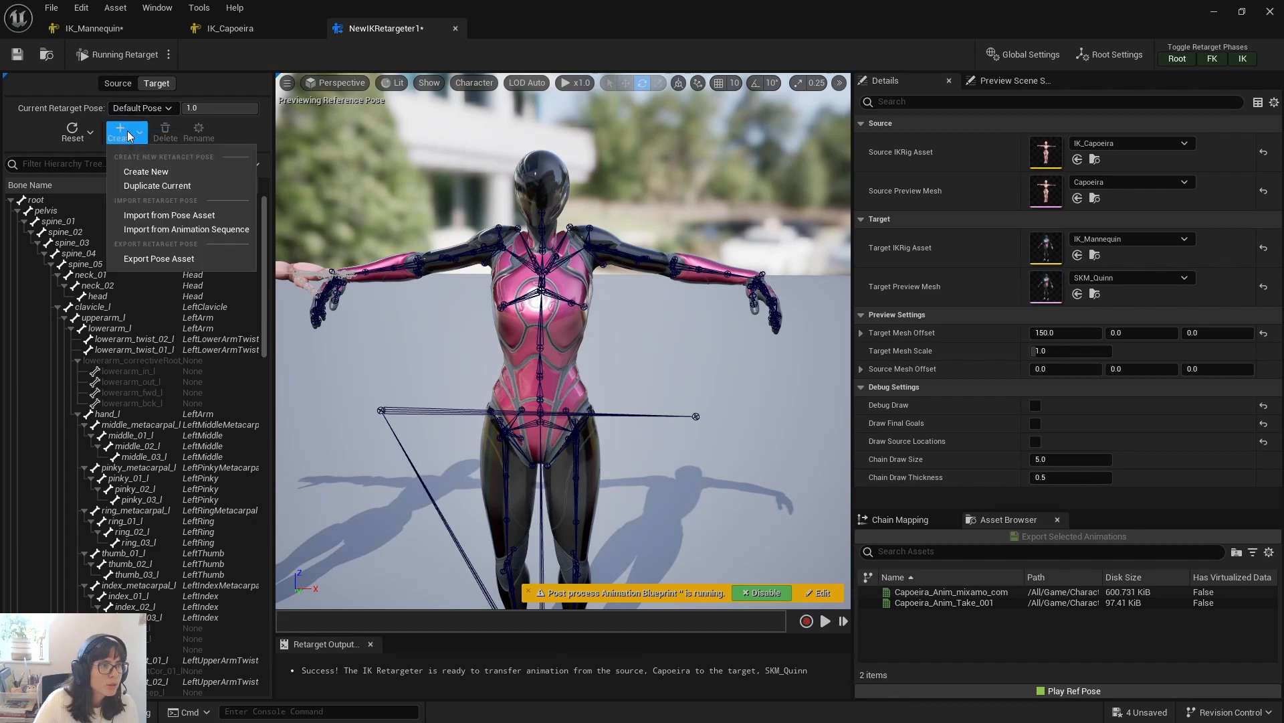
pyautogui.click(147, 173)
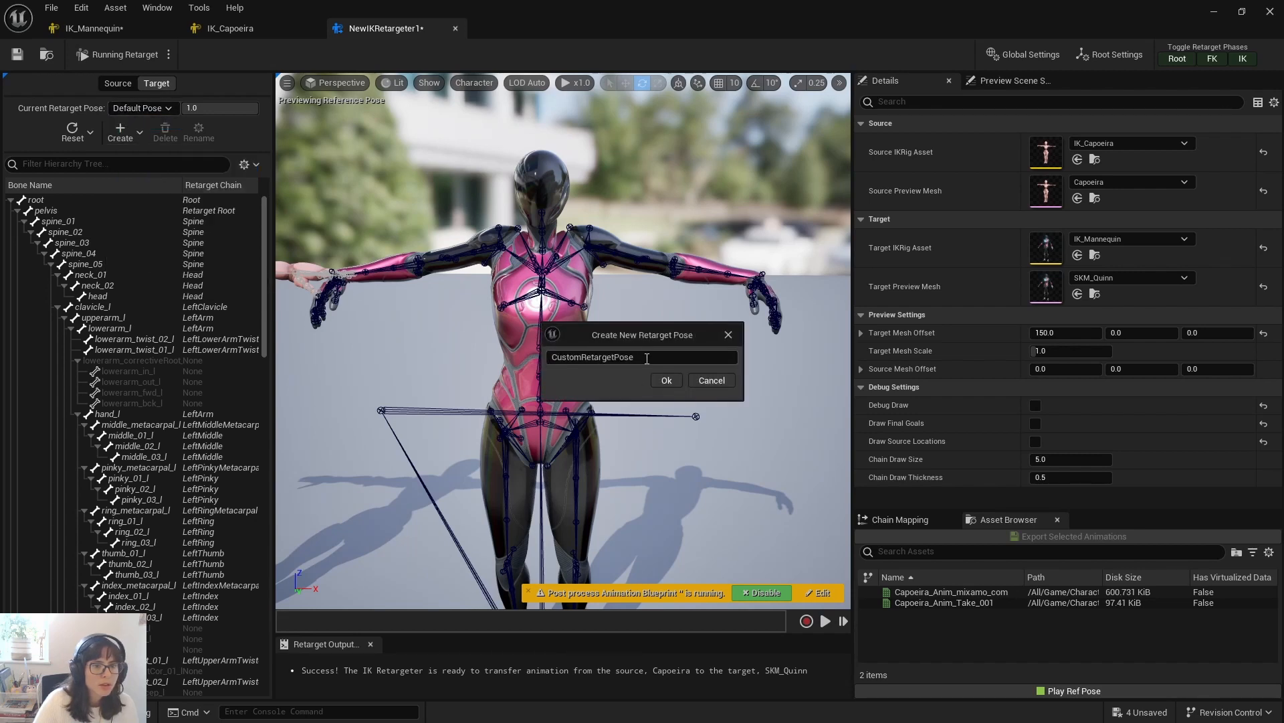
pyautogui.write('Fixed')
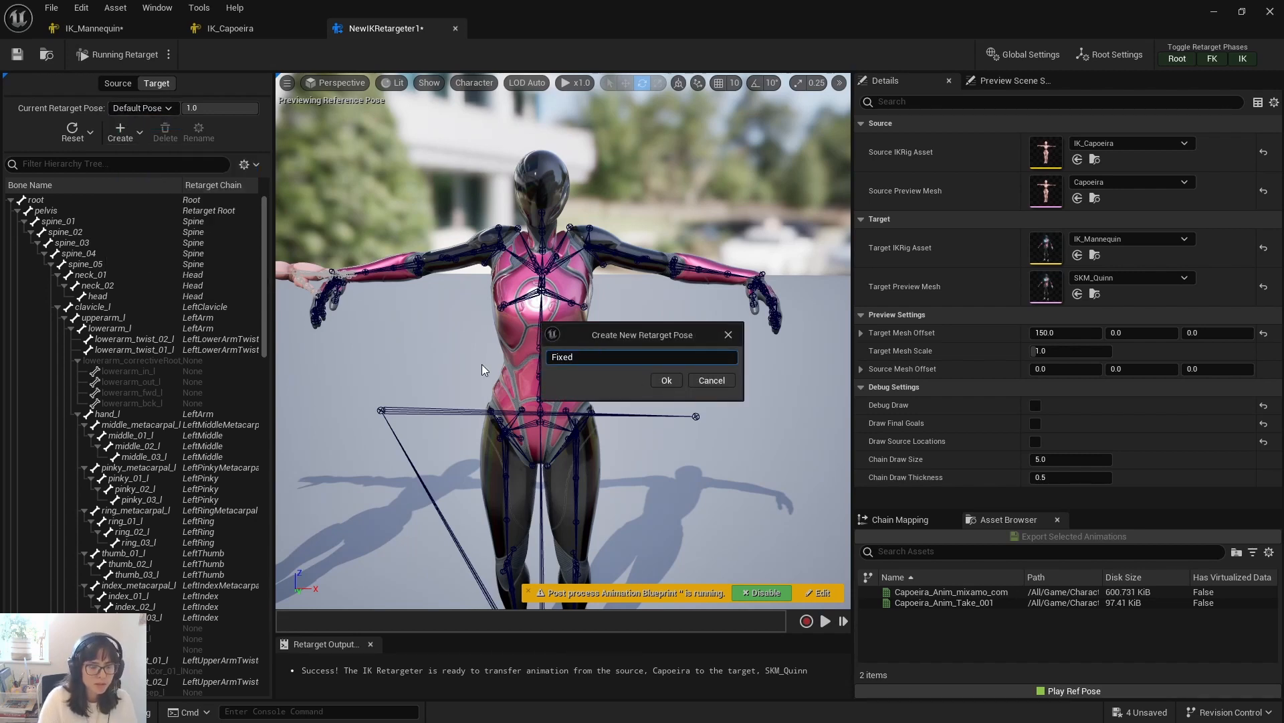
pyautogui.write('TPose')
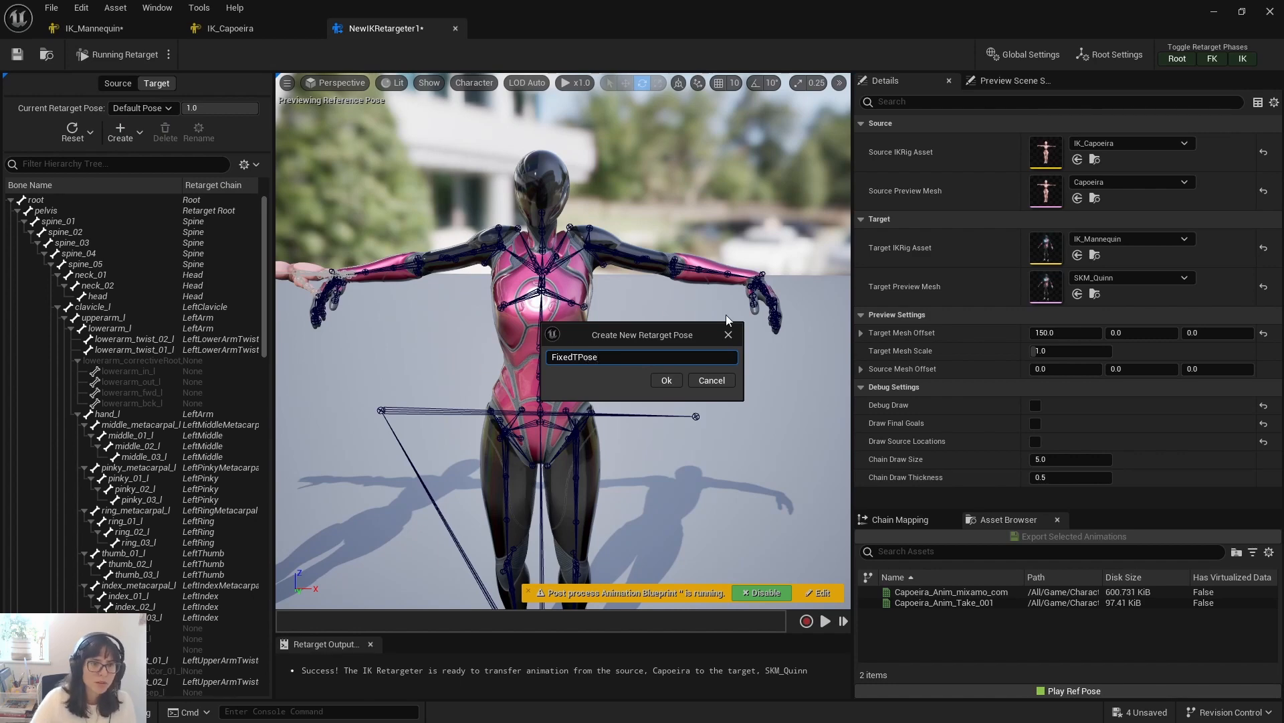
pyautogui.click(665, 385)
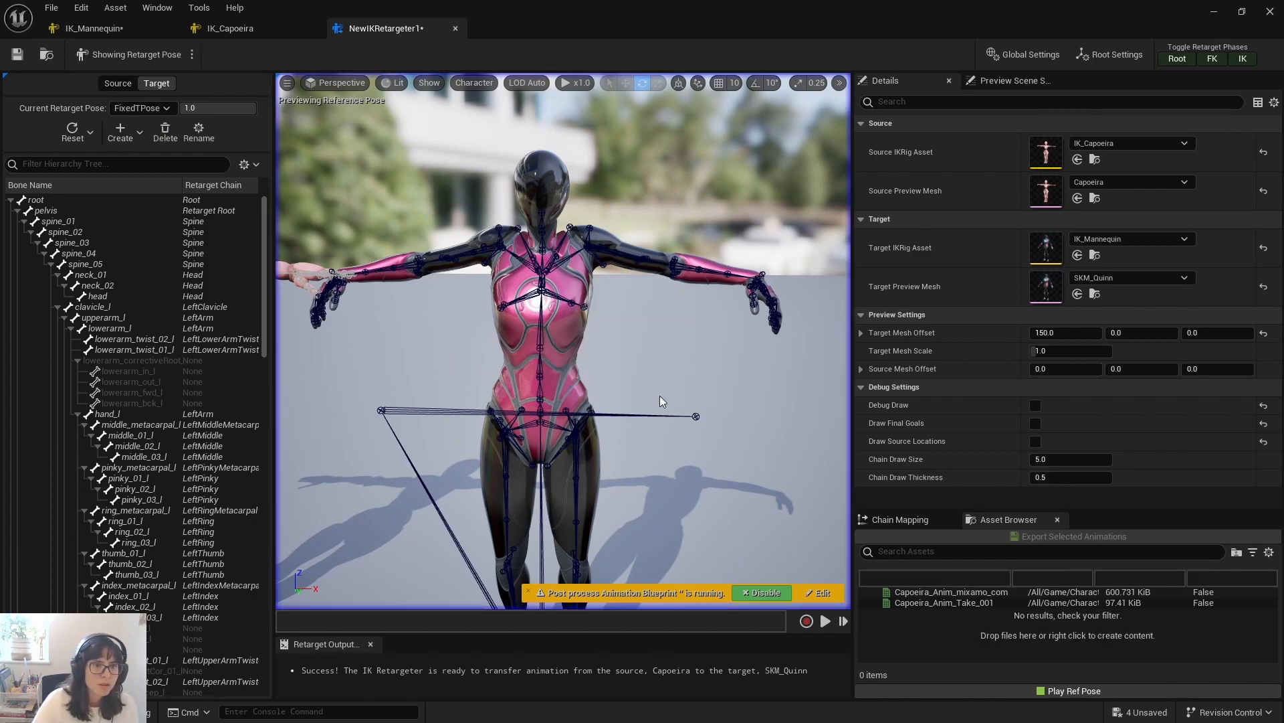
pyautogui.click(192, 55)
pyautogui.click(244, 91)
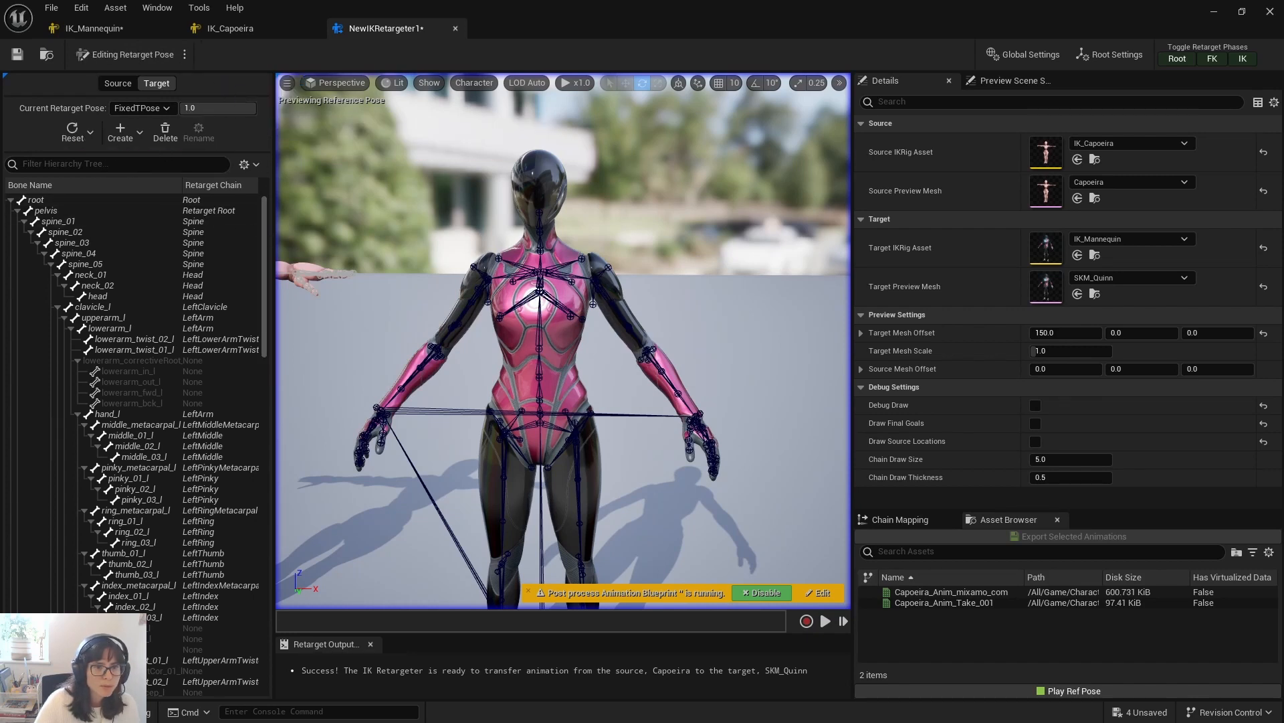
# Step: Rotate the target's upperarm_l and upperarm_r together about 54° around Y to raise both arms to a T-pose
pyautogui.click(600, 299)
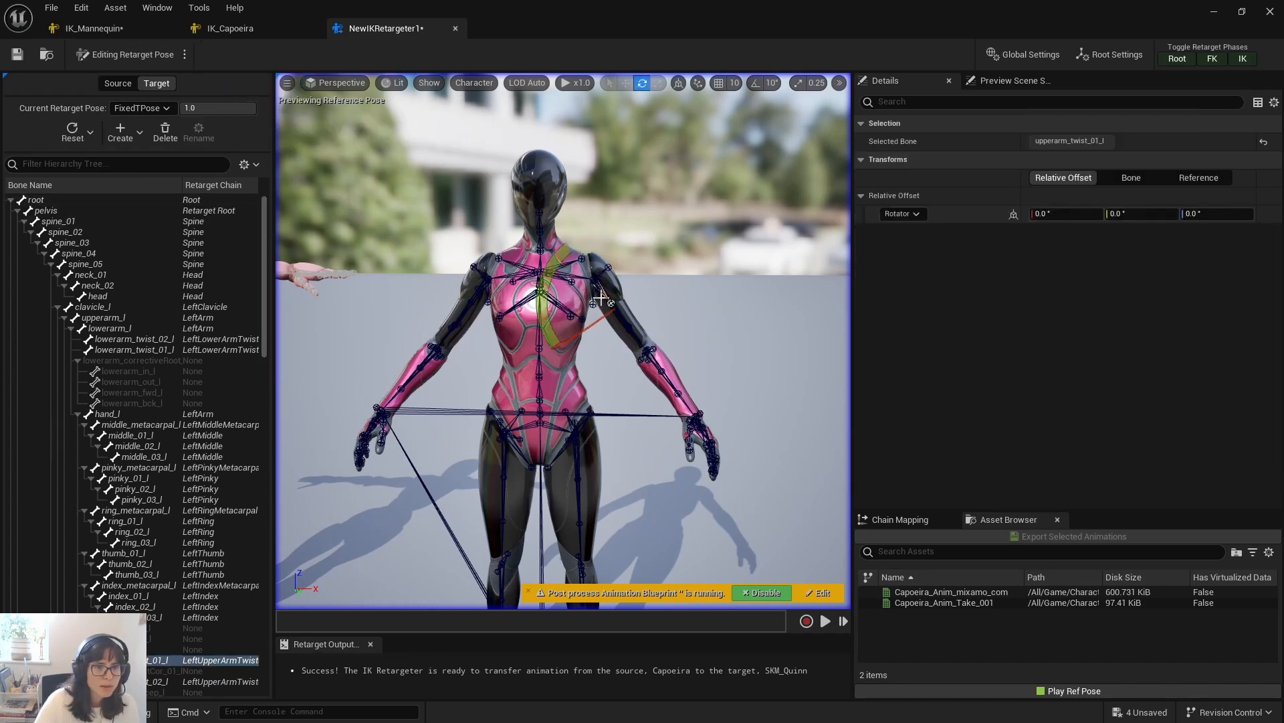
pyautogui.click(475, 292)
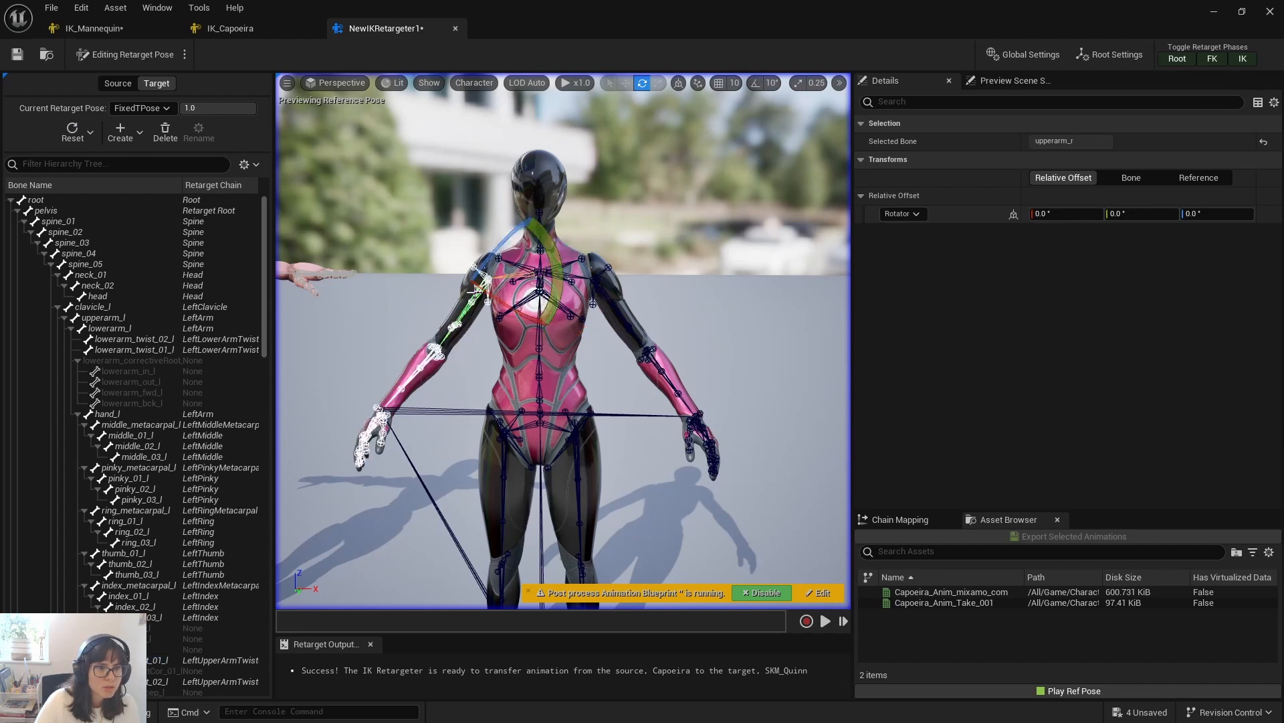
pyautogui.keyDown('ctrl'); pyautogui.click(602, 293); pyautogui.keyUp('ctrl')
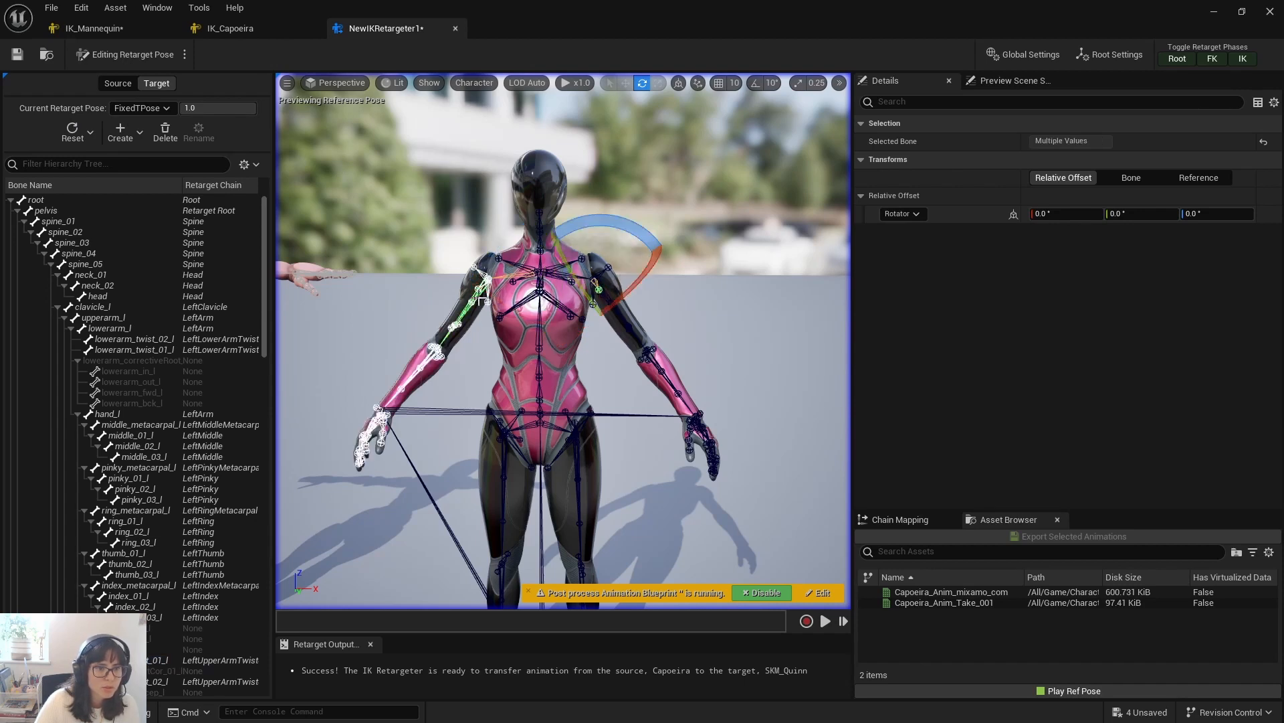
pyautogui.click(479, 303)
pyautogui.scroll(5, 453, 302)
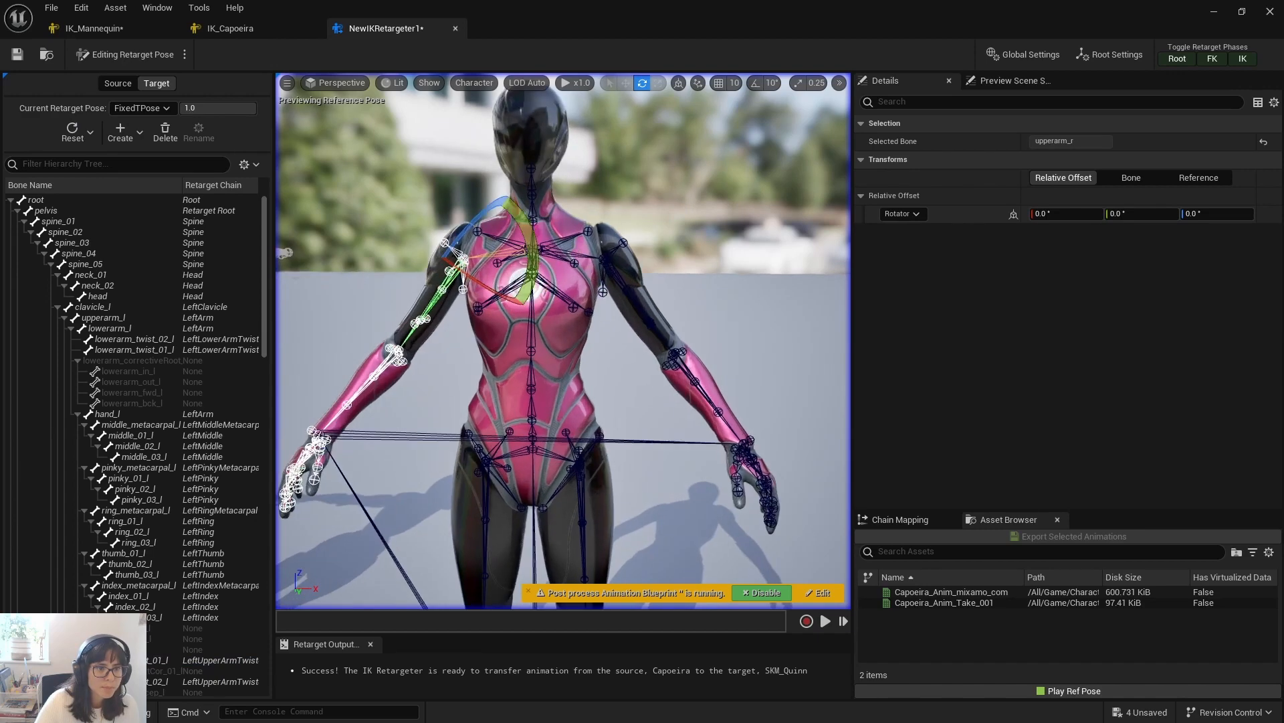
pyautogui.click(370, 241)
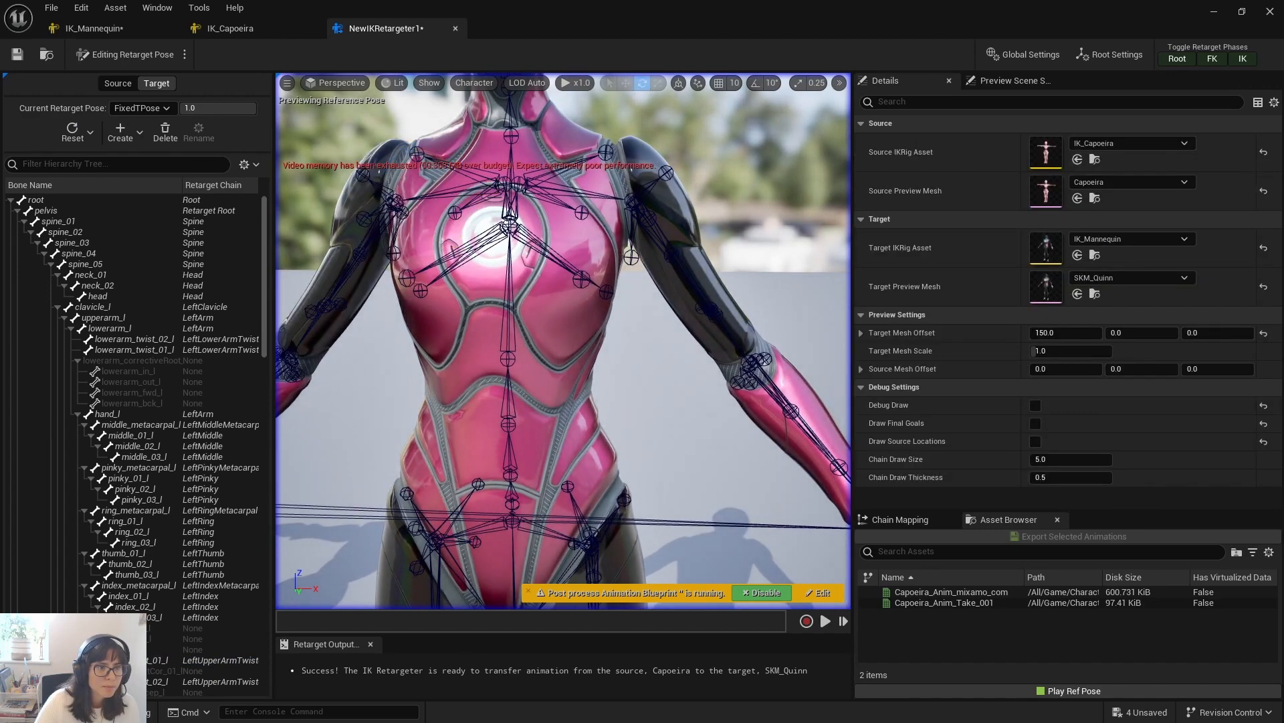
pyautogui.click(369, 241)
pyautogui.keyDown('ctrl'); pyautogui.click(645, 235); pyautogui.keyUp('ctrl')
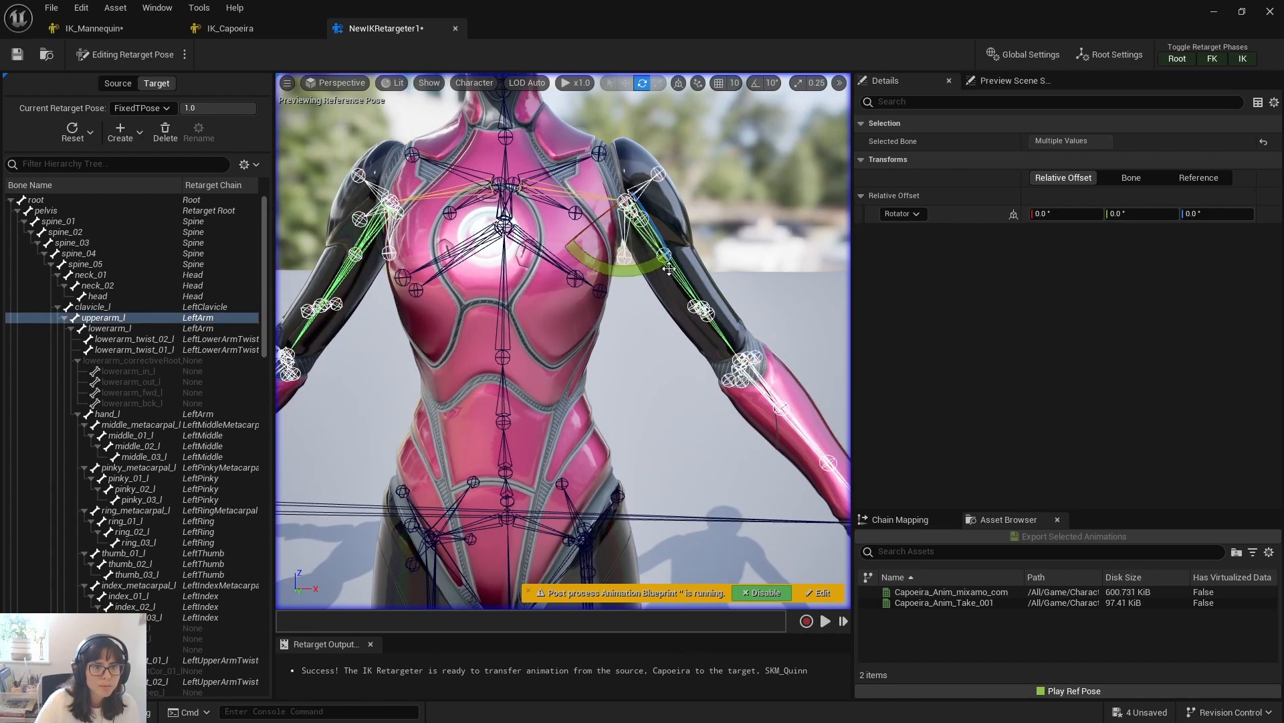
pyautogui.scroll(-5, 608, 324)
pyautogui.moveTo(597, 249); pyautogui.dragTo(641, 386)
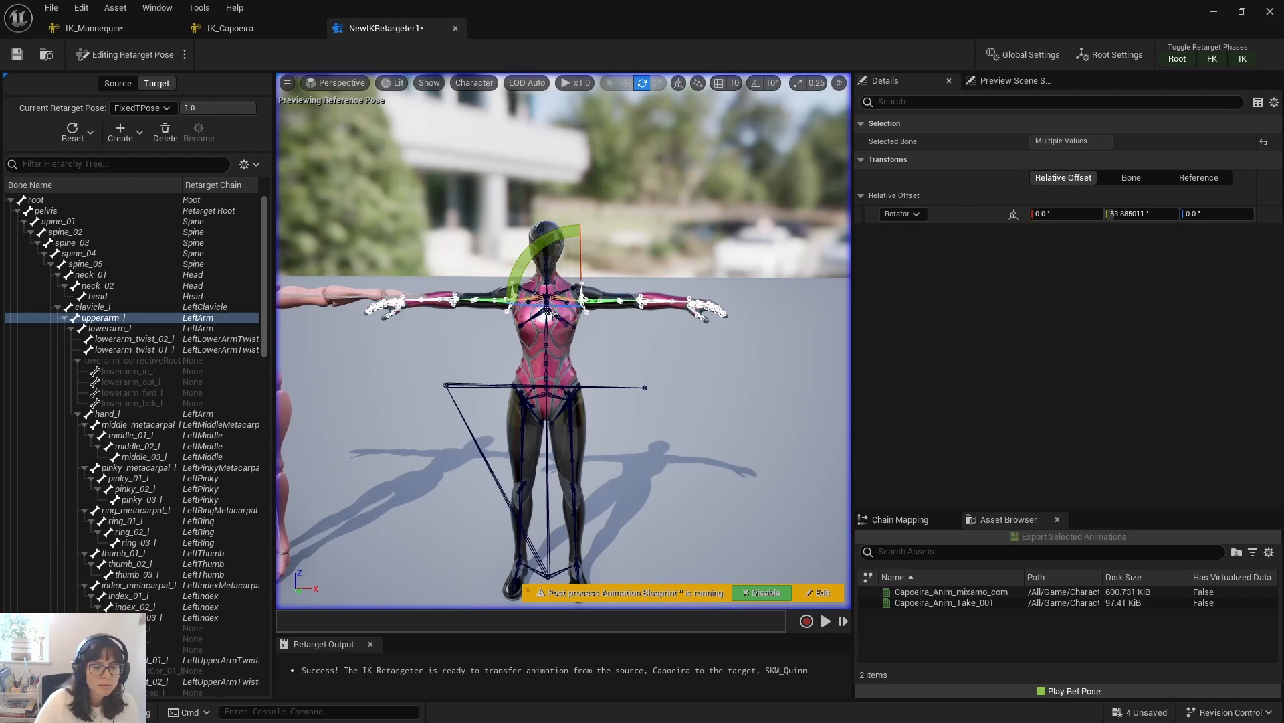
# Step: Rotate both of the target's lower arm bones together about -31° around Z to straighten the arms at the elbows
pyautogui.moveTo(709, 346); pyautogui.dragTo(659, 367)
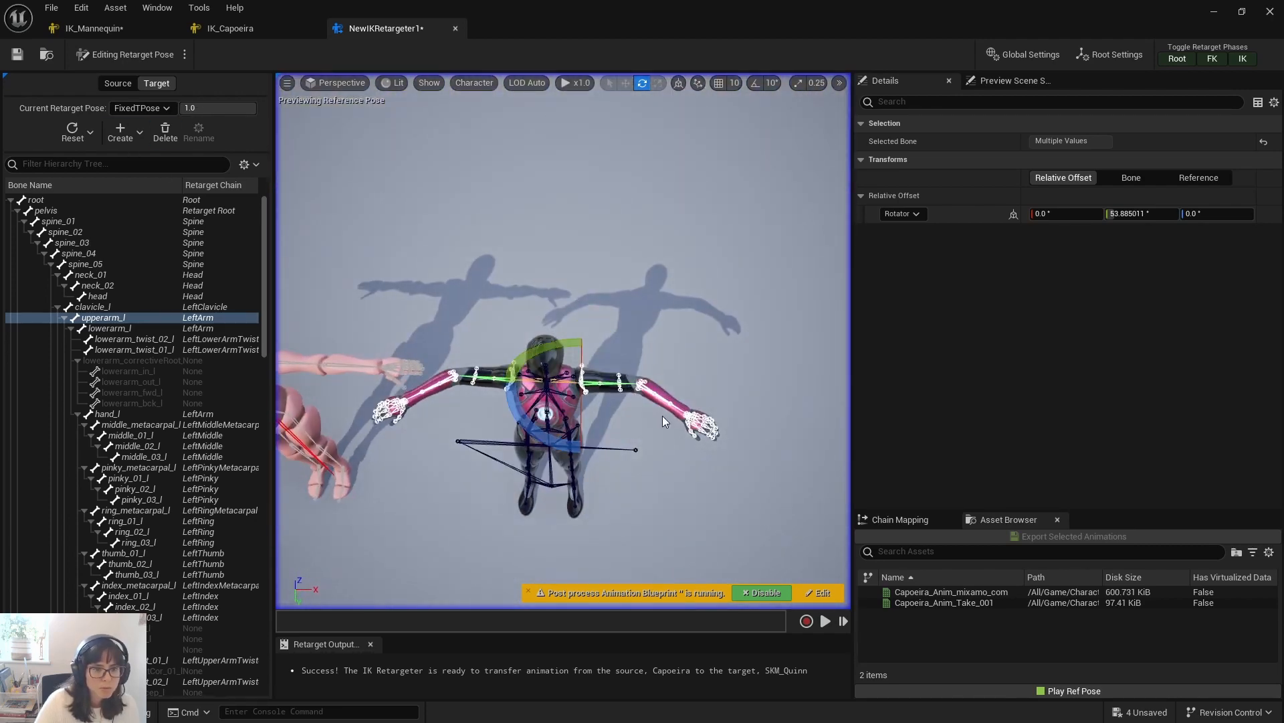
pyautogui.scroll(5, 663, 416)
pyautogui.click(721, 432)
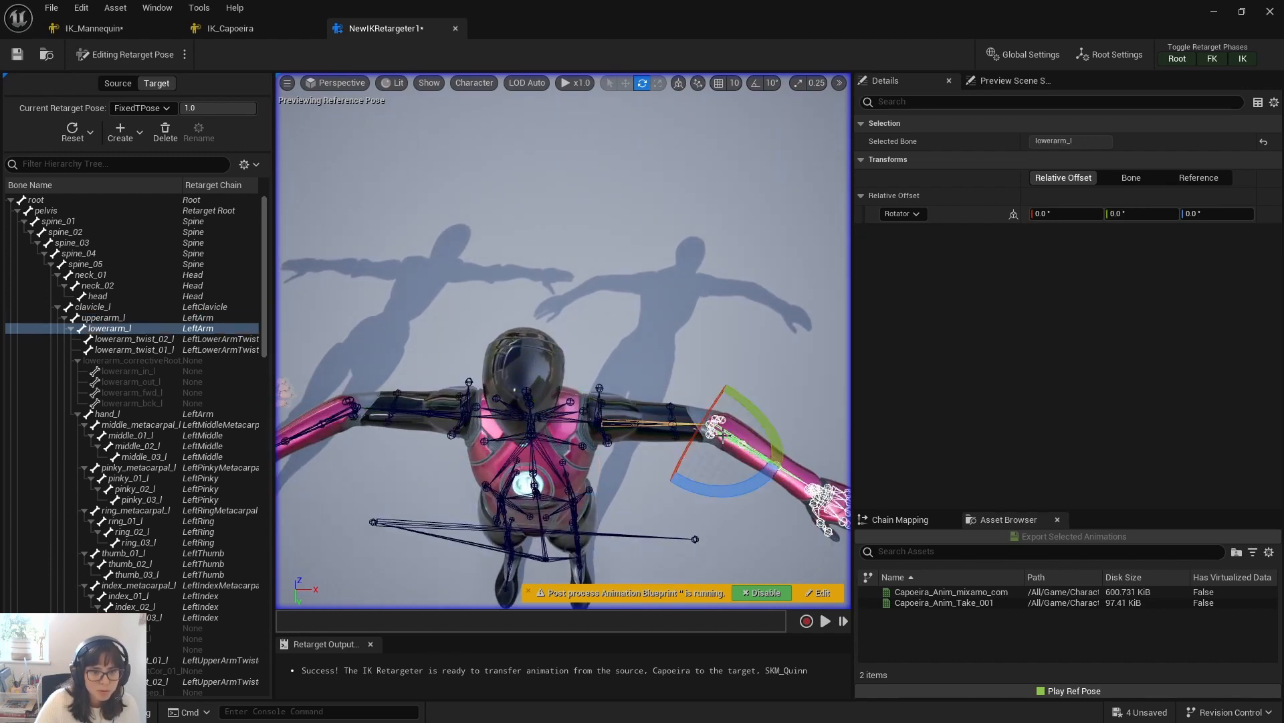
pyautogui.keyDown('ctrl'); pyautogui.click(336, 418); pyautogui.keyUp('ctrl')
pyautogui.moveTo(425, 395); pyautogui.dragTo(434, 378)
pyautogui.moveTo(664, 457); pyautogui.dragTo(659, 412)
pyautogui.scroll(-6, 564, 339)
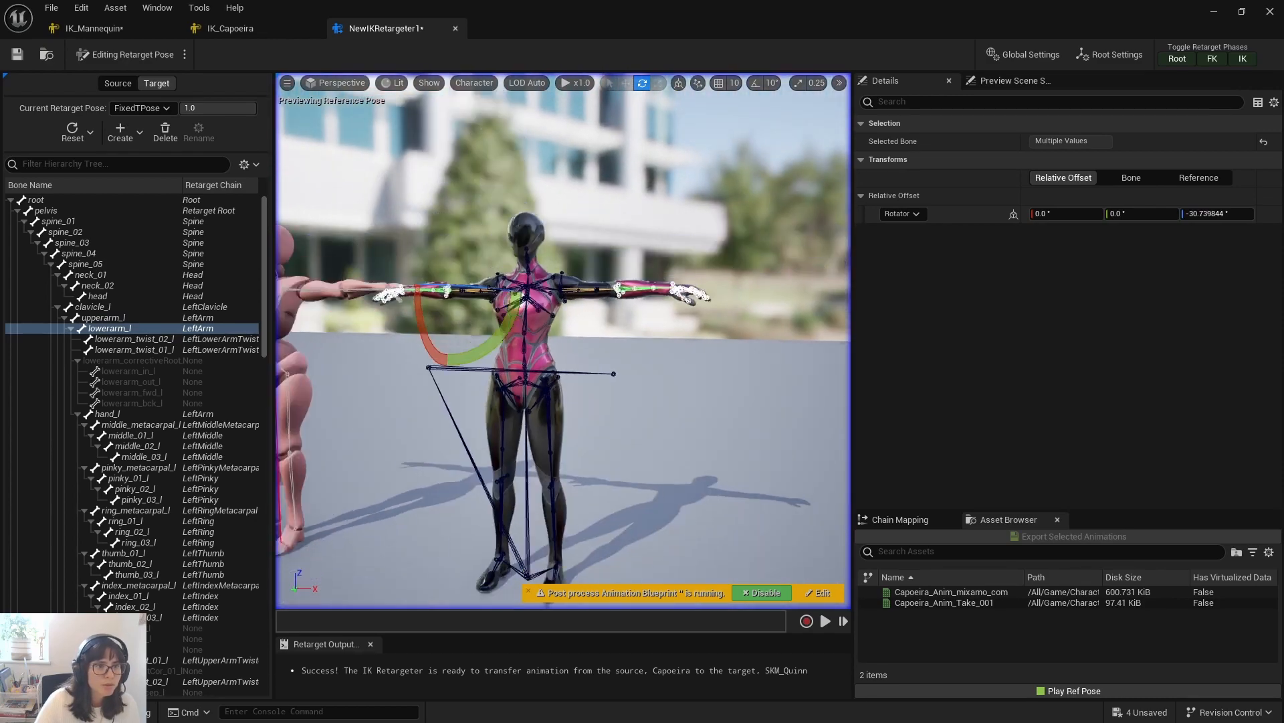
# Step: Switch from editing the retarget pose back to running the retargeter and compare both meshes side by side
pyautogui.moveTo(477, 433); pyautogui.dragTo(541, 414, button='right')
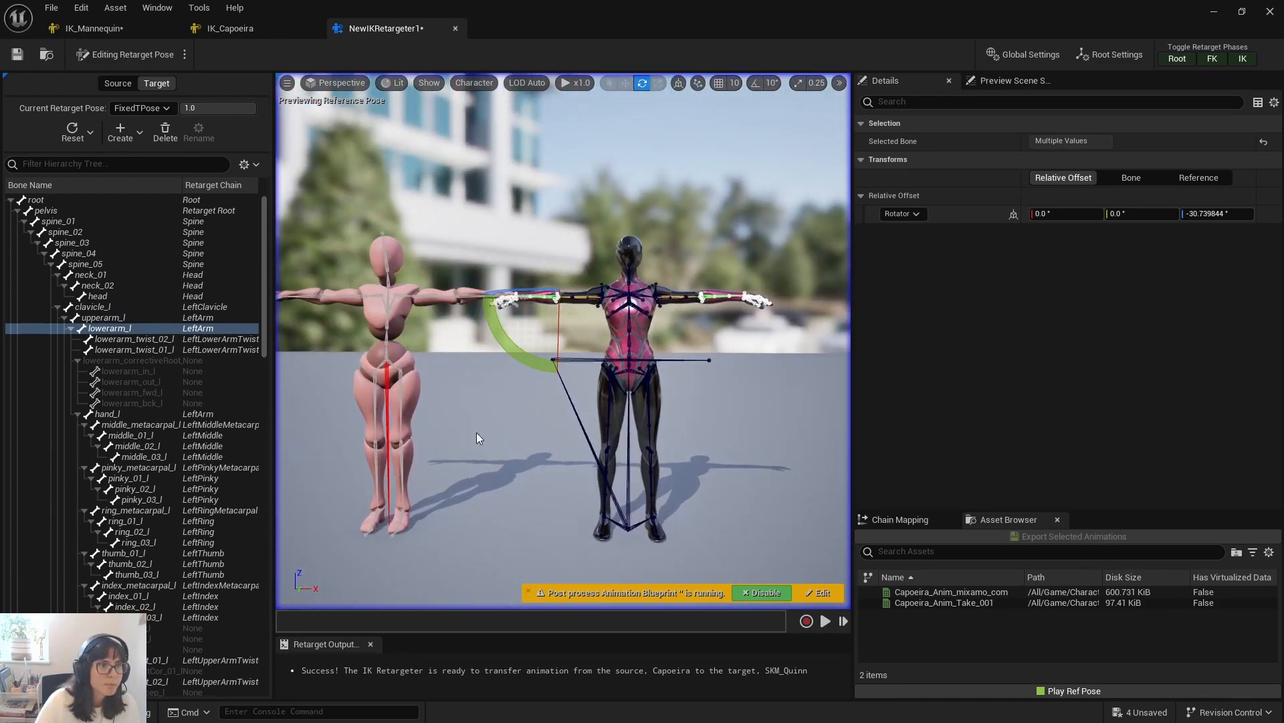
pyautogui.click(185, 59)
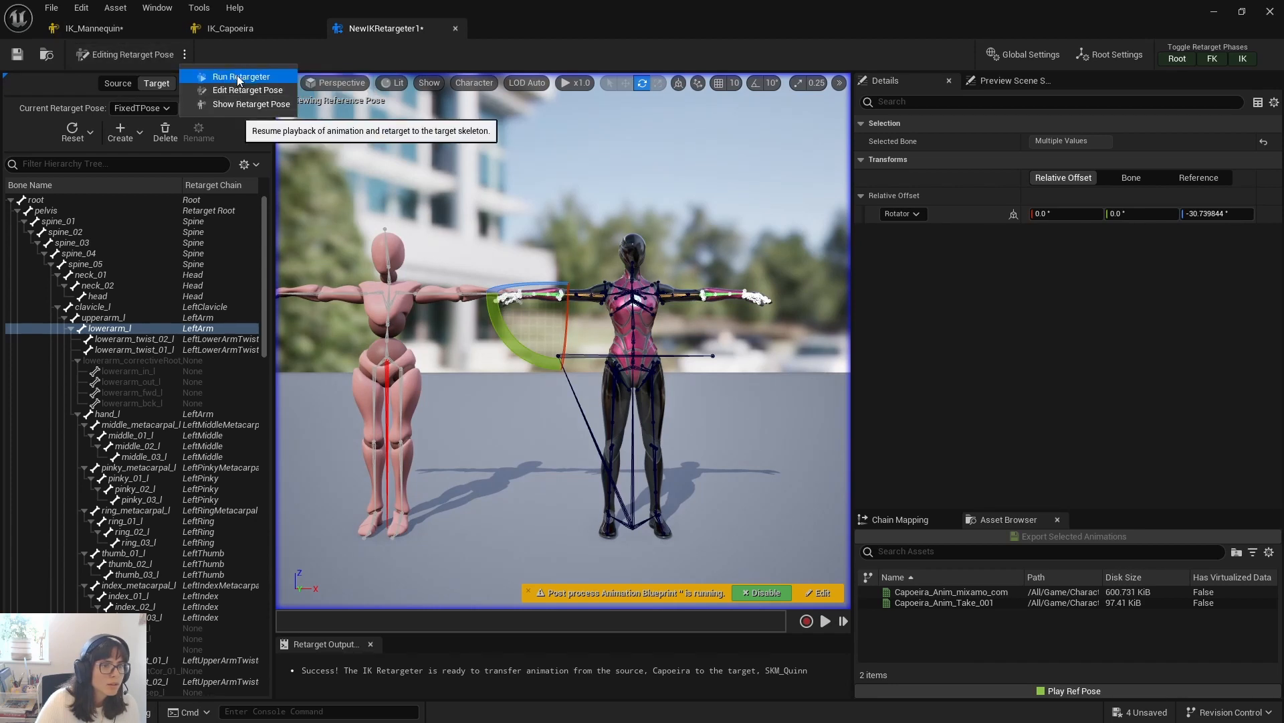
pyautogui.click(238, 77)
pyautogui.moveTo(548, 471); pyautogui.dragTo(447, 483, button='middle')
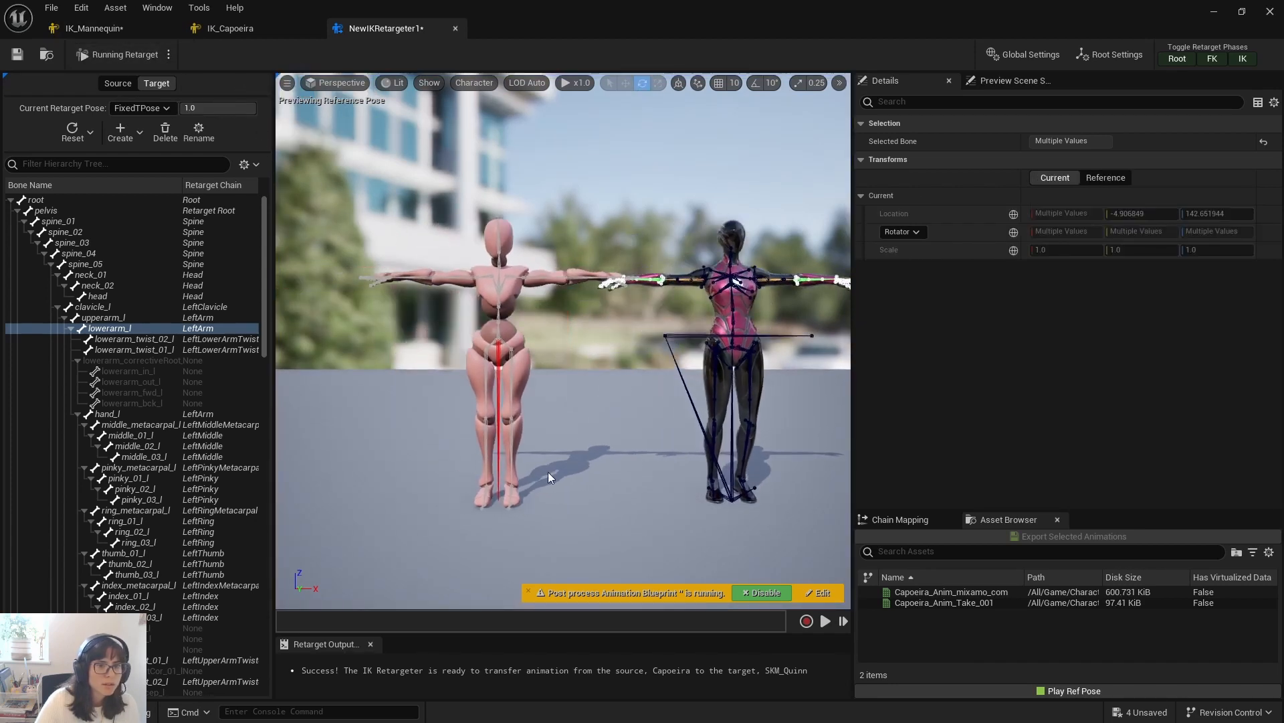
pyautogui.moveTo(548, 472)
pyautogui.keyDown('alt'); pyautogui.mouseDown()
pyautogui.moveTo(388, 472)
pyautogui.moveTo(582, 468)
pyautogui.moveTo(544, 462)
pyautogui.mouseUp(); pyautogui.keyUp('alt')
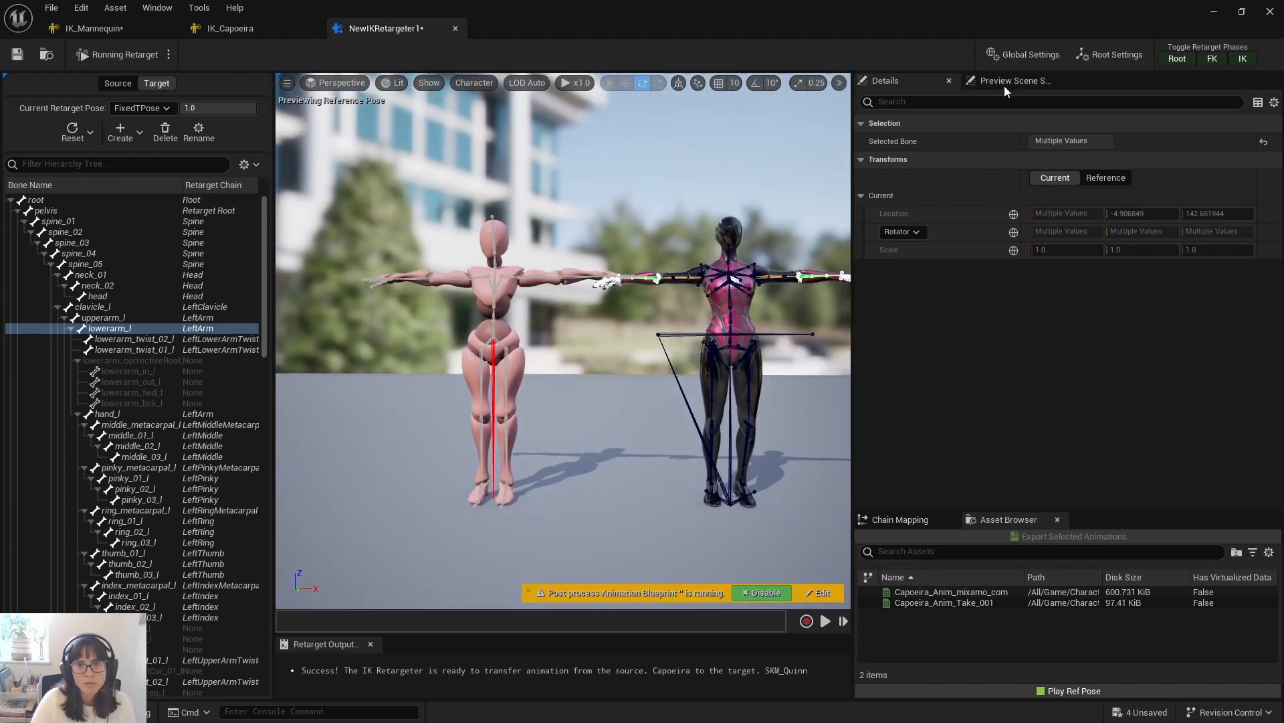
# Step: Enlarge the chain mapping list and set the source chain of LeftLowerArmTwist02 to None
pyautogui.moveTo(1098, 513); pyautogui.dragTo(1090, 379)
pyautogui.click(910, 388)
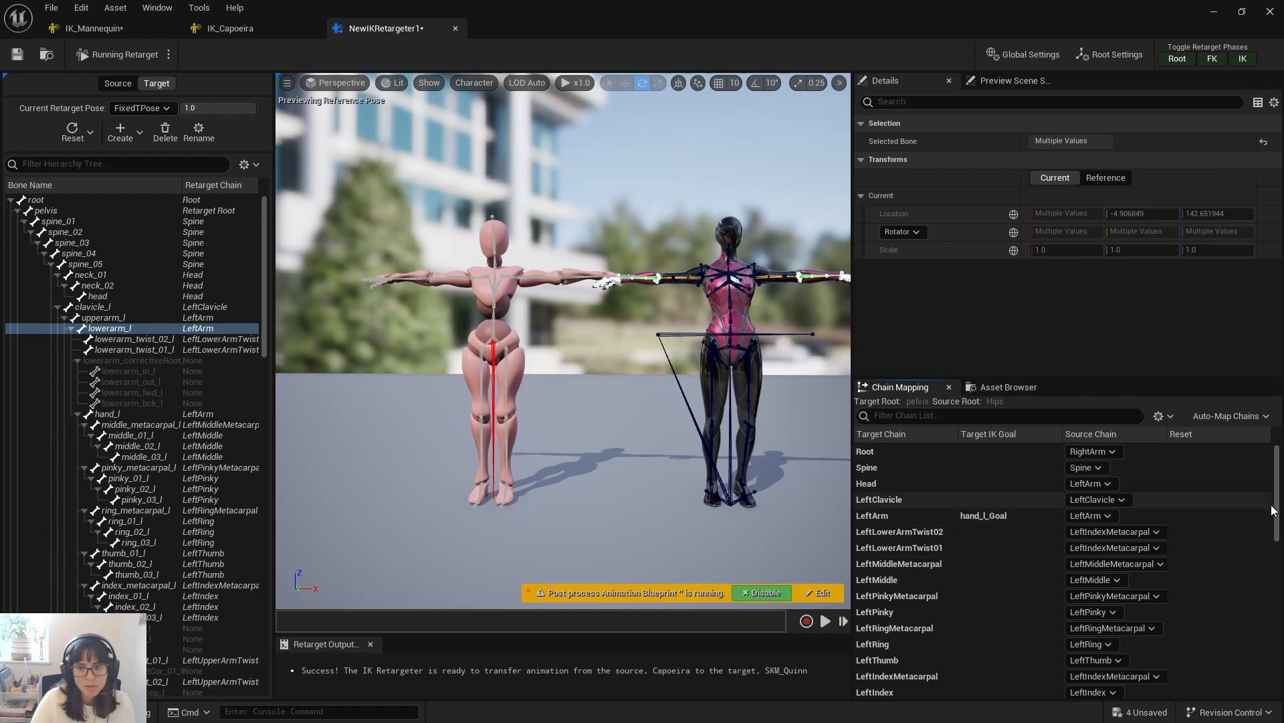
pyautogui.moveTo(1278, 525); pyautogui.dragTo(1279, 492)
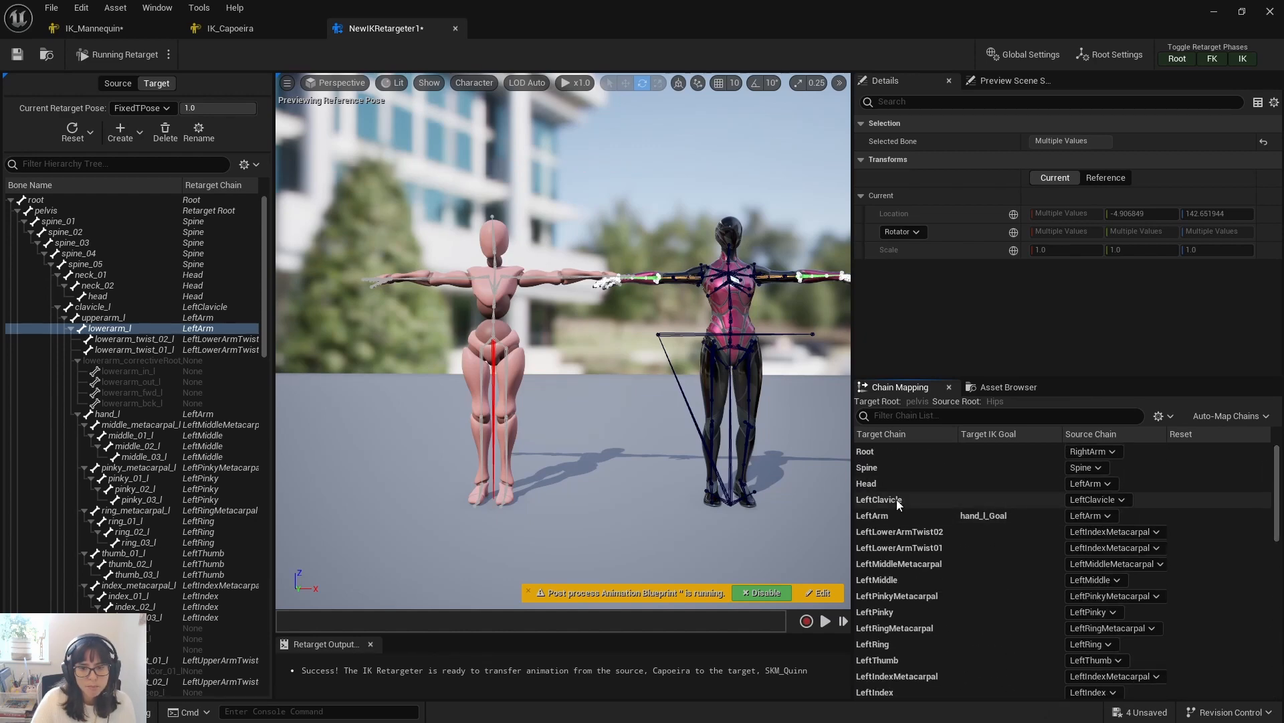
pyautogui.click(963, 533)
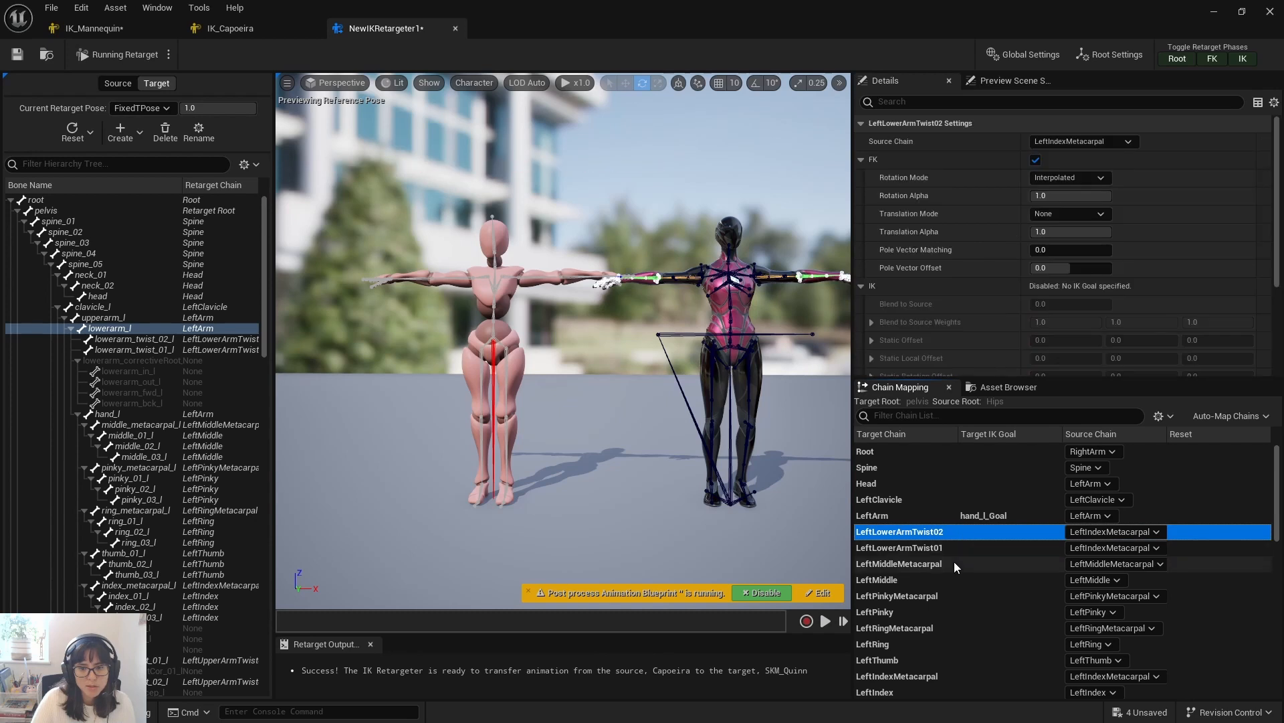
pyautogui.keyDown('shift'); pyautogui.click(954, 561); pyautogui.keyUp('shift')
pyautogui.click(1138, 530)
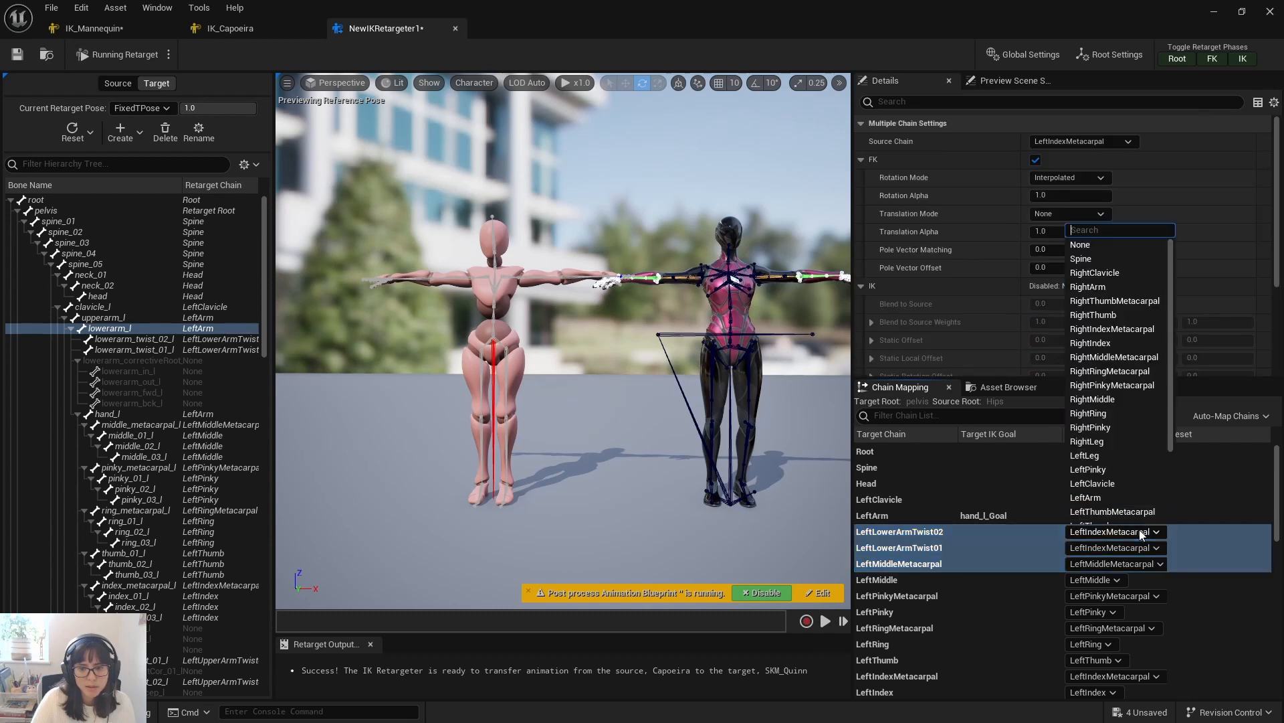
pyautogui.click(1089, 245)
pyautogui.click(961, 548)
# Step: Set the source chain of the Root target chain to None
pyautogui.click(946, 449)
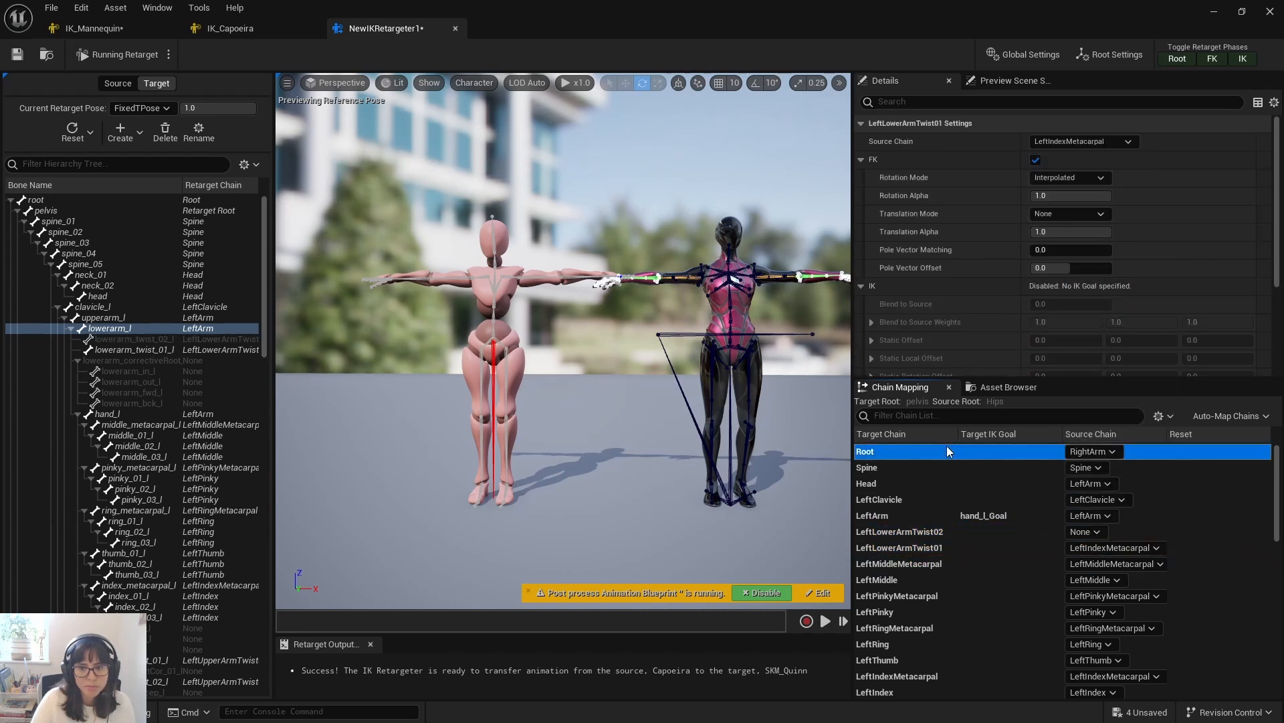
pyautogui.click(1085, 451)
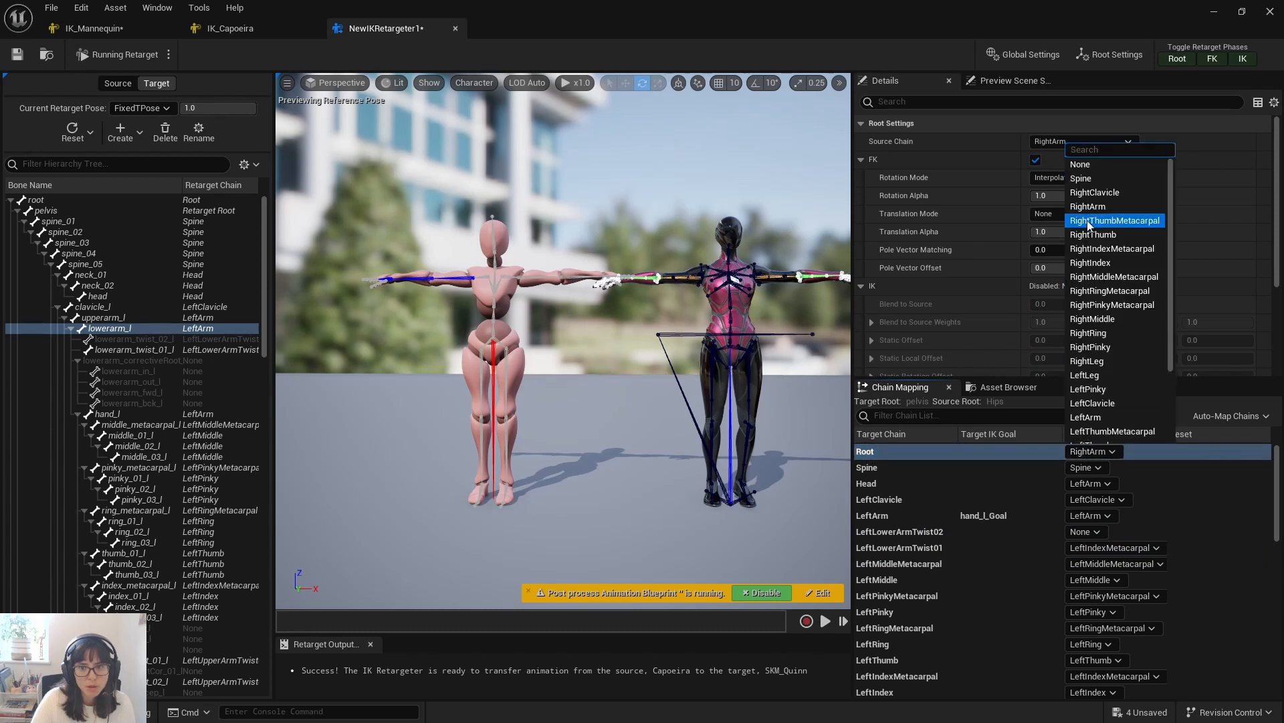
pyautogui.press('Up')
pyautogui.press('Up')
pyautogui.press('Return')
pyautogui.click(1085, 451)
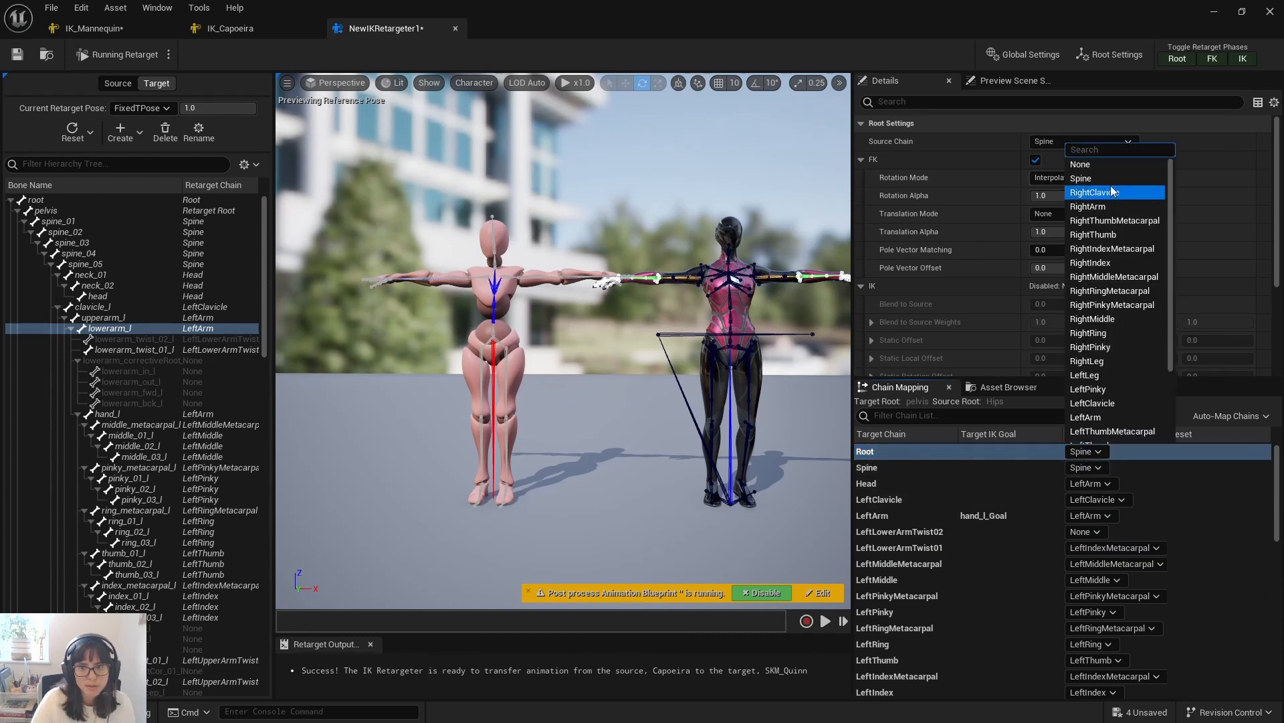
pyautogui.click(1108, 166)
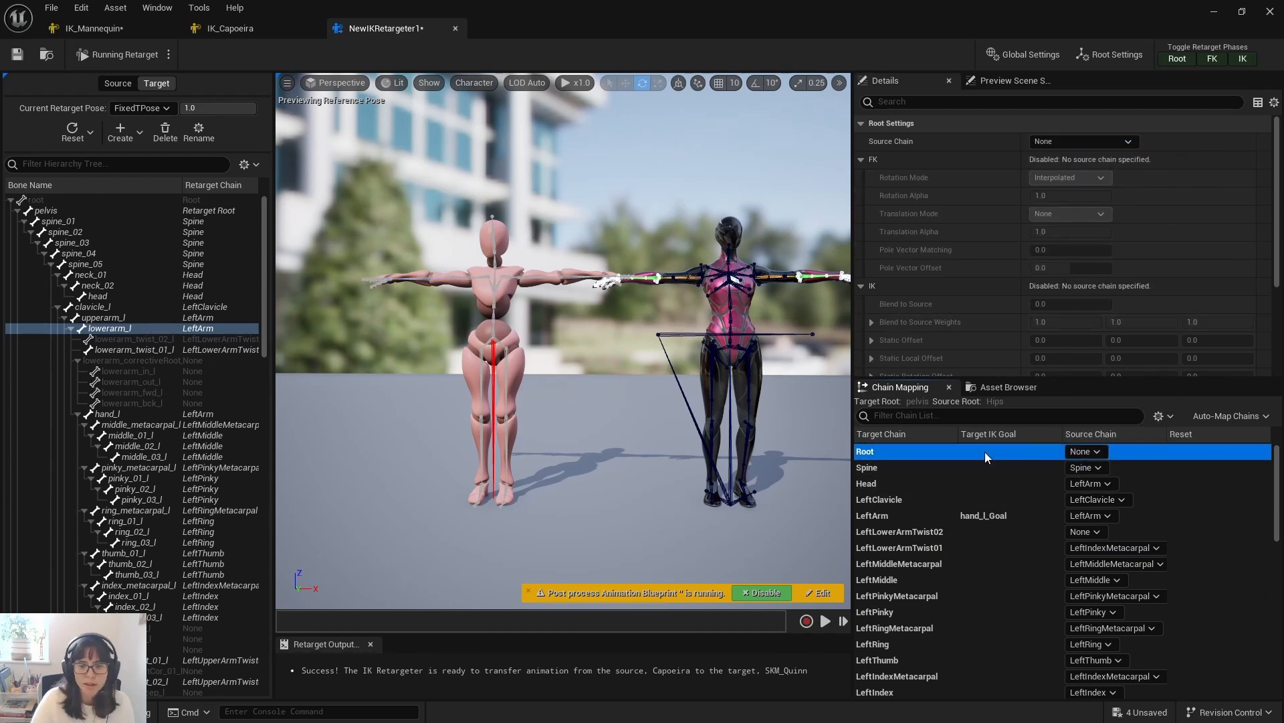
# Step: Review the source chains mapped to the Spine and Head target chains, and save the IK_Mannequin rig
pyautogui.click(919, 467)
pyautogui.click(924, 484)
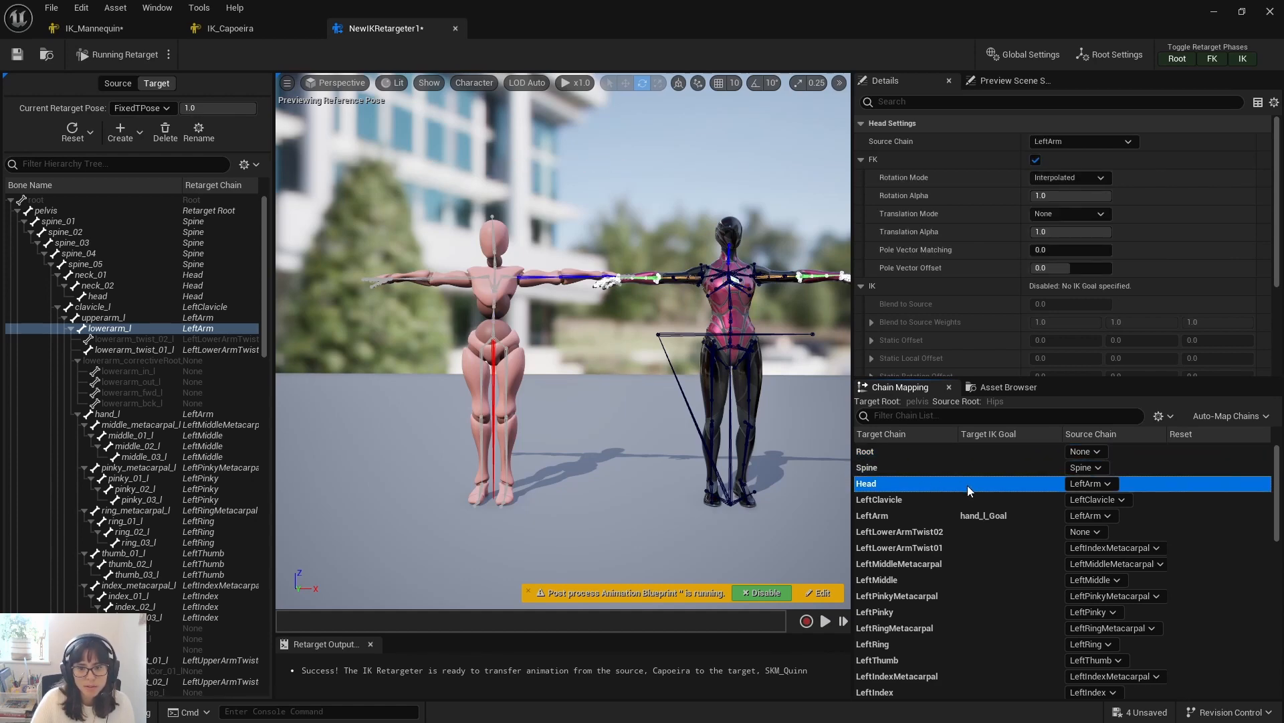
pyautogui.click(257, 27)
pyautogui.click(95, 29)
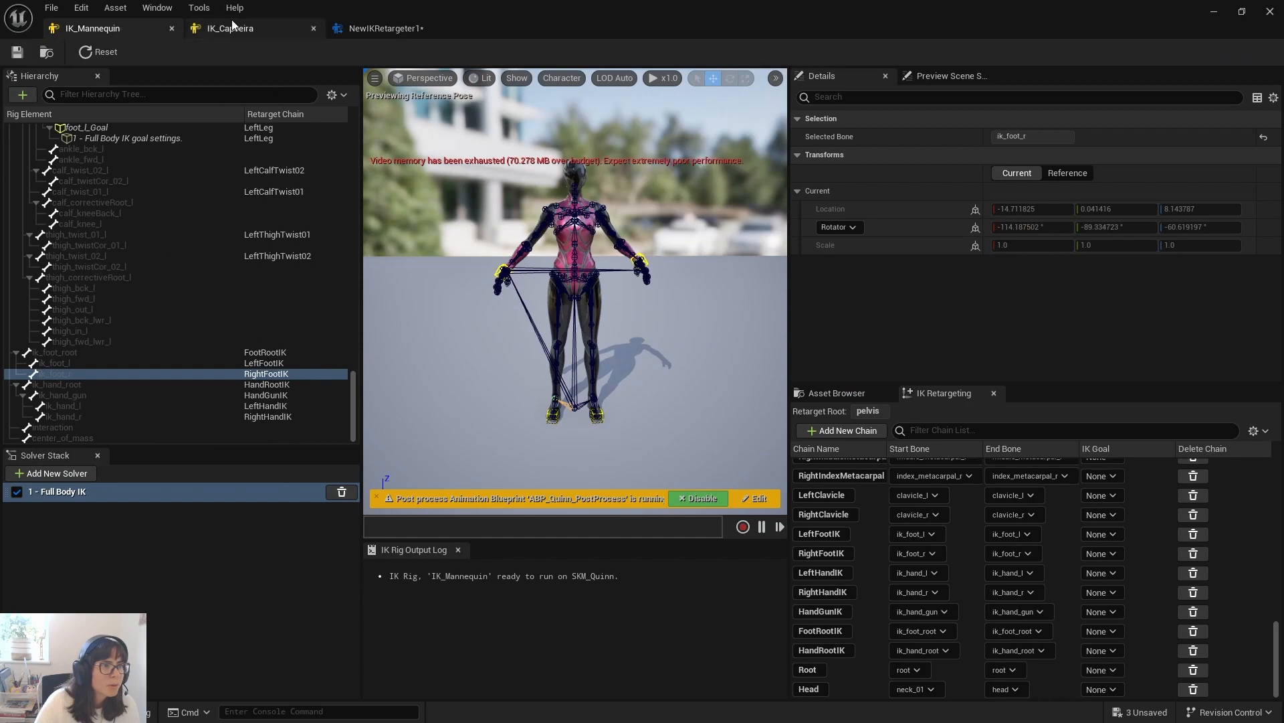
# Step: In IK_Capoeira, add a retarget chain named Head from the Neck bone to the Head bone, without a goal
pyautogui.click(231, 22)
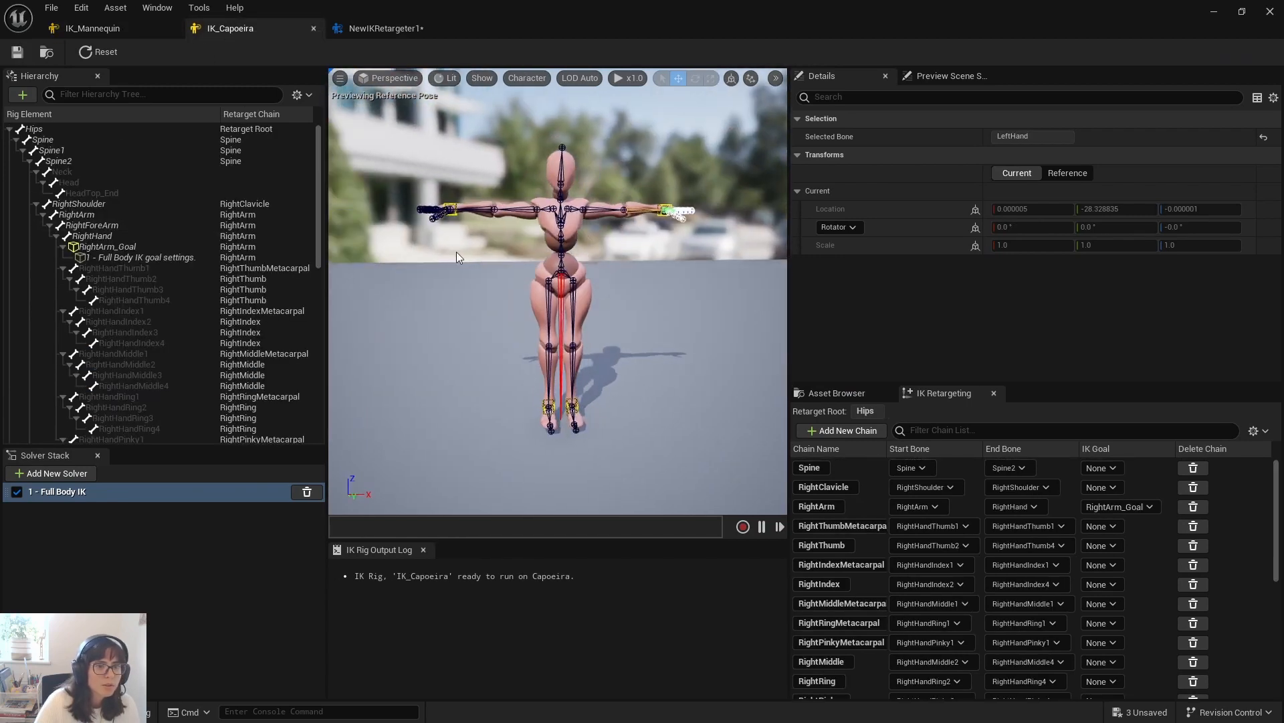
pyautogui.click(114, 172)
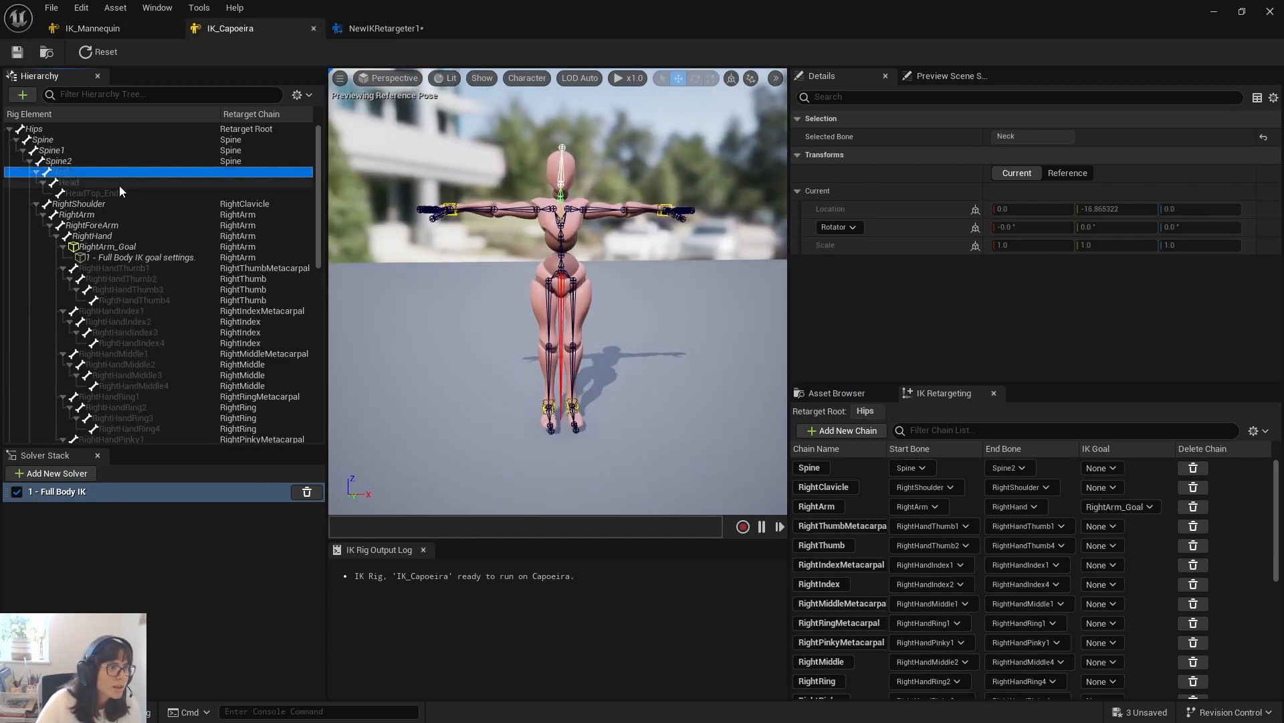
pyautogui.keyDown('ctrl'); pyautogui.click(104, 184); pyautogui.keyUp('ctrl')
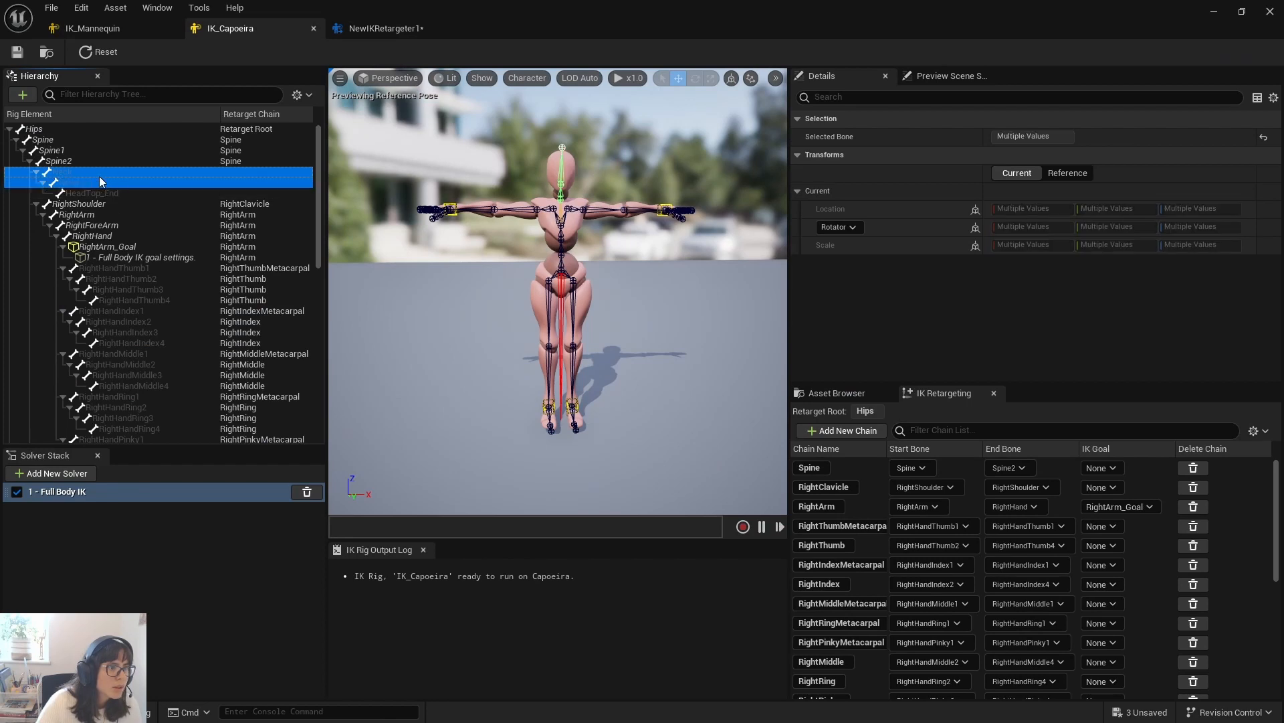
pyautogui.rightClick(99, 176)
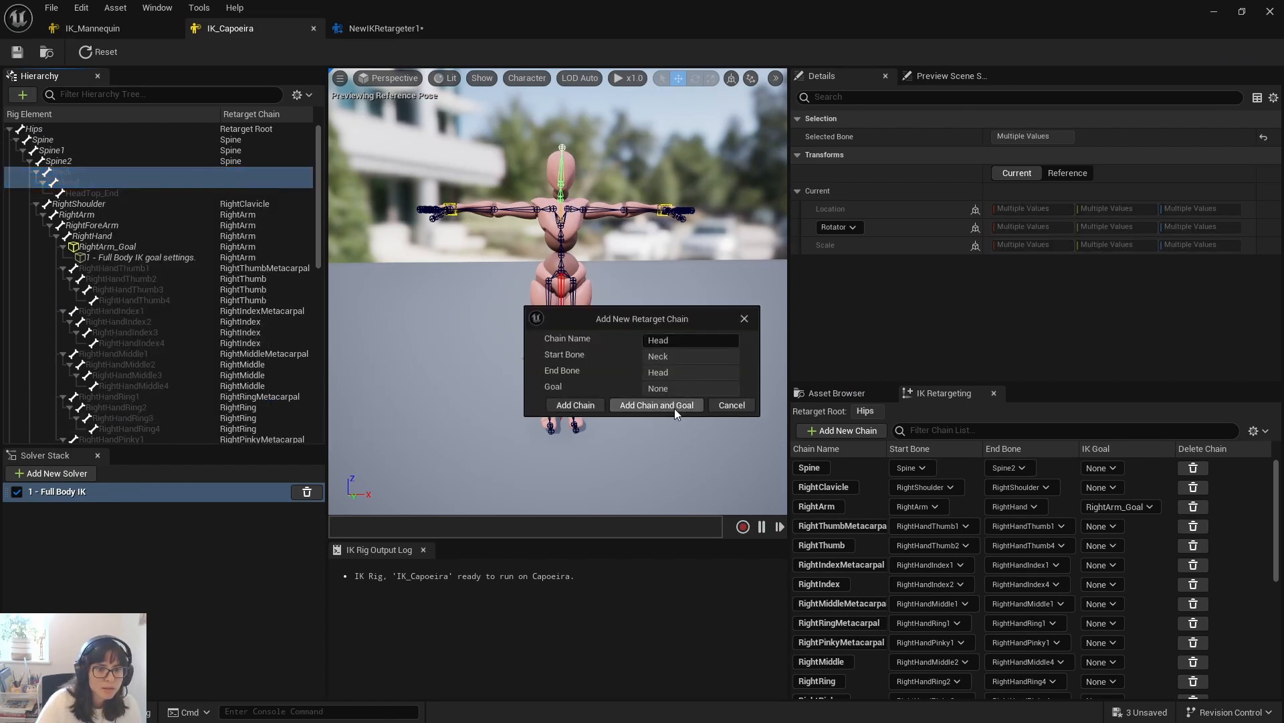
pyautogui.click(574, 404)
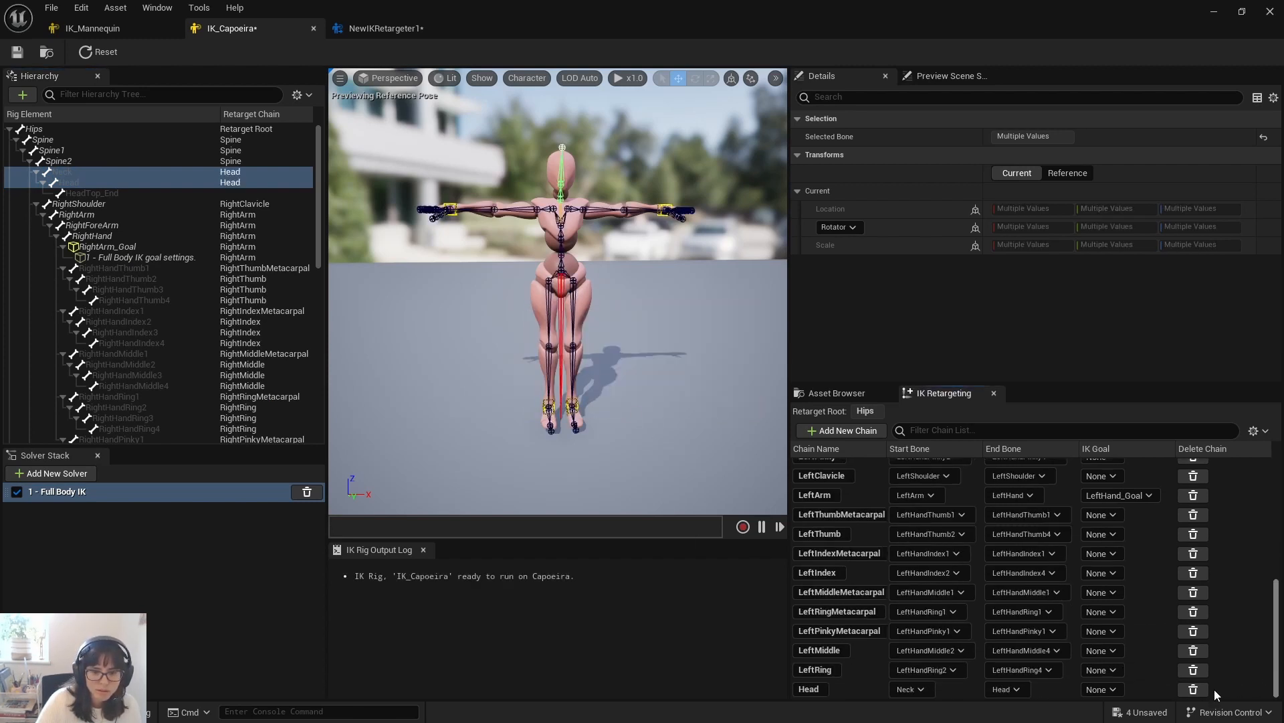
# Step: Examine which neck and head bones the Head chain covers in the IK_Mannequin rig
pyautogui.click(120, 30)
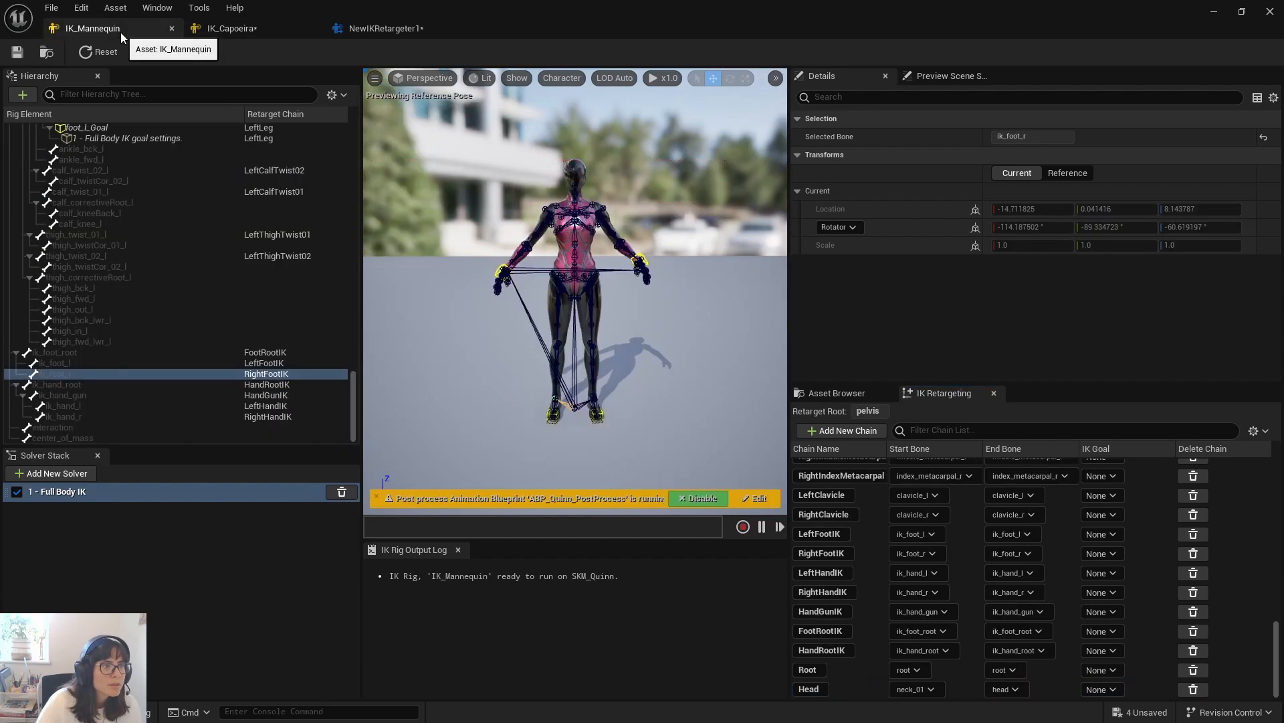
pyautogui.scroll(3, 343, 291)
pyautogui.scroll(10, 347, 155)
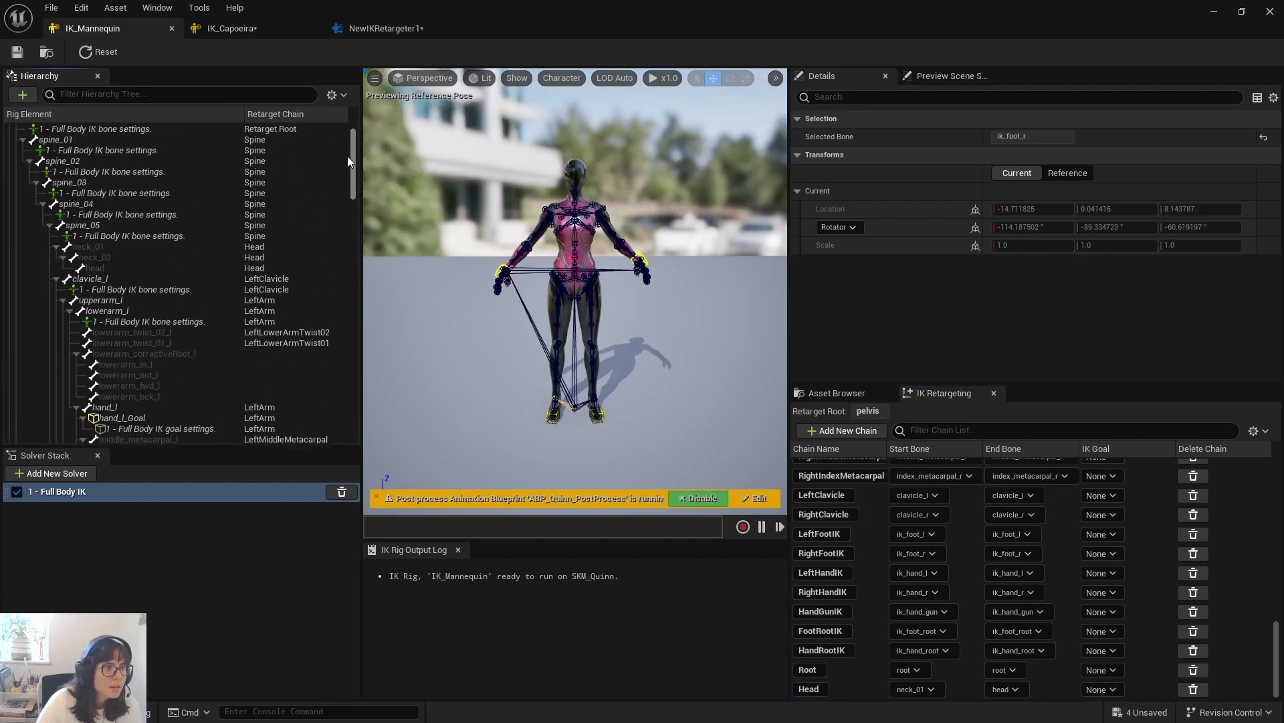
pyautogui.moveTo(355, 186); pyautogui.dragTo(325, 137)
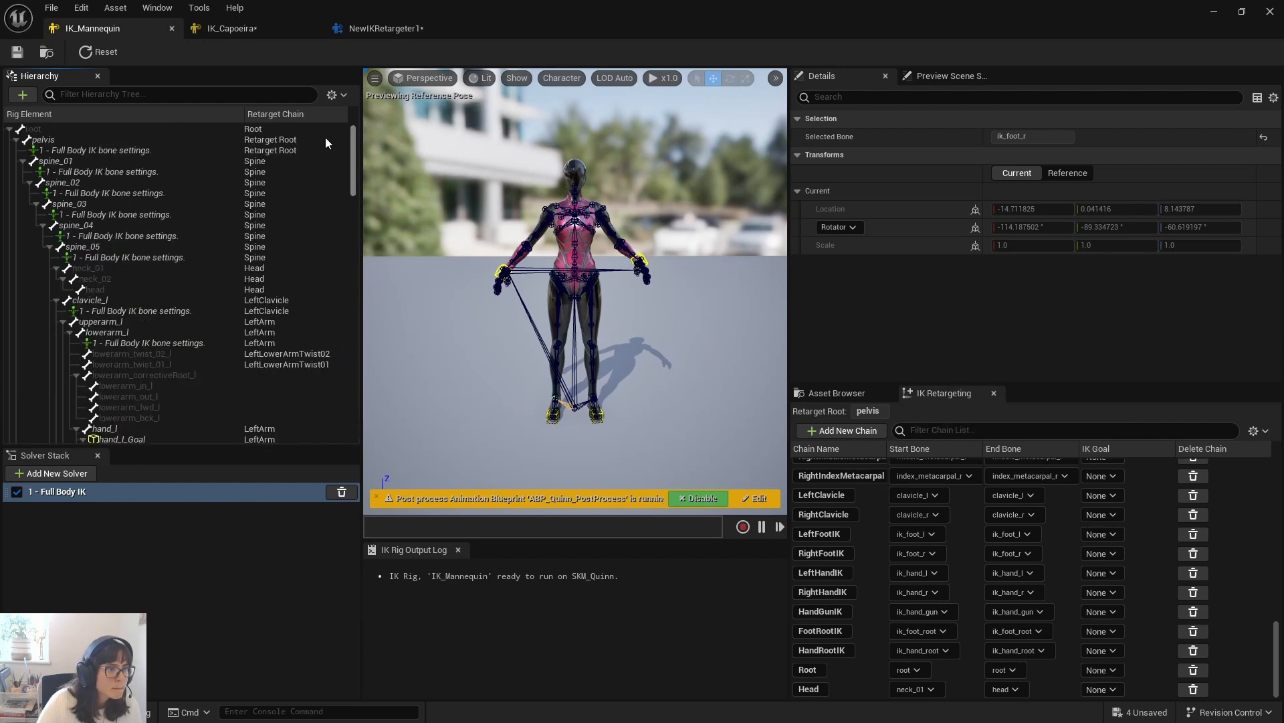
pyautogui.click(107, 279)
pyautogui.click(112, 289)
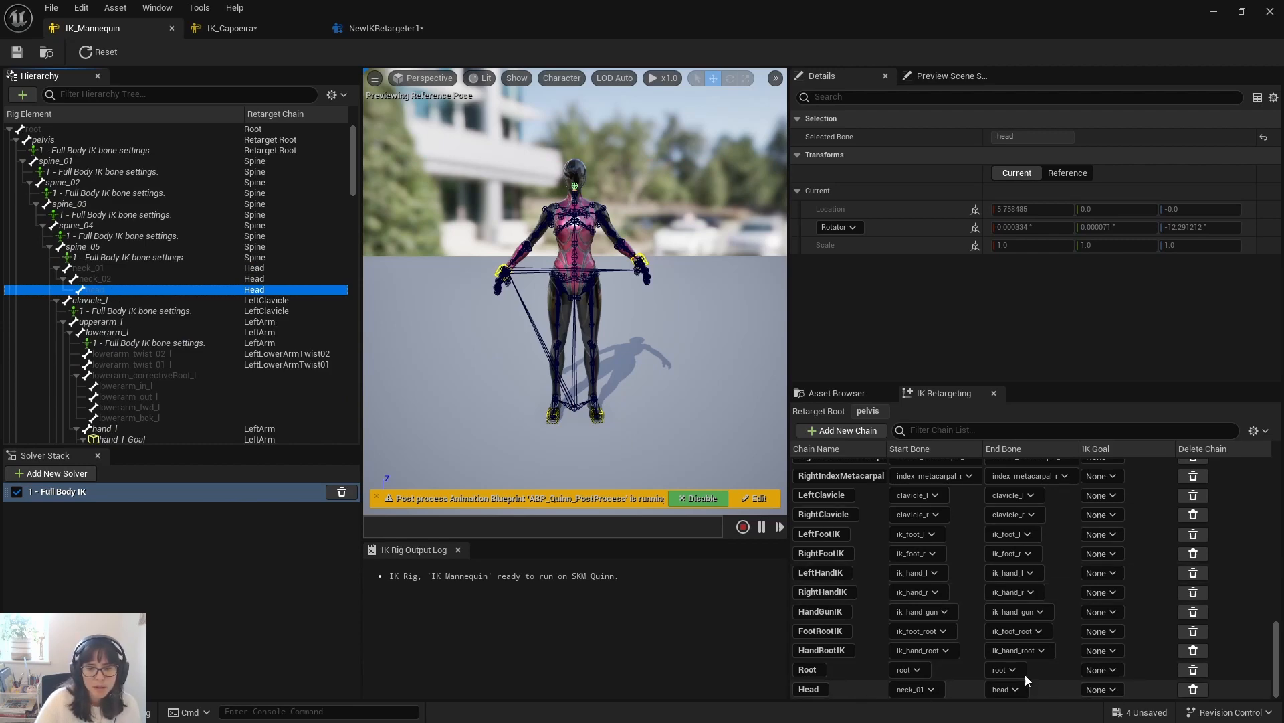
# Step: Set the source chain of the Head target chain to Head, and save both IK_Capoeira and NewIKRetargeter1
pyautogui.click(231, 28)
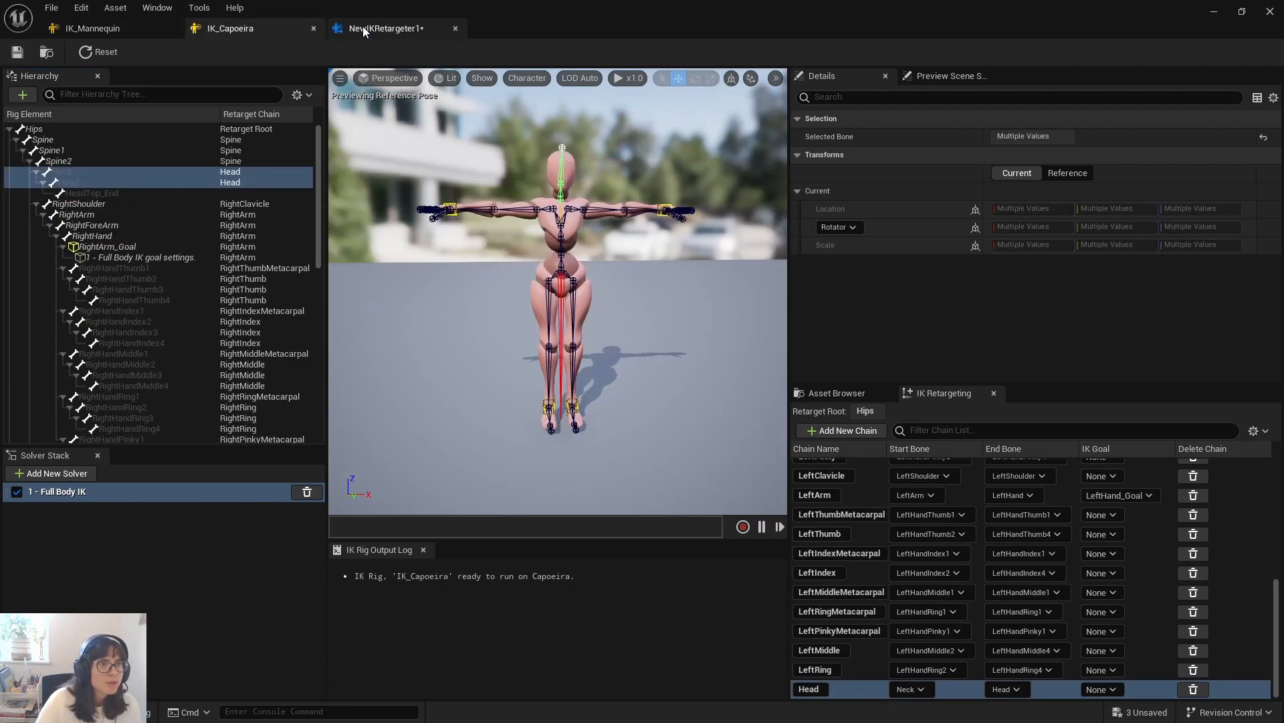
pyautogui.click(375, 29)
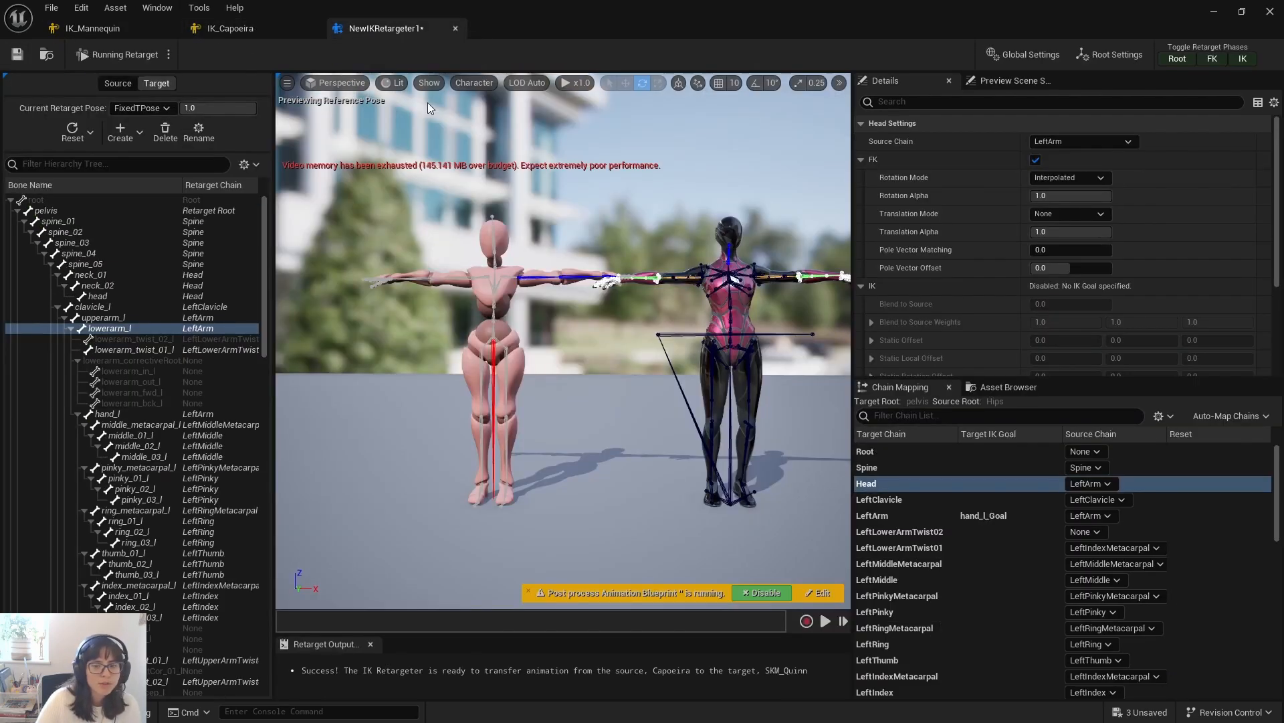
pyautogui.click(1106, 486)
pyautogui.write('head')
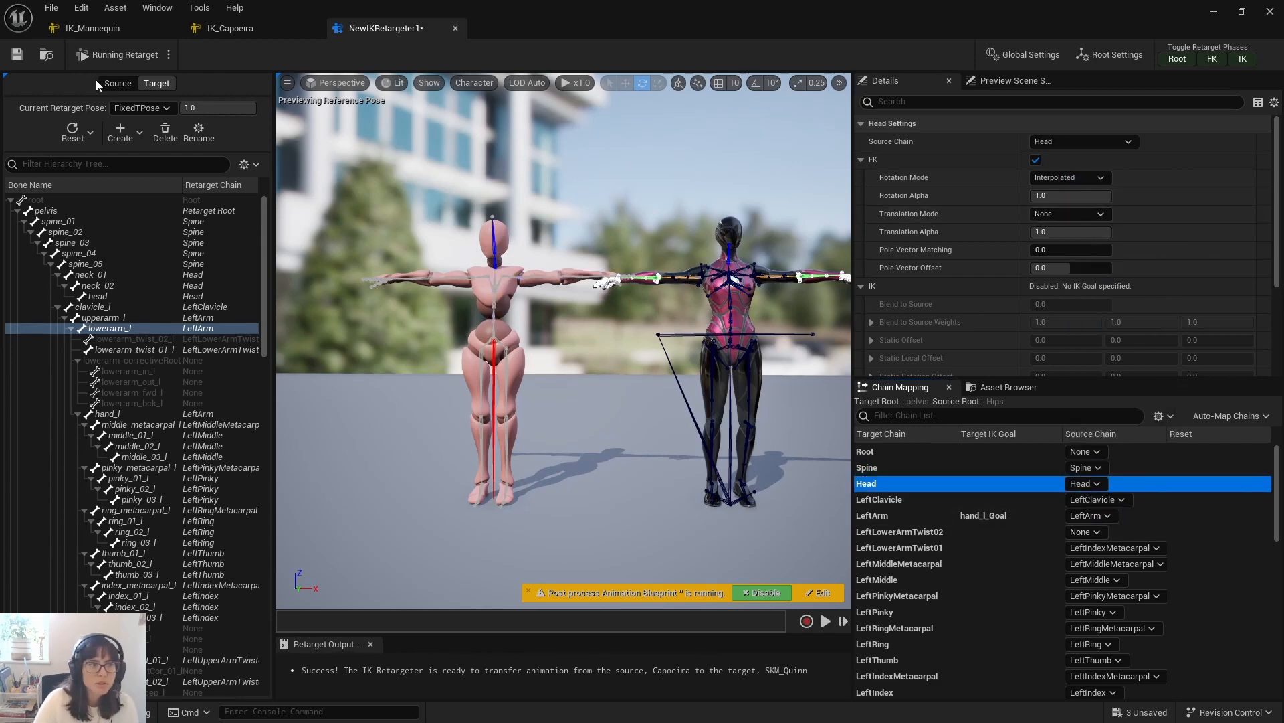
pyautogui.click(14, 57)
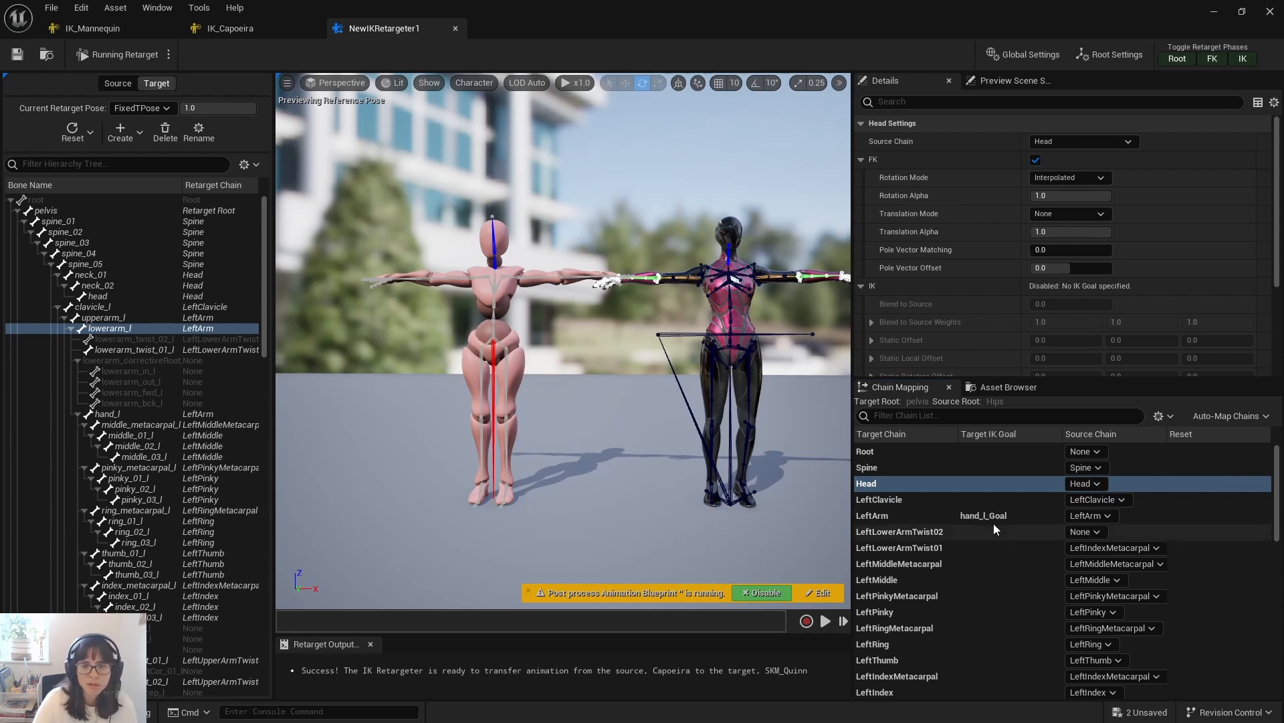
# Step: Review the left clavicle and arm mappings, and set the source chains of LeftLowerArmTwist01 and LeftMiddleMetacarpal to None
pyautogui.click(974, 499)
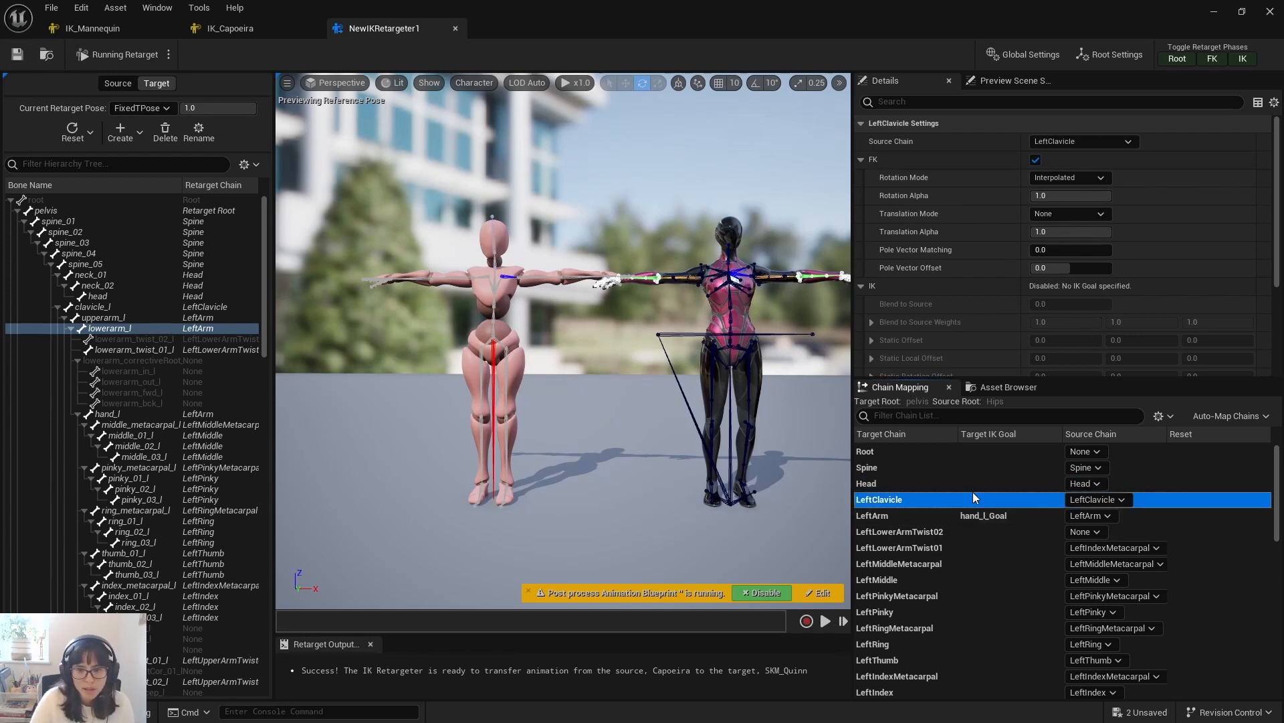
pyautogui.click(1011, 514)
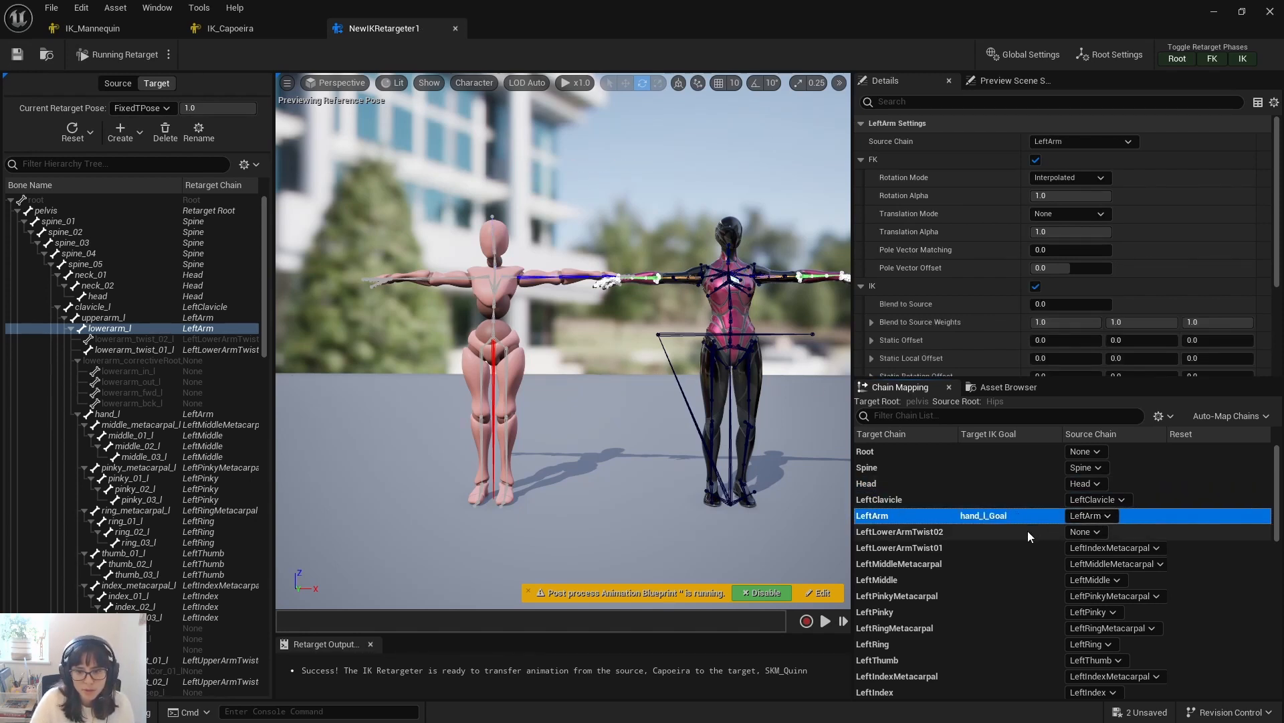
pyautogui.click(1028, 531)
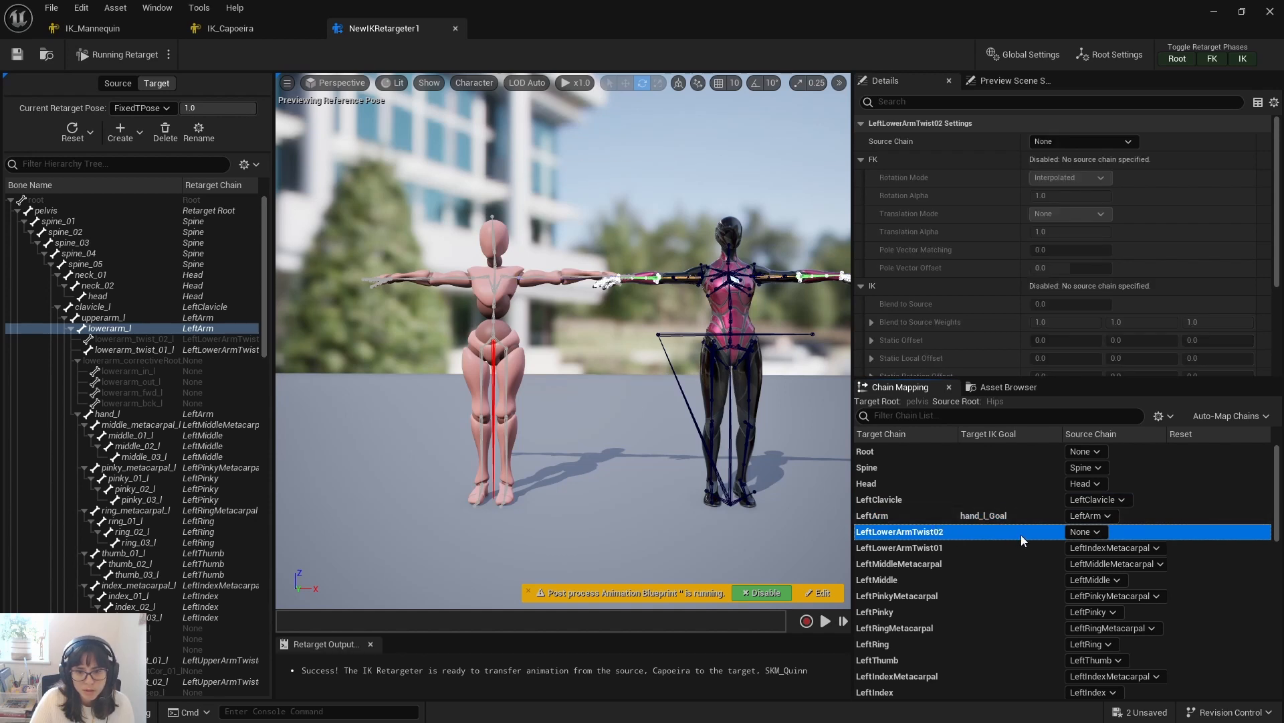
pyautogui.click(1106, 548)
pyautogui.click(1097, 262)
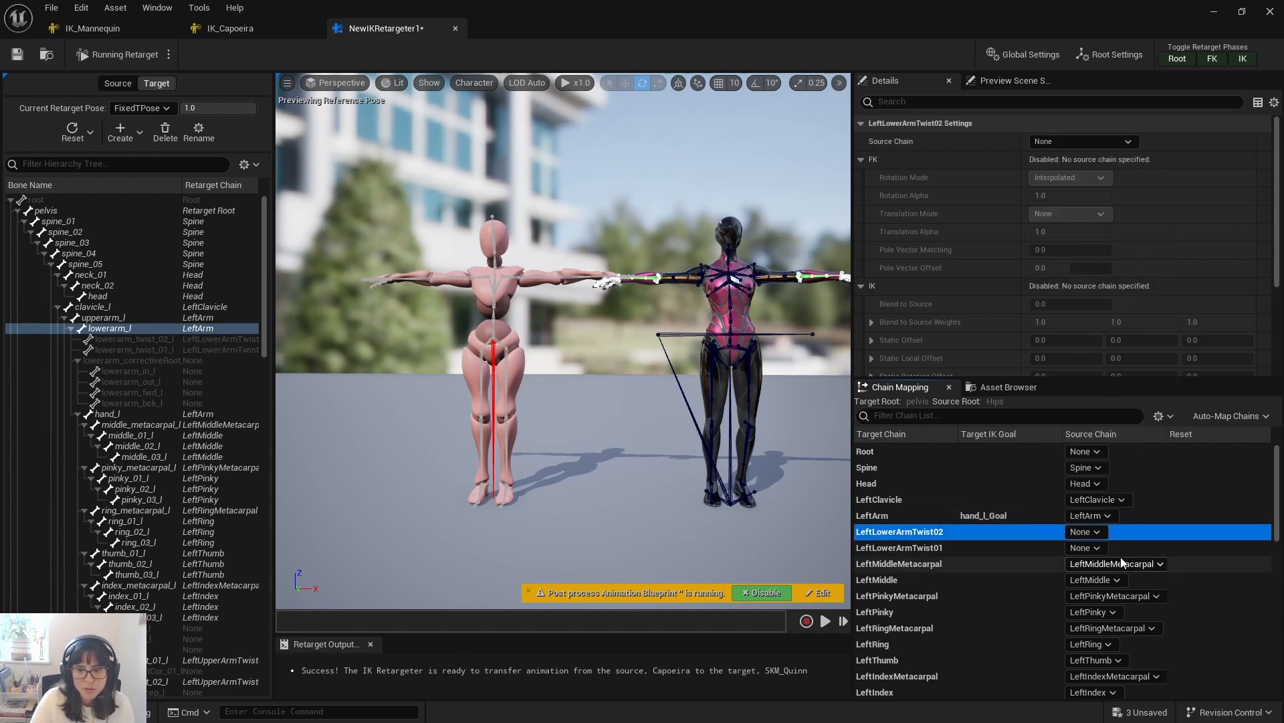
pyautogui.click(1123, 562)
pyautogui.click(1106, 276)
# Step: Check the source chain of each target chain from LeftMiddle through the left fingers and upper arm twists to RightClavicle
pyautogui.click(994, 578)
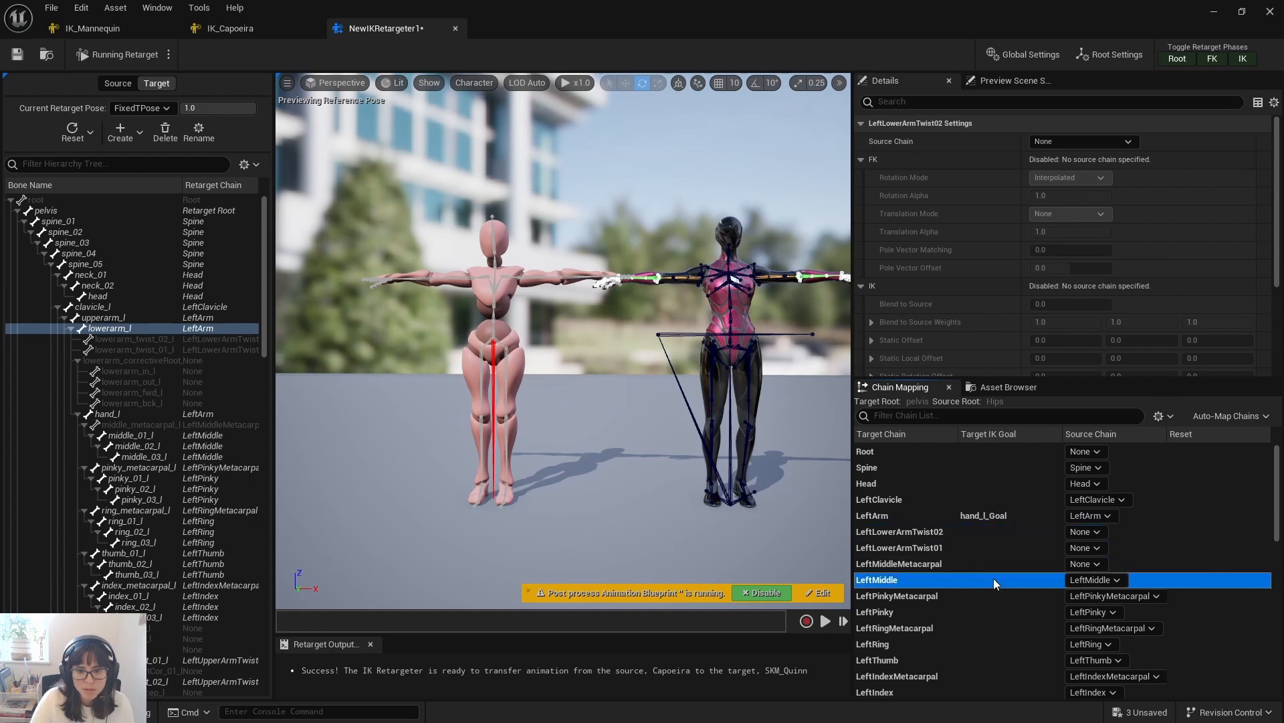
pyautogui.scroll(-3, 993, 578)
pyautogui.click(956, 507)
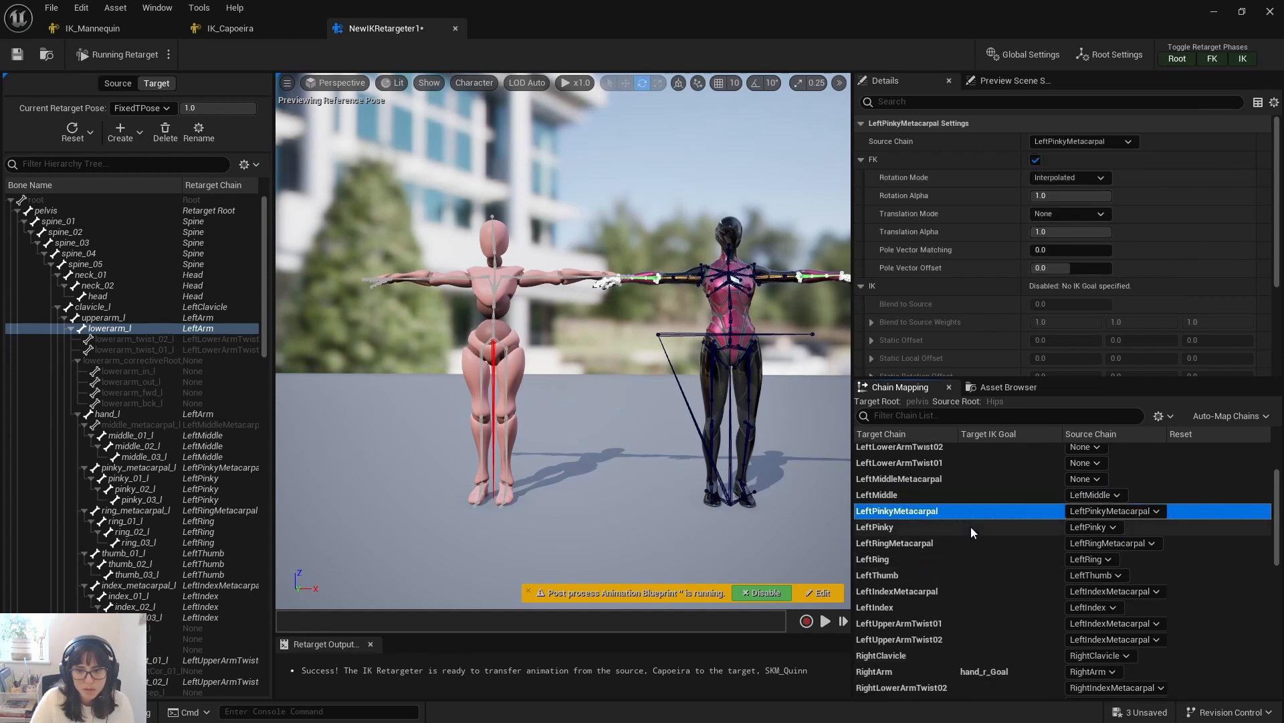
pyautogui.click(970, 527)
pyautogui.scroll(-2, 970, 527)
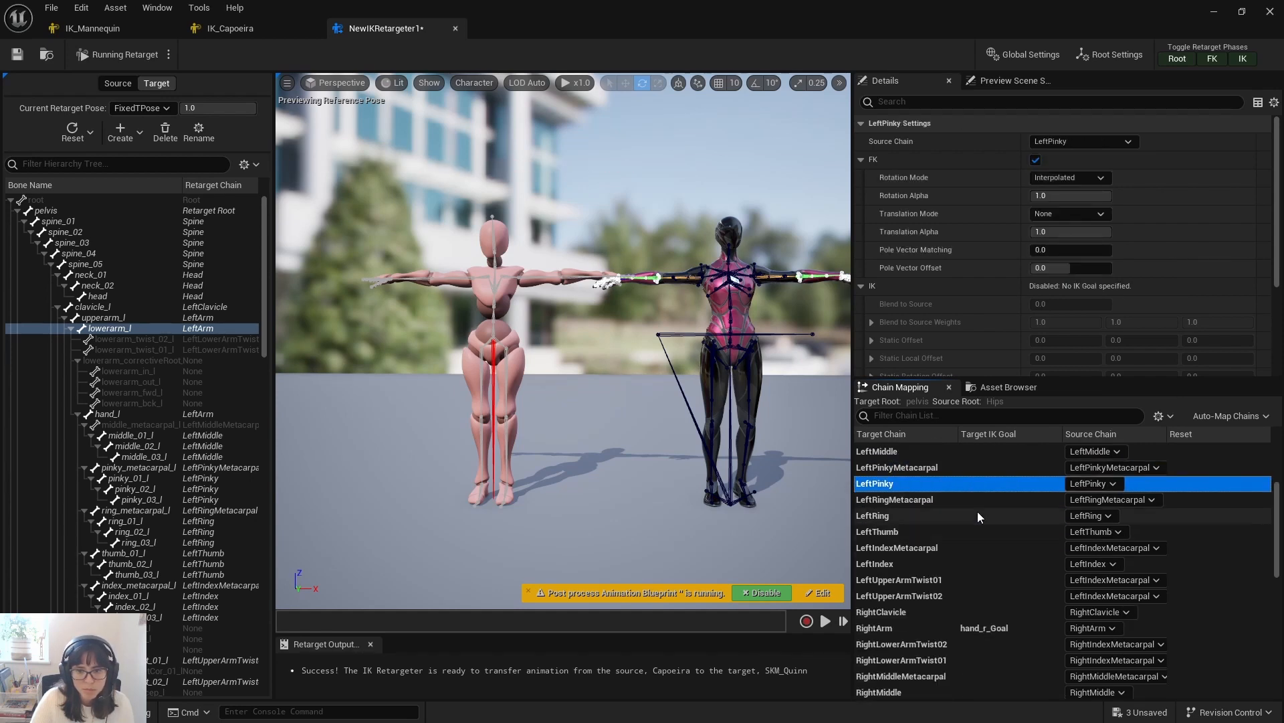
pyautogui.click(978, 513)
pyautogui.scroll(-1, 985, 516)
pyautogui.click(985, 516)
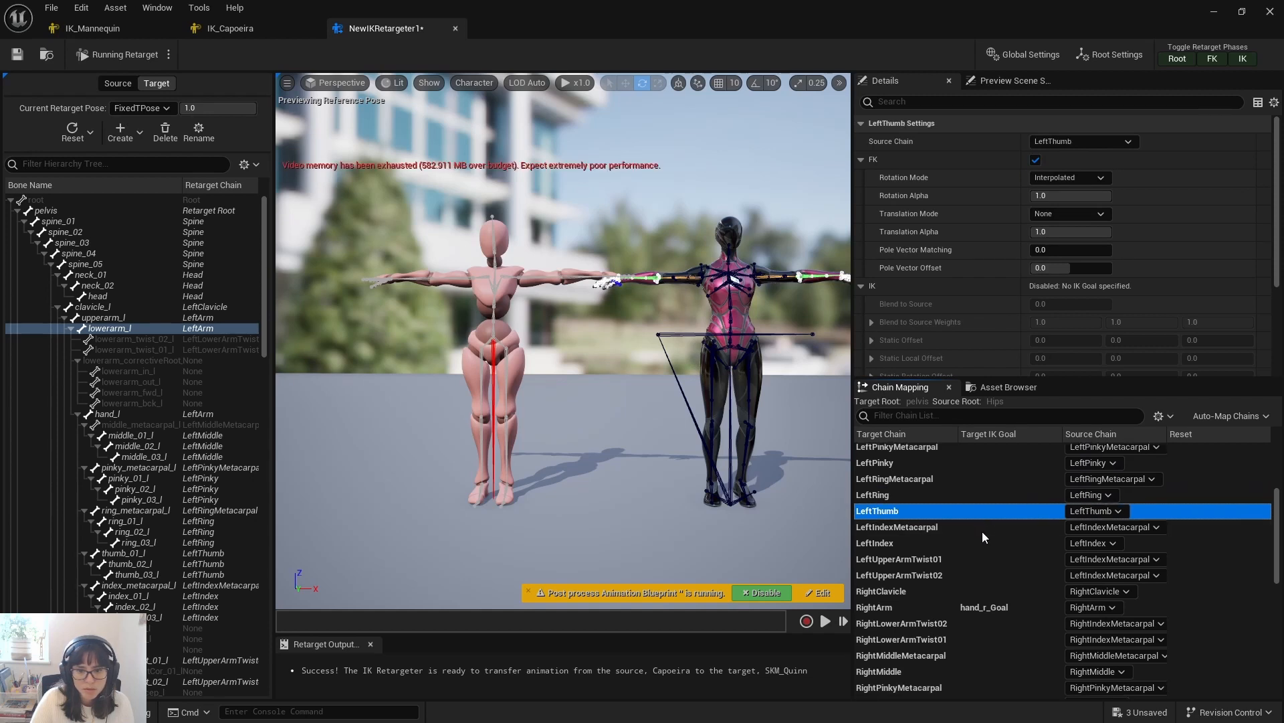
pyautogui.click(982, 530)
pyautogui.click(1108, 528)
pyautogui.click(946, 544)
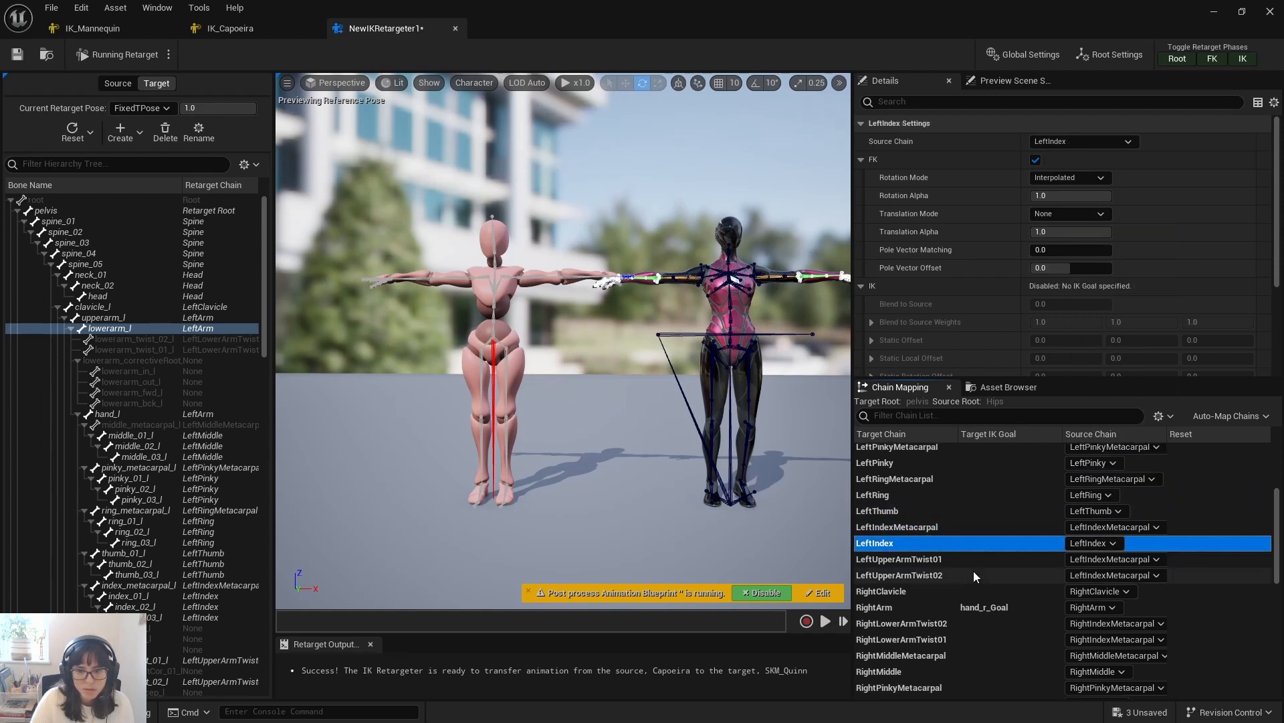
pyautogui.click(974, 560)
pyautogui.click(982, 575)
pyautogui.click(985, 592)
pyautogui.scroll(-3, 985, 594)
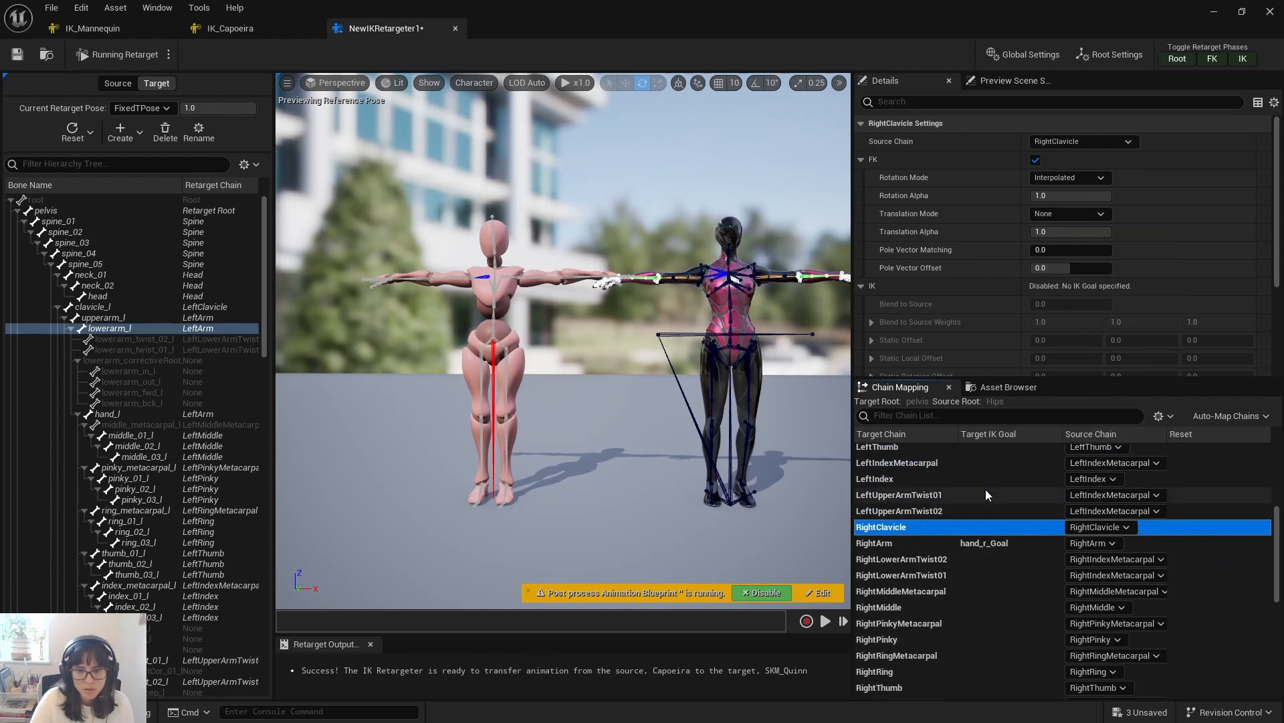
# Step: Set the source chains of LeftUpperArmTwist01 and LeftUpperArmTwist02 to None
pyautogui.click(986, 491)
pyautogui.click(1147, 492)
pyautogui.click(1102, 204)
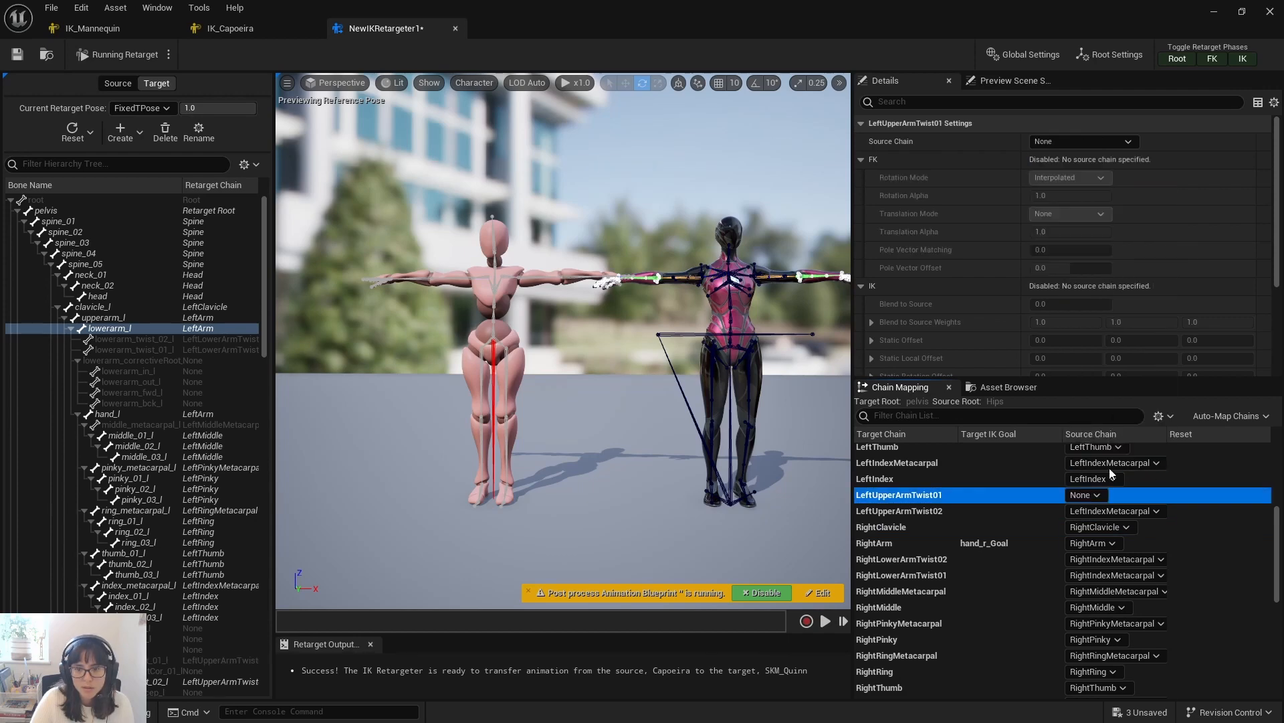
pyautogui.click(1114, 511)
pyautogui.click(1083, 223)
# Step: Review the right clavicle and arm mappings, and set the source chains of RightLowerArmTwist02 and RightLowerArmTwist01 to None
pyautogui.click(986, 524)
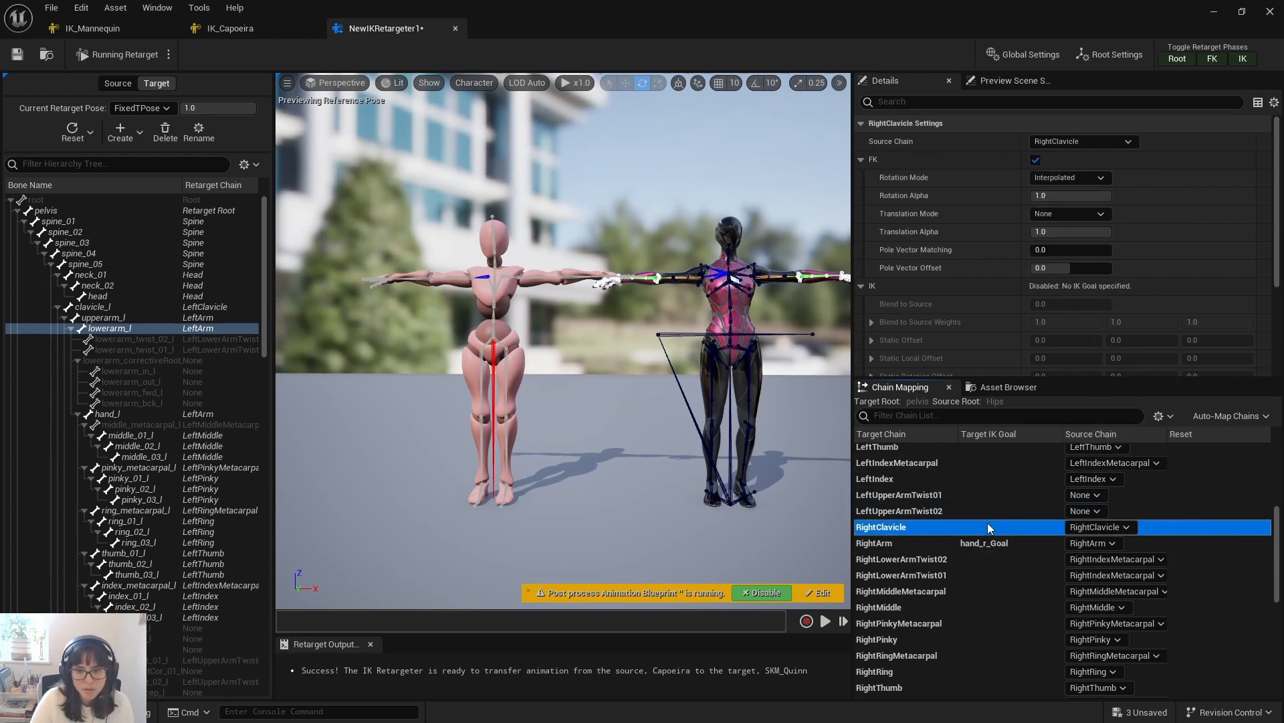
pyautogui.scroll(-2, 990, 521)
pyautogui.click(1014, 503)
pyautogui.click(1021, 516)
pyautogui.scroll(-2, 1019, 528)
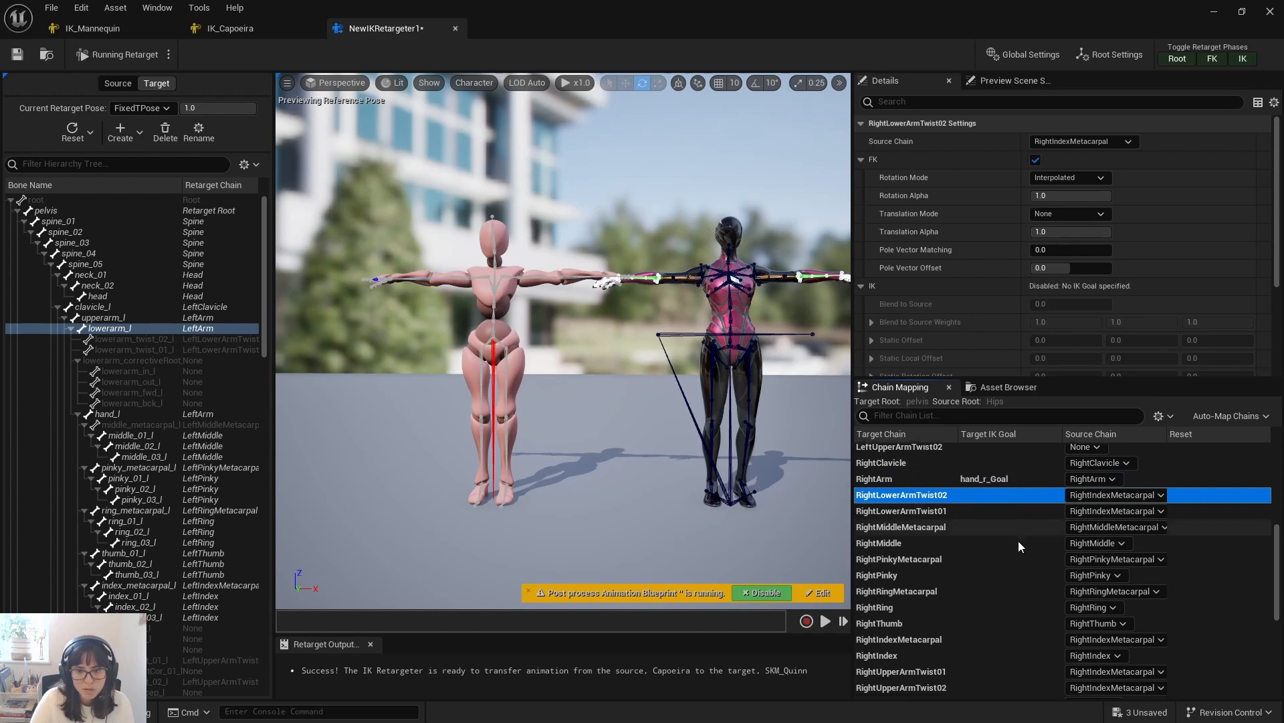
pyautogui.click(1114, 473)
pyautogui.click(1081, 187)
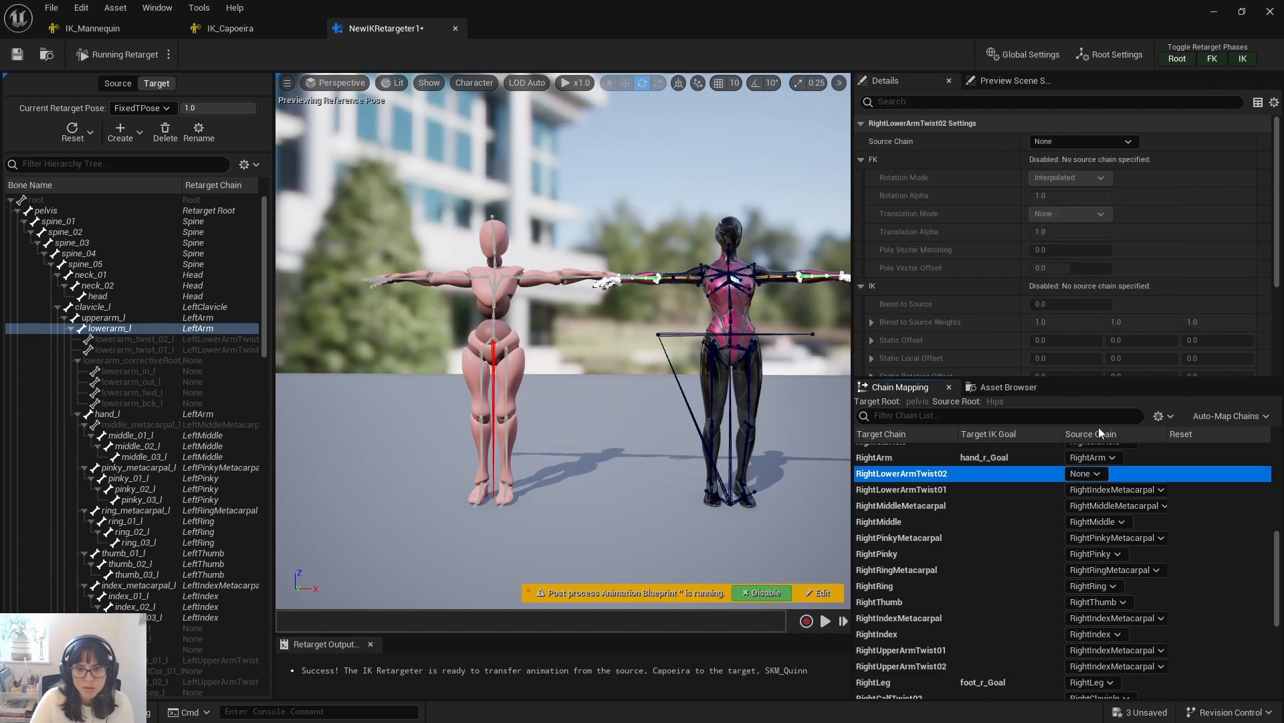
pyautogui.click(1114, 489)
pyautogui.click(1087, 202)
# Step: Look over the right finger mappings, and set the source chains of RightUpperArmTwist01 and RightUpperArmTwist02 to None
pyautogui.click(970, 505)
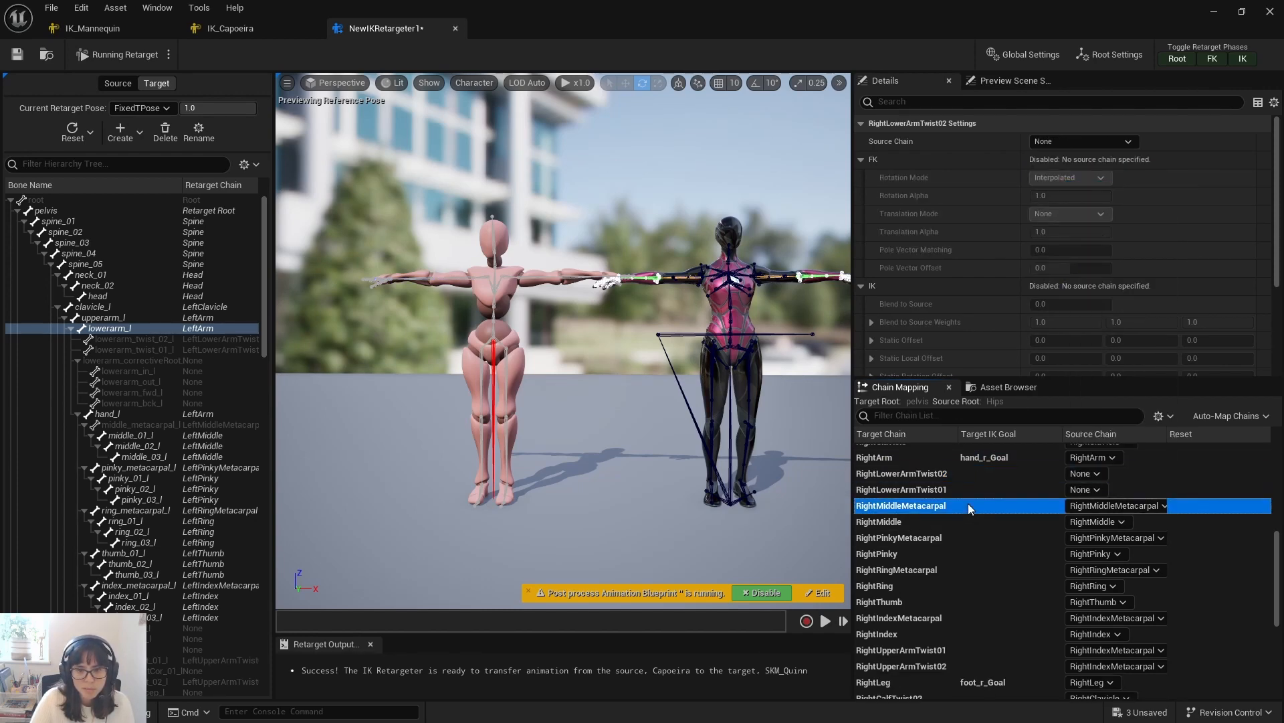
pyautogui.scroll(-1, 965, 533)
pyautogui.scroll(-3, 964, 533)
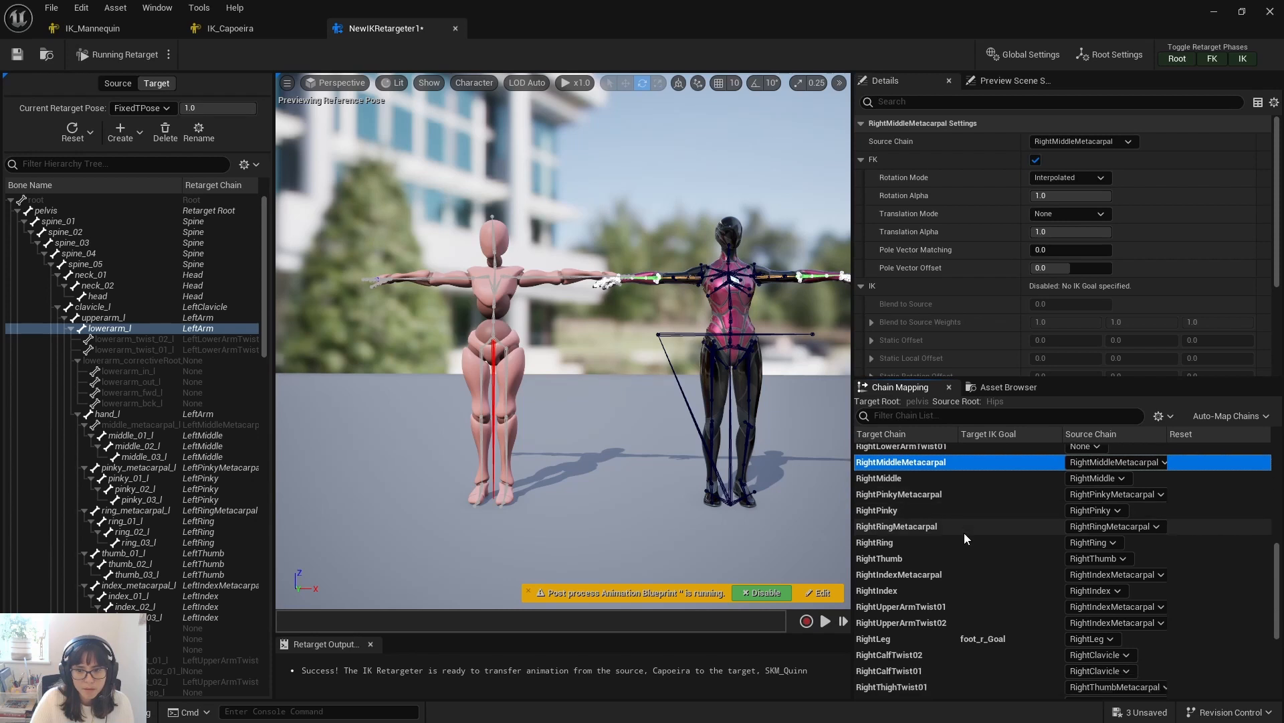
pyautogui.scroll(-3, 964, 533)
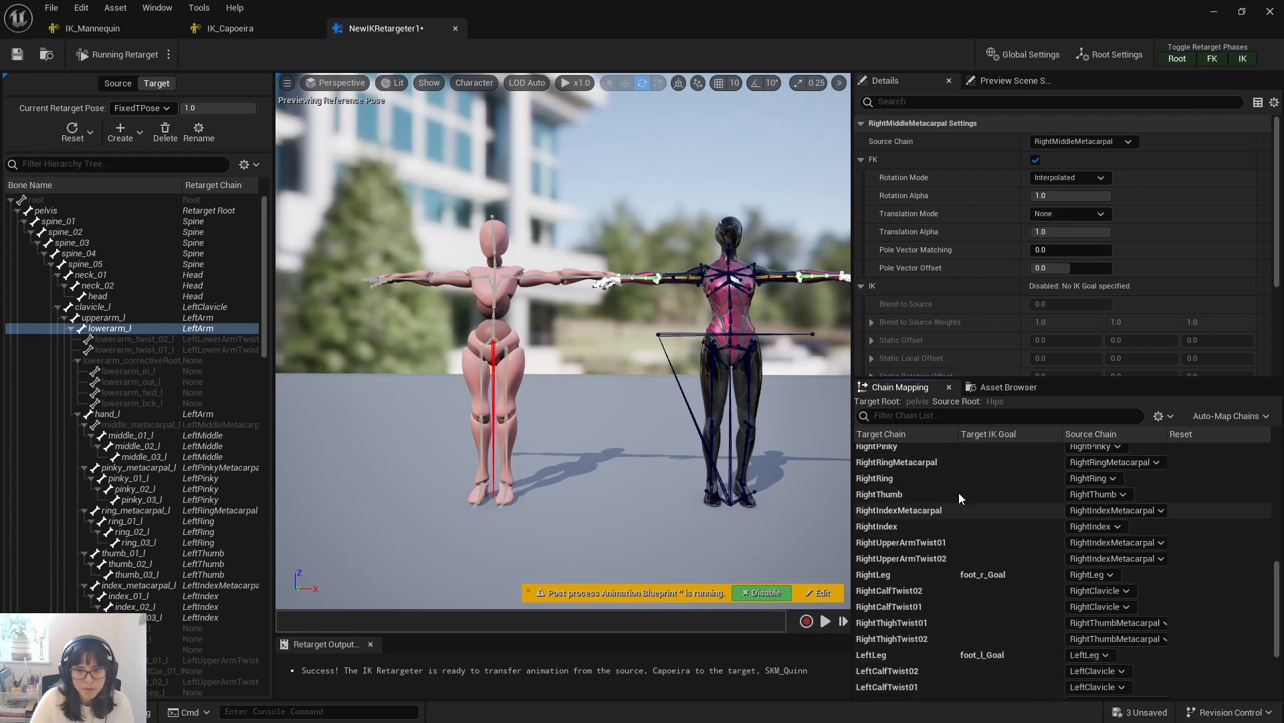
pyautogui.click(979, 499)
pyautogui.click(1114, 499)
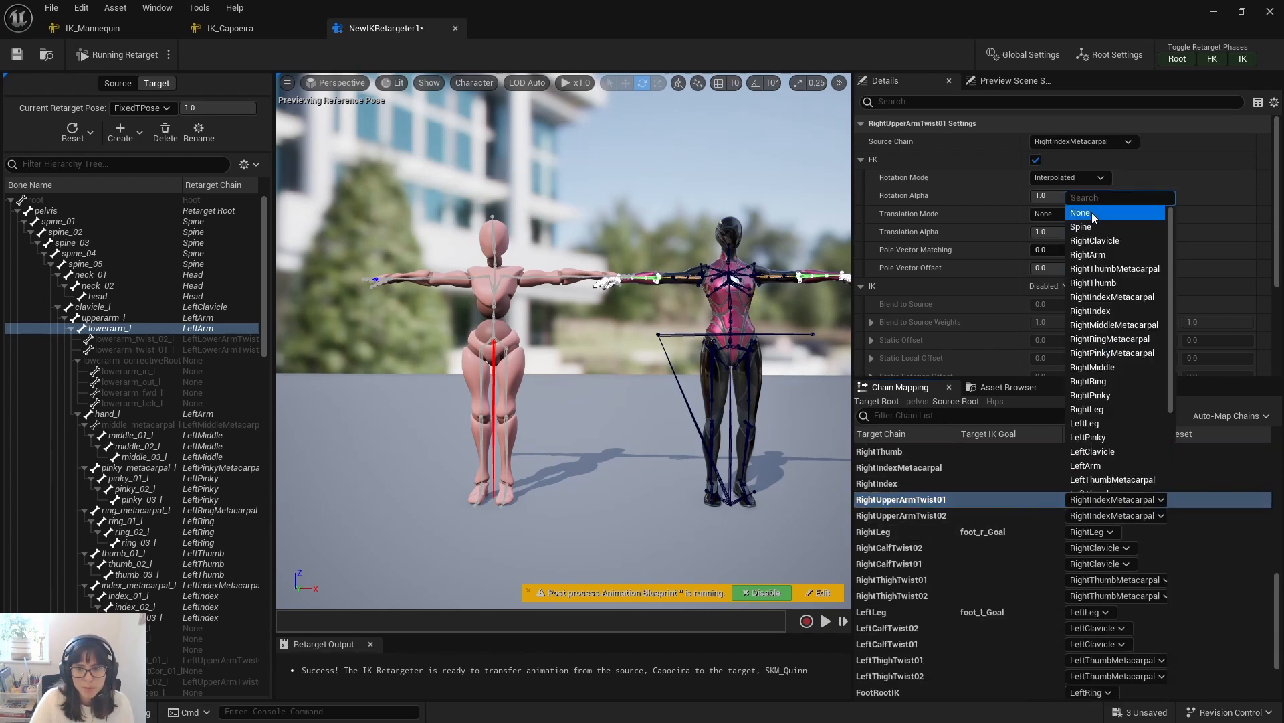
pyautogui.click(1092, 212)
pyautogui.click(1105, 515)
pyautogui.click(1098, 228)
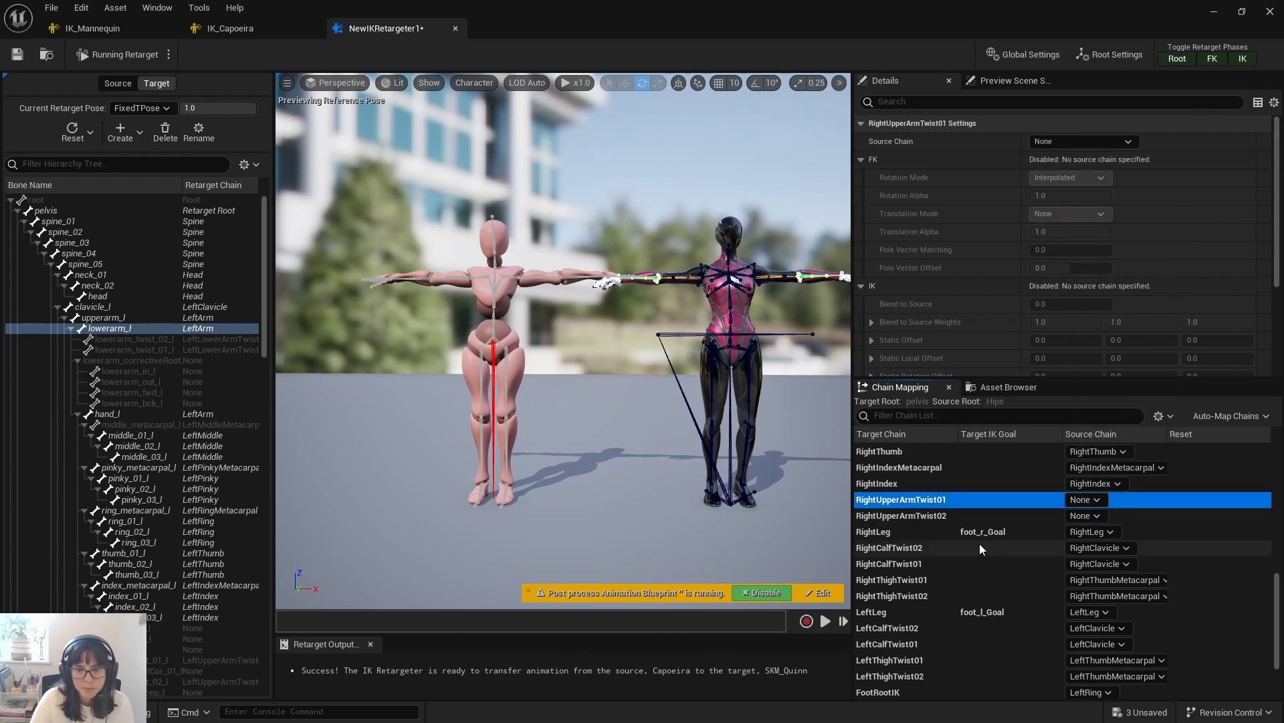
# Step: Set the source chains of RightCalfTwist02 and RightCalfTwist01 to None
pyautogui.click(926, 529)
pyautogui.scroll(-1, 955, 548)
pyautogui.click(957, 527)
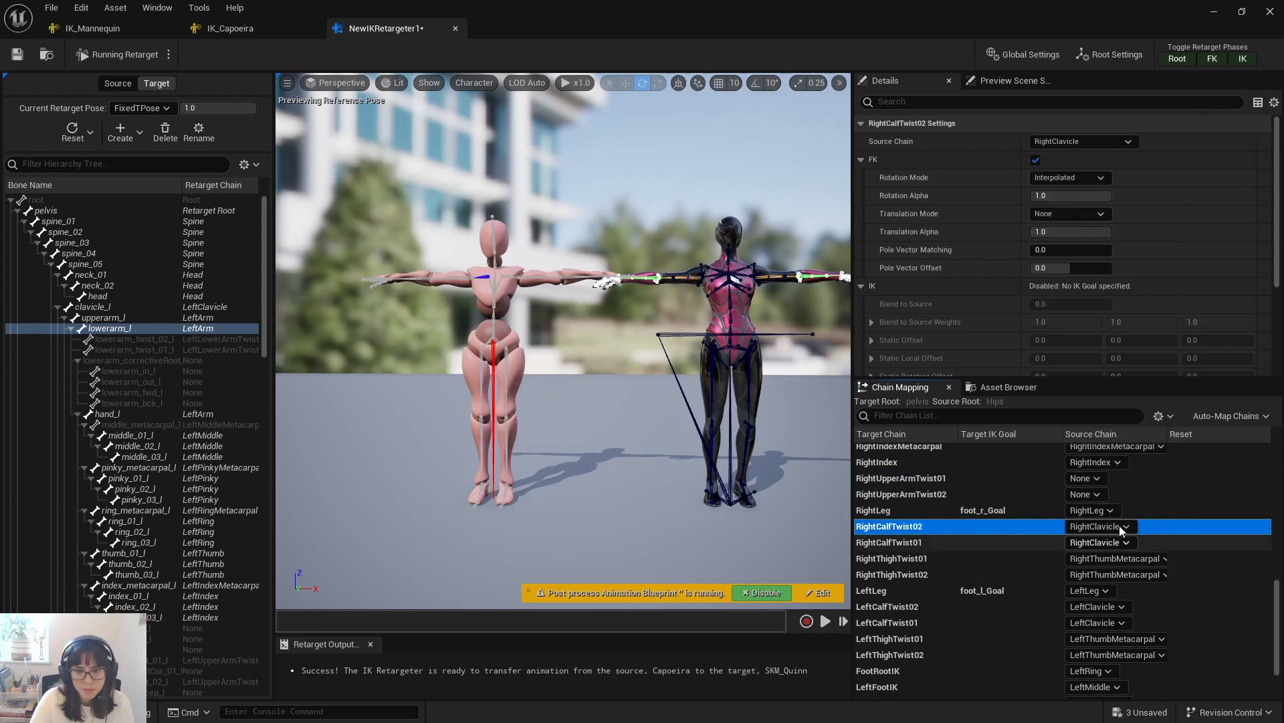
pyautogui.click(1119, 526)
pyautogui.click(1098, 231)
pyautogui.click(1104, 544)
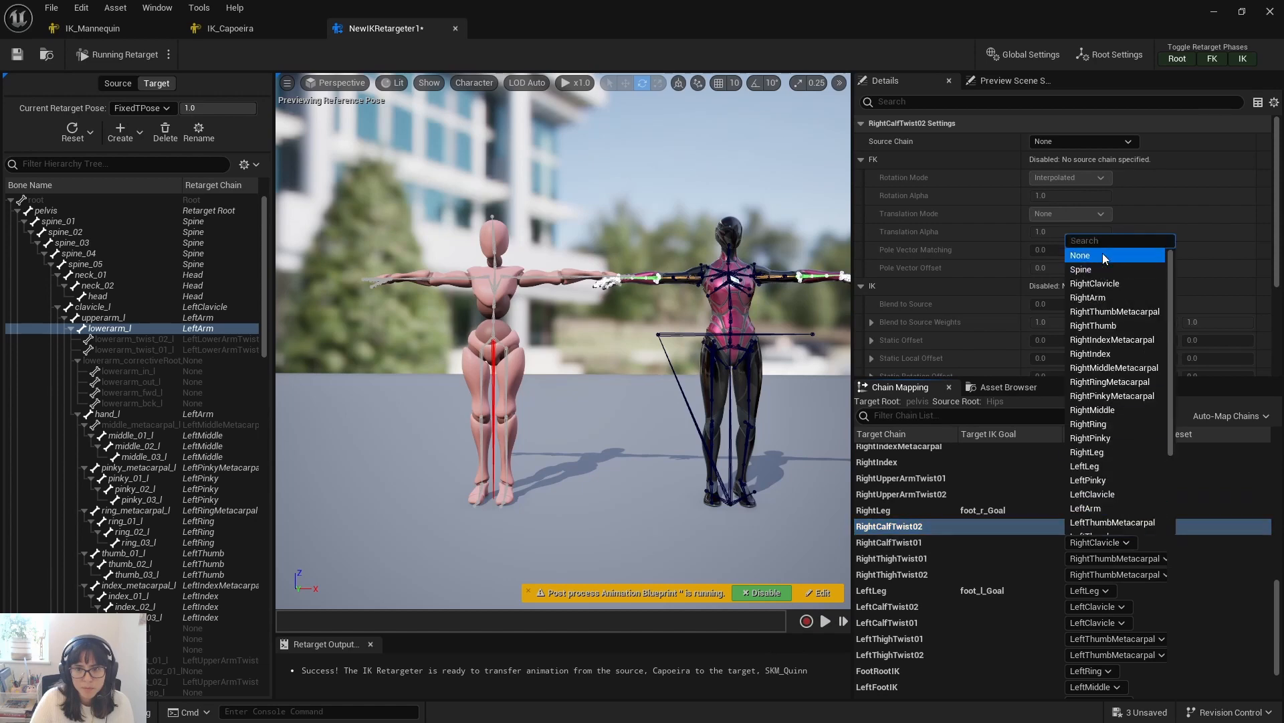
pyautogui.click(1103, 253)
# Step: Set the source chains of RightThighTwist01 and RightThighTwist02 to None
pyautogui.click(1098, 563)
pyautogui.click(1095, 274)
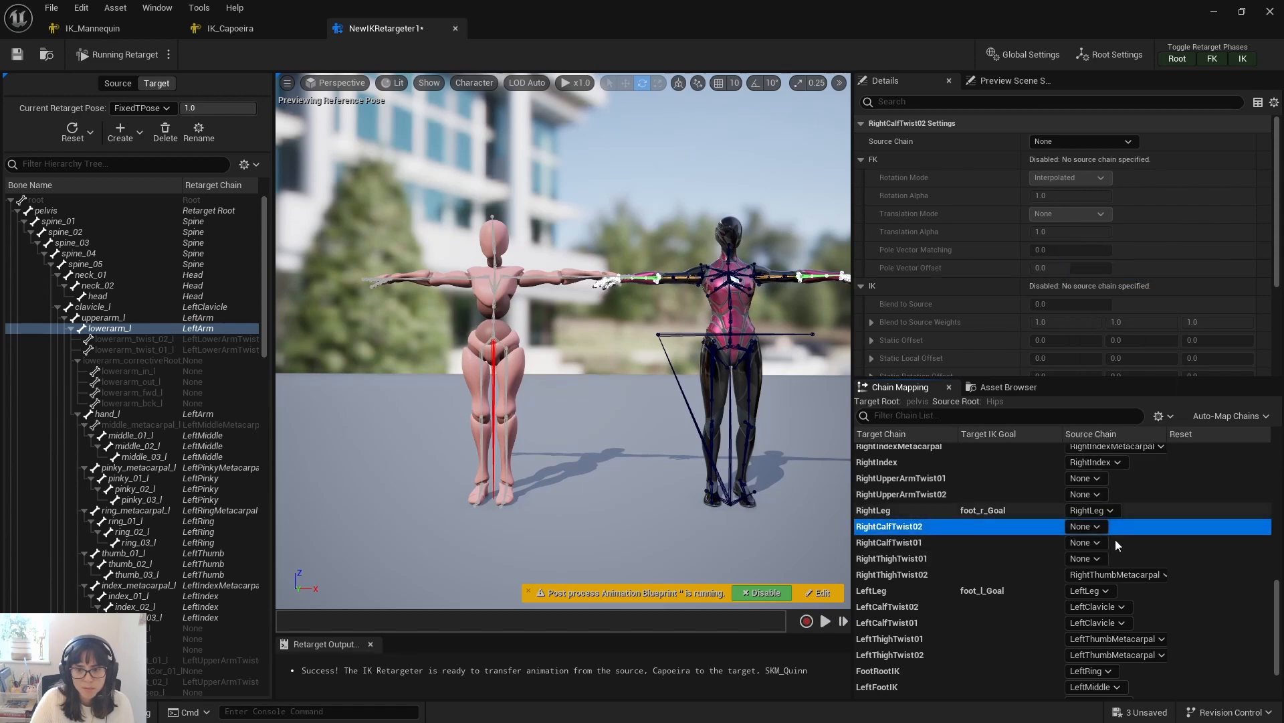
pyautogui.click(1107, 572)
pyautogui.click(1105, 283)
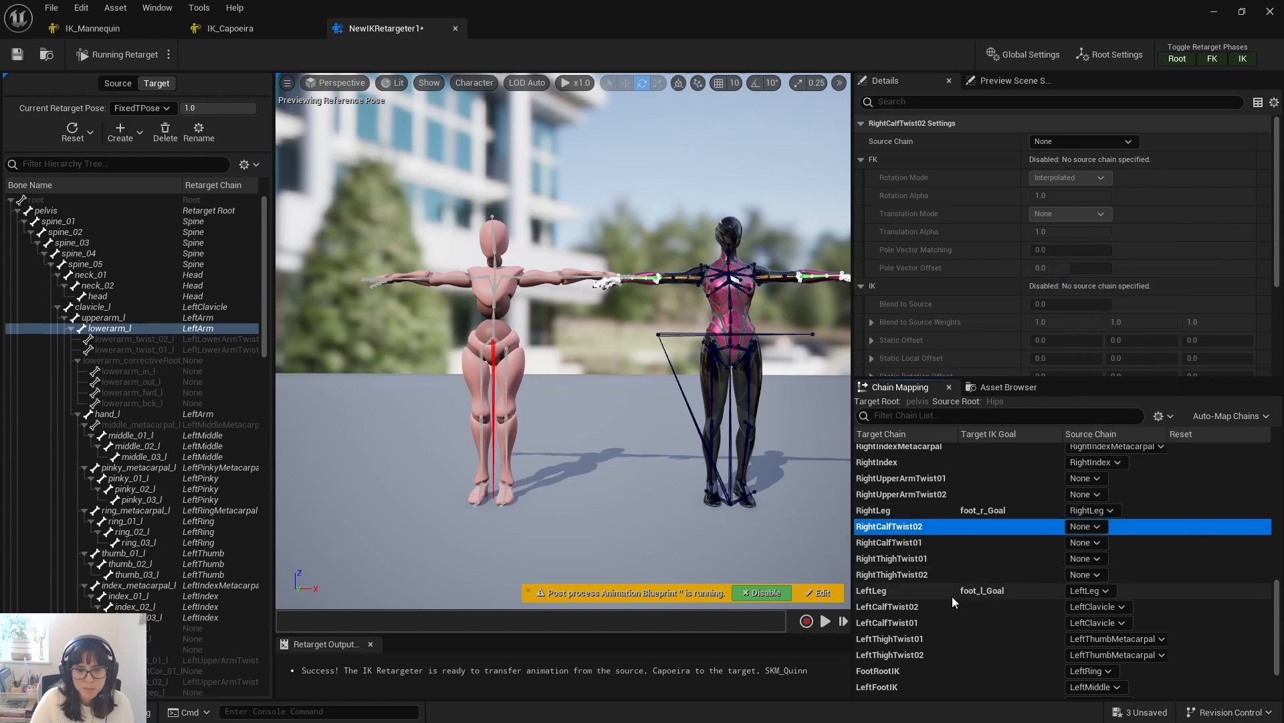
# Step: Check the LeftLeg mapping and set the source chains of LeftCalfTwist02 and LeftCalfTwist01 to None
pyautogui.click(955, 591)
pyautogui.scroll(-3, 963, 599)
pyautogui.click(901, 529)
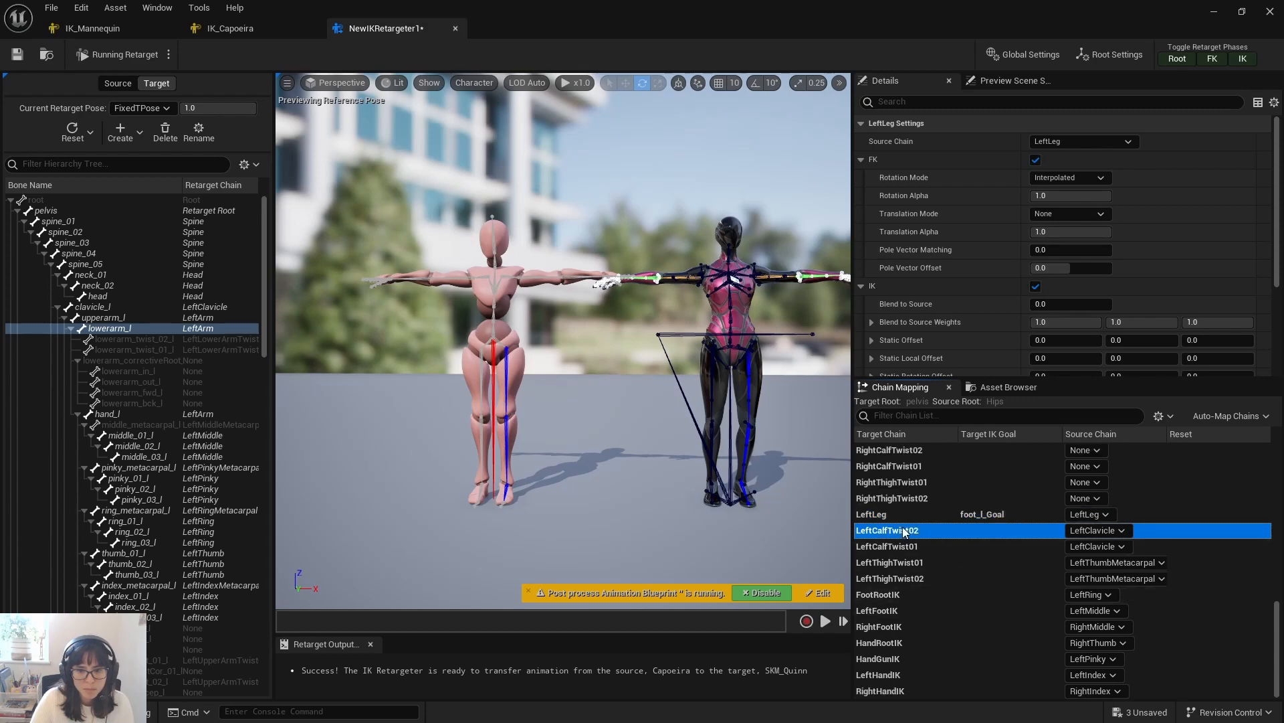
pyautogui.click(1113, 531)
pyautogui.click(1114, 245)
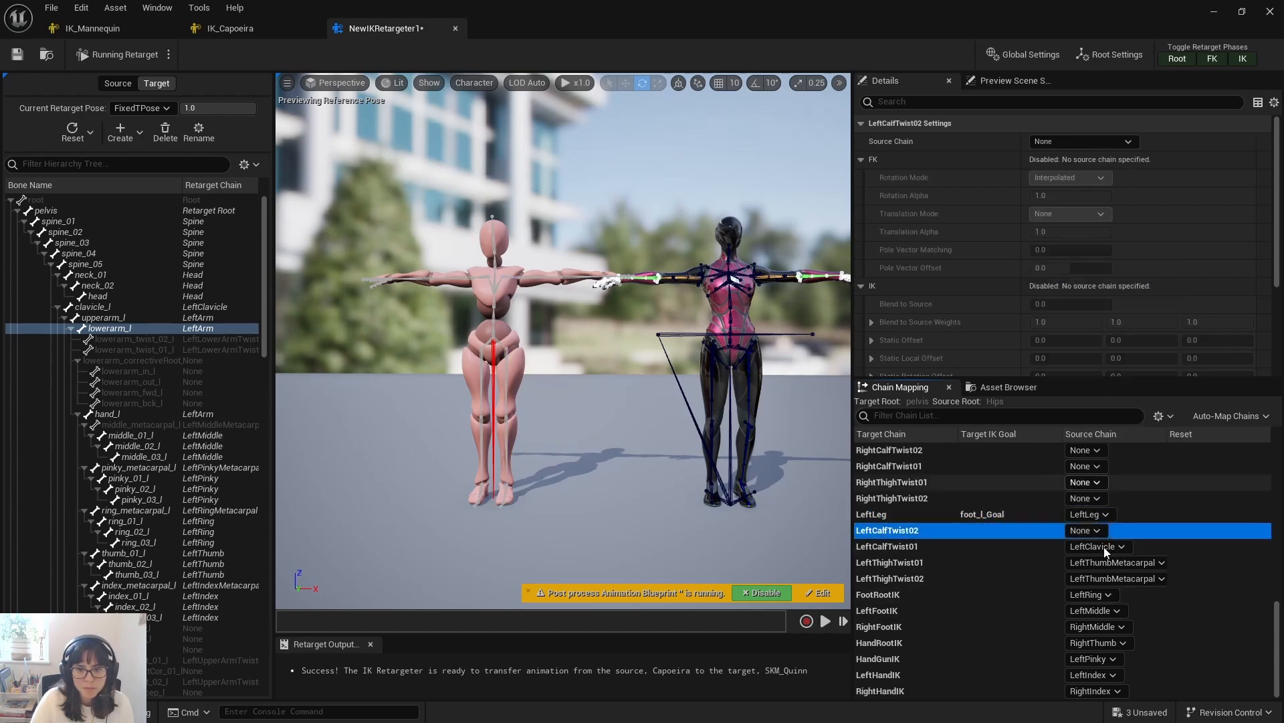
pyautogui.click(1104, 547)
pyautogui.click(1111, 259)
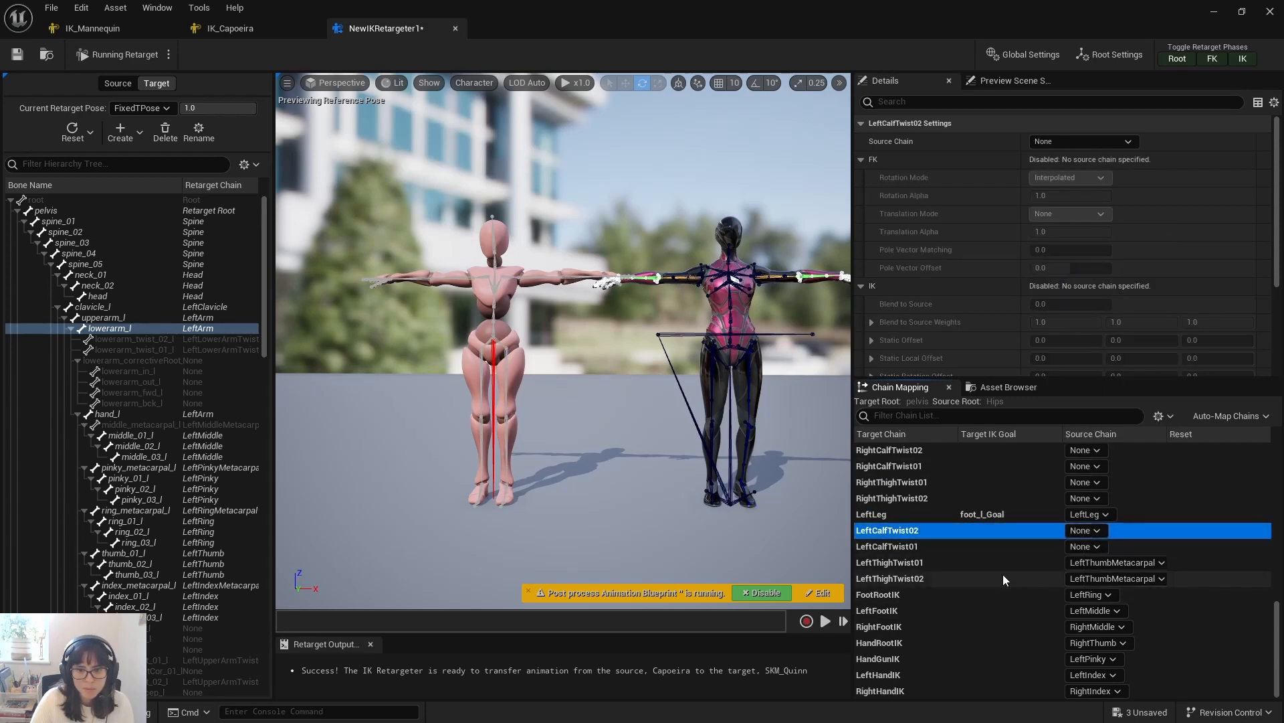
# Step: Set the source chains of LeftThighTwist01 and LeftThighTwist02 to None
pyautogui.click(1114, 562)
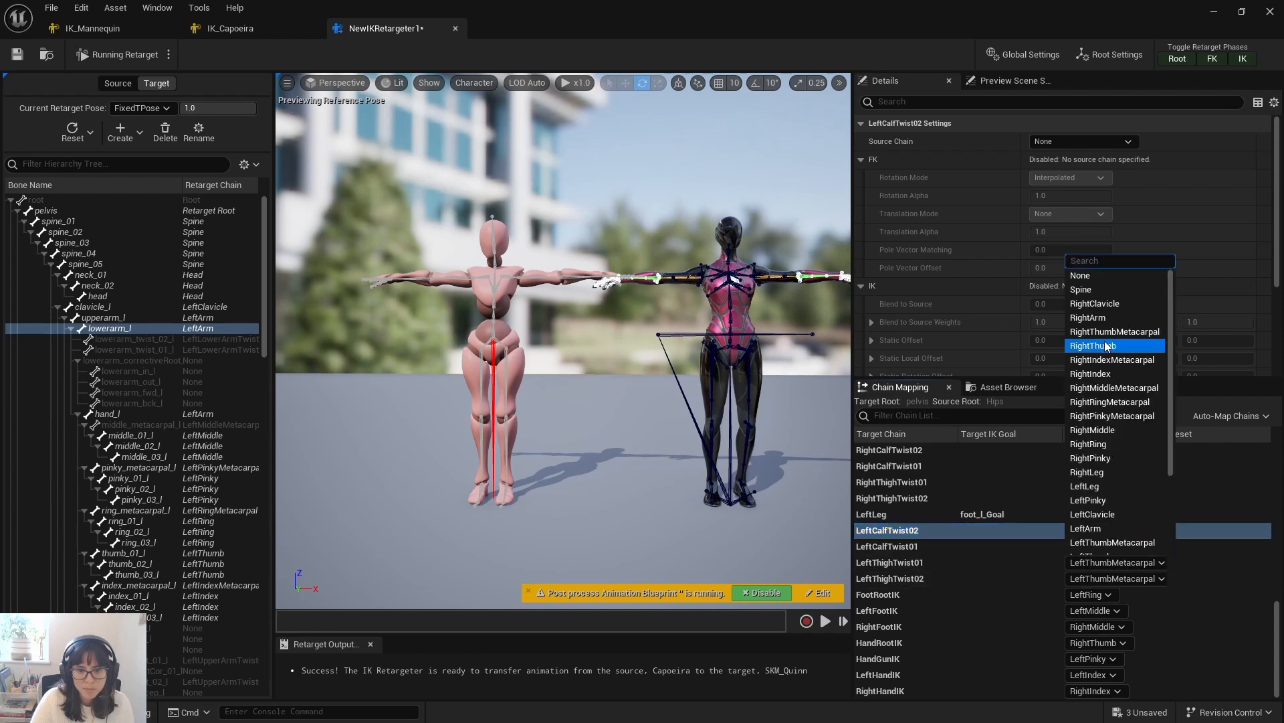
pyautogui.click(1094, 277)
pyautogui.click(1114, 578)
pyautogui.click(1080, 291)
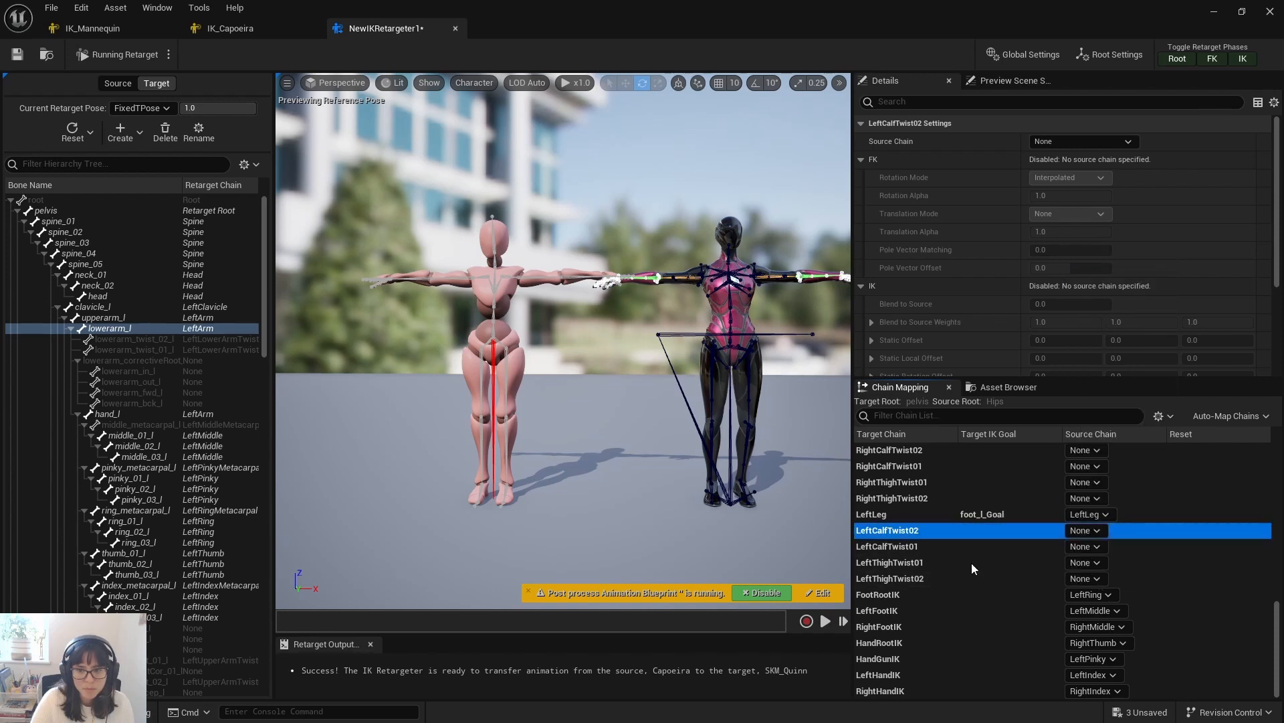
pyautogui.click(972, 580)
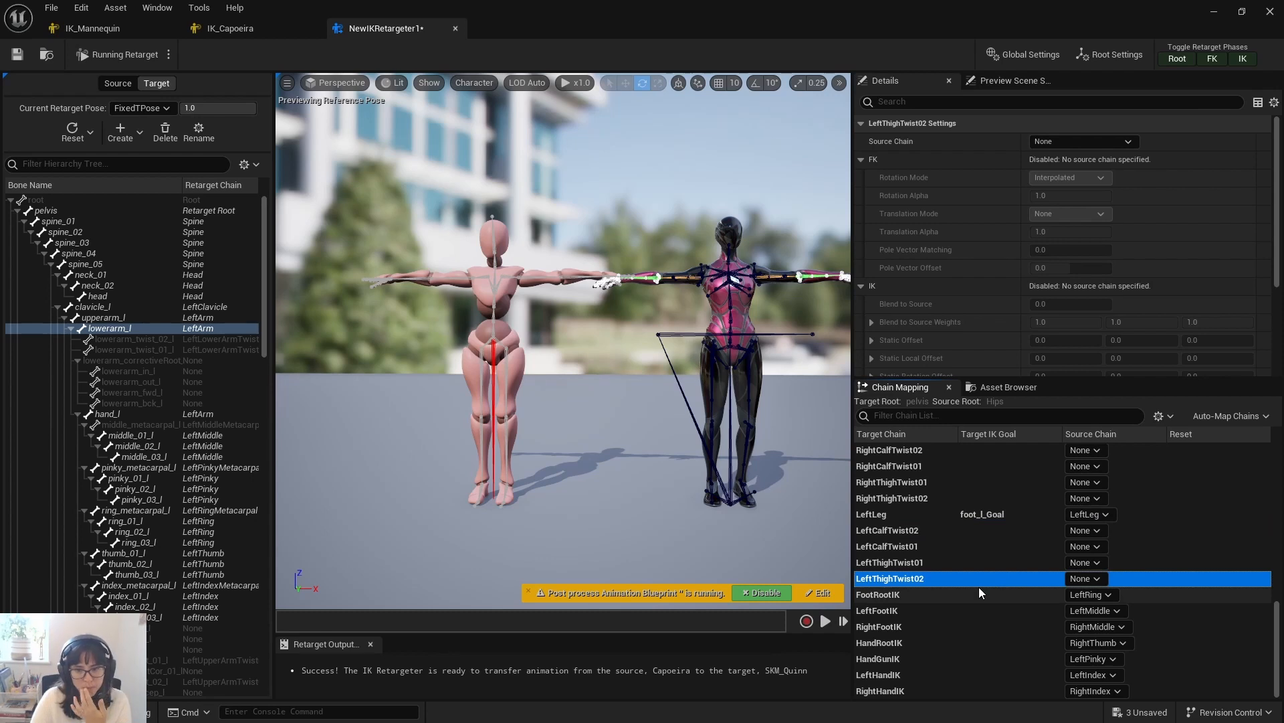
# Step: Set the source chains of FootRootIK, LeftFootIK and RightFootIK to None
pyautogui.click(979, 589)
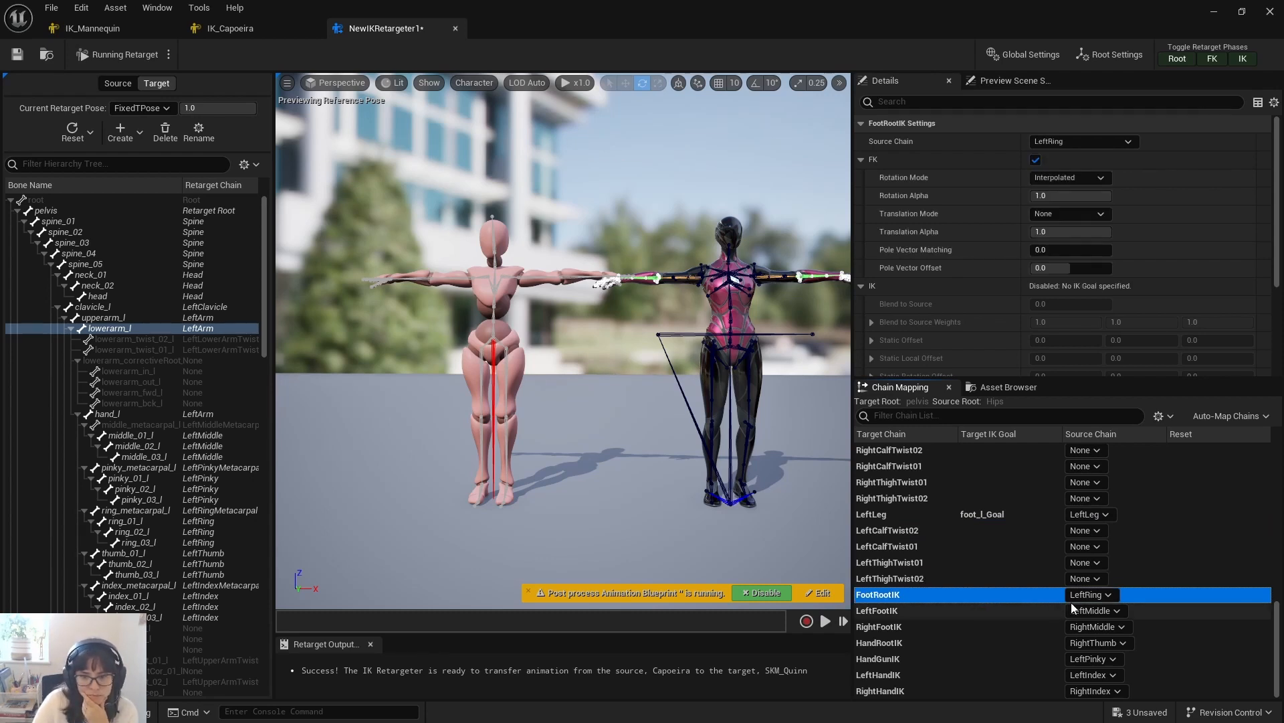
pyautogui.click(1111, 594)
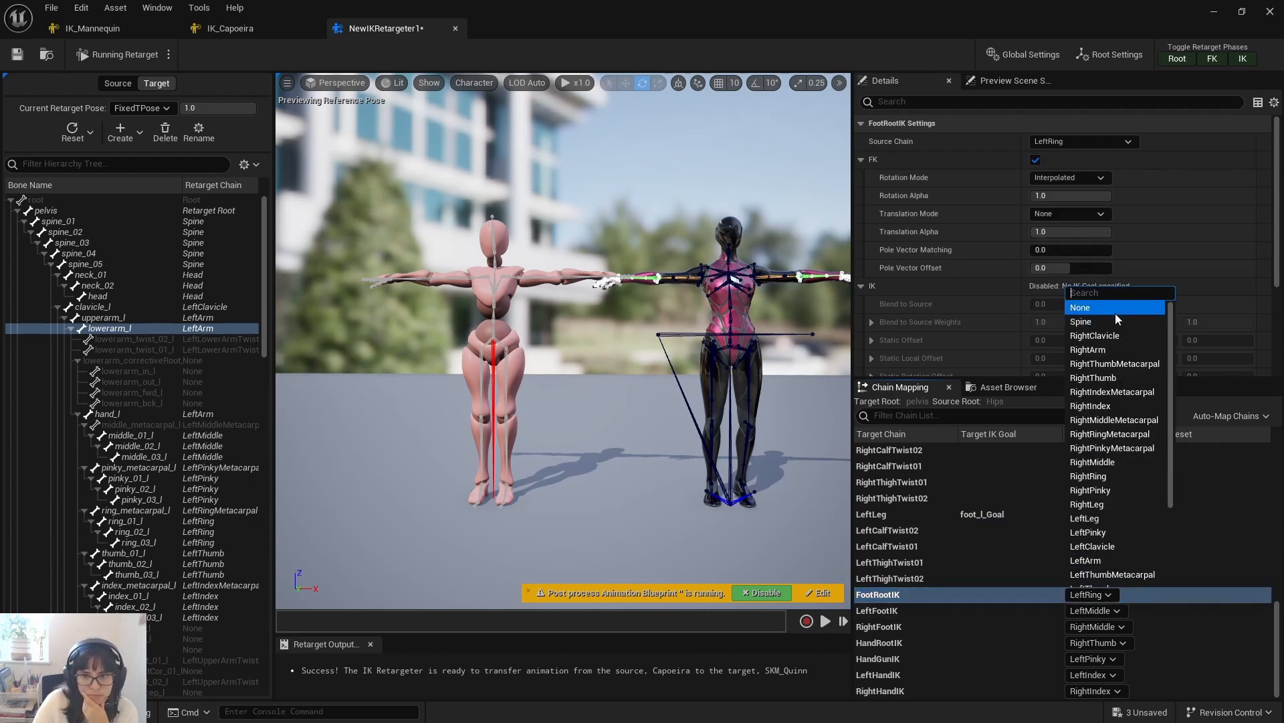
pyautogui.click(1114, 309)
pyautogui.click(1098, 608)
pyautogui.click(1088, 324)
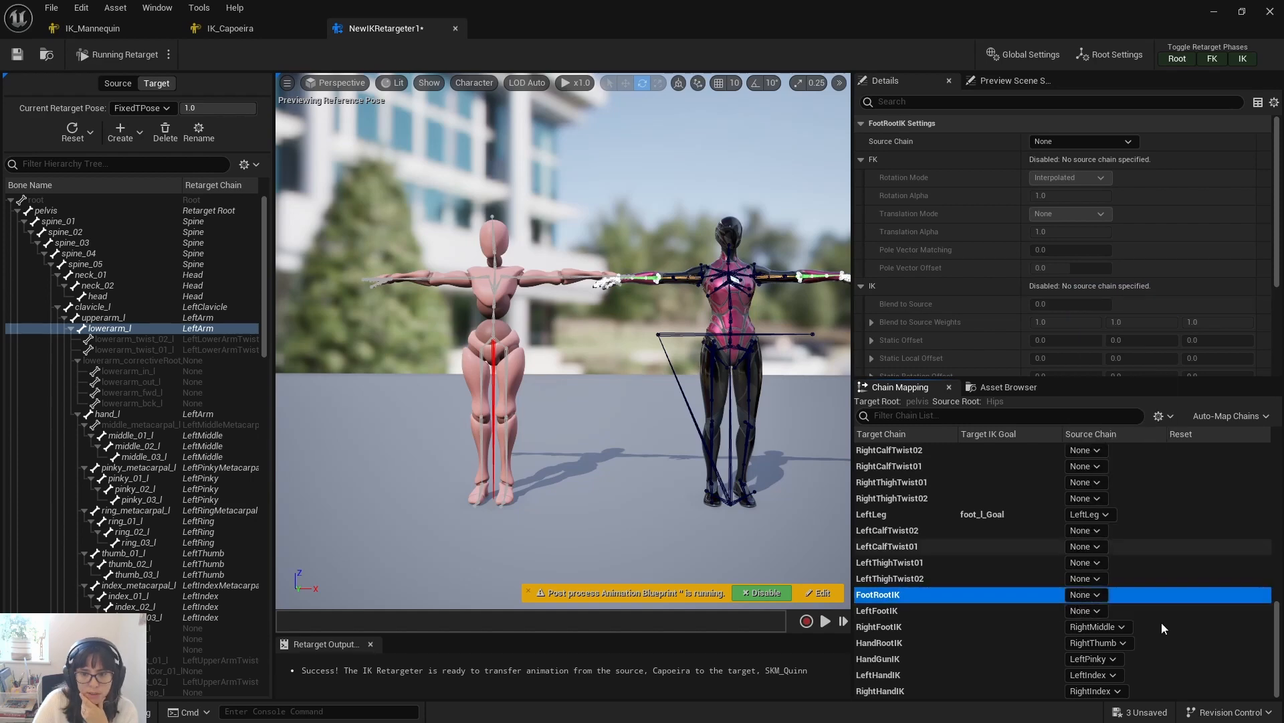
pyautogui.click(1094, 627)
pyautogui.click(1094, 339)
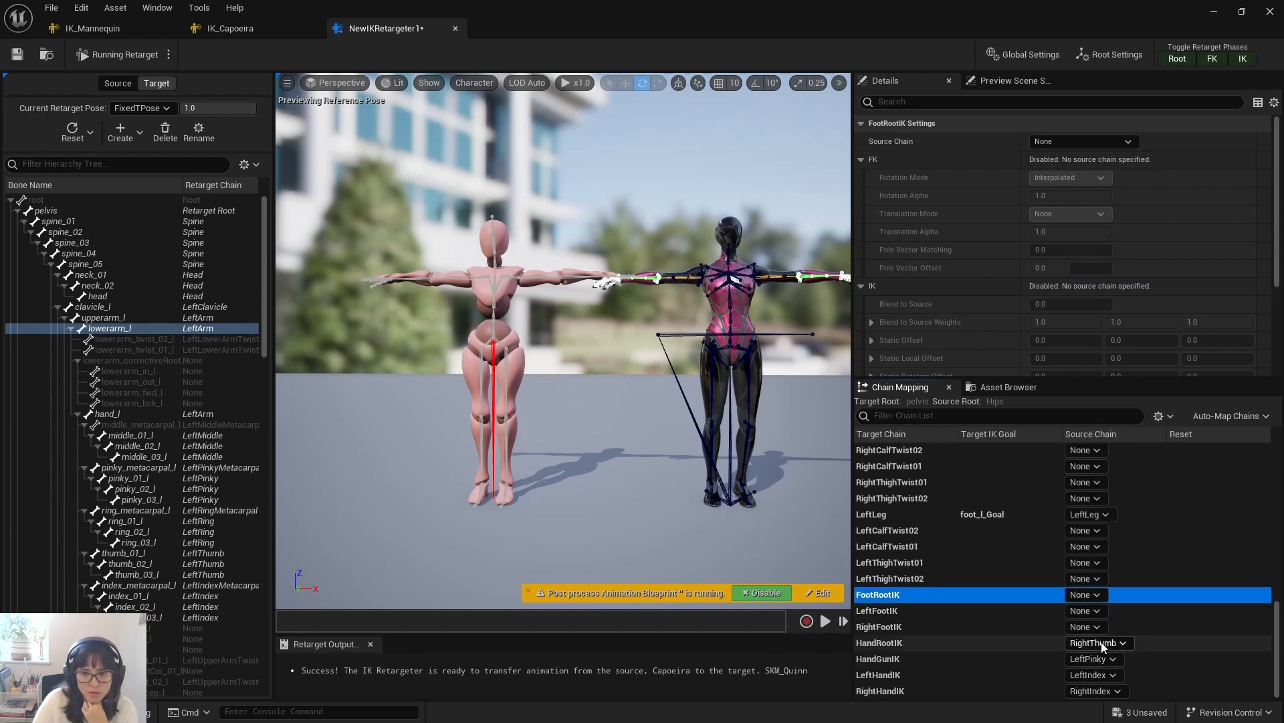
# Step: Set the source chains of HandRootIK, HandGunIK, LeftHandIK and RightHandIK to None
pyautogui.click(1097, 643)
pyautogui.click(1108, 356)
pyautogui.click(1074, 642)
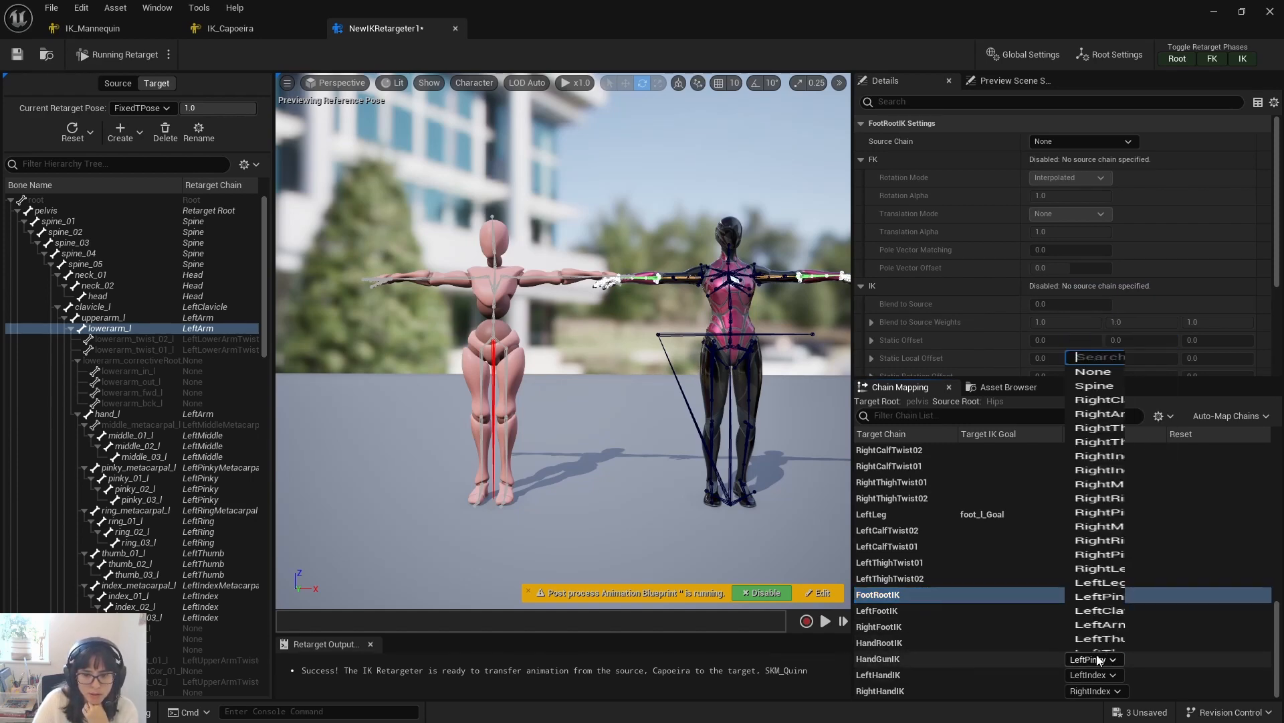
pyautogui.click(1075, 372)
pyautogui.click(1095, 675)
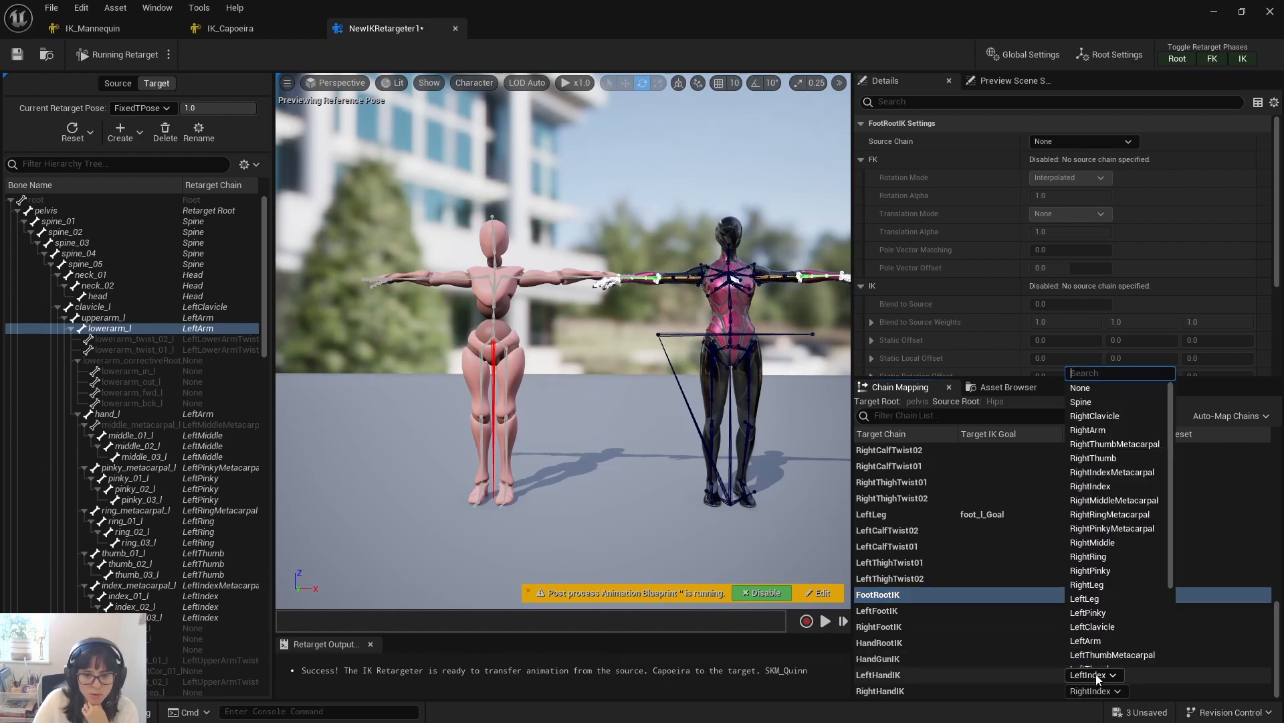
pyautogui.click(1094, 388)
pyautogui.click(1097, 690)
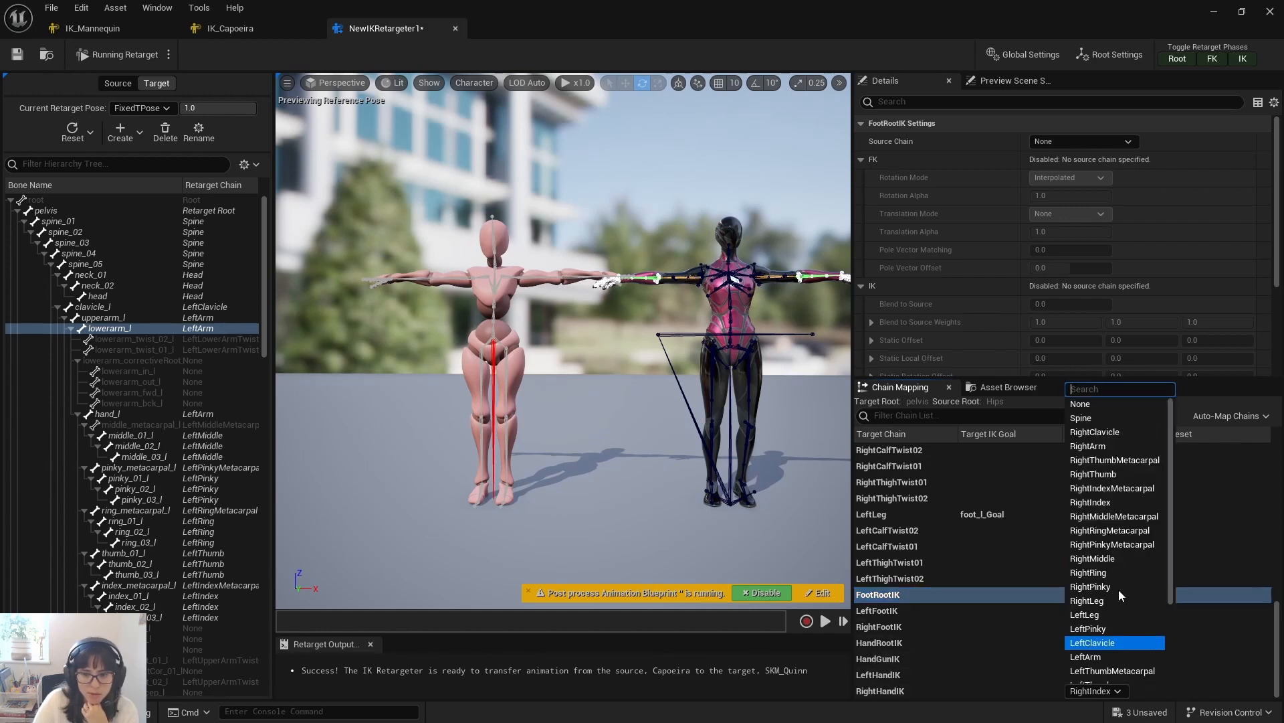
pyautogui.click(1101, 404)
pyautogui.scroll(10, 1219, 463)
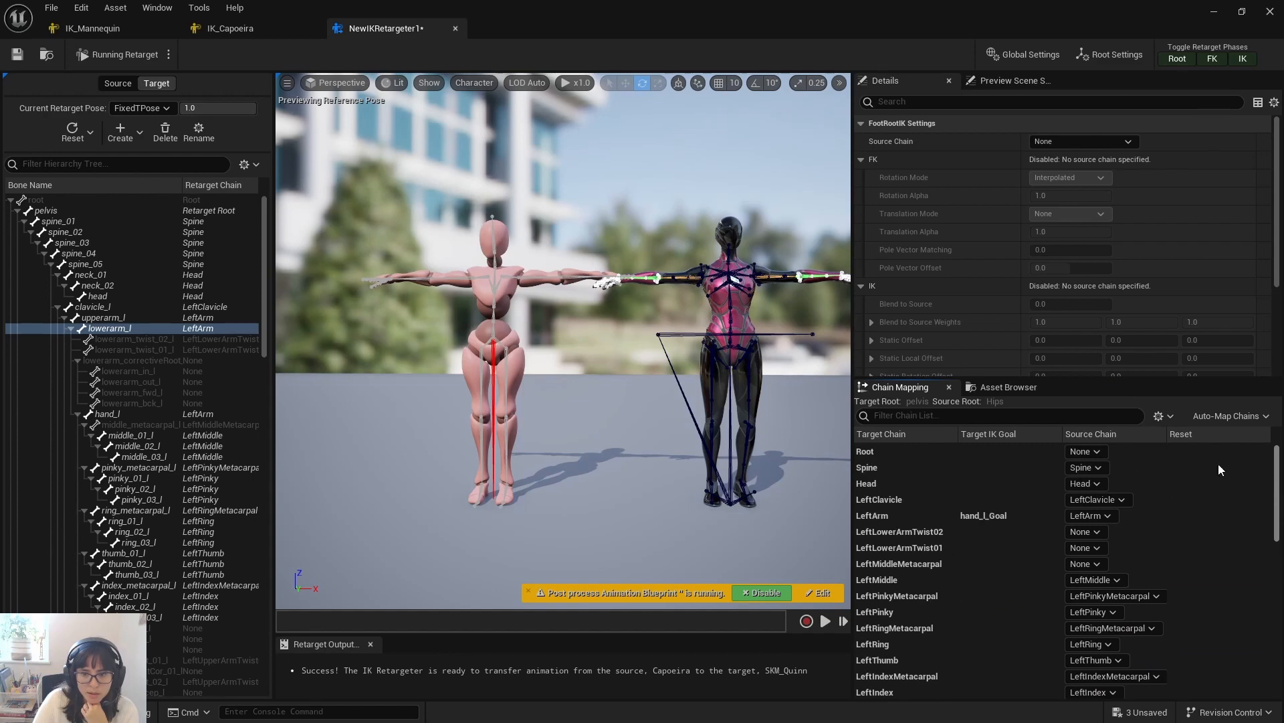
# Step: Preview the Capoeira_Anim_mixamo_com animation on the source and target characters
pyautogui.click(955, 452)
pyautogui.click(1005, 388)
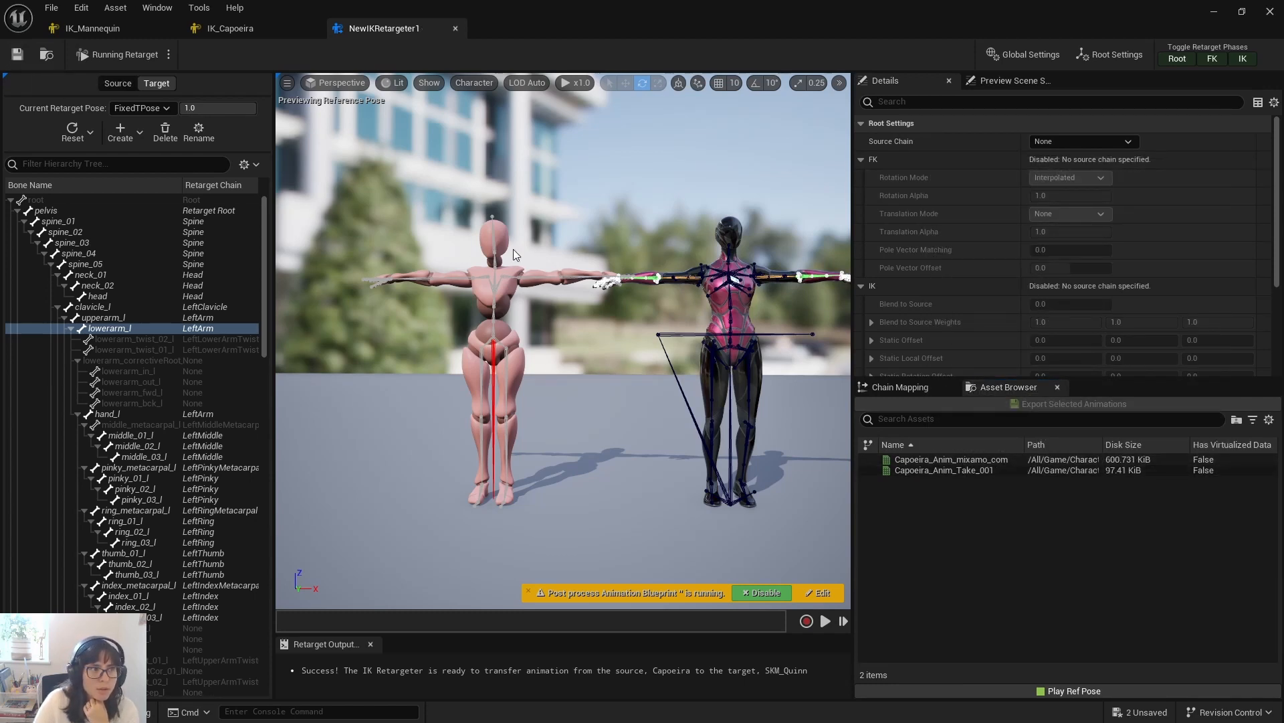
pyautogui.doubleClick(975, 461)
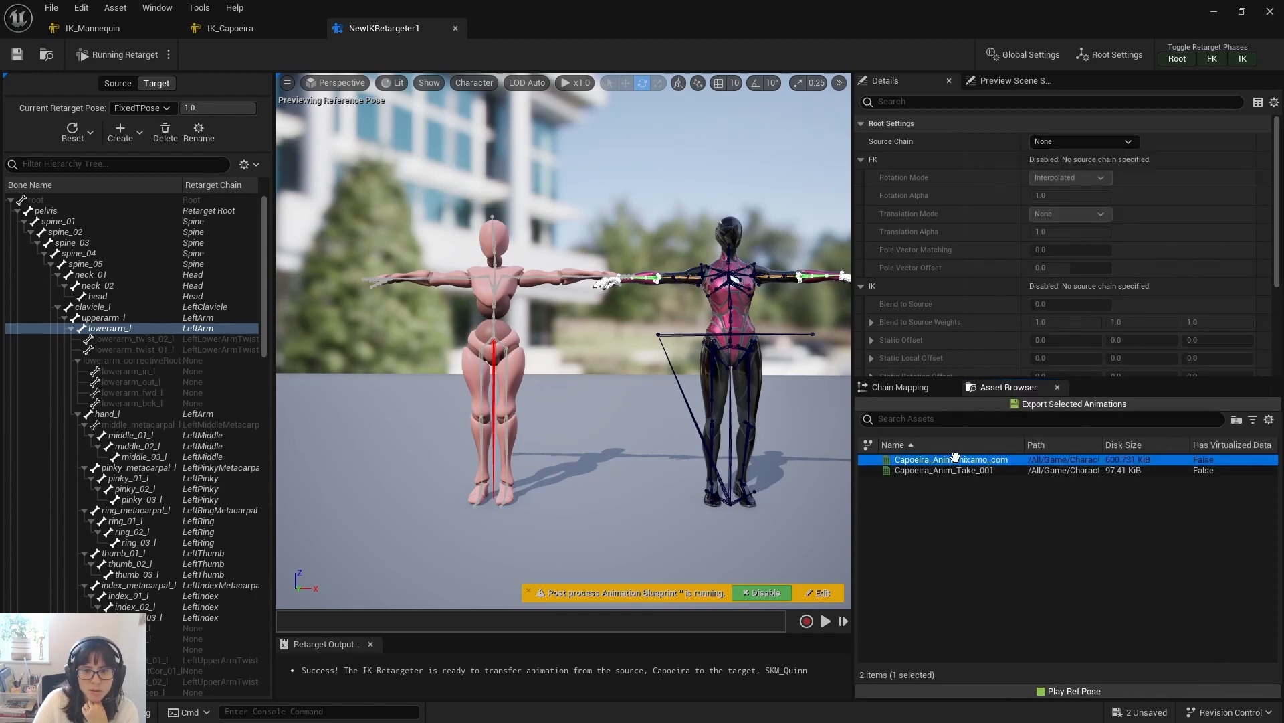
pyautogui.scroll(-3, 565, 519)
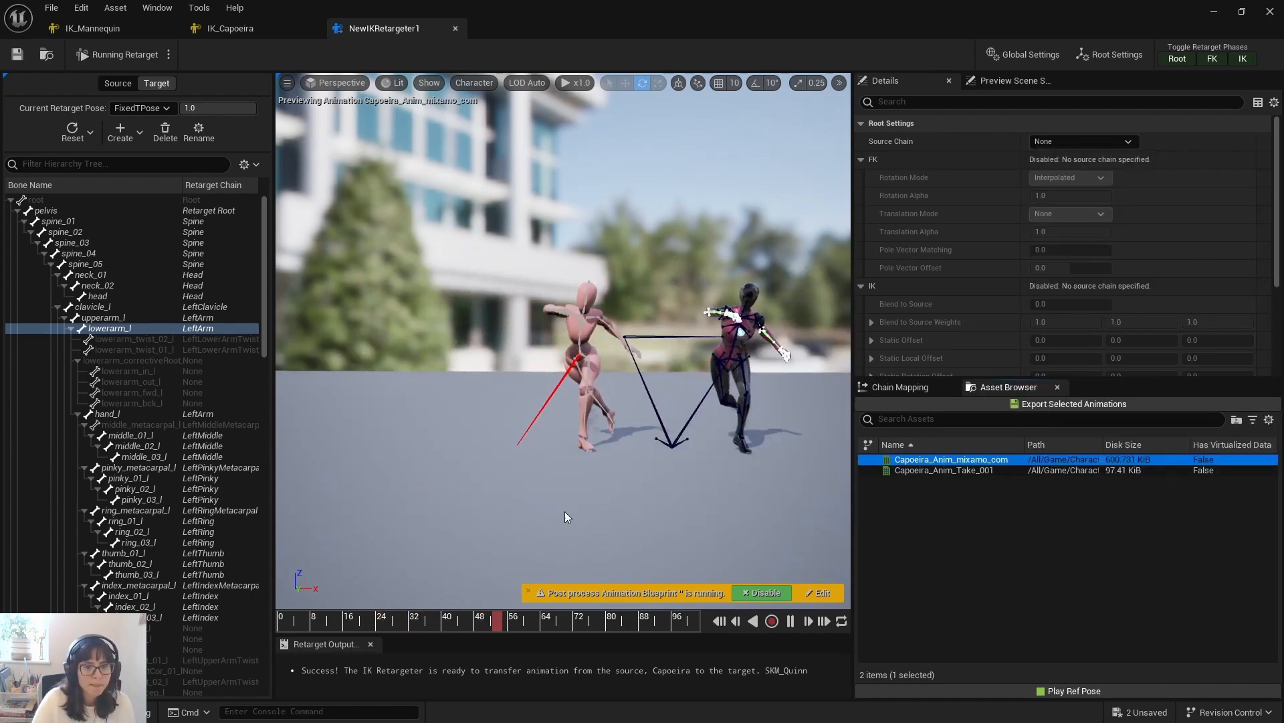
# Step: In the global settings, switch the IK retarget phase off and on again, and do the same for the FK phase
pyautogui.click(715, 498)
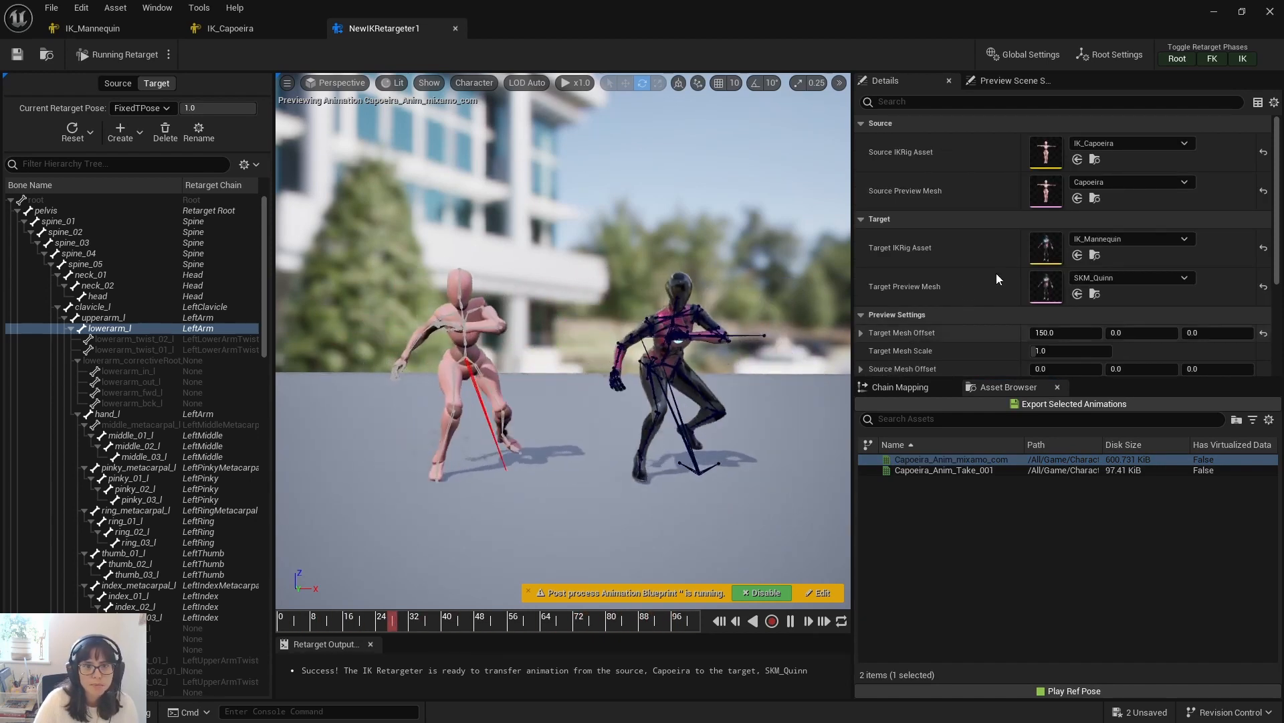
pyautogui.click(1039, 55)
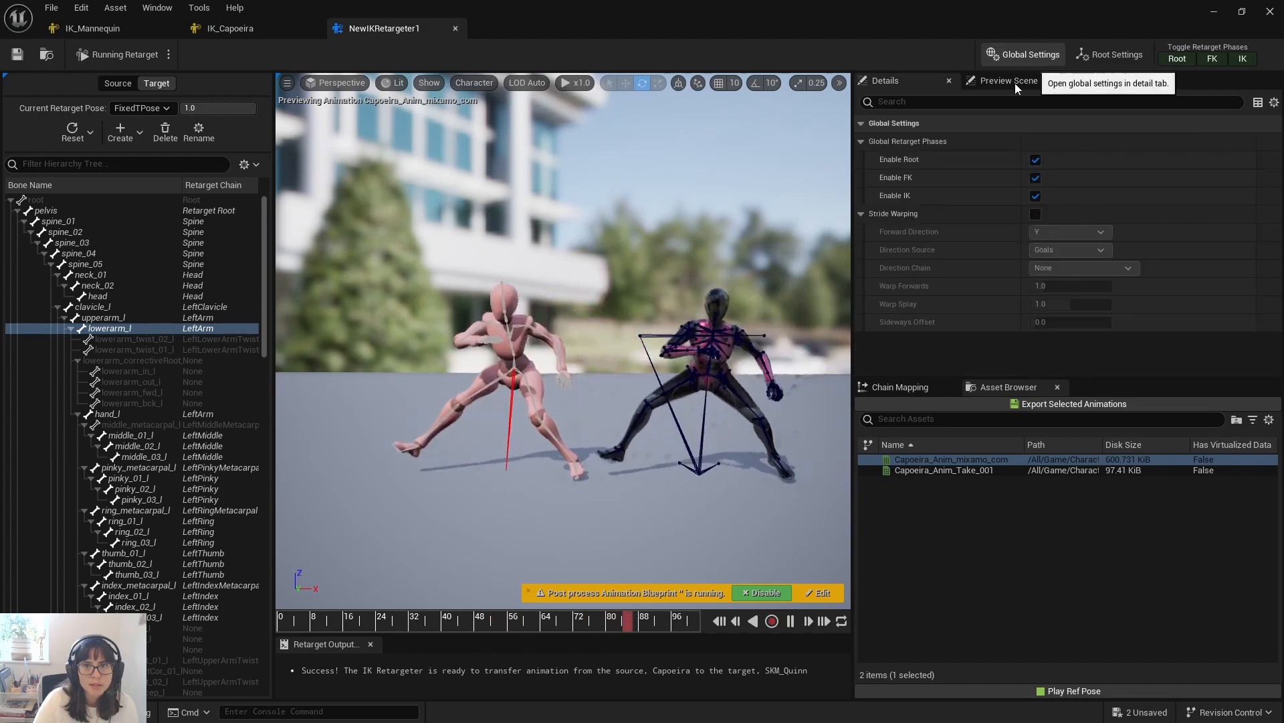
pyautogui.click(1035, 196)
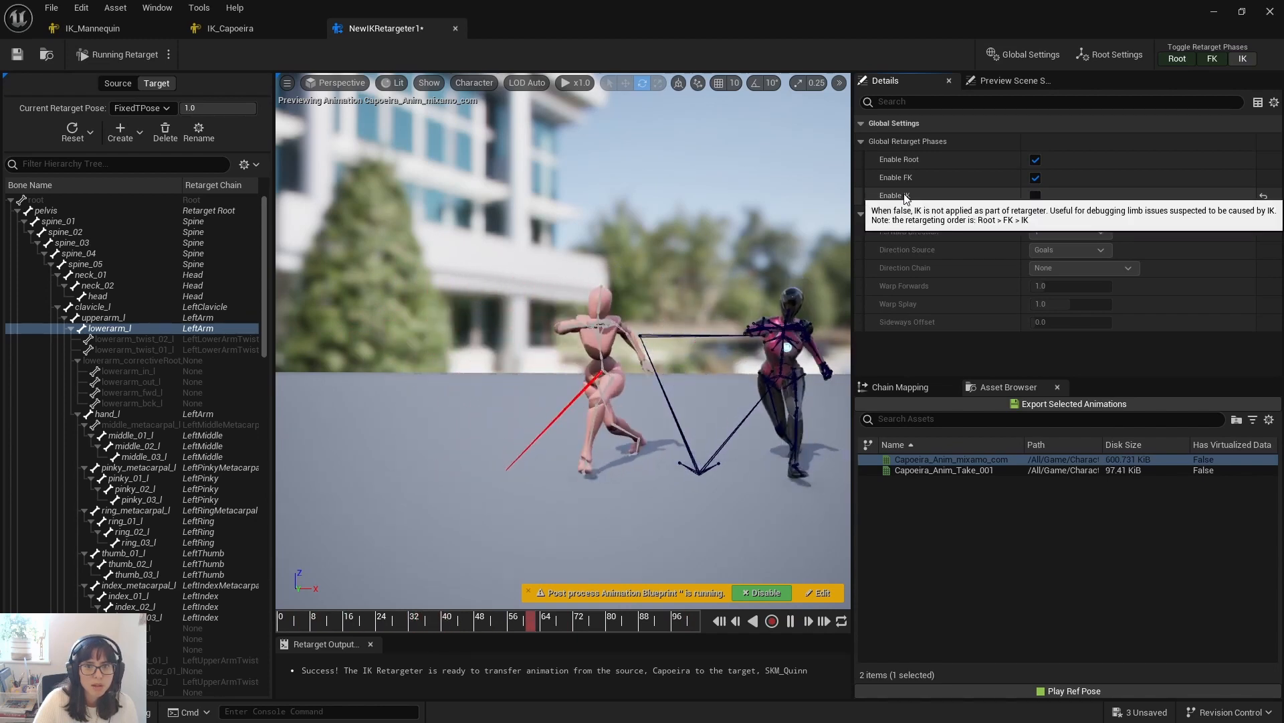
pyautogui.click(1036, 196)
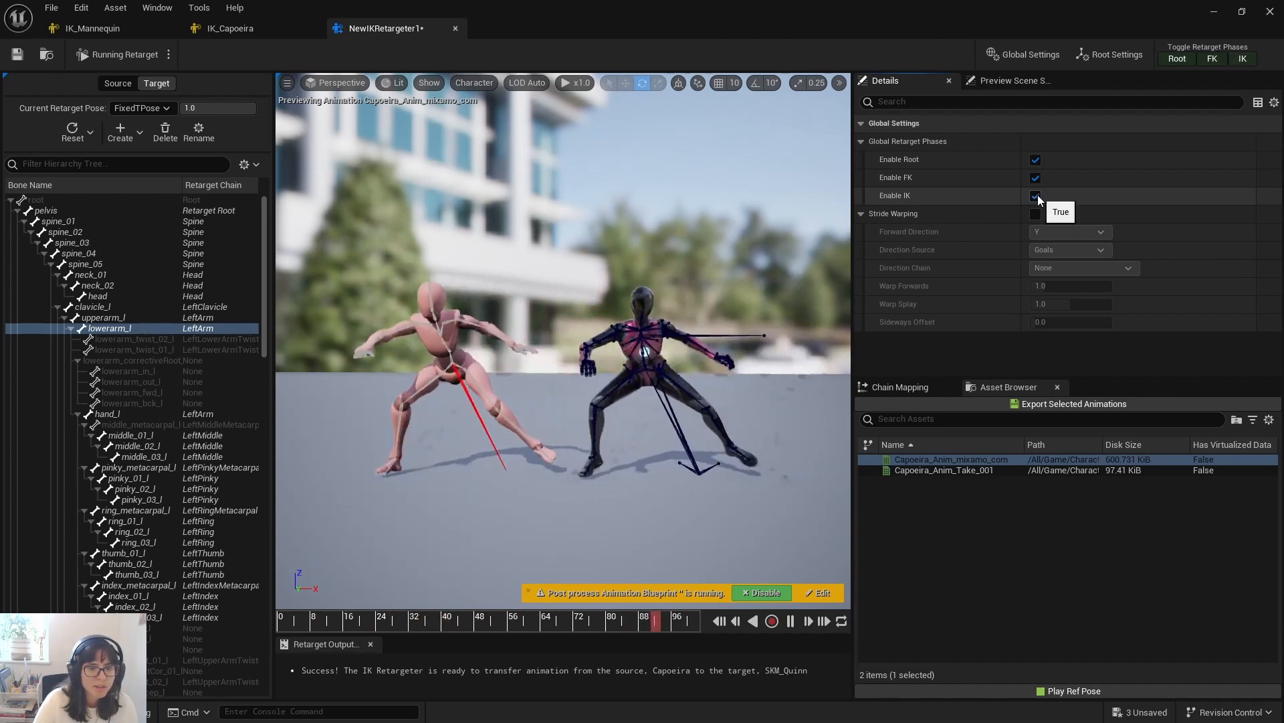
pyautogui.click(1037, 177)
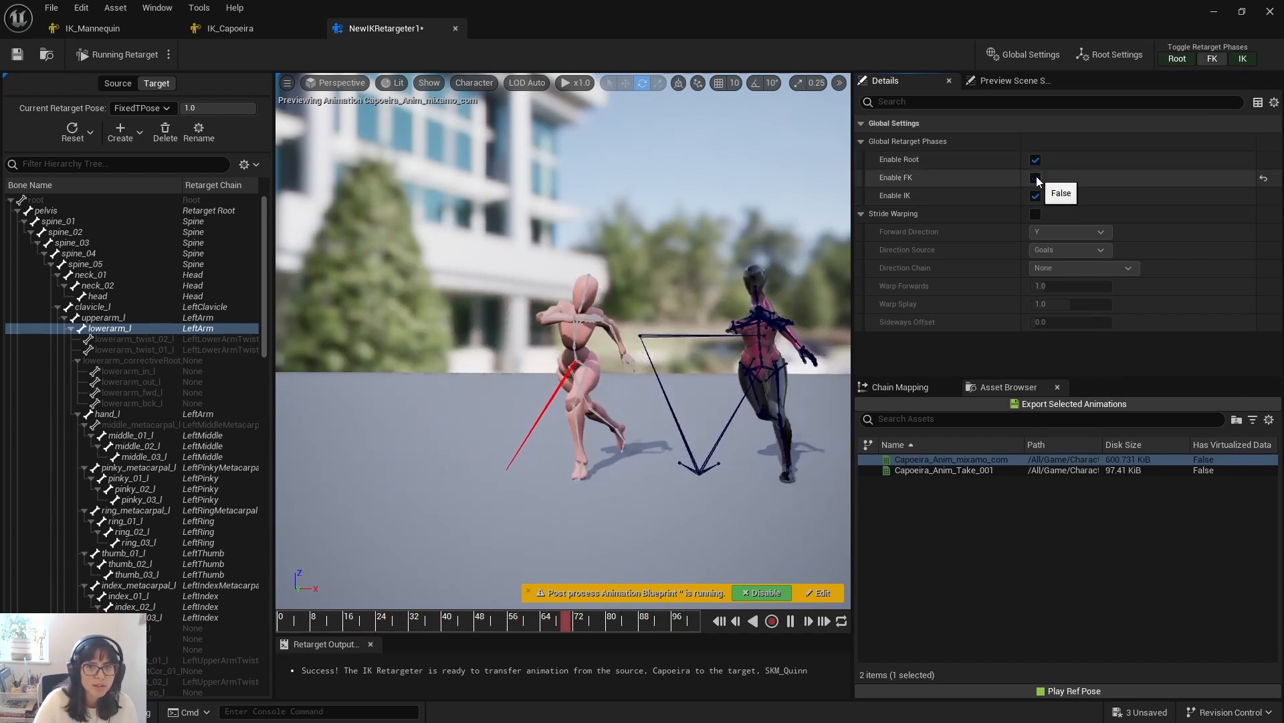
pyautogui.click(1036, 177)
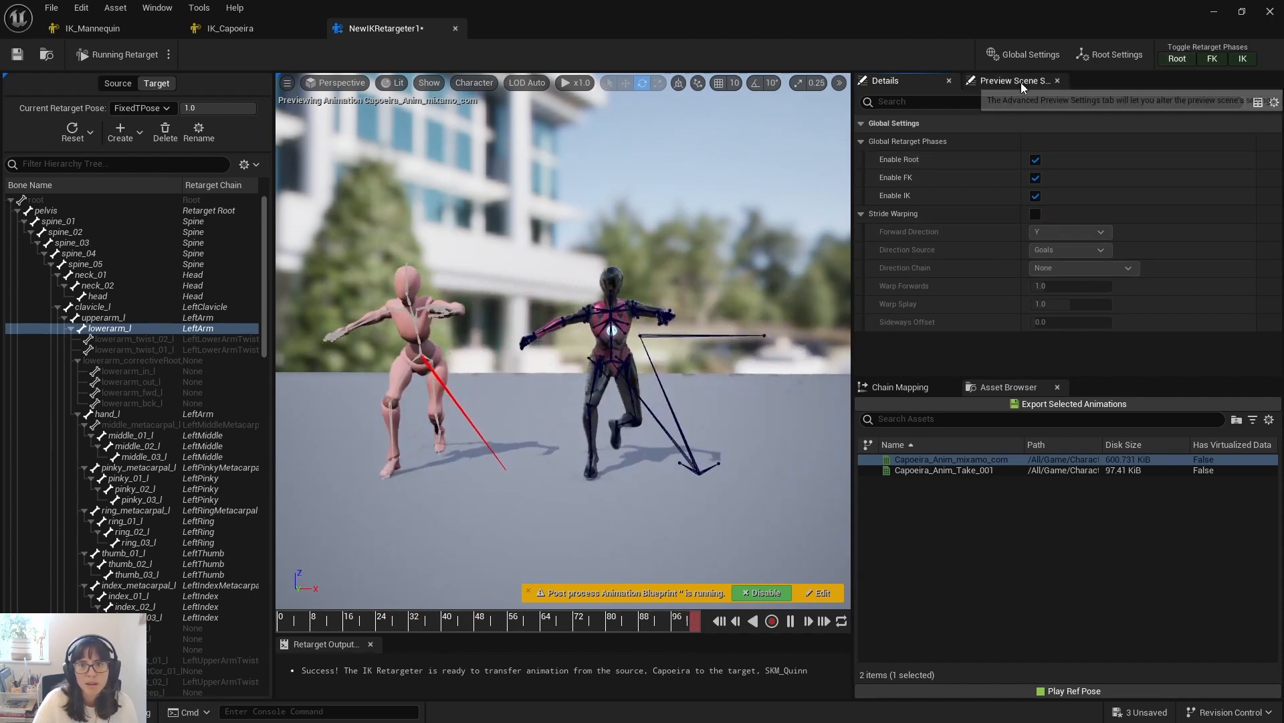
# Step: Try a root Rotation Alpha of 0.0, restore it to 1.0, and look through the remaining root settings
pyautogui.click(1123, 56)
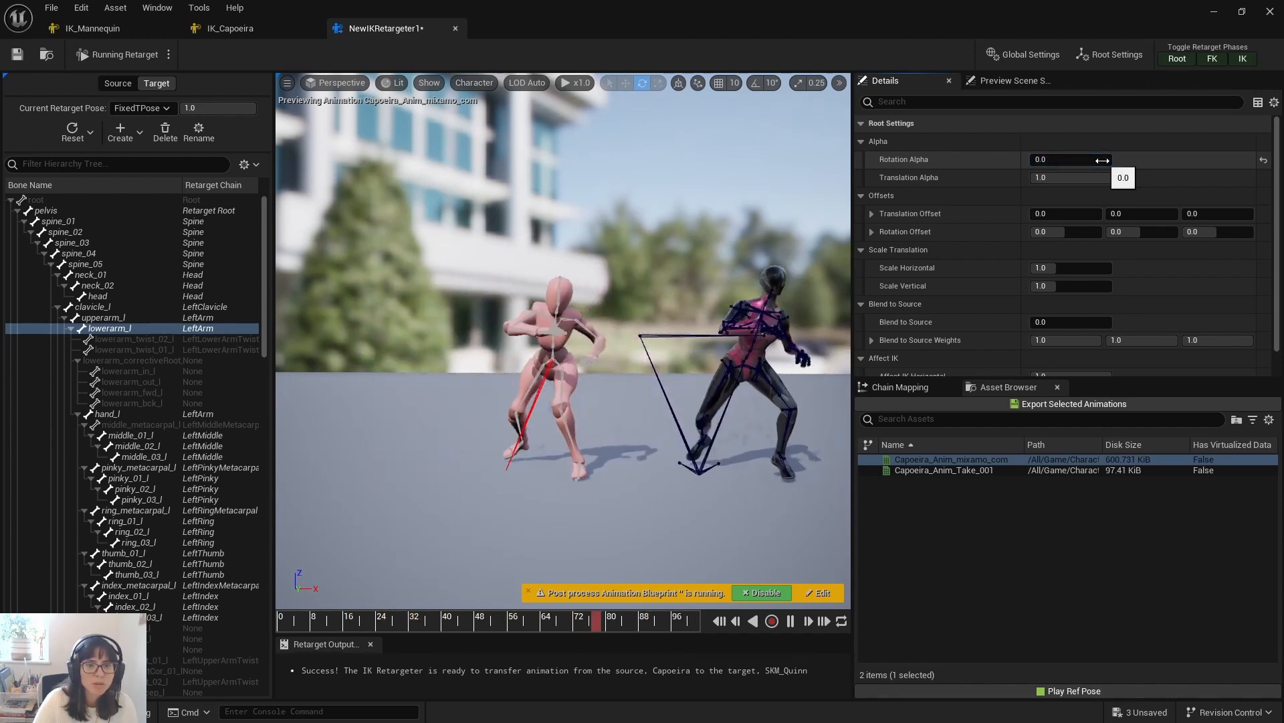
pyautogui.moveTo(1044, 159); pyautogui.dragTo(1112, 178)
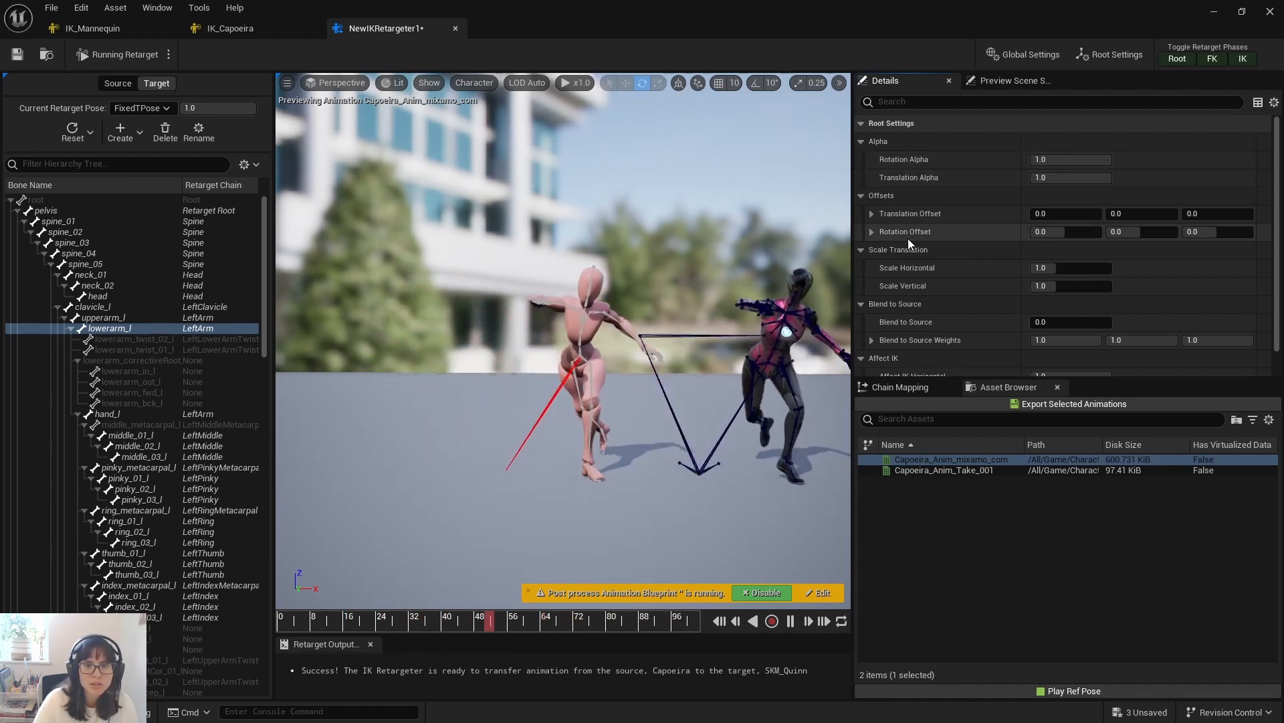
pyautogui.scroll(-2, 987, 247)
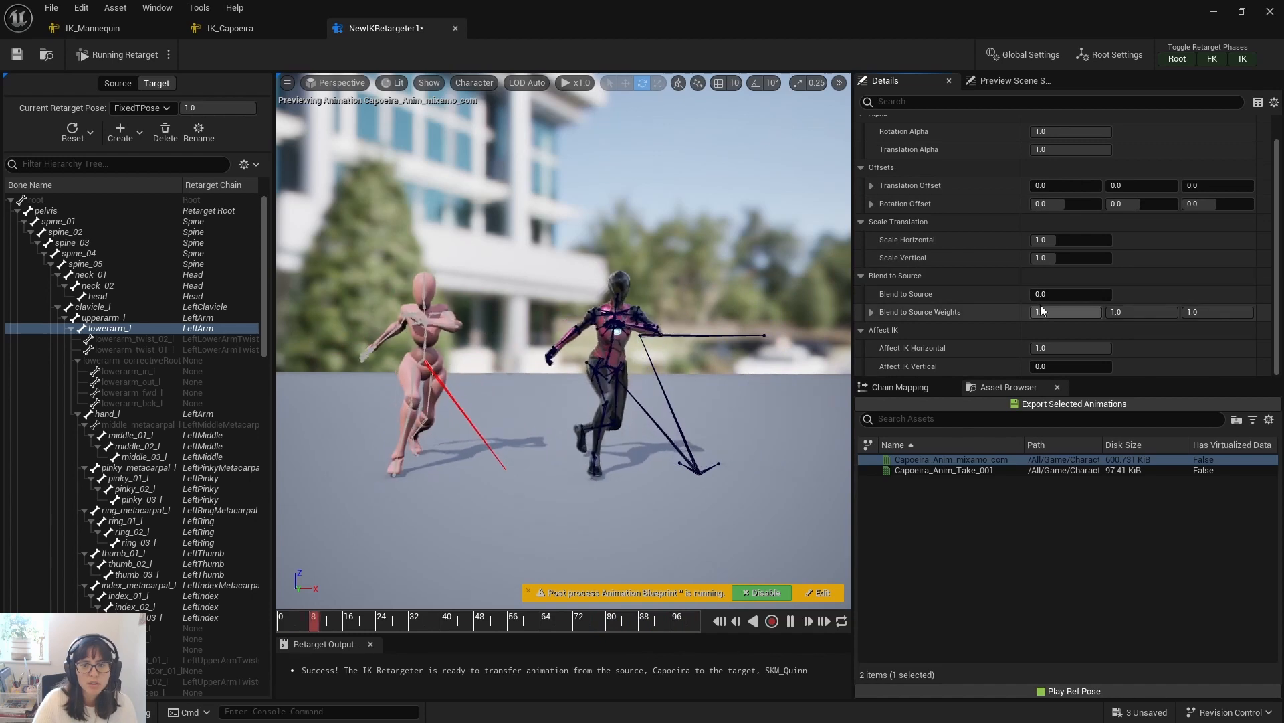
pyautogui.scroll(2, 991, 337)
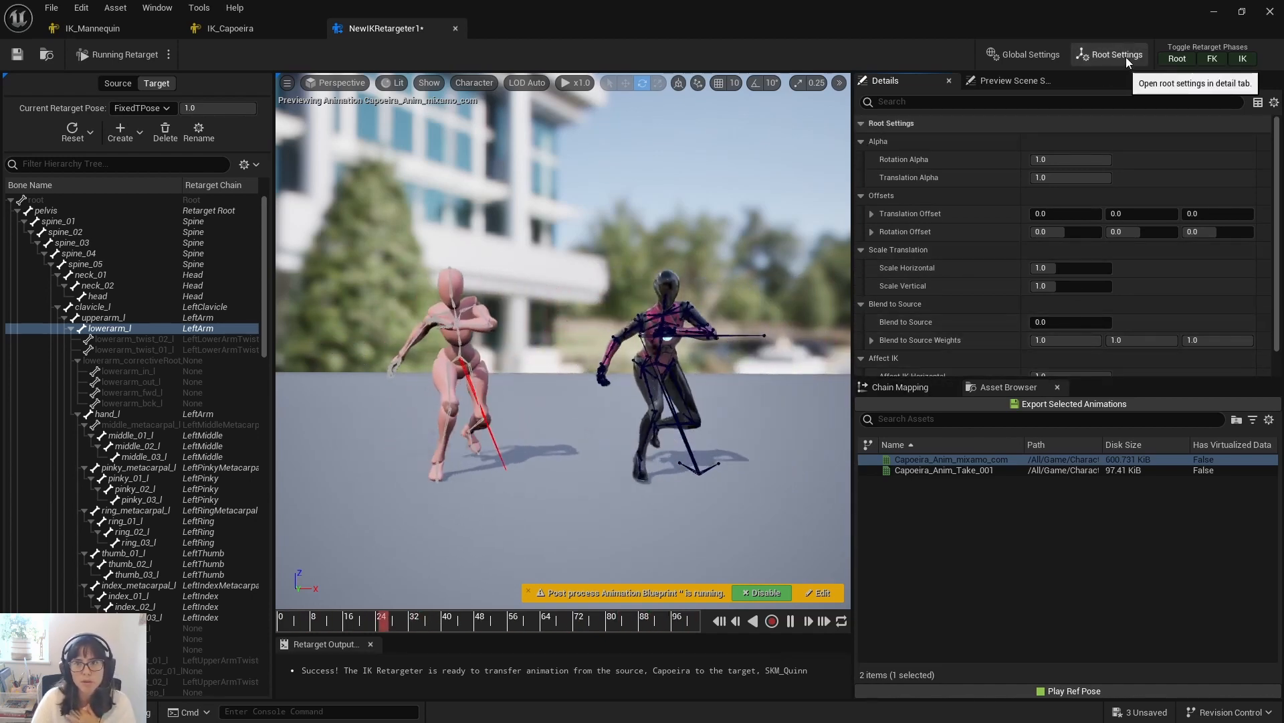
# Step: Inspect the settings of the Spine and LeftClavicle chains and disable IK for the LeftArm chain
pyautogui.click(900, 387)
pyautogui.click(911, 468)
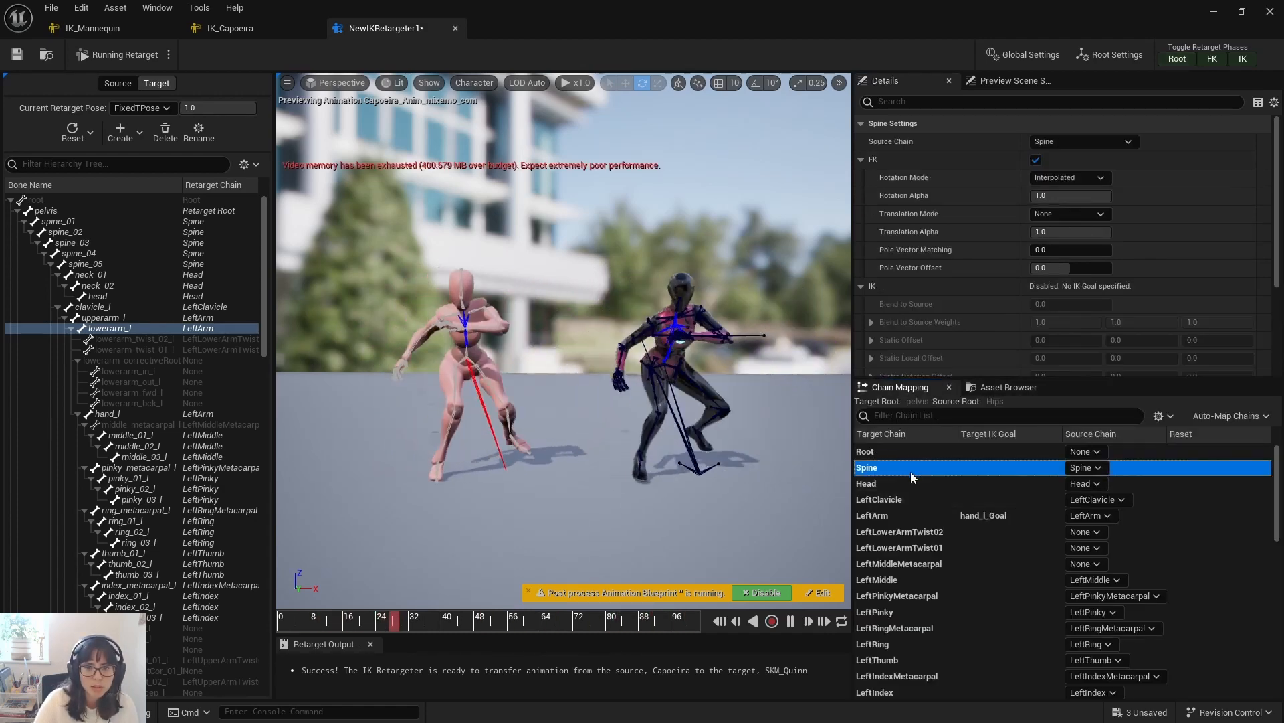
pyautogui.click(916, 519)
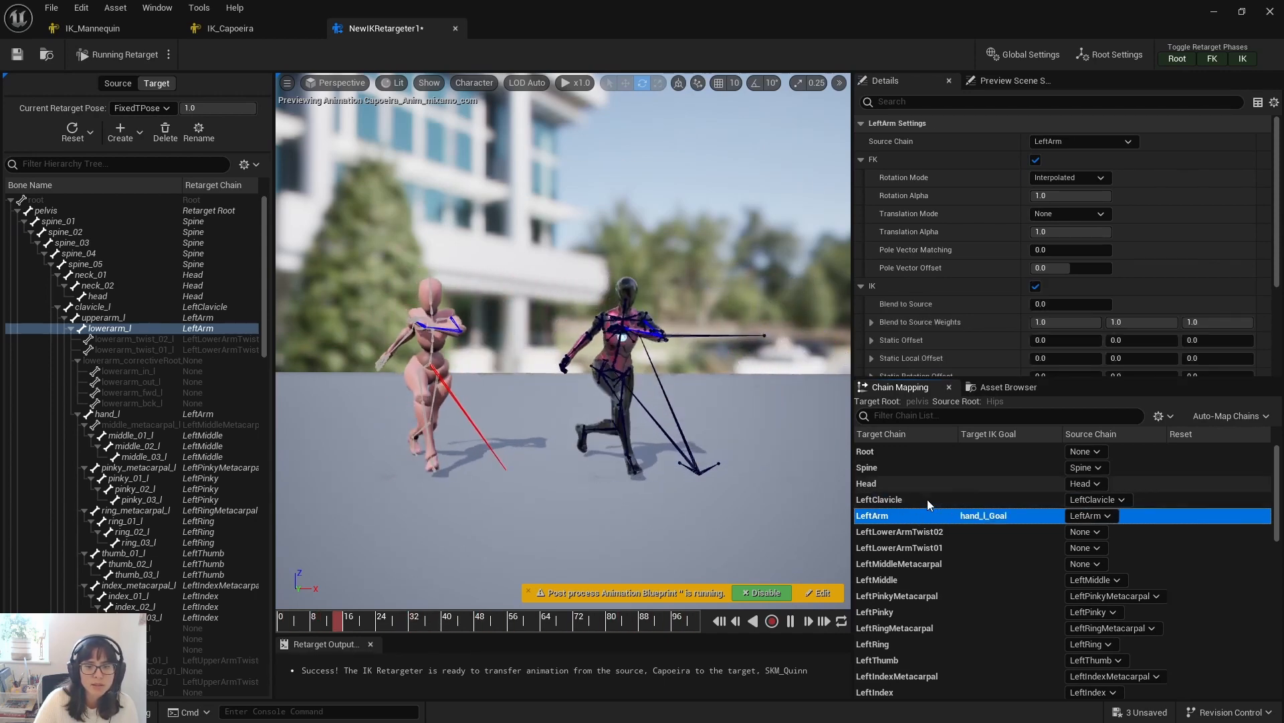
pyautogui.click(918, 499)
pyautogui.click(918, 514)
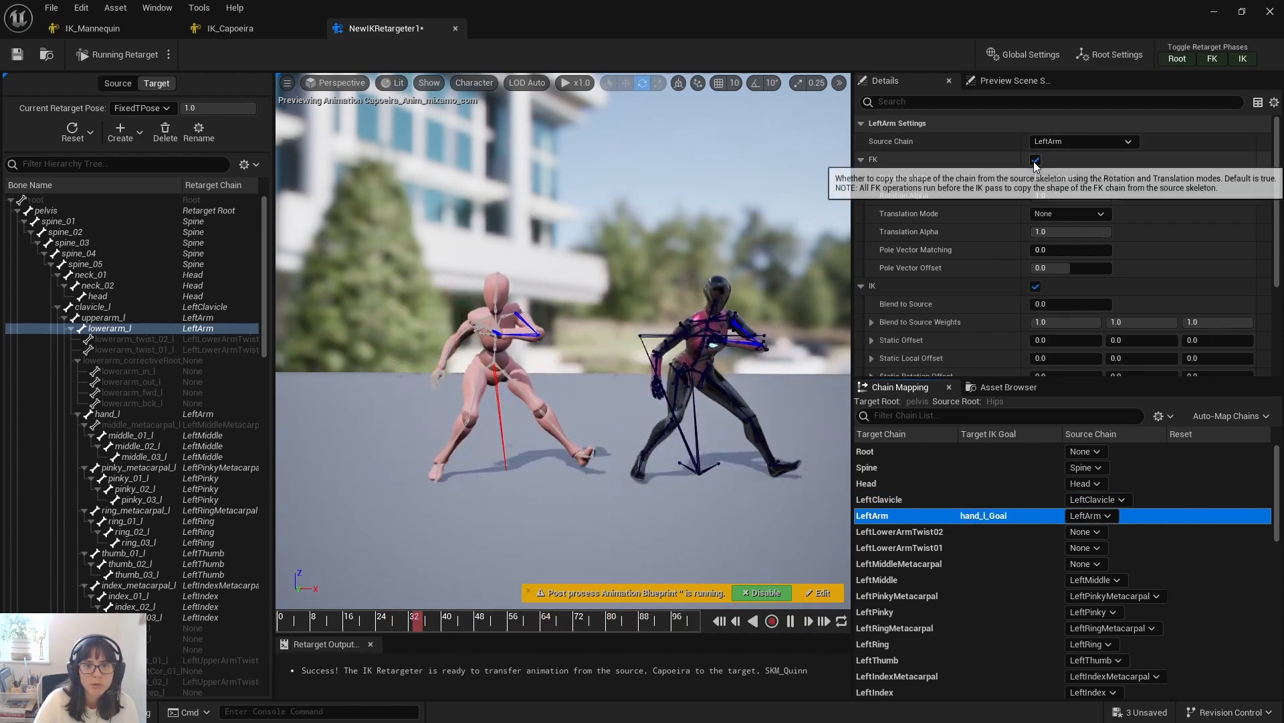
pyautogui.click(1036, 287)
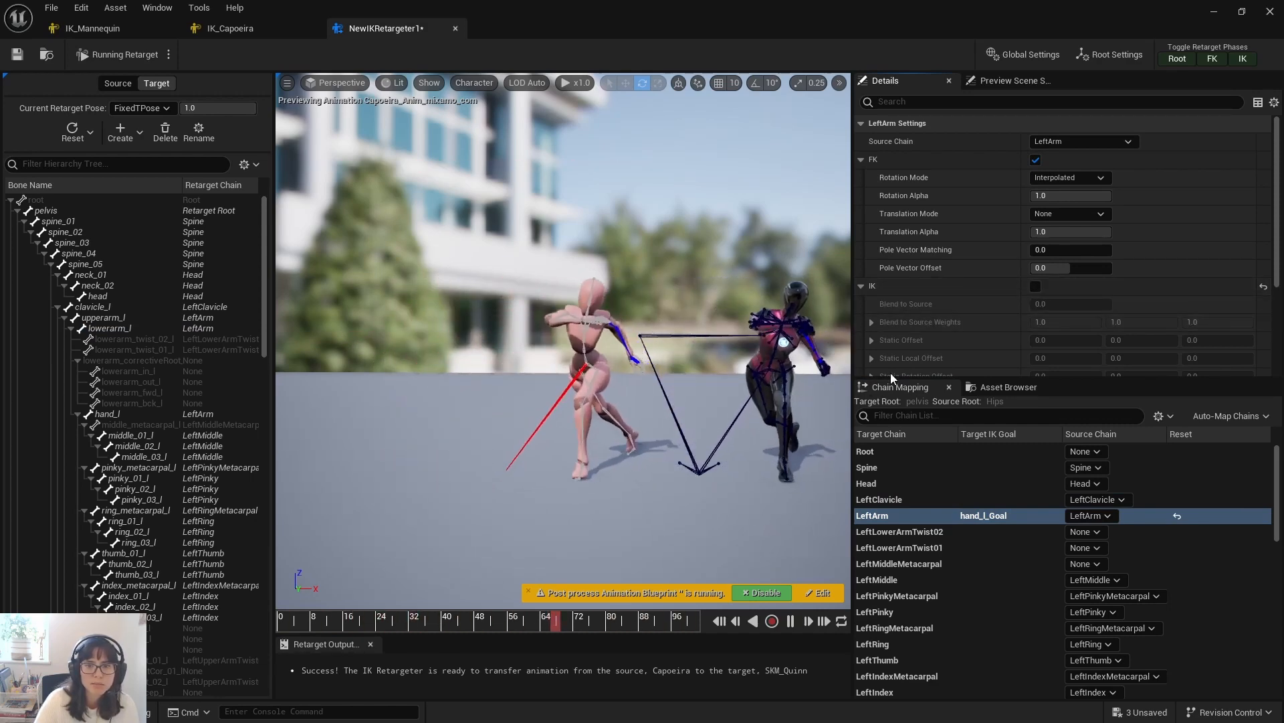
# Step: Re-enable IK for the LeftArm chain, try Scale Vertical values of 1.48 and 1.32, and reset Scale Vertical to its default
pyautogui.click(1035, 287)
pyautogui.scroll(-4, 967, 319)
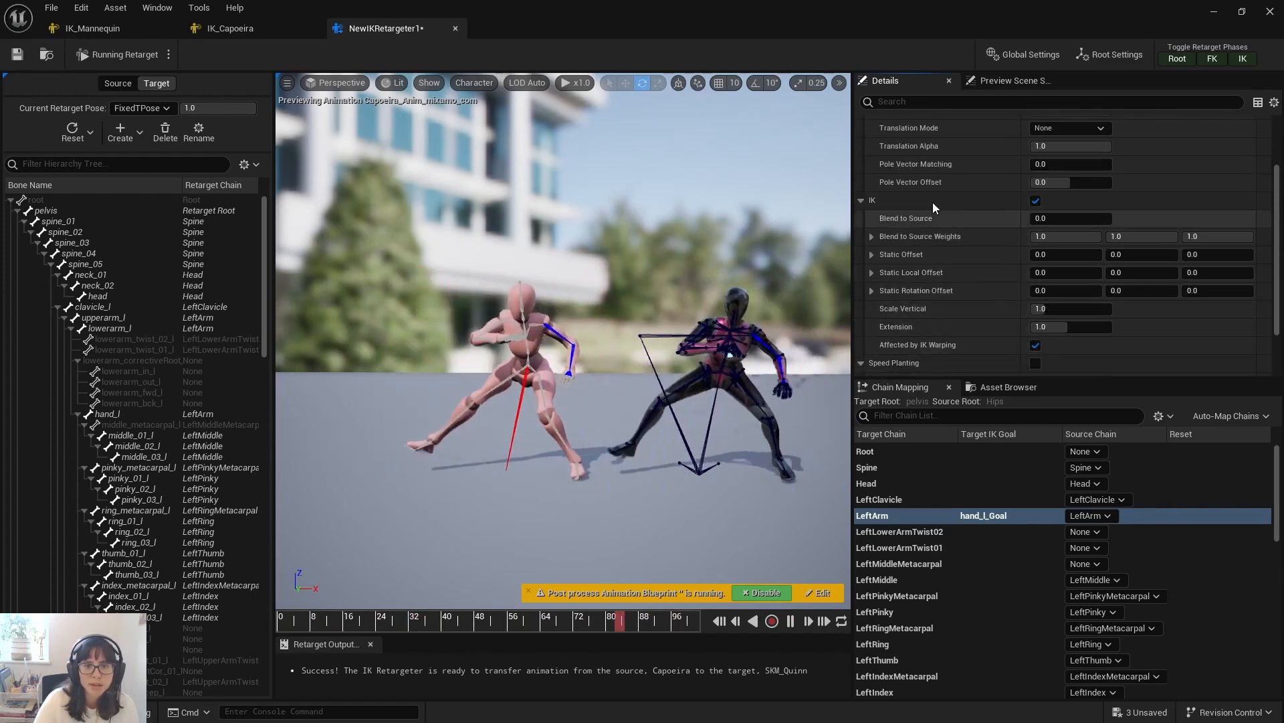
pyautogui.moveTo(1043, 308); pyautogui.dragTo(1075, 308)
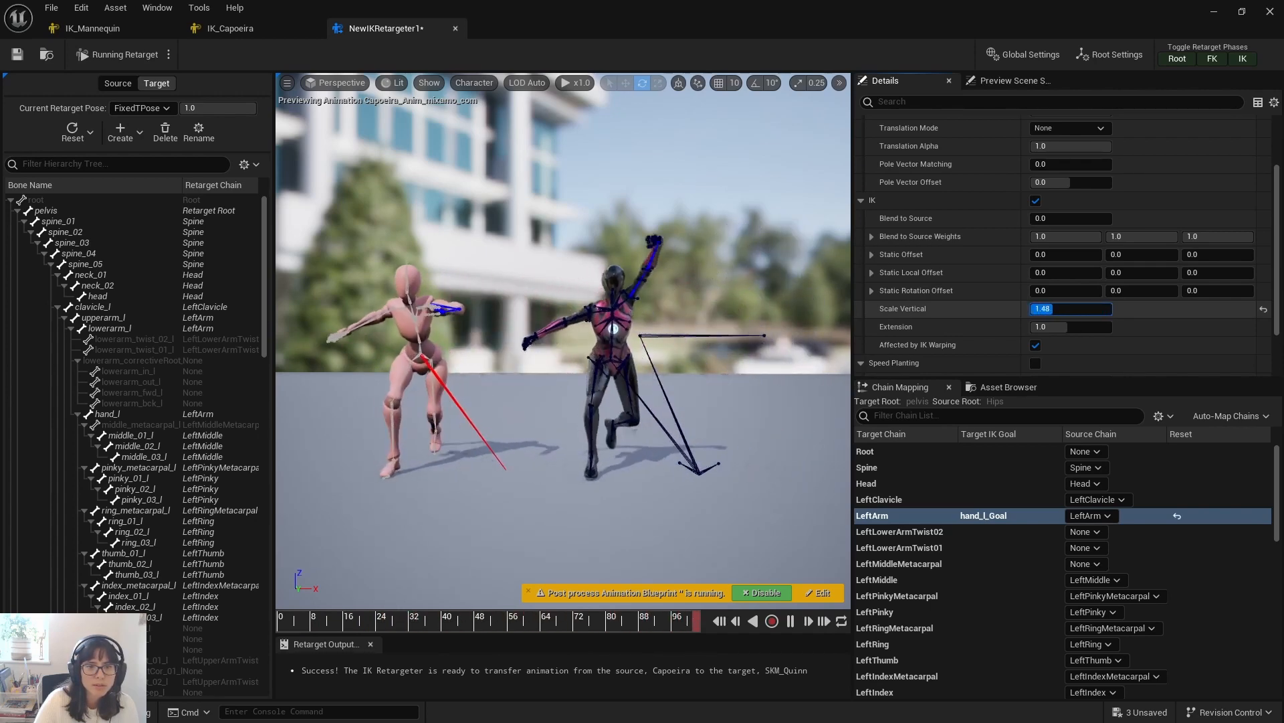
pyautogui.moveTo(1048, 308); pyautogui.dragTo(1048, 307)
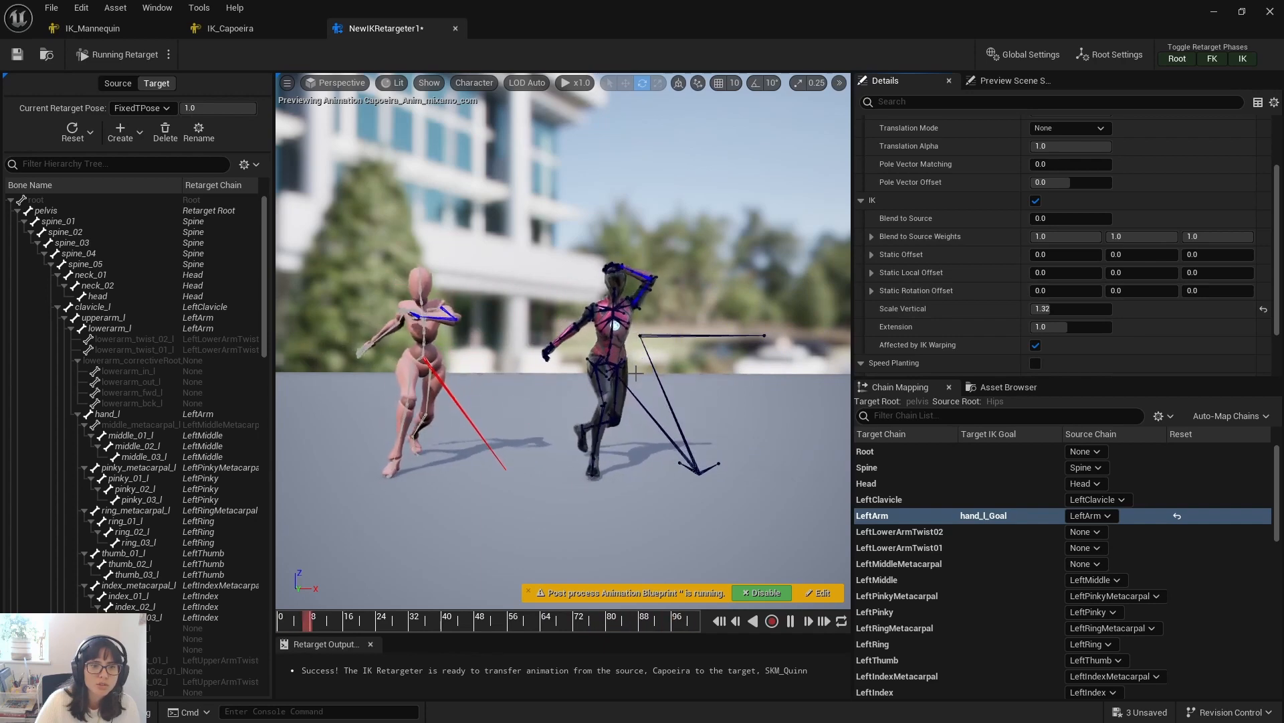
pyautogui.click(1263, 311)
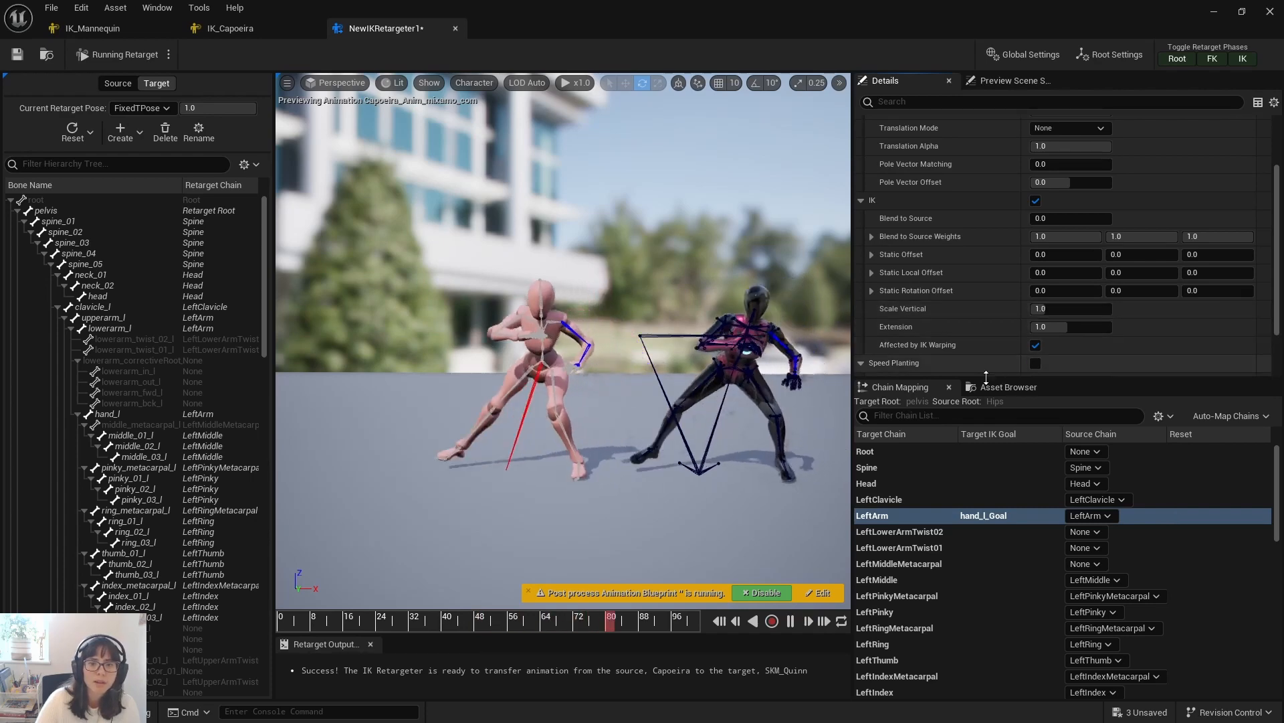
pyautogui.scroll(-2, 1033, 317)
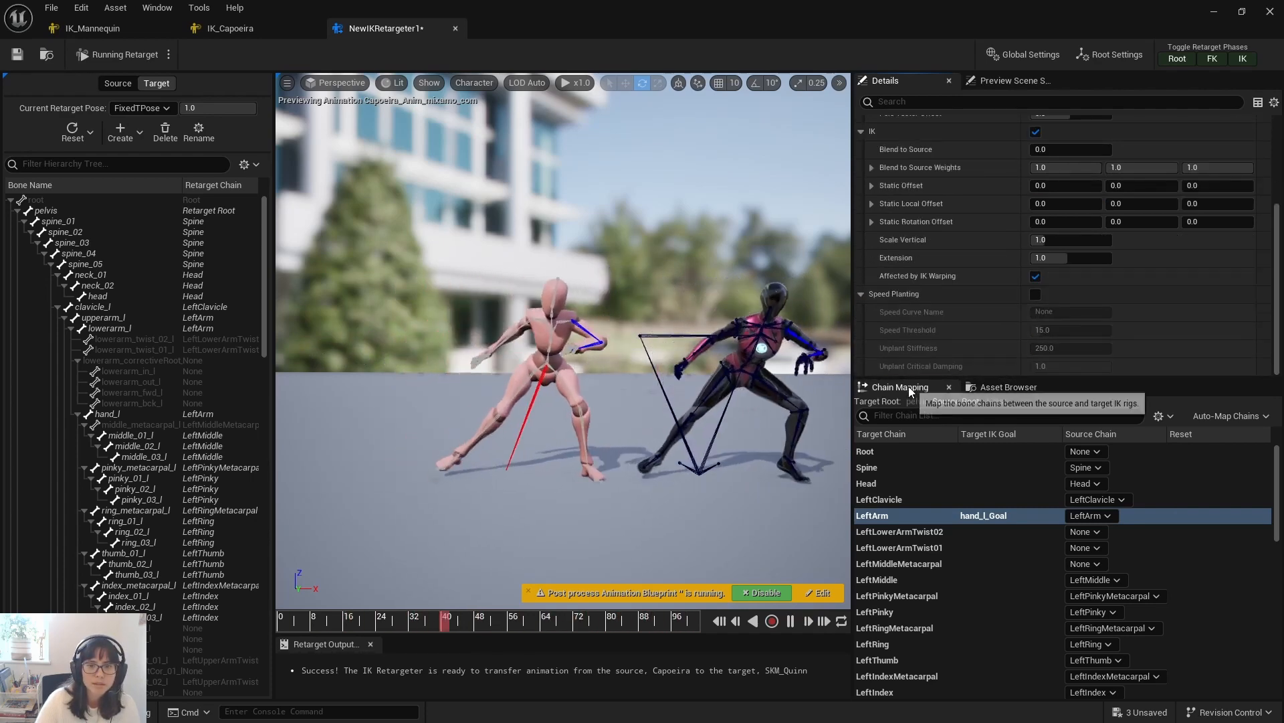
# Step: Export the retargeted Capoeira_Anim_mixamo_com animation to the Content/Characters/Mixamo folder with the suffix MixamoMannequin
pyautogui.click(992, 386)
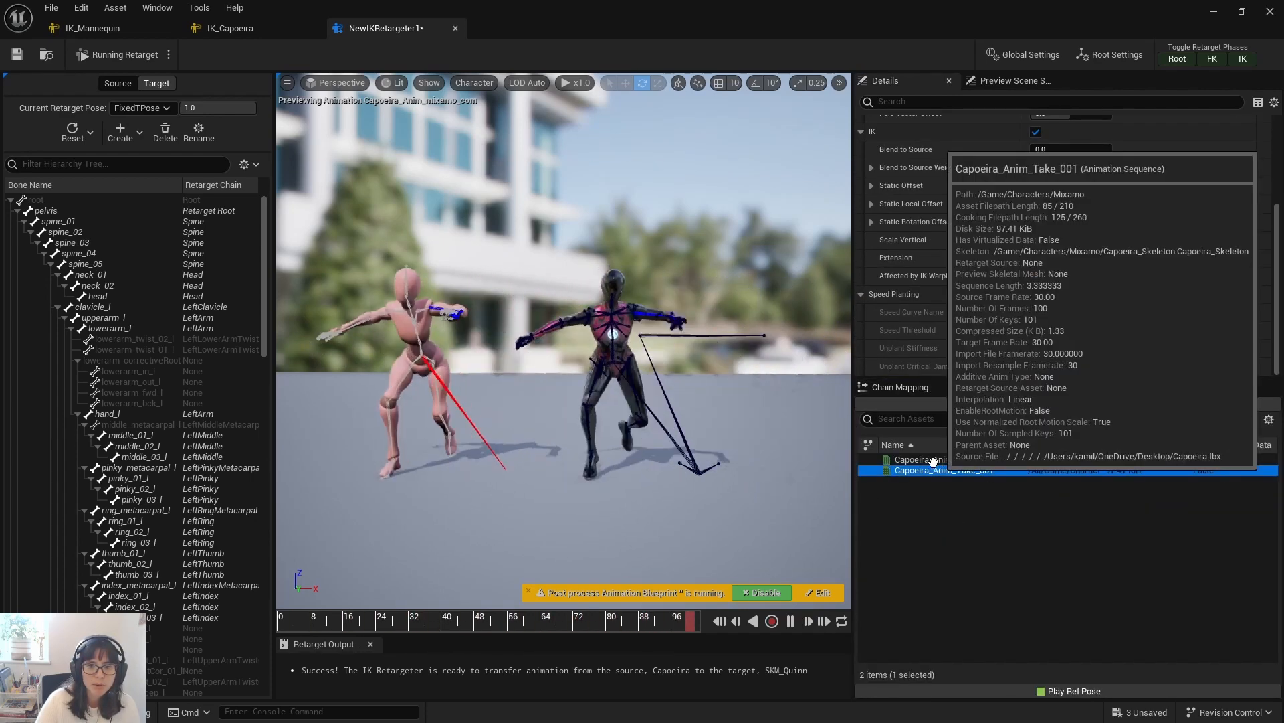
pyautogui.click(978, 460)
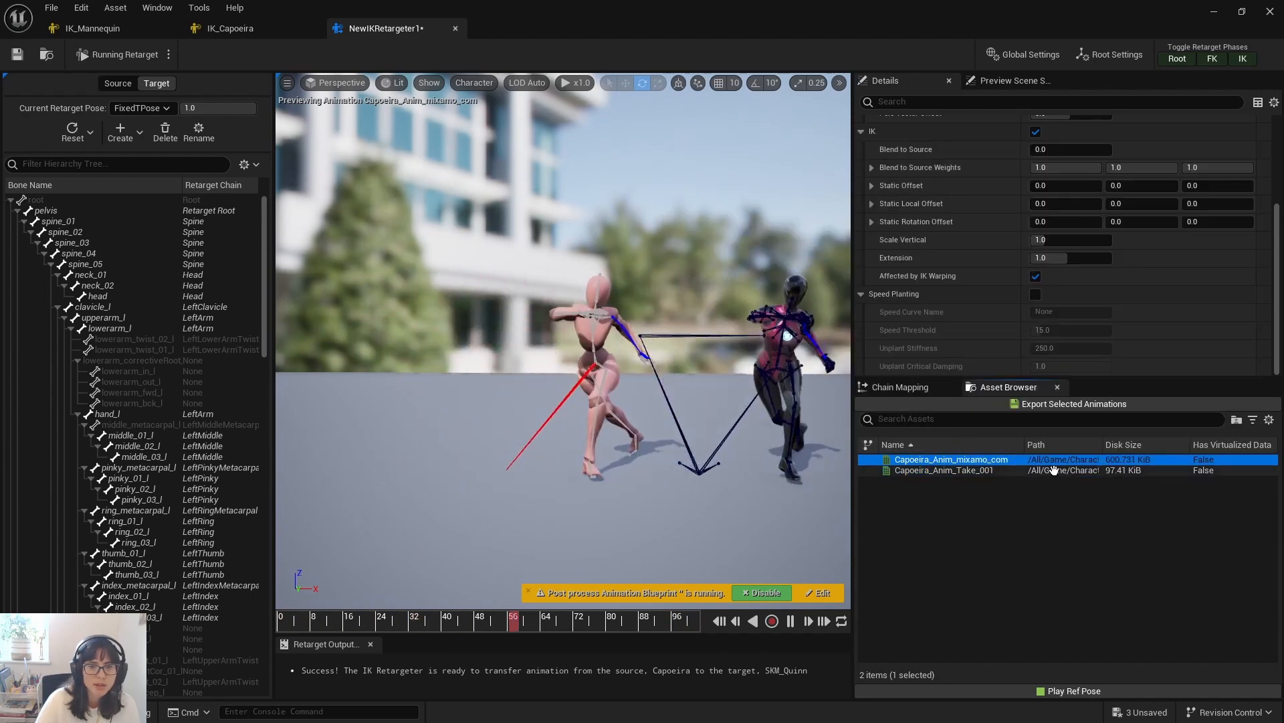
pyautogui.rightClick(997, 460)
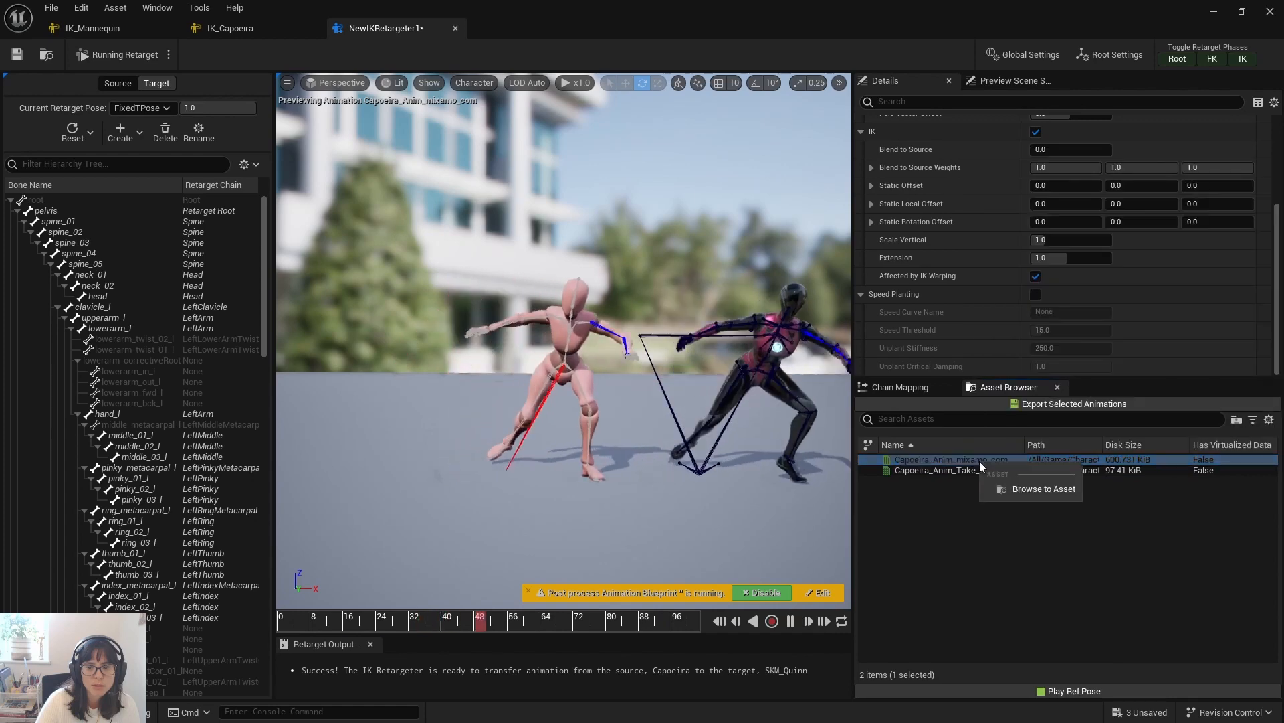
pyautogui.click(1007, 460)
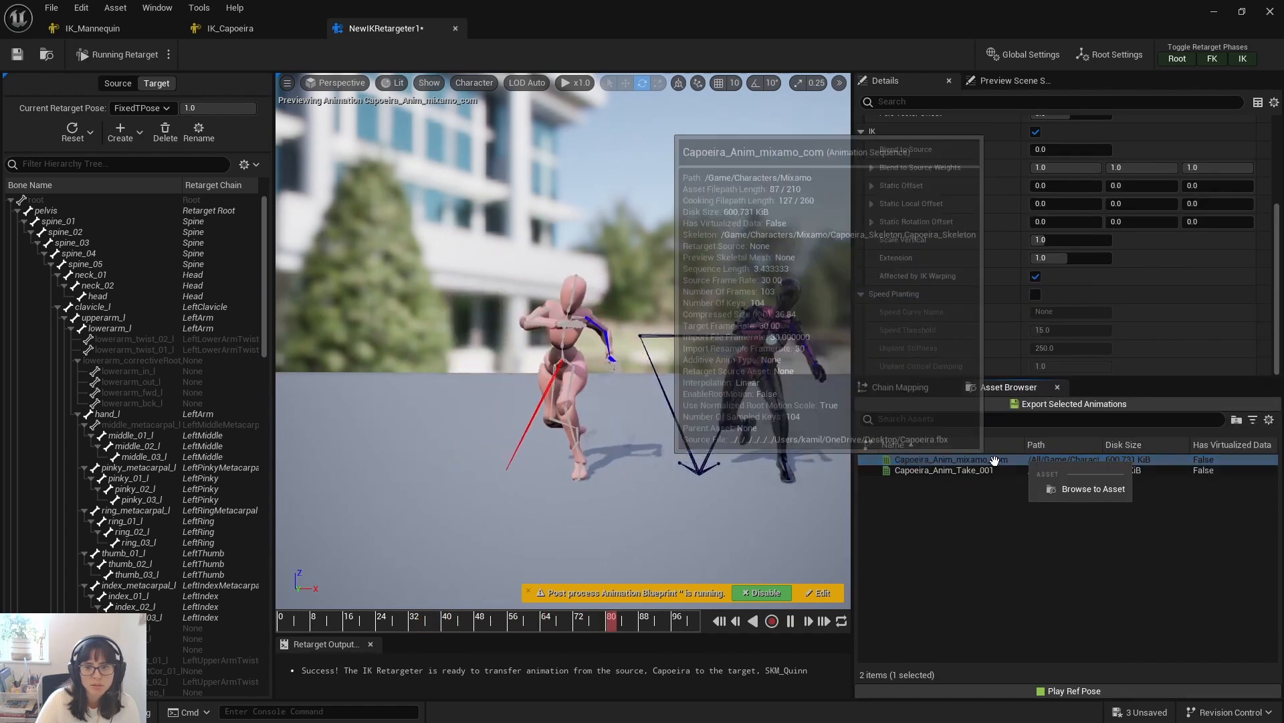
pyautogui.click(1092, 405)
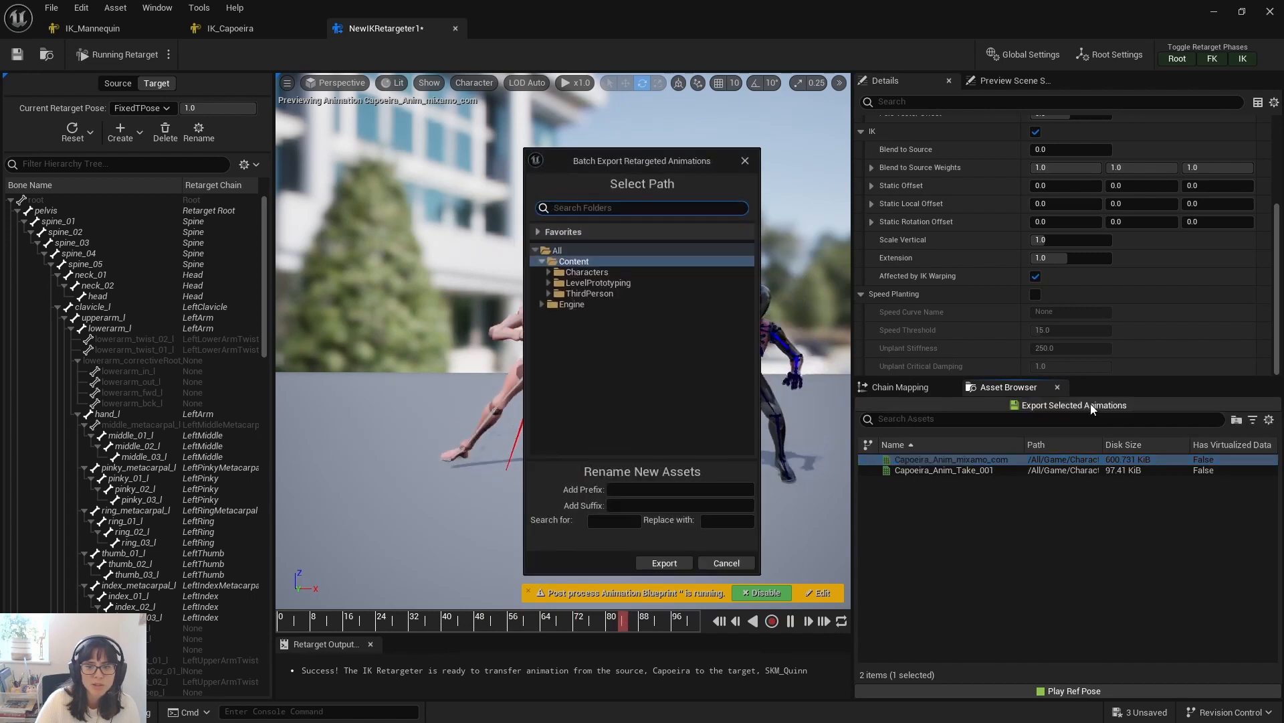
pyautogui.click(549, 271)
pyautogui.click(576, 304)
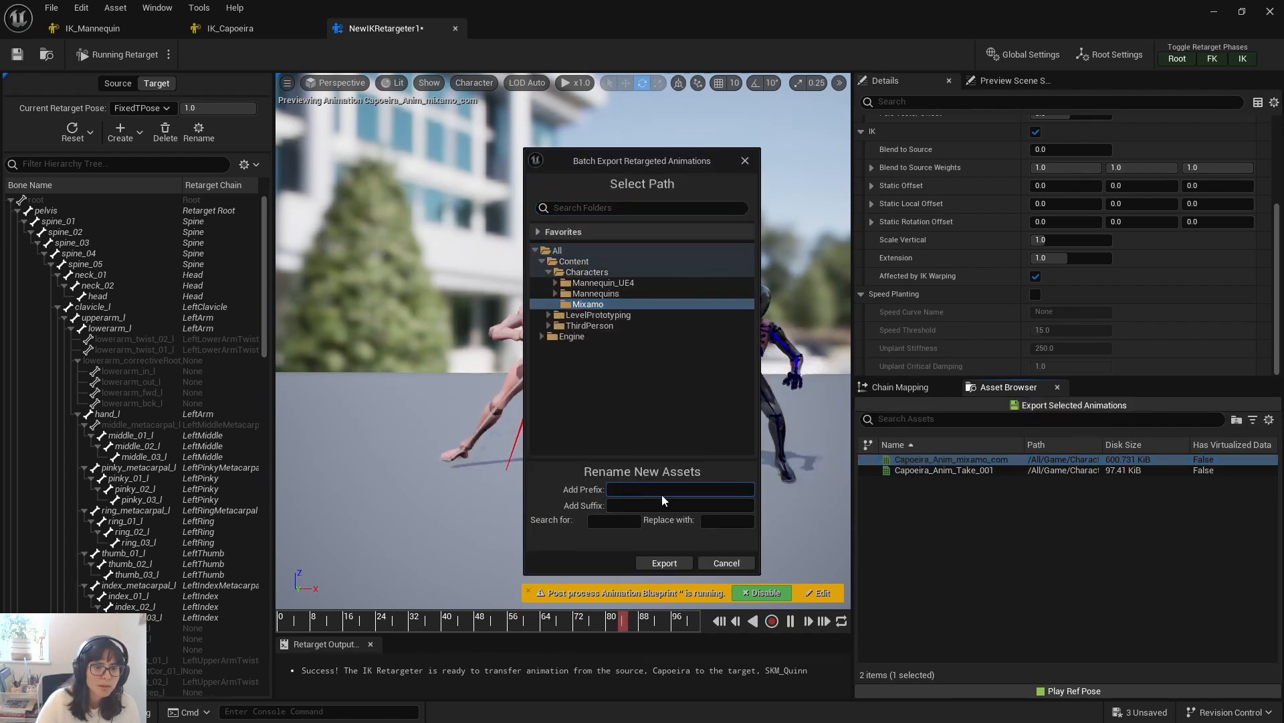
pyautogui.click(689, 506)
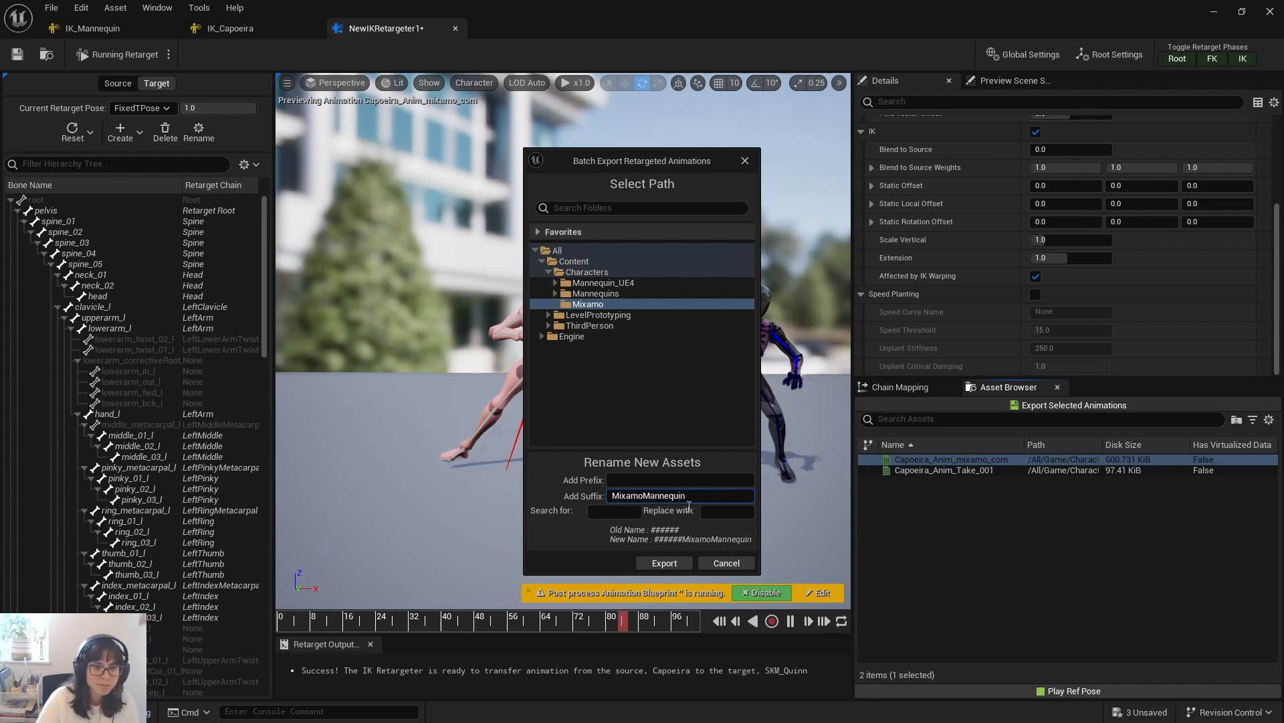
pyautogui.click(664, 558)
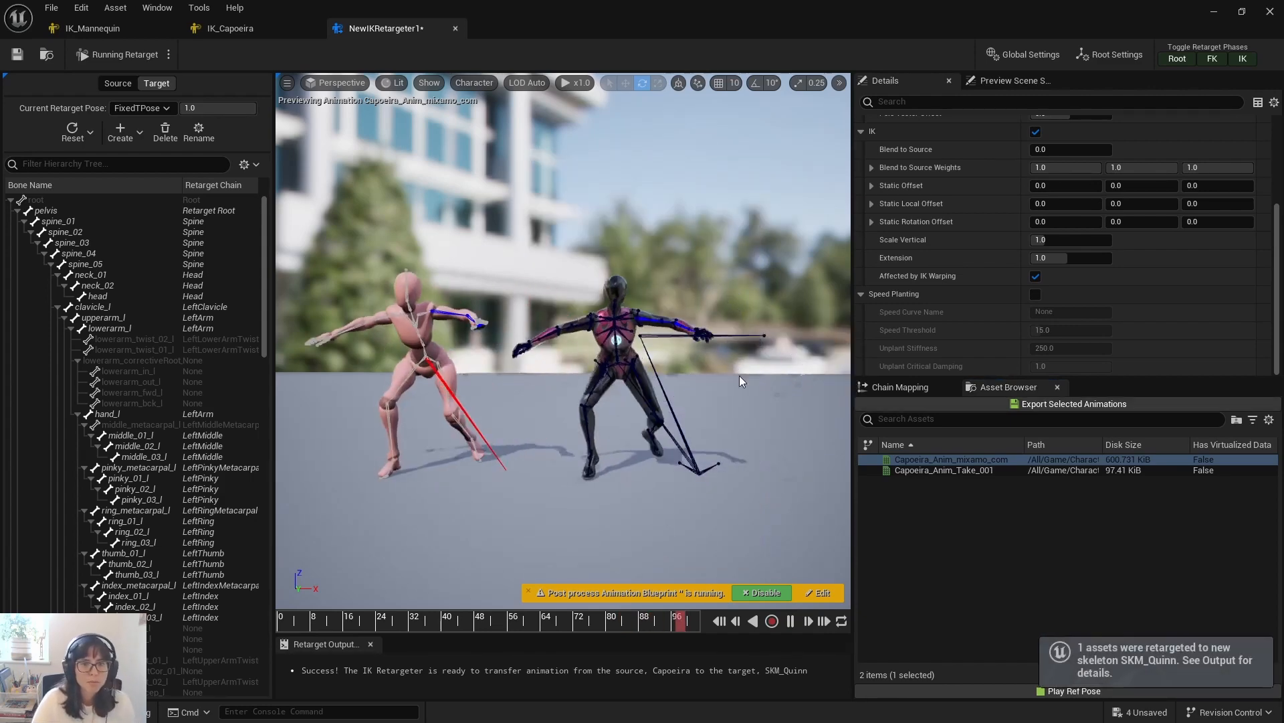
# Step: Return to the main level editor and open the newly exported Capoeira animation from the Mixamo folder
pyautogui.click(1214, 12)
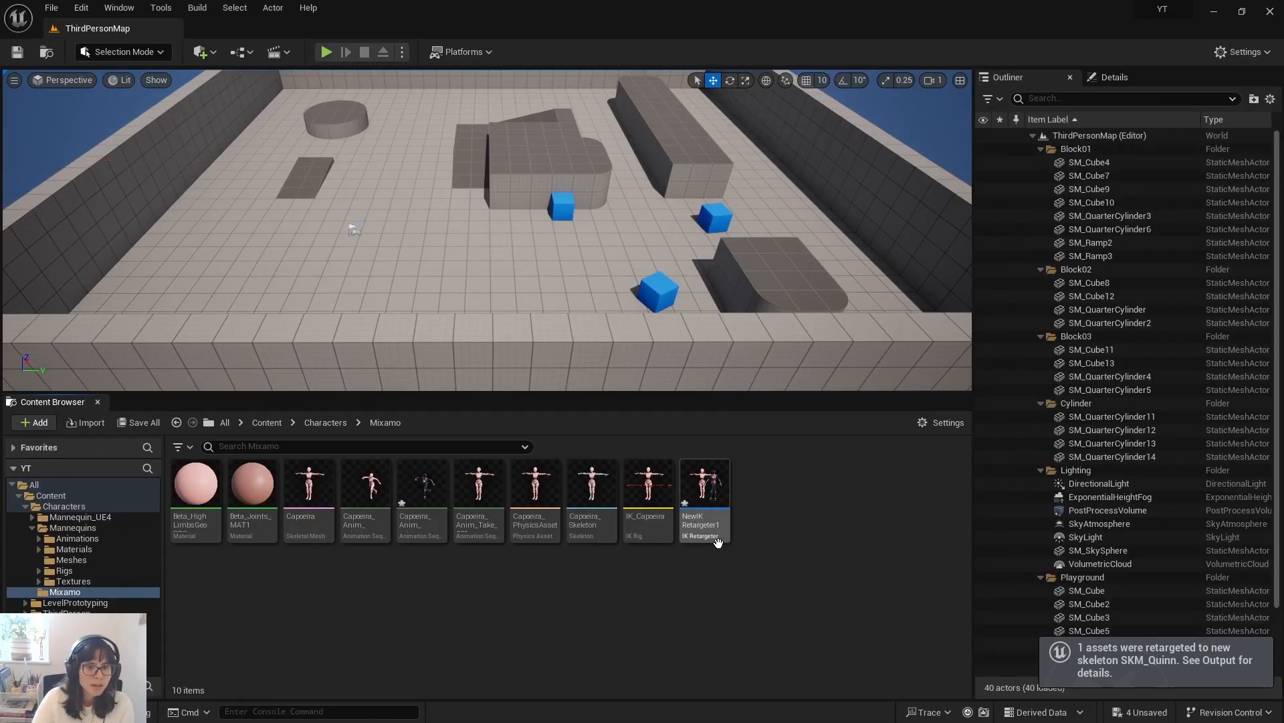
pyautogui.doubleClick(422, 516)
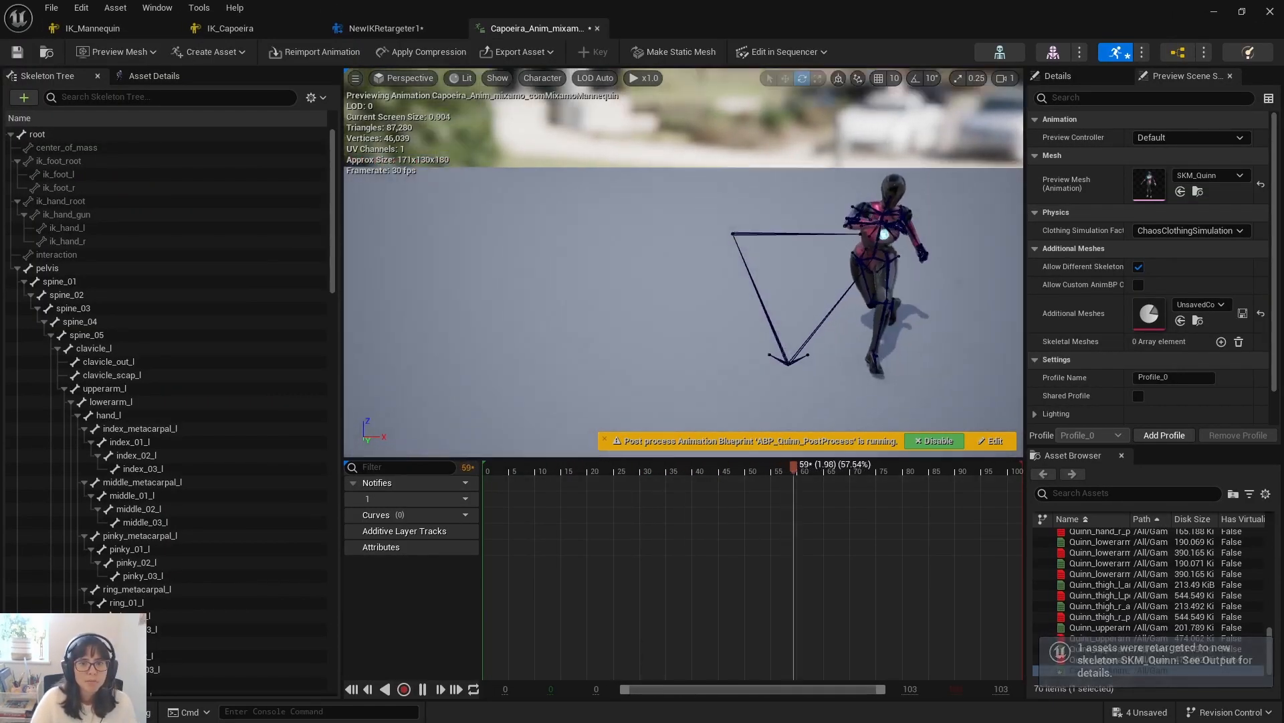